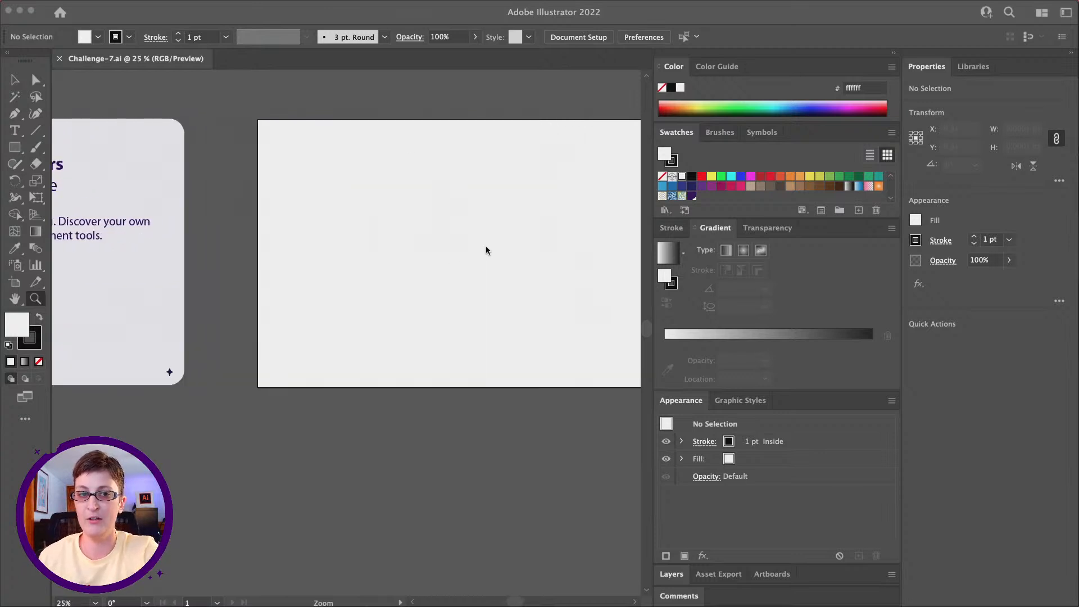
pyautogui.hscroll(4, 484, 247)
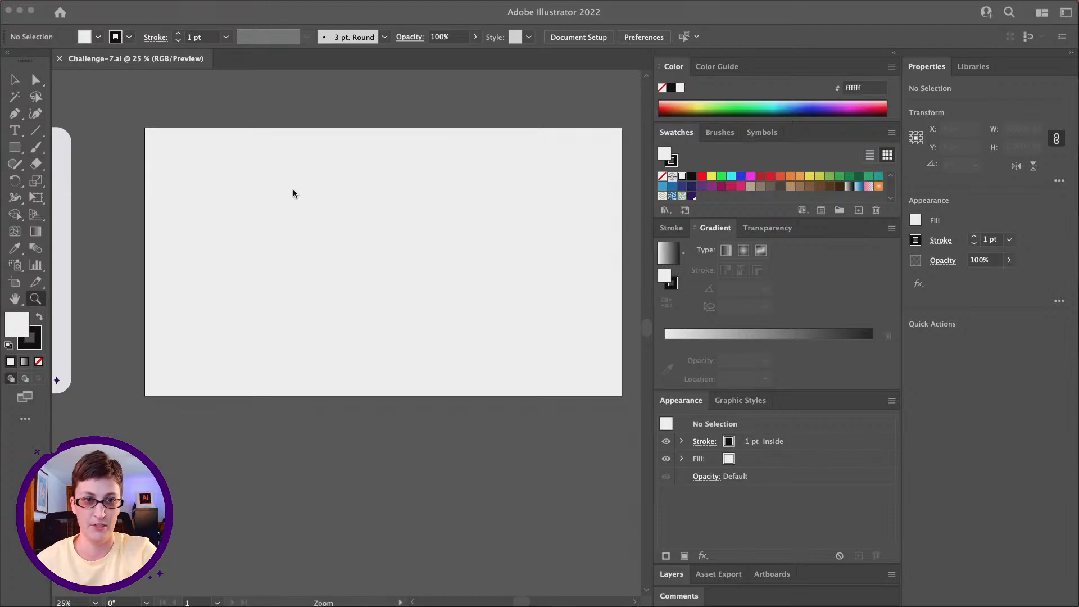
# Step: Draw a circle about 136 px in diameter near the blank artboard's upper-left corner with the Ellipse tool
pyautogui.click(18, 151)
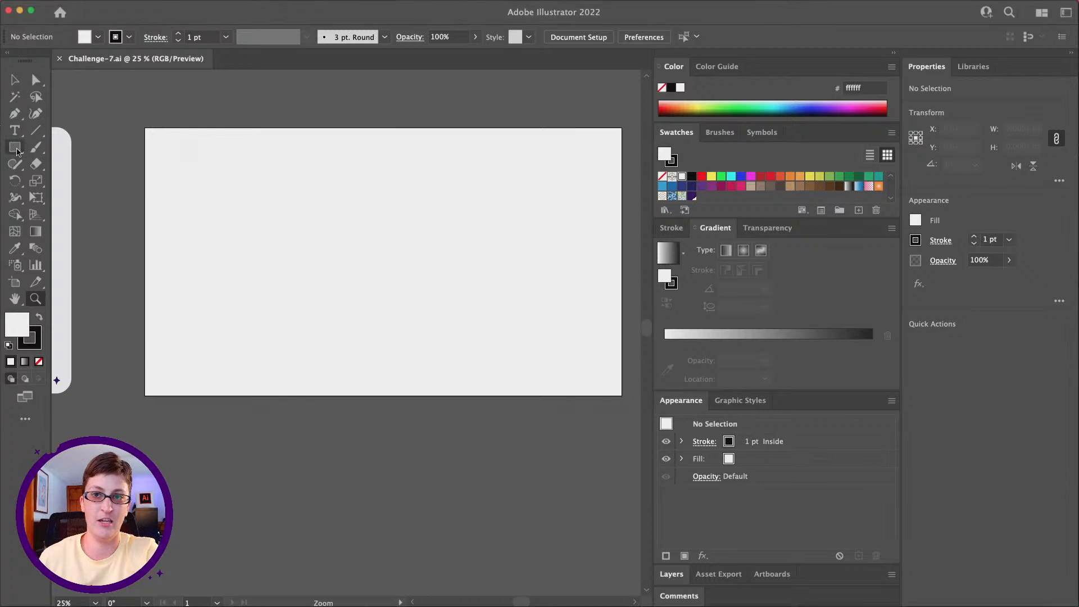
pyautogui.click(15, 147)
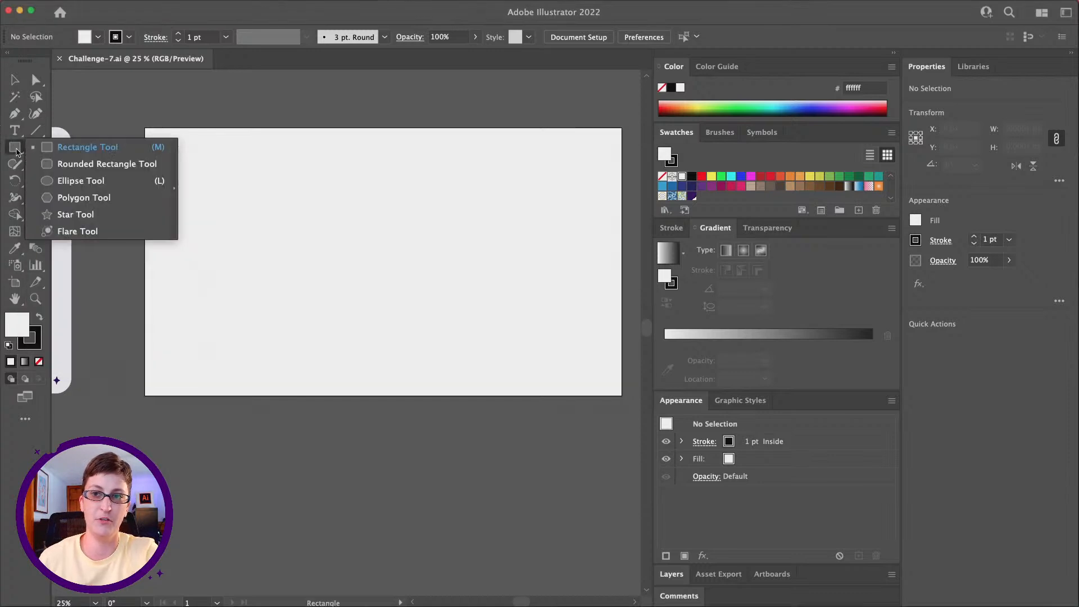
pyautogui.click(89, 181)
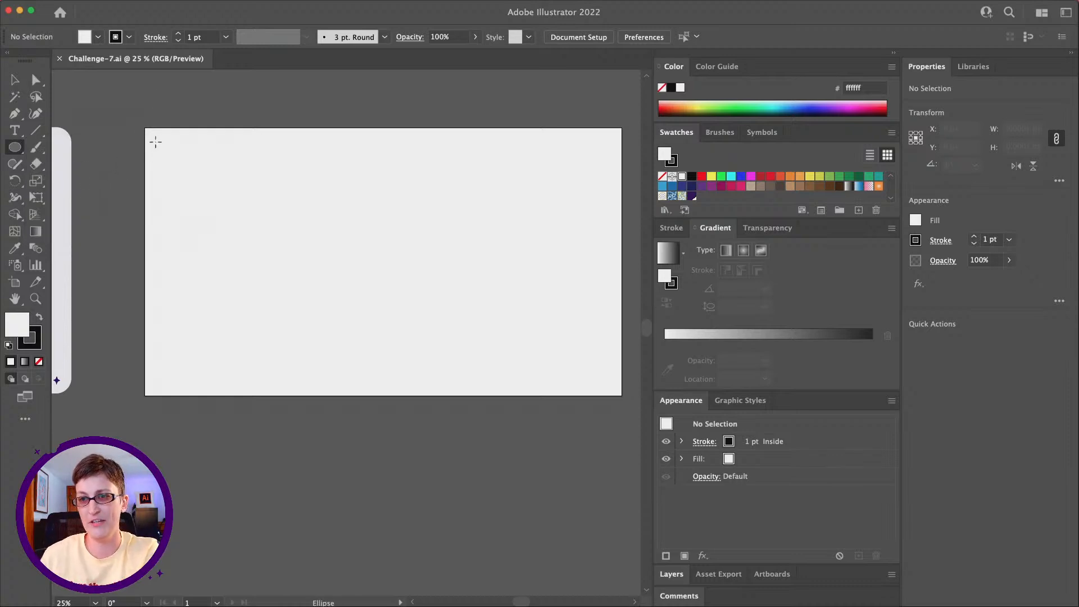
pyautogui.moveTo(153, 138); pyautogui.dragTo(186, 171)
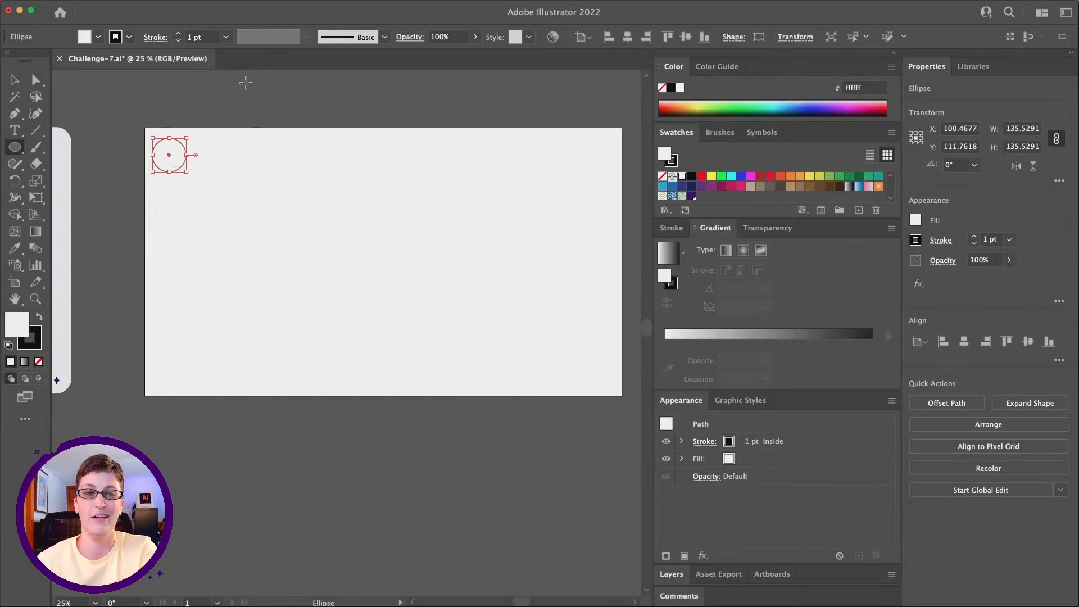
# Step: Draw a straight diagonal Pen line from the small circle's center down and right to about X 221, Y 228 px, and deselect it
pyautogui.scroll(-2, 233, 157)
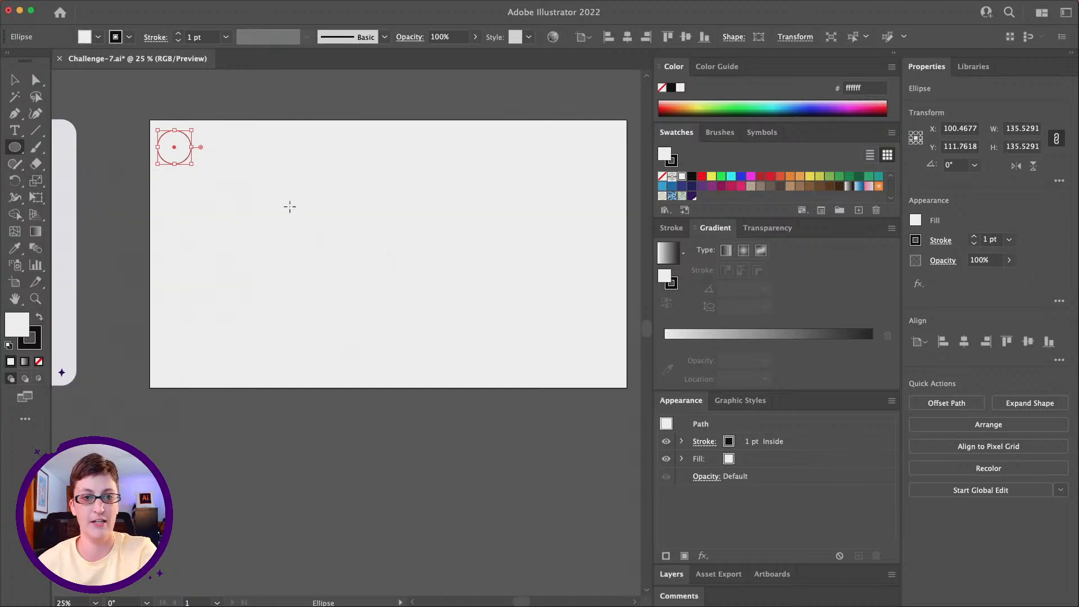
pyautogui.click(35, 299)
pyautogui.click(243, 250)
pyautogui.hscroll(2, 322, 303)
pyautogui.scroll(-1, 321, 304)
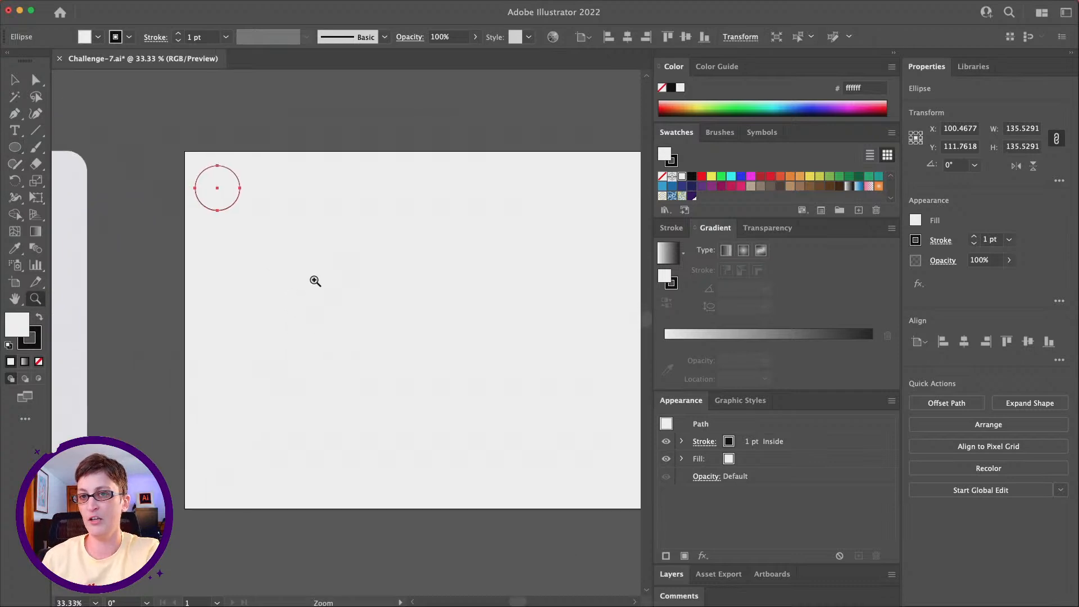
pyautogui.click(14, 114)
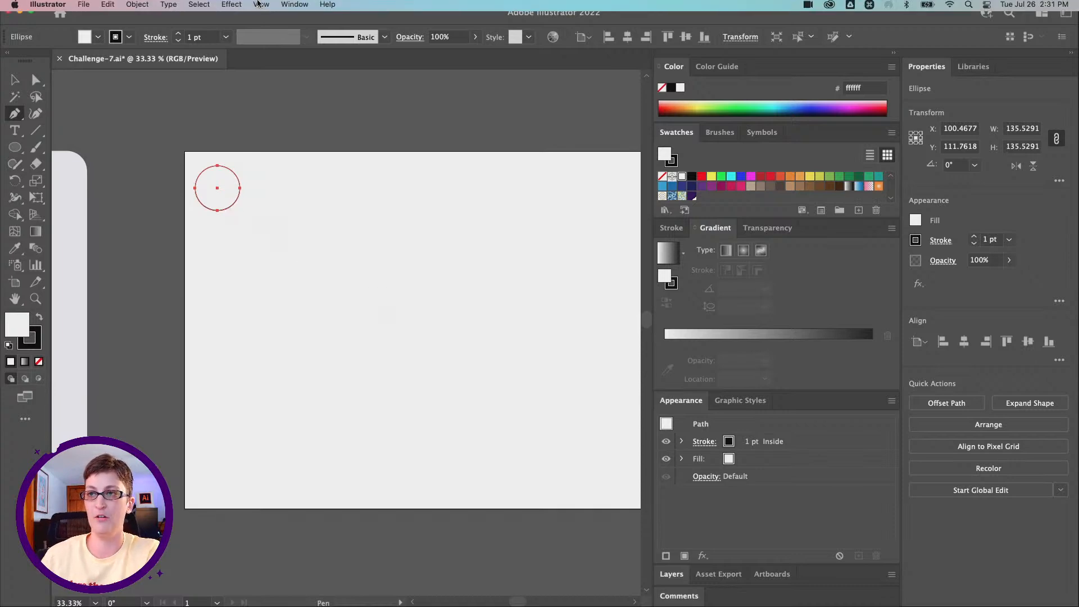
pyautogui.click(257, 5)
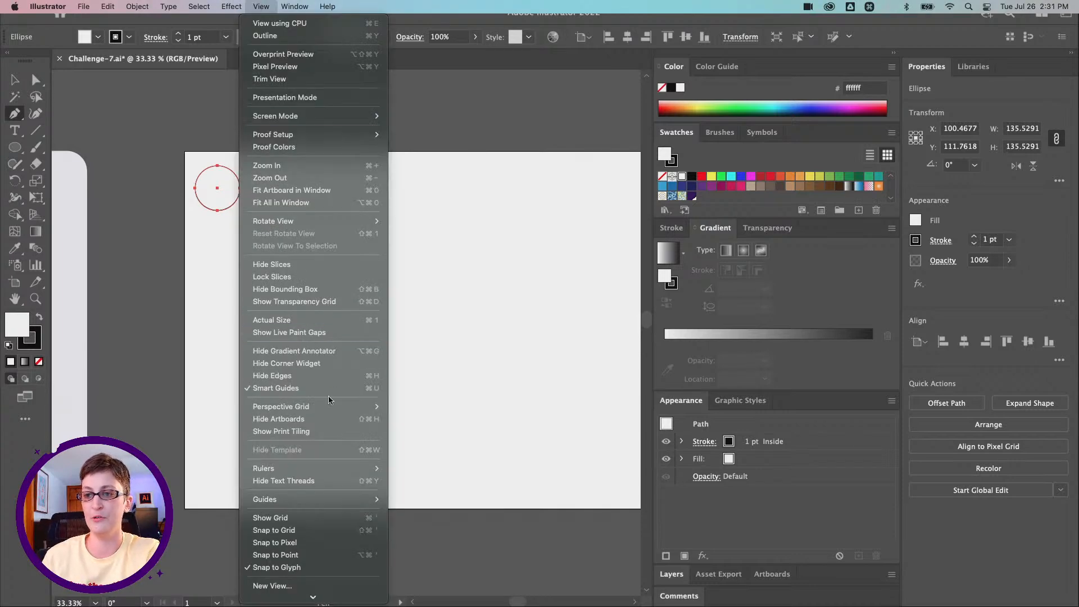
pyautogui.click(259, 8)
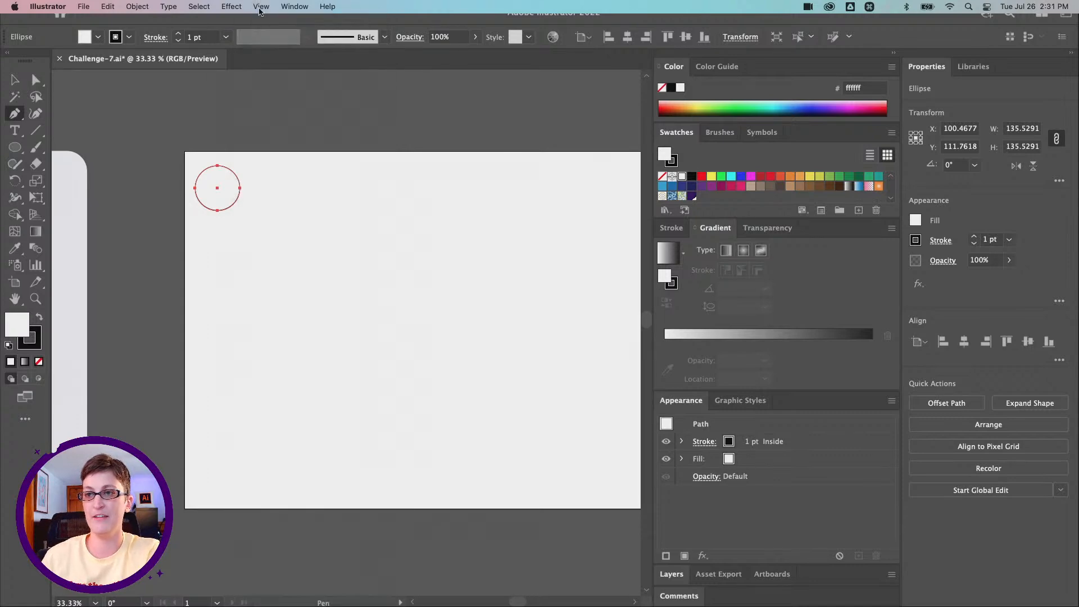
pyautogui.click(218, 188)
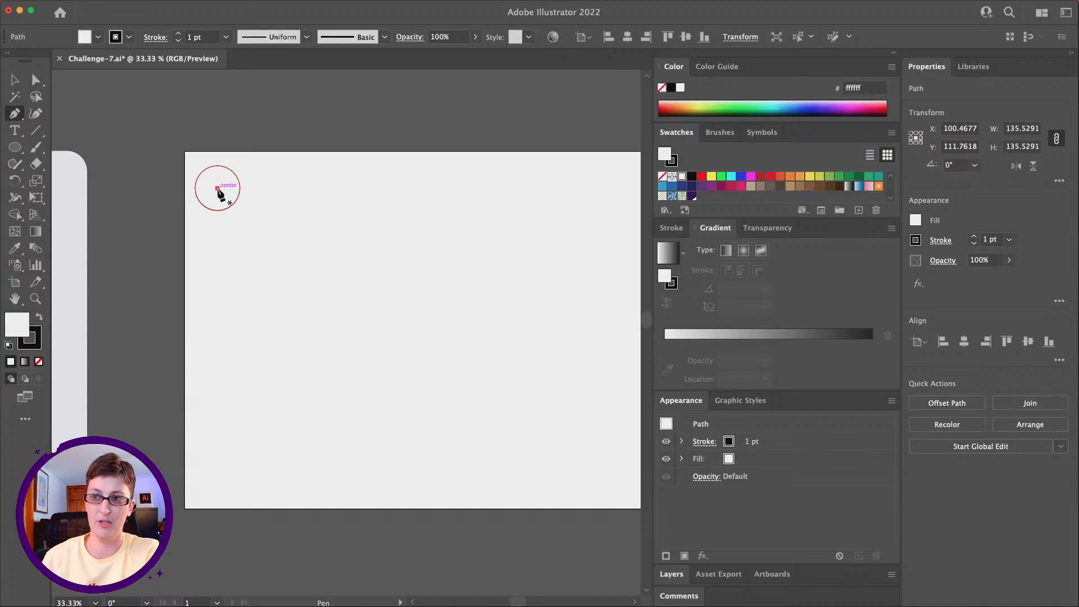
pyautogui.click(257, 226)
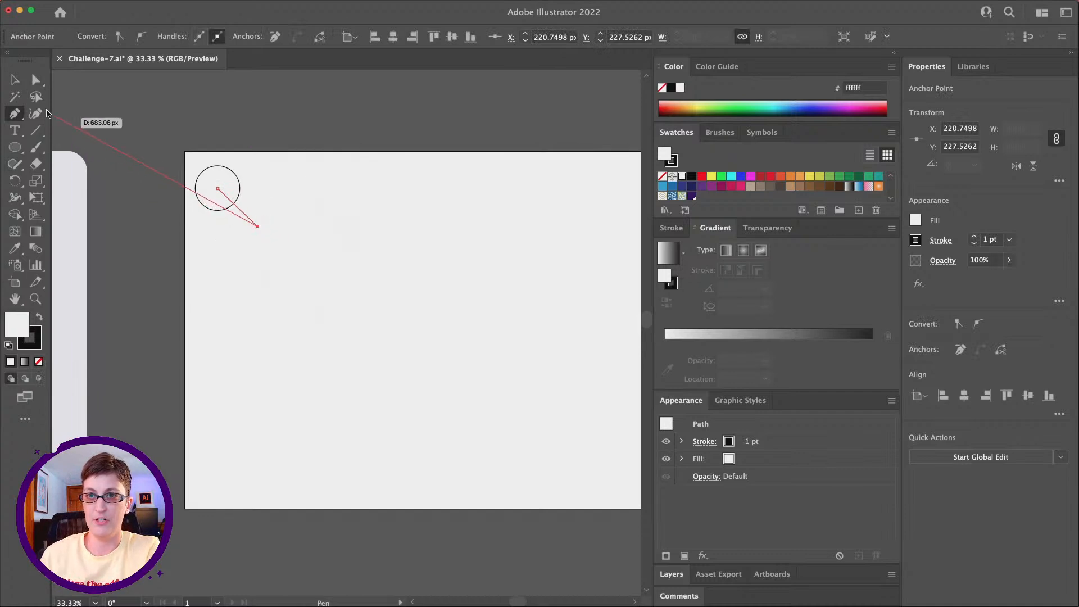
pyautogui.click(17, 82)
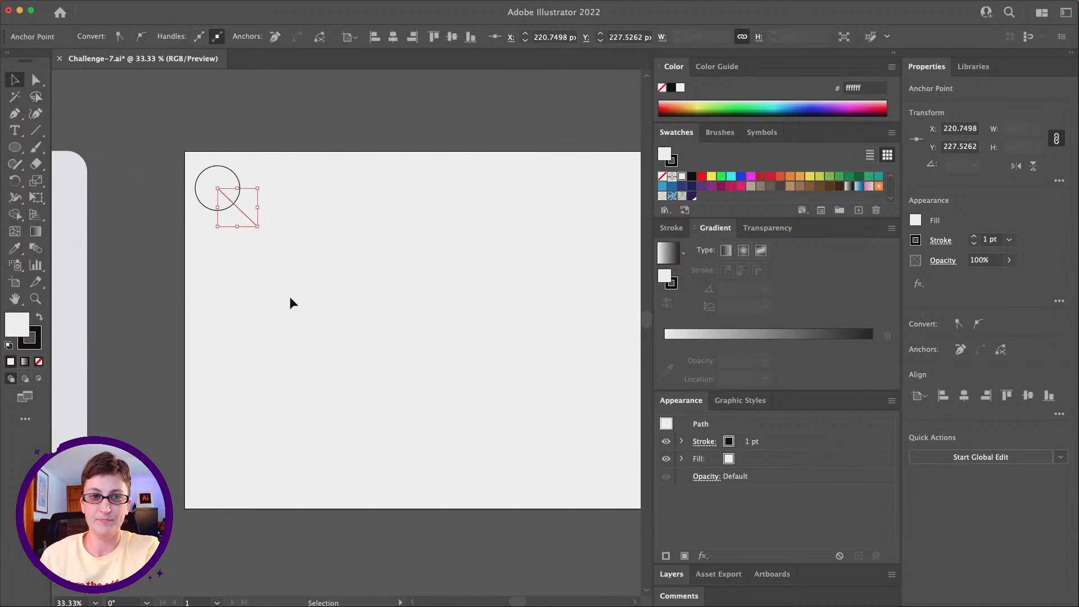
pyautogui.click(289, 295)
# Step: Draw a larger circle about 318 px in diameter at the lower-right end of the diagonal line
pyautogui.scroll(-2, 289, 295)
pyautogui.hscroll(5, 289, 296)
pyautogui.hscroll(-2, 289, 296)
pyautogui.scroll(1, 289, 297)
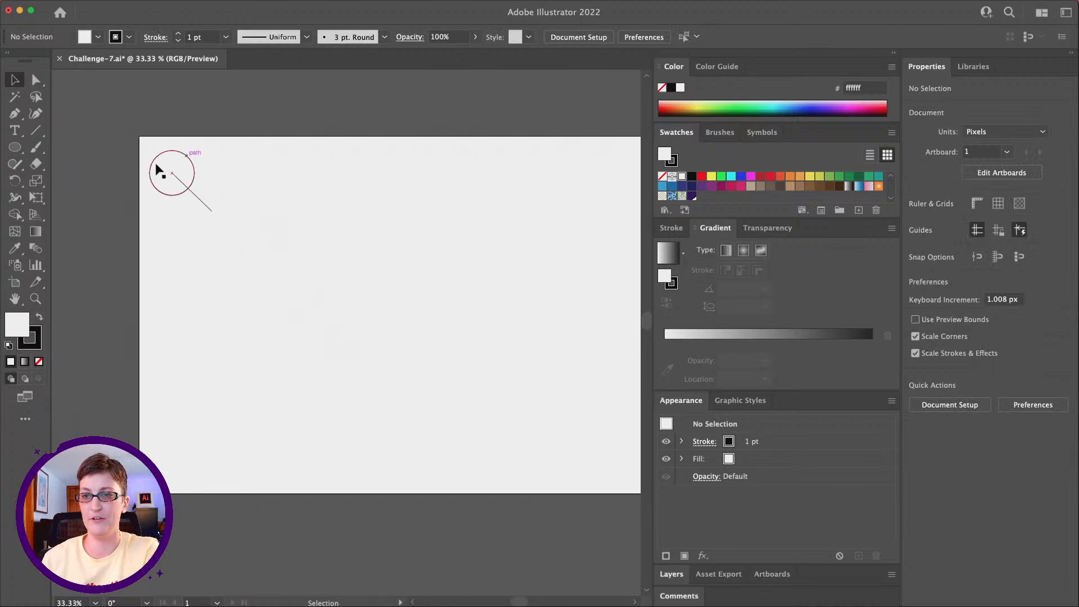
pyautogui.click(10, 150)
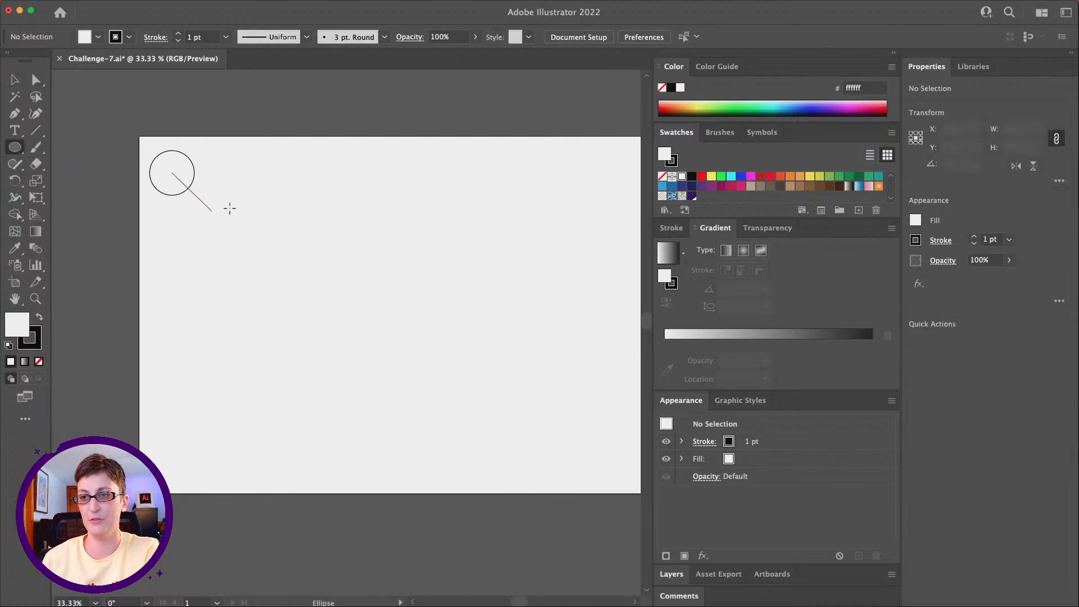
pyautogui.moveTo(227, 208); pyautogui.dragTo(274, 262)
pyautogui.press('v')
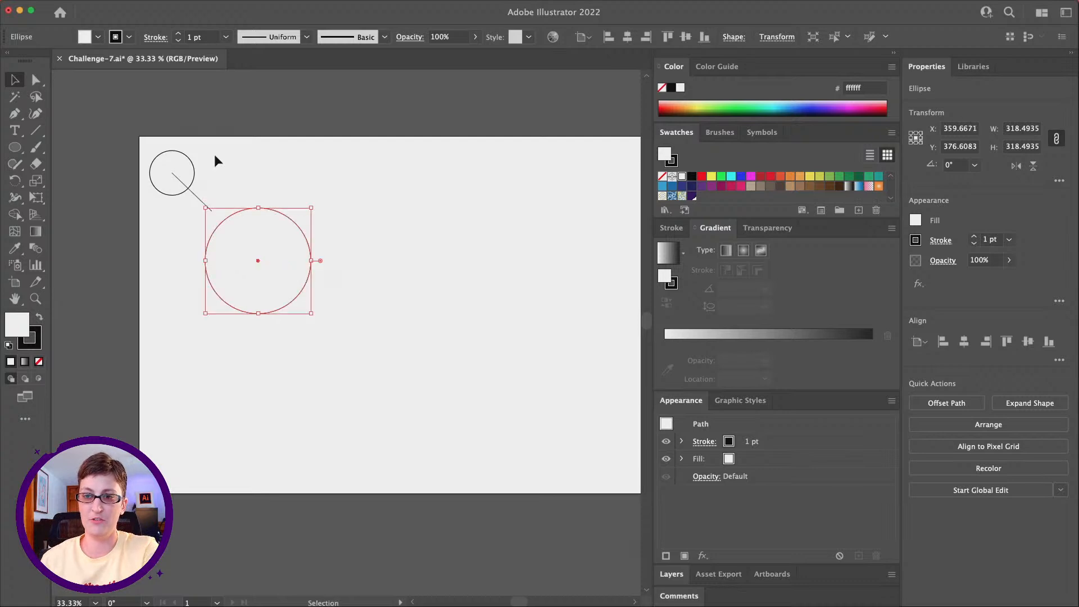
# Step: Remove the large circle's stroke and fill it with the white-to-black gradient set to the radial type
pyautogui.click(38, 337)
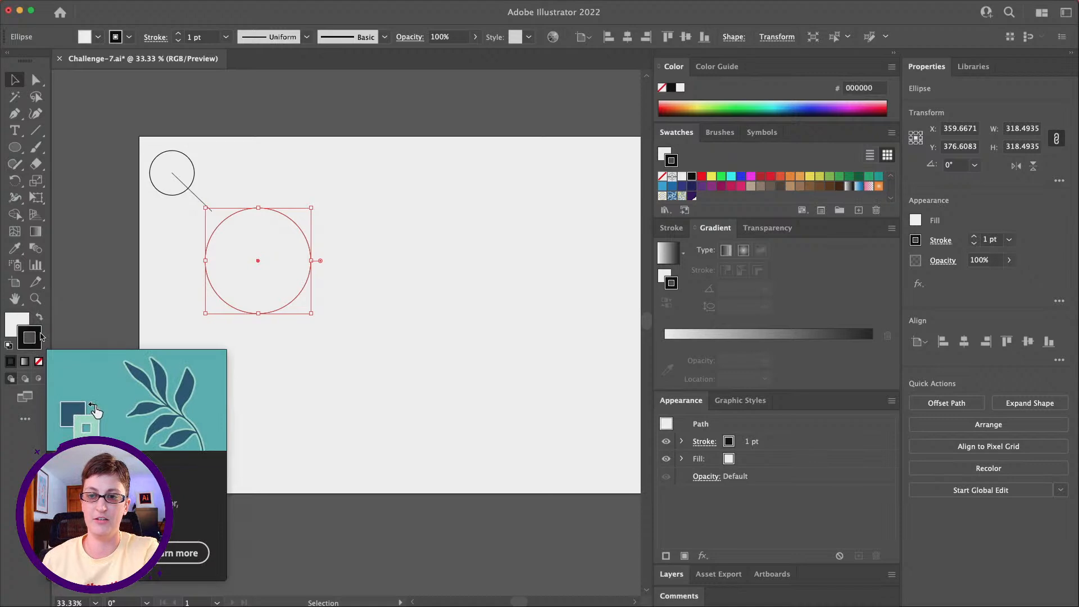
pyautogui.click(663, 177)
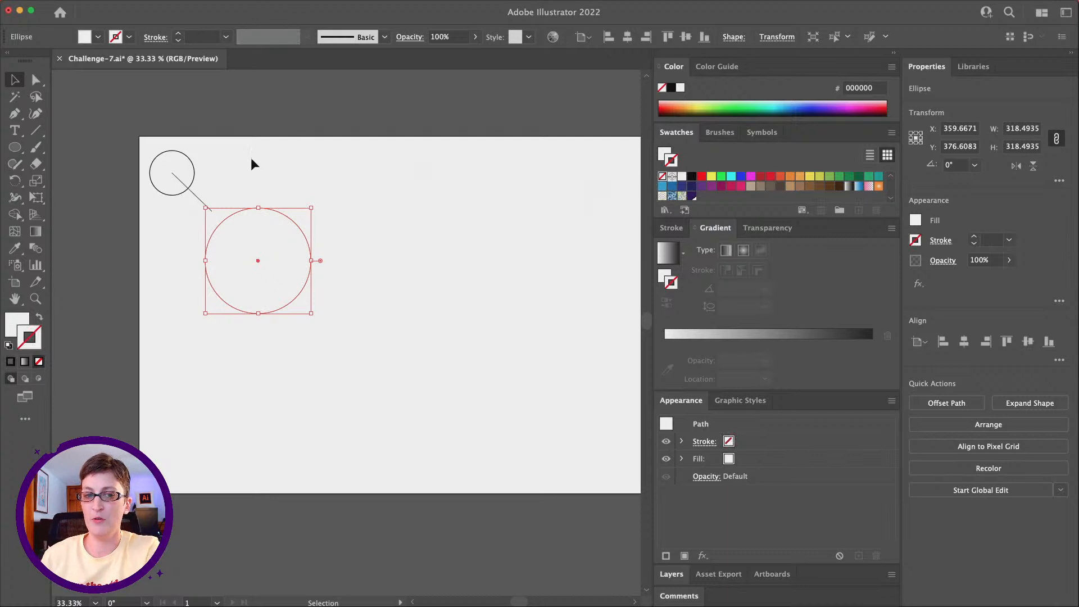
pyautogui.scroll(-2, 259, 175)
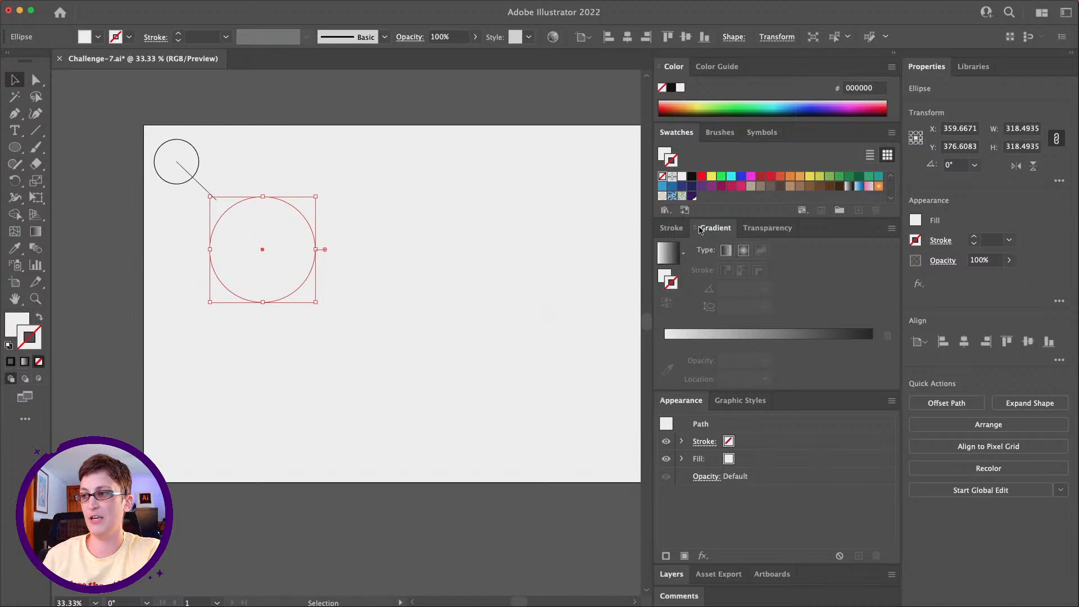
pyautogui.moveTo(380, 5)
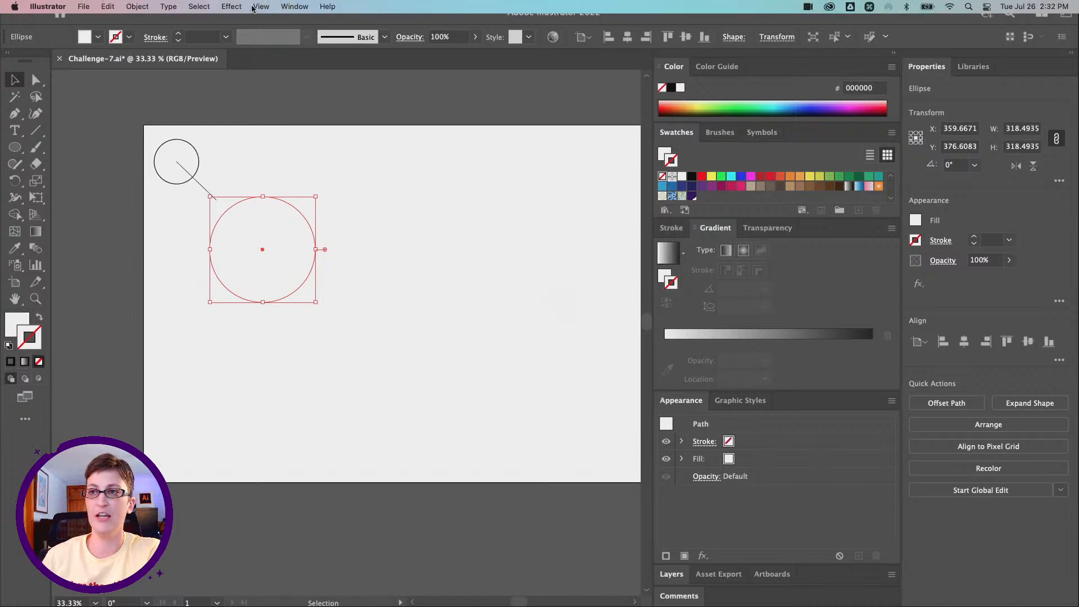
pyautogui.click(290, 7)
pyautogui.click(324, 333)
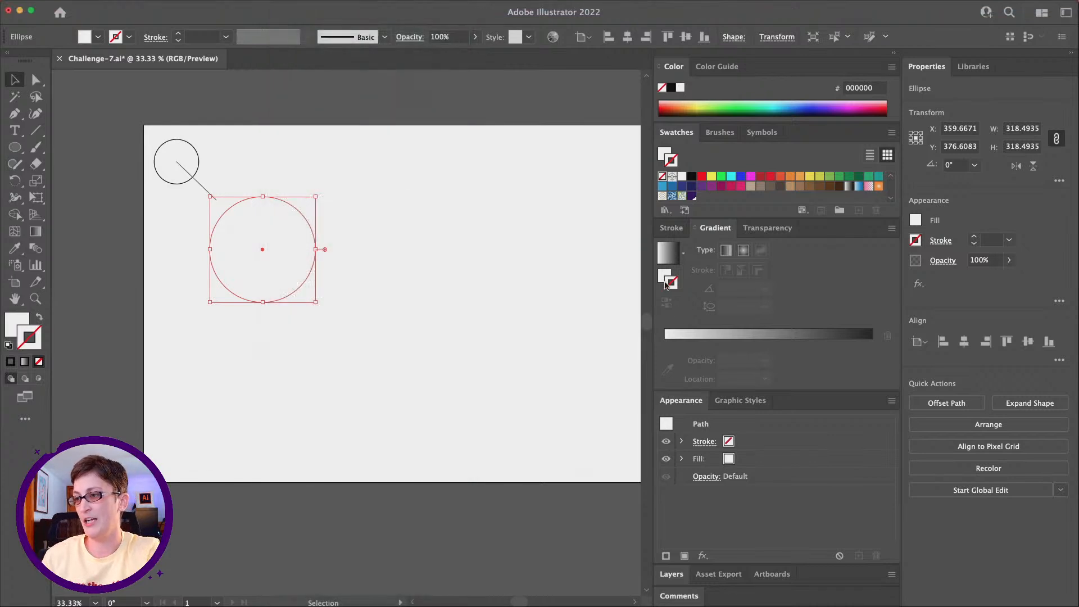
pyautogui.click(662, 281)
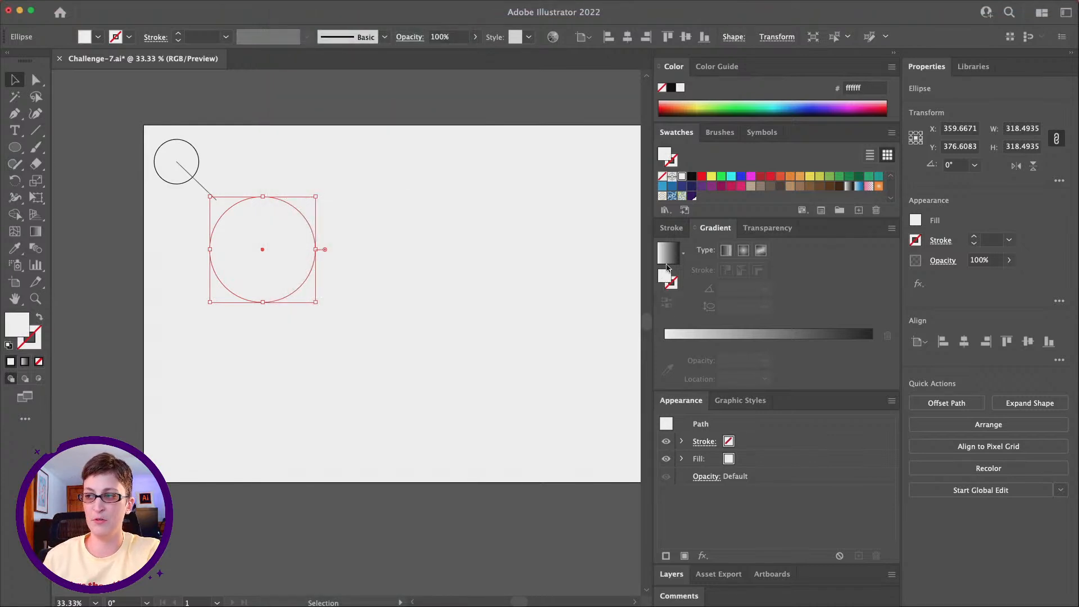
pyautogui.click(668, 256)
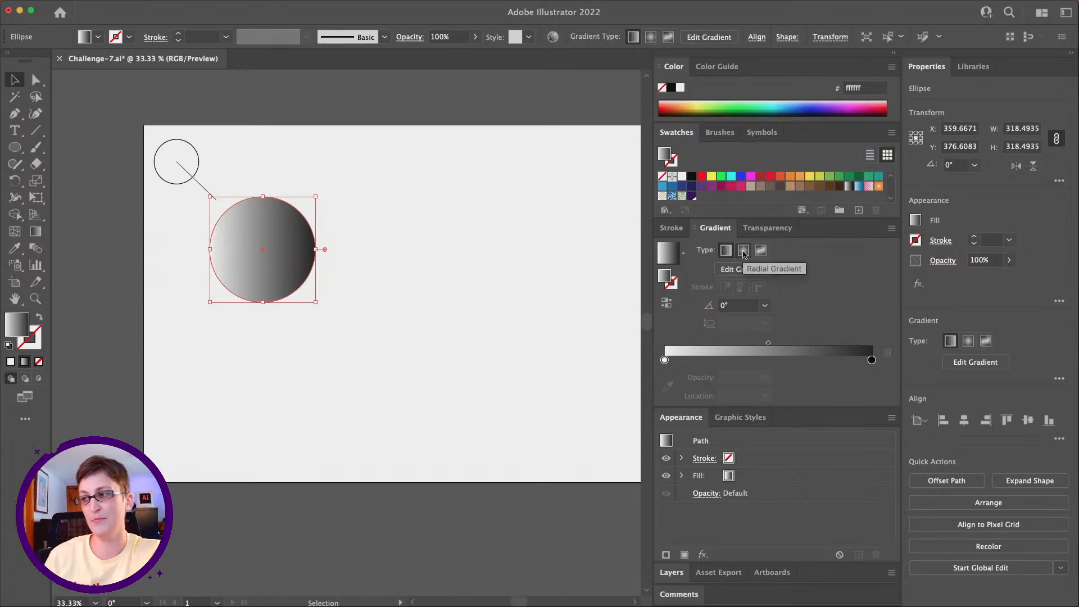
pyautogui.click(744, 251)
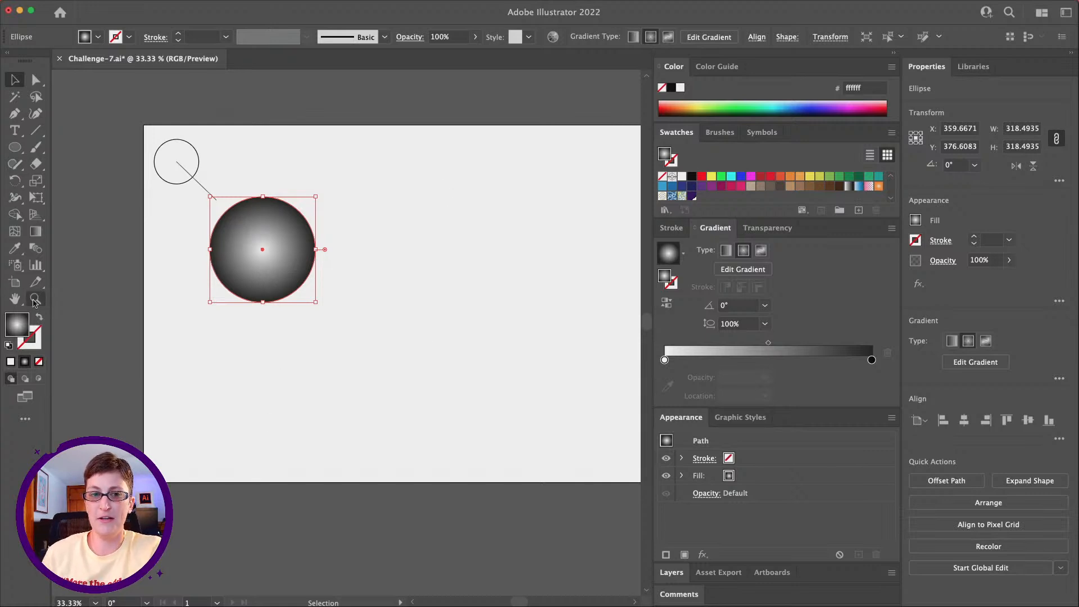
# Step: Reposition the radial gradient so its highlight sits slightly above and left of the large circle's center, and deselect the circle
pyautogui.click(35, 299)
pyautogui.click(291, 261)
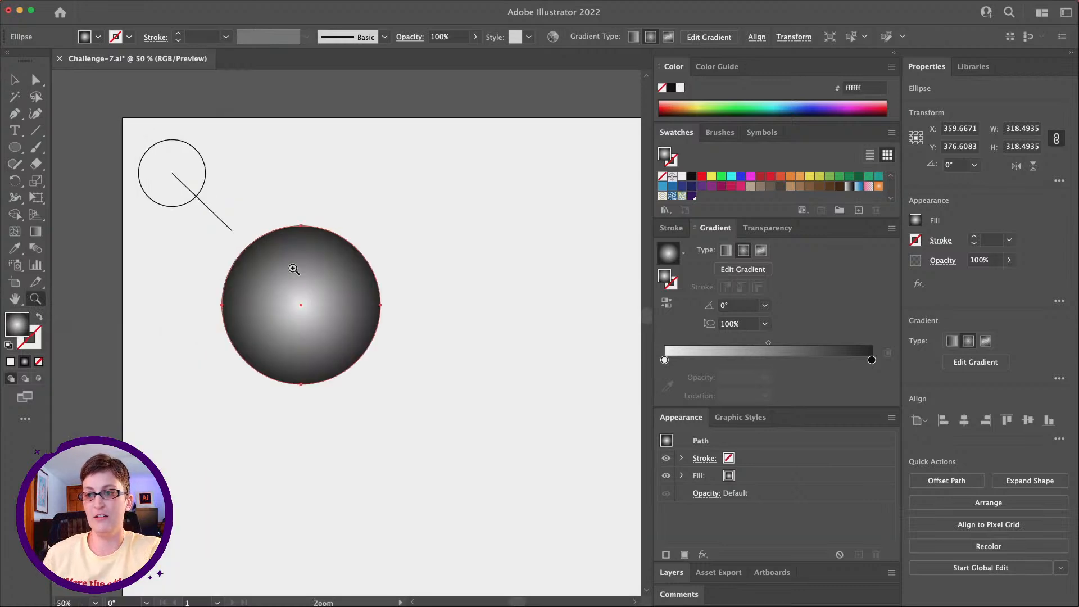
pyautogui.press('v')
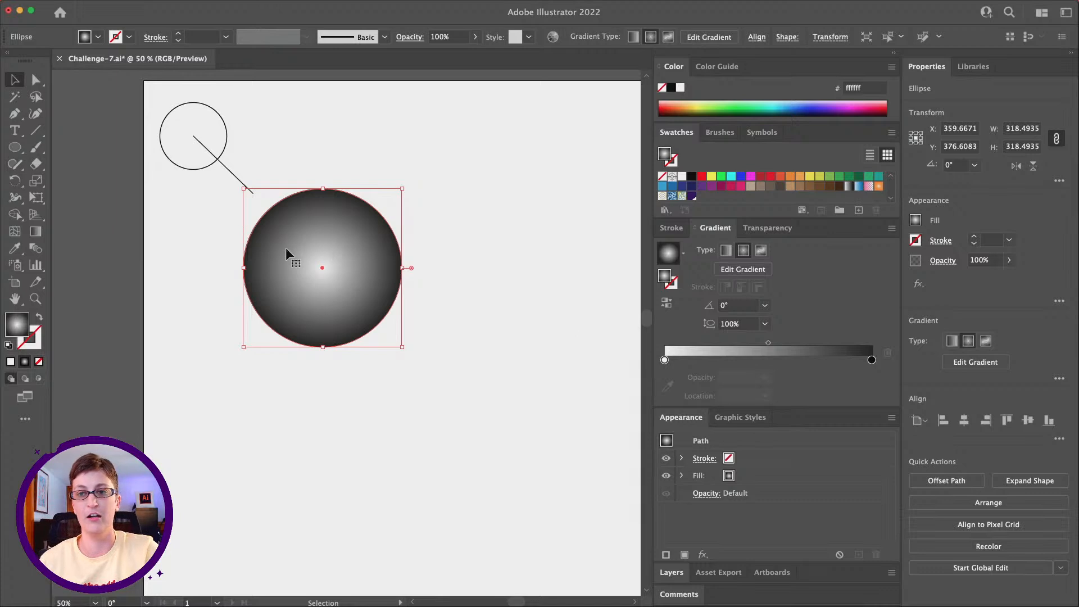
pyautogui.click(35, 232)
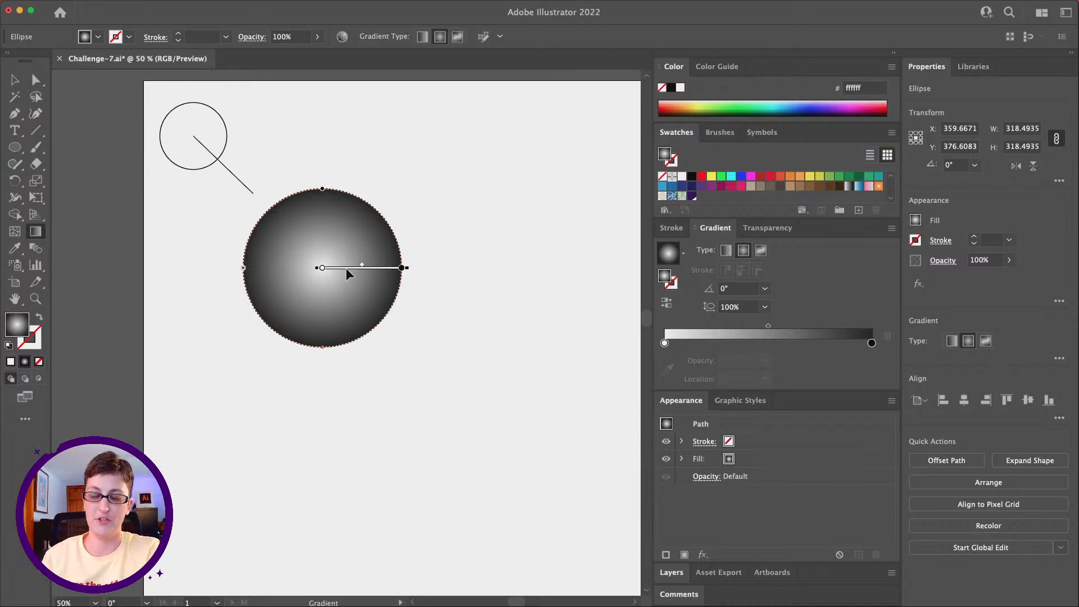
pyautogui.moveTo(346, 267); pyautogui.dragTo(300, 228)
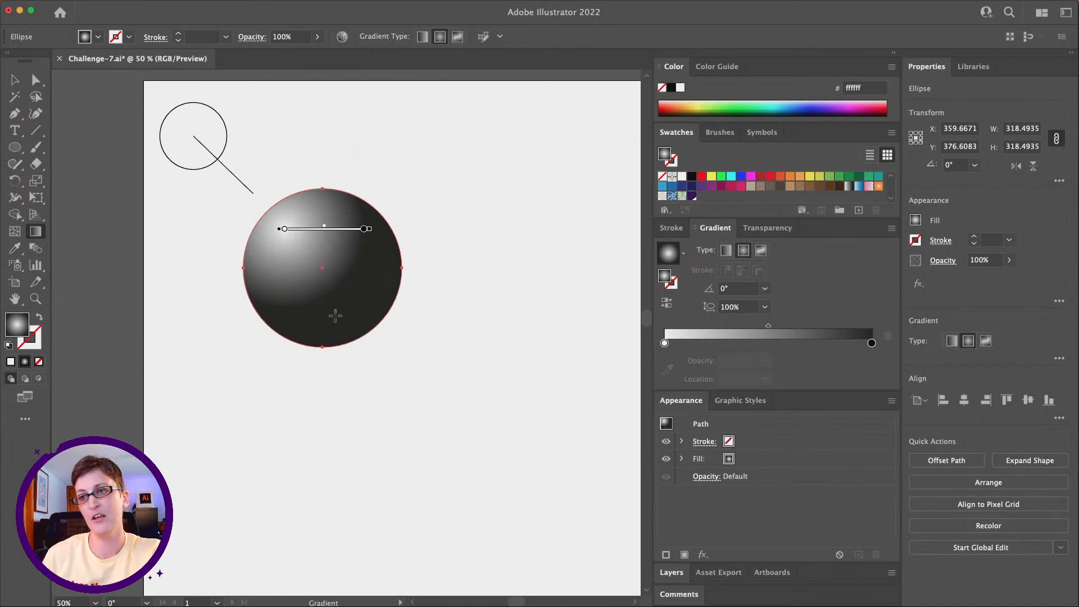
pyautogui.click(299, 229)
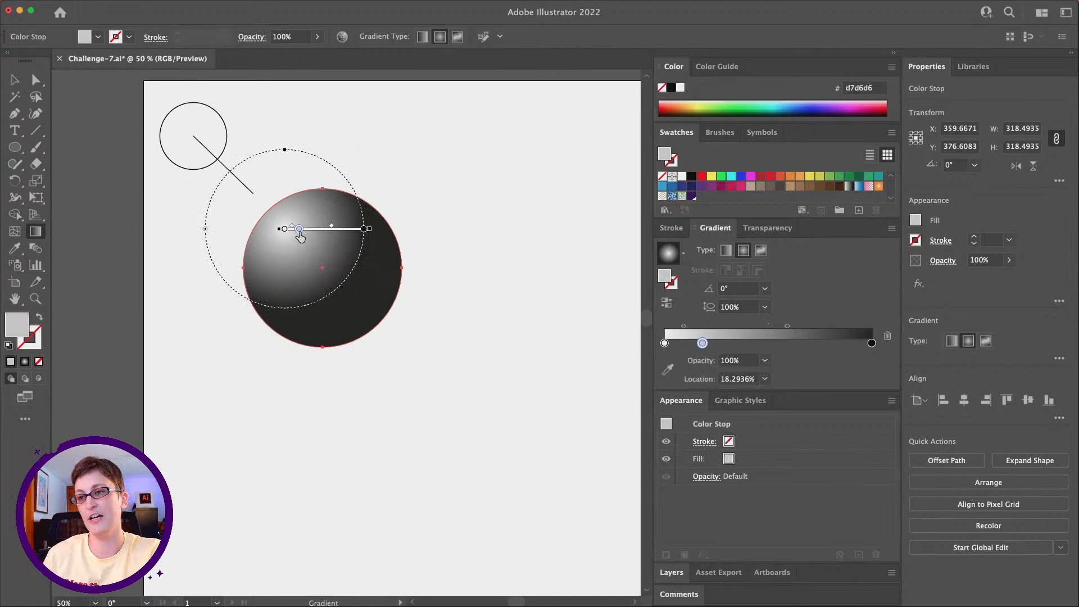
pyautogui.press('super+z')
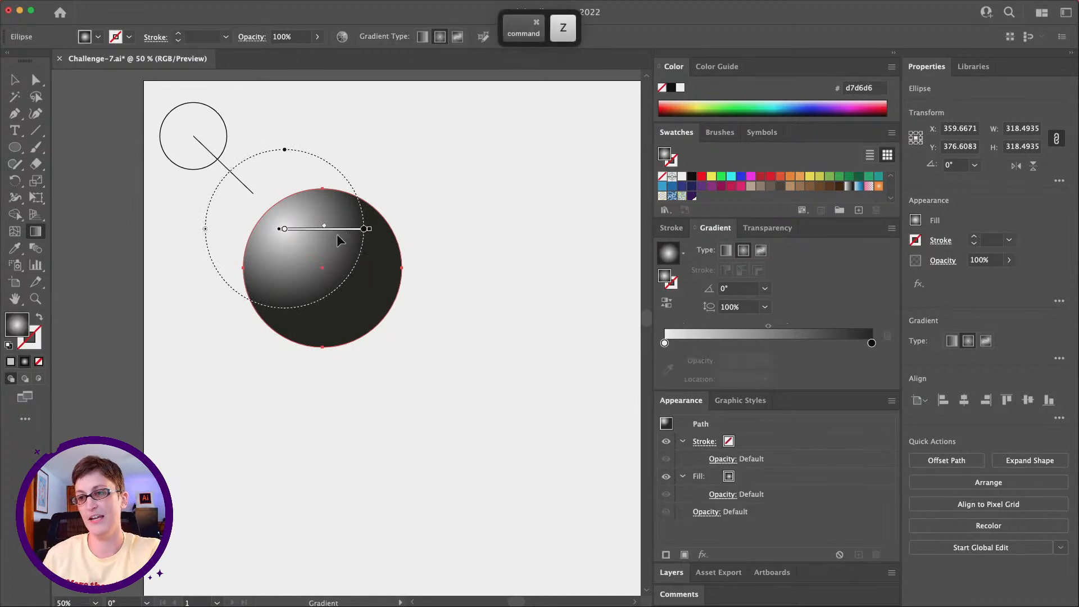
pyautogui.moveTo(335, 234); pyautogui.dragTo(359, 261)
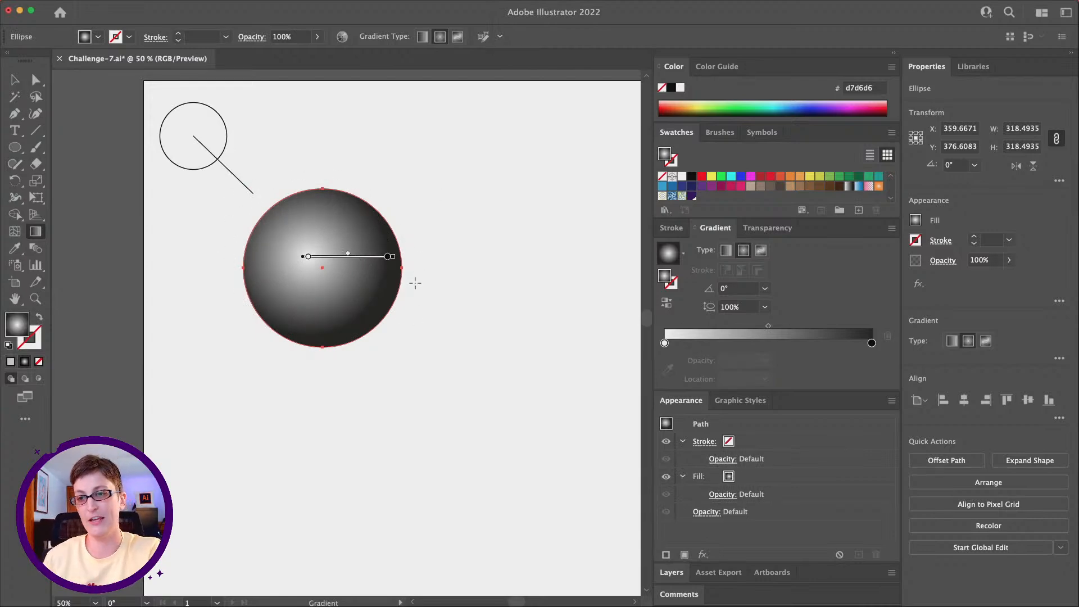
pyautogui.moveTo(339, 254); pyautogui.dragTo(341, 255)
pyautogui.press('v')
pyautogui.click(352, 178)
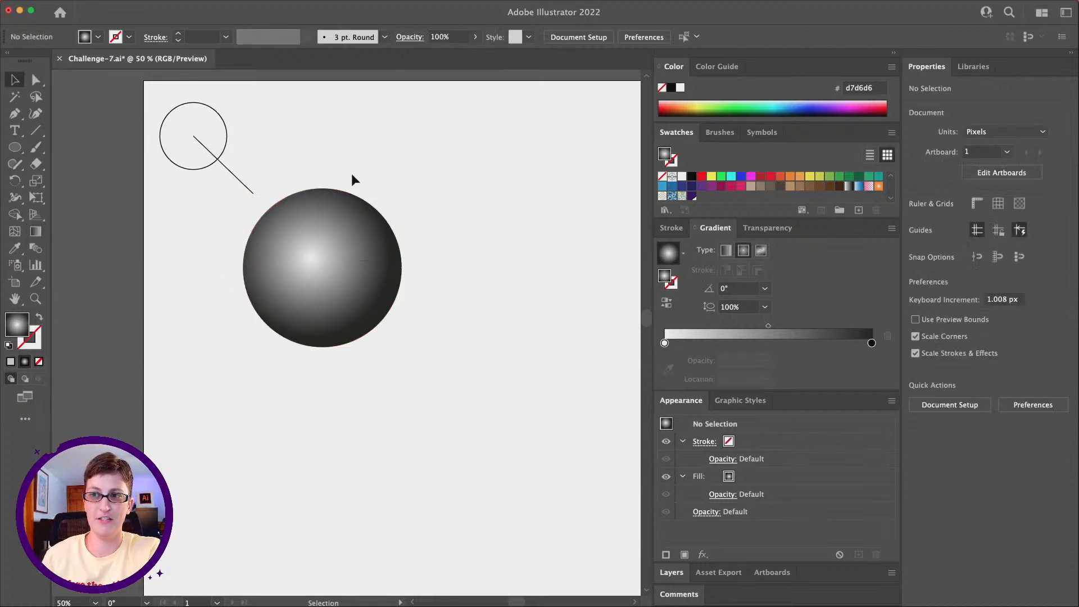
# Step: Place a point text object to the right of the small circle and set its font size to 24 pt
pyautogui.hscroll(1, 351, 174)
pyautogui.hscroll(1, 294, 266)
pyautogui.scroll(1, 294, 267)
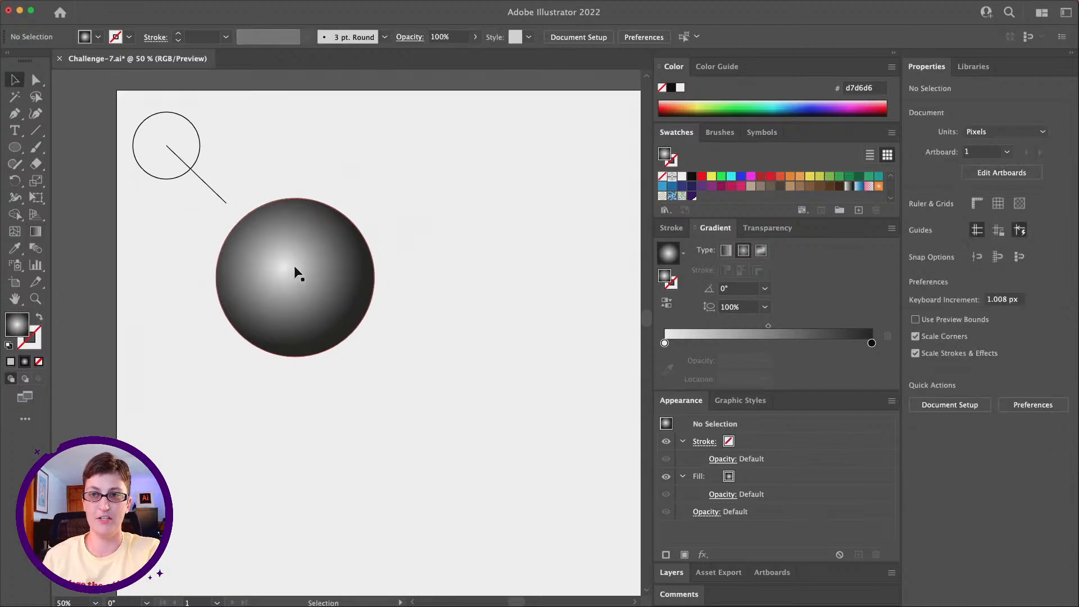
pyautogui.hscroll(1, 295, 273)
pyautogui.scroll(1, 294, 272)
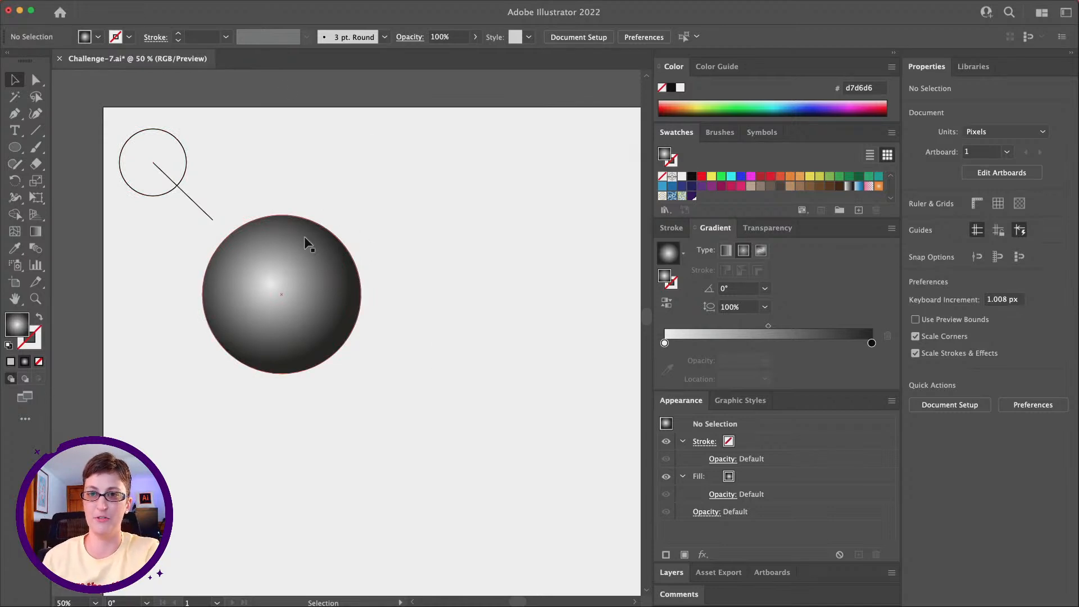
pyautogui.click(17, 133)
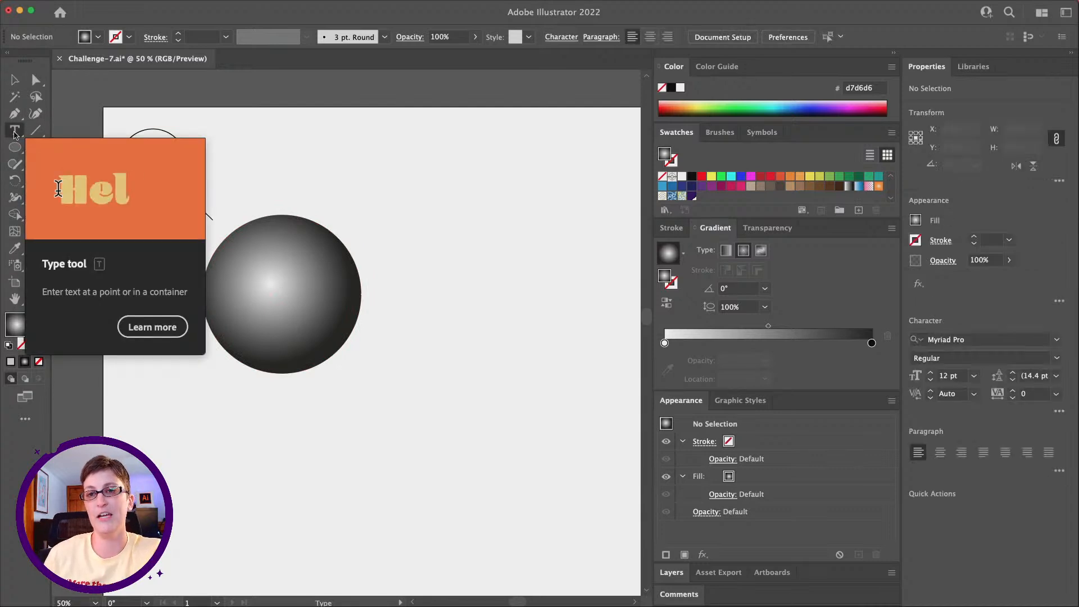
pyautogui.click(236, 160)
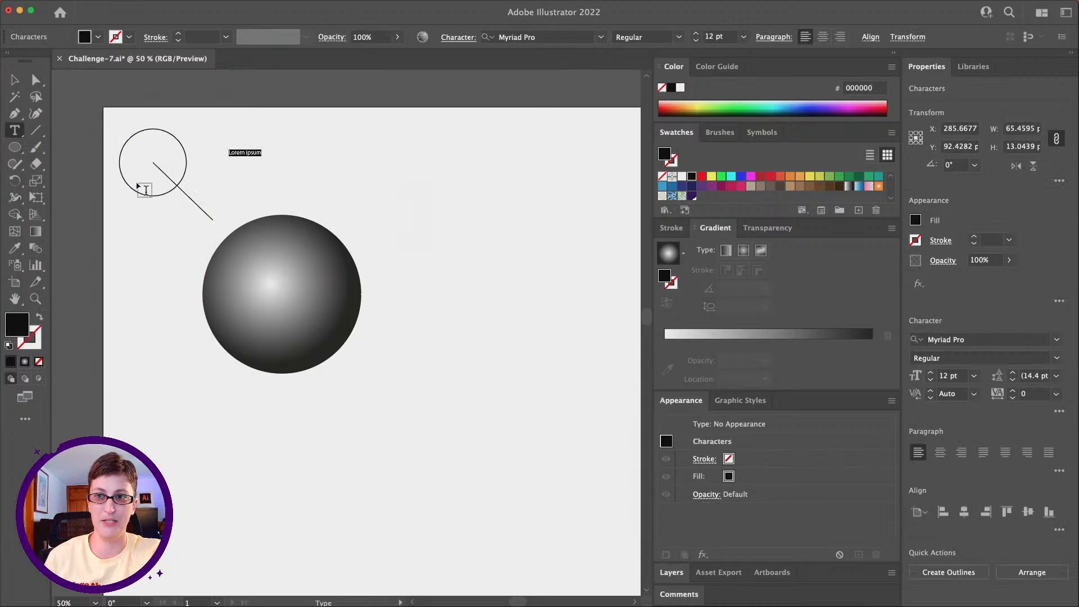
pyautogui.click(743, 37)
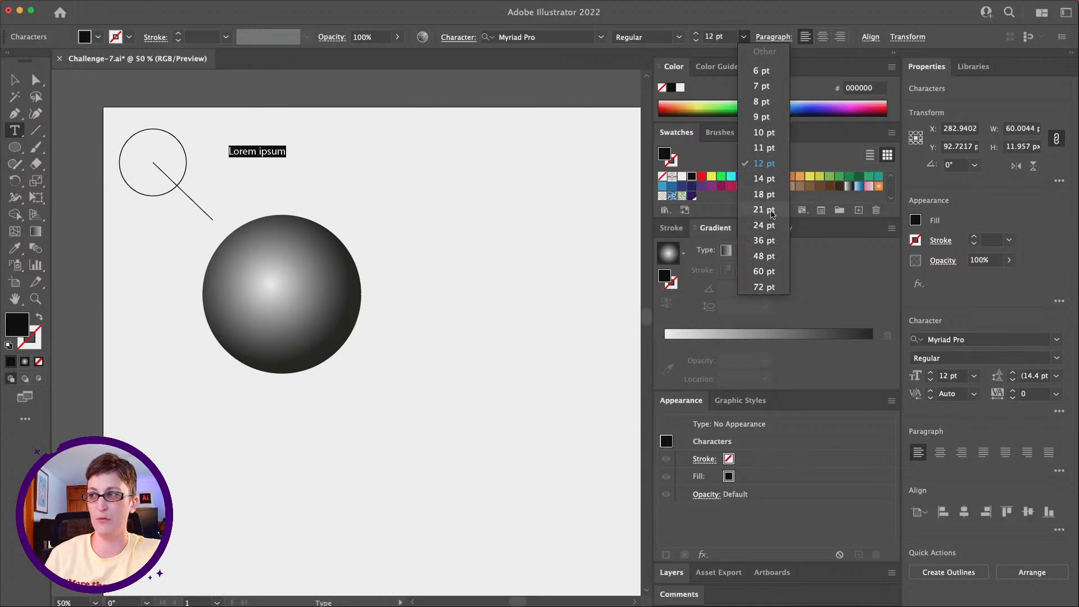
pyautogui.click(771, 224)
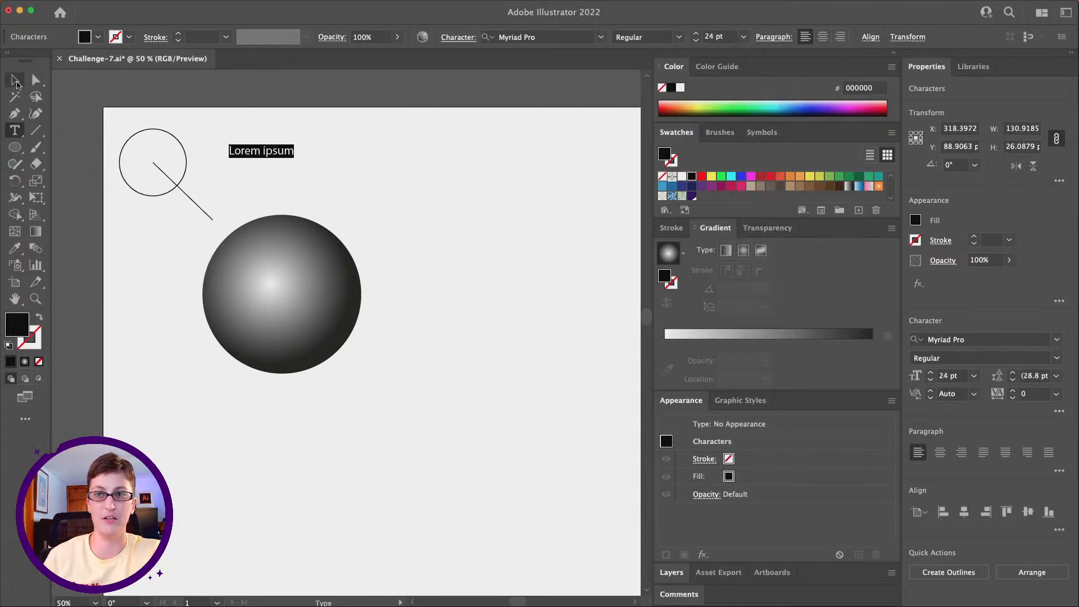
# Step: Move the text just above the sphere's upper-left edge, replace its wording with "Highlight", and deselect it
pyautogui.click(15, 83)
pyautogui.moveTo(274, 148); pyautogui.dragTo(260, 178)
pyautogui.doubleClick(258, 178)
pyautogui.tripleClick(258, 177)
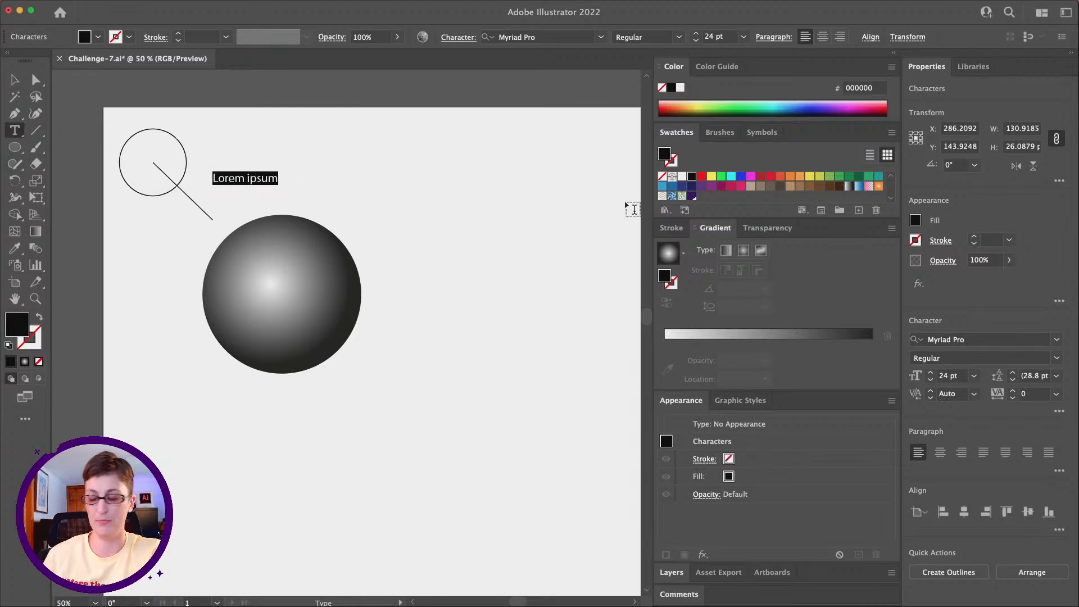
pyautogui.write('Hi')
pyautogui.write('ghligh')
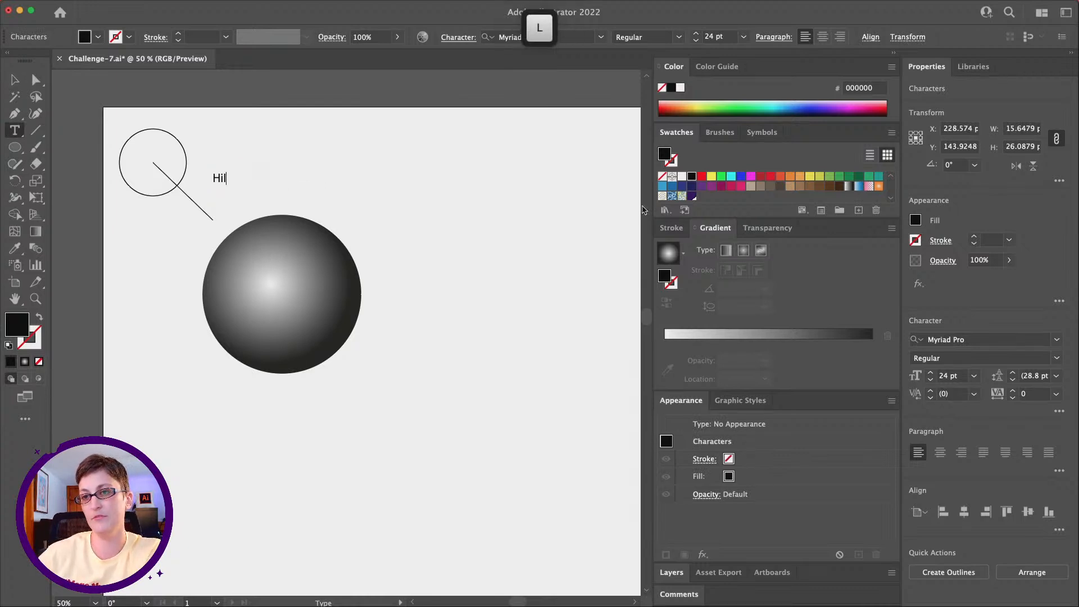
pyautogui.write('t')
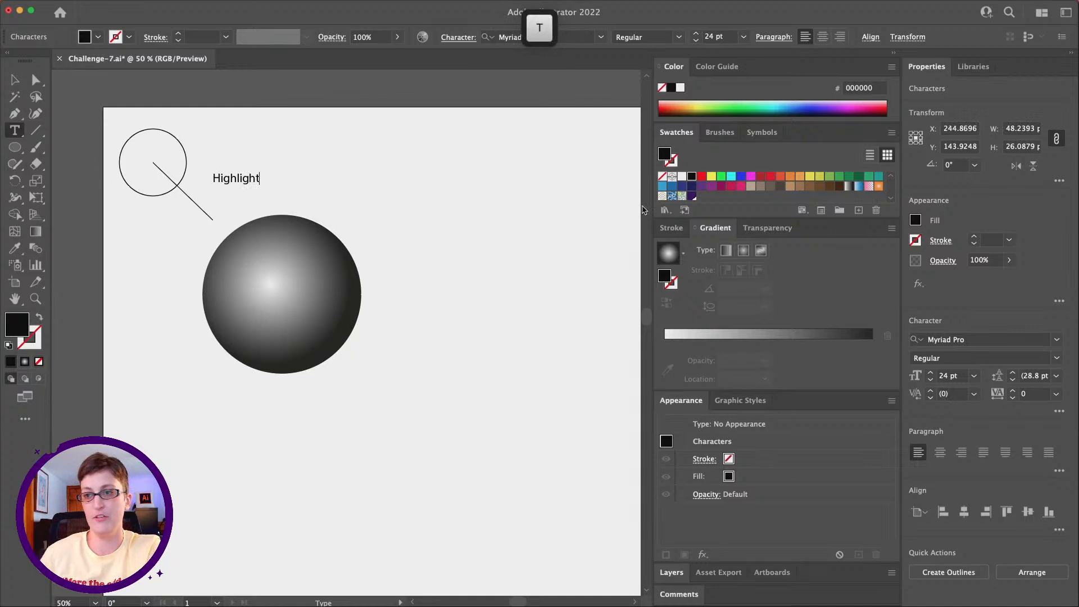
pyautogui.click(15, 81)
pyautogui.moveTo(253, 177); pyautogui.dragTo(246, 180)
pyautogui.click(319, 174)
# Step: Draw a Pen line from beneath the Highlight label to the sphere's bright spot, with a 1 pt black stroke and no fill
pyautogui.click(15, 113)
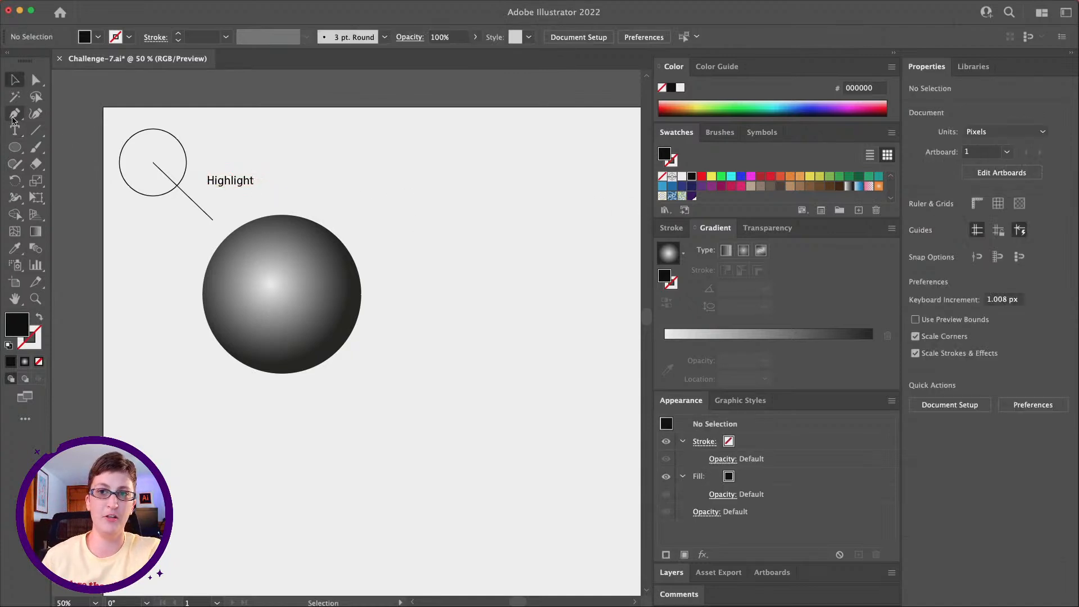
pyautogui.click(228, 191)
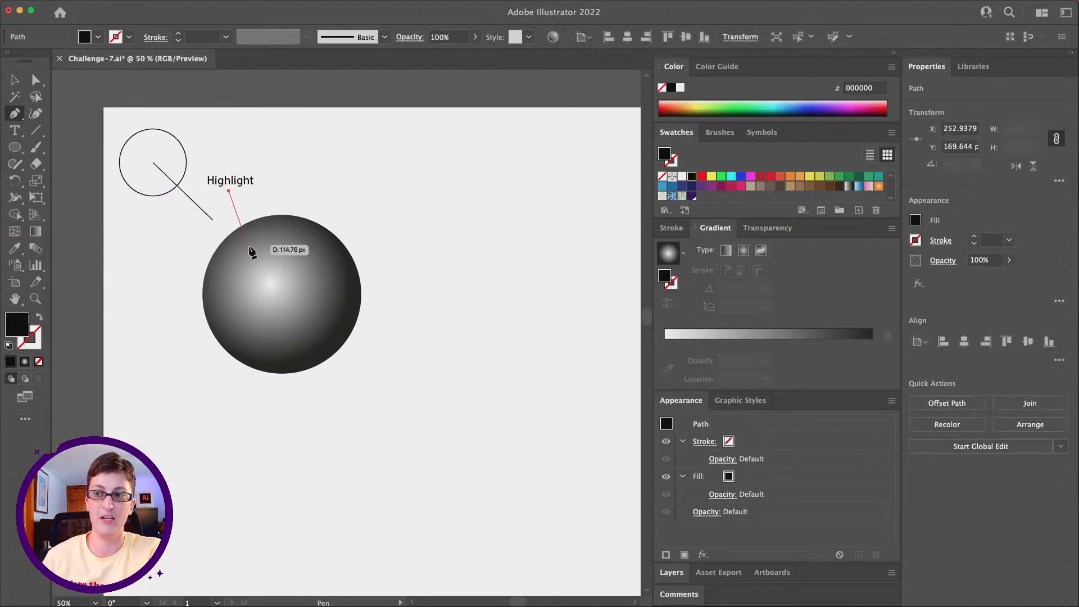
pyautogui.click(268, 280)
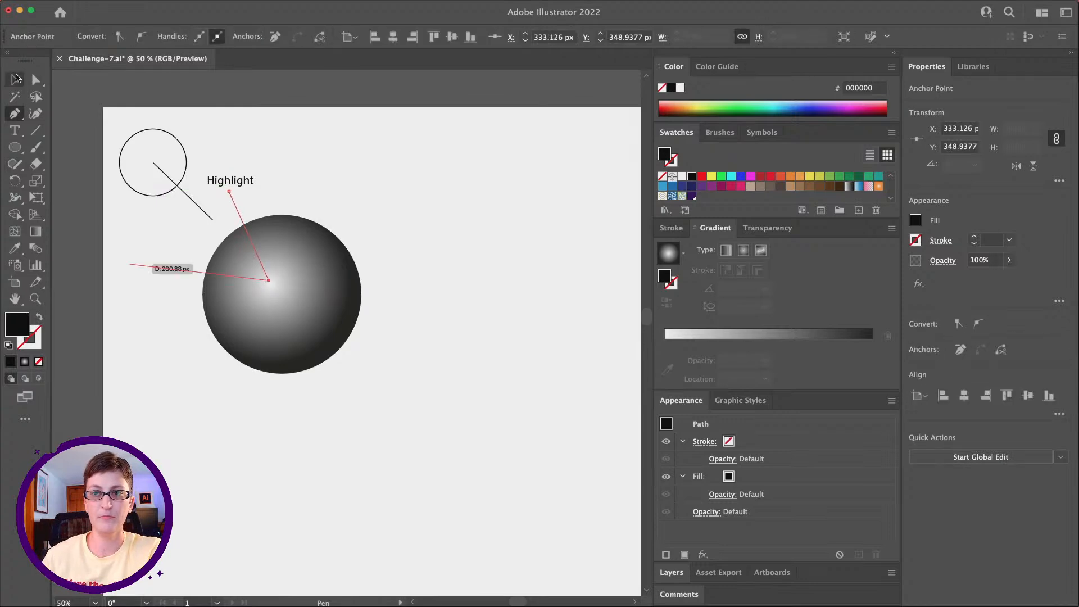
pyautogui.click(16, 79)
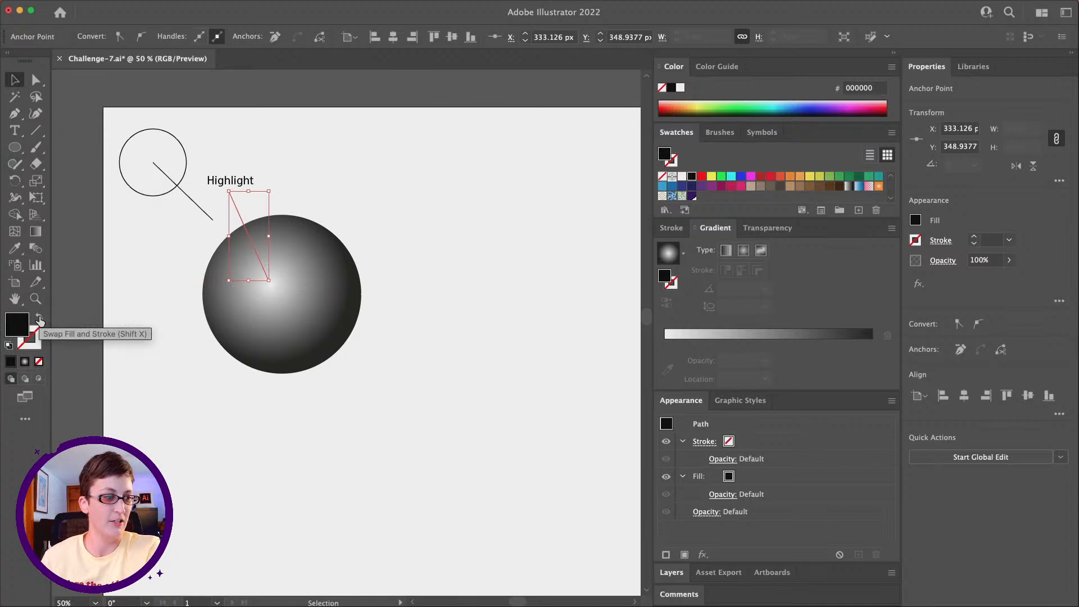
pyautogui.click(39, 319)
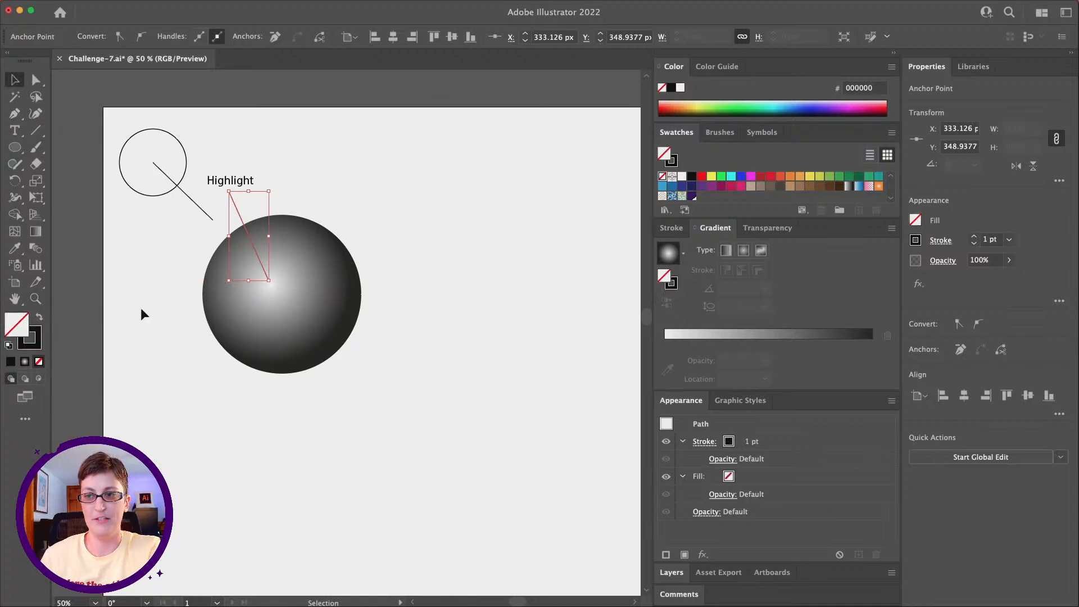
pyautogui.click(400, 209)
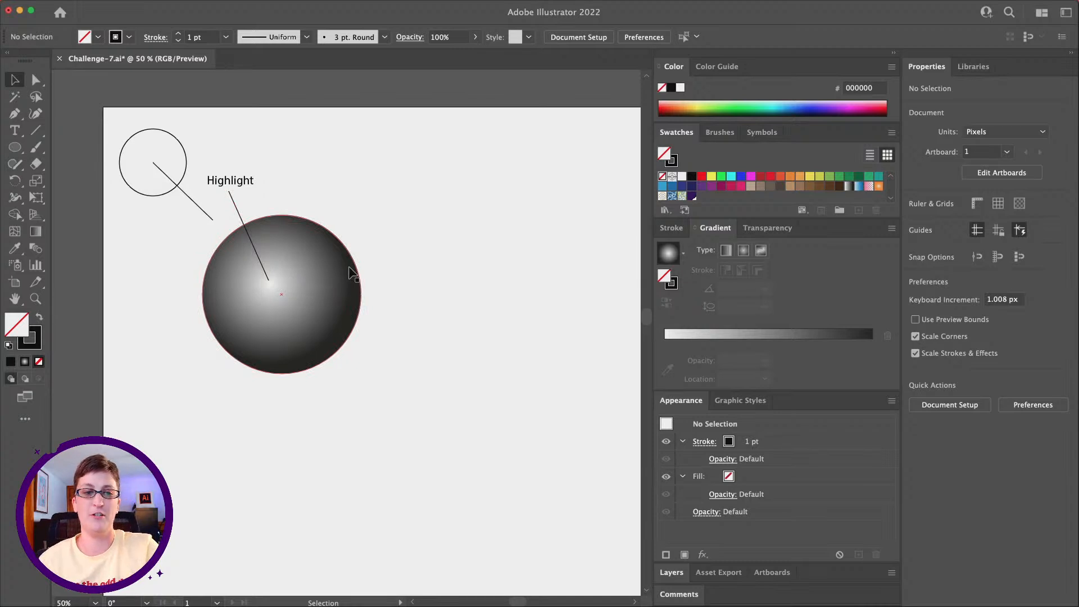
# Step: Add the text "Core Shadow" above the sphere's right edge, level with the Highlight label
pyautogui.click(14, 116)
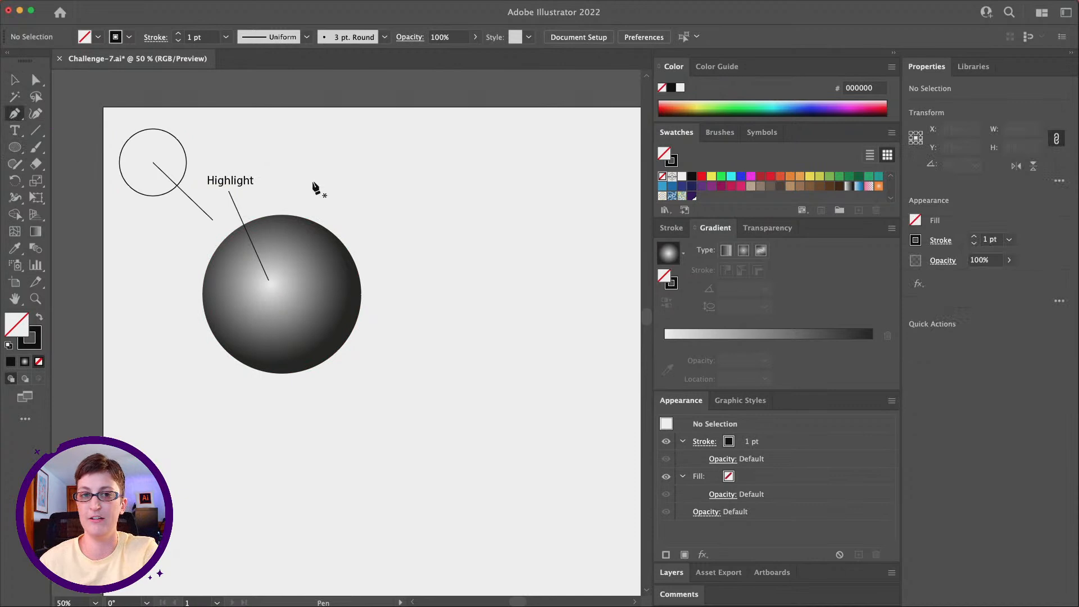
pyautogui.click(15, 131)
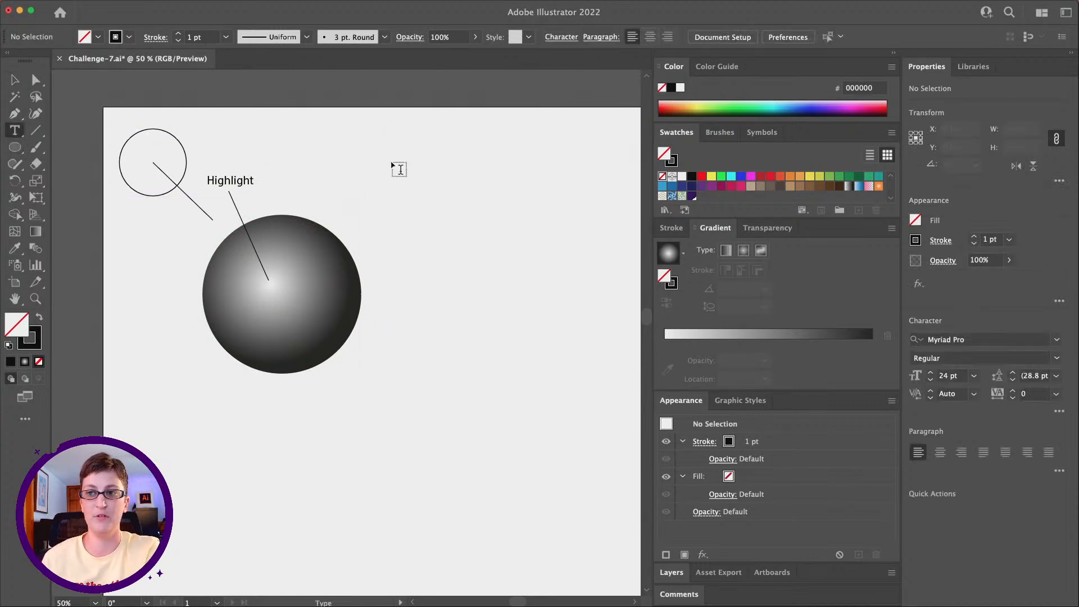
pyautogui.click(337, 186)
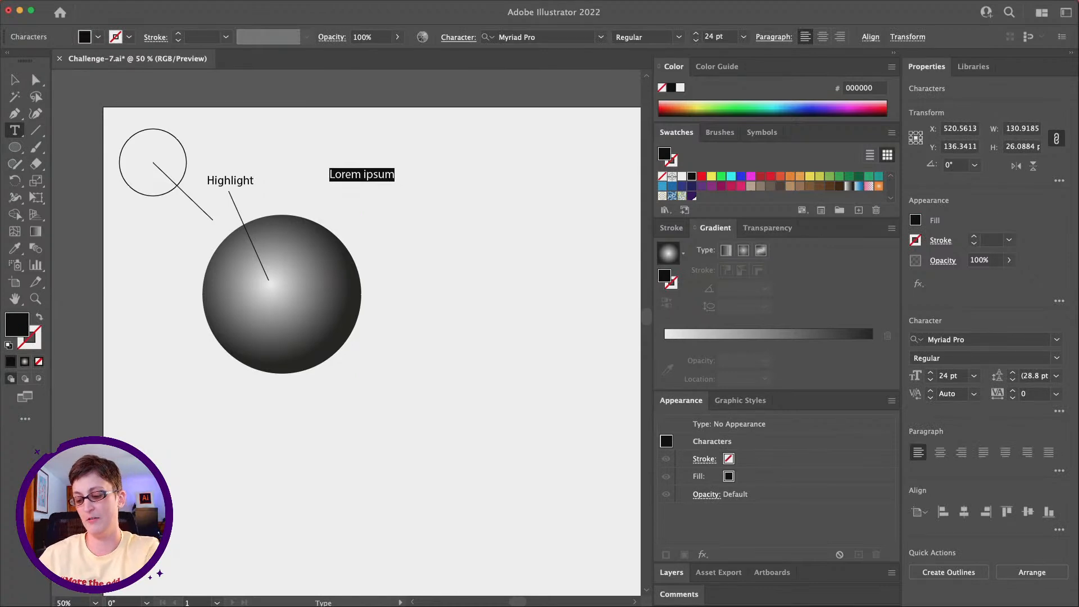
pyautogui.write('Core Shadow')
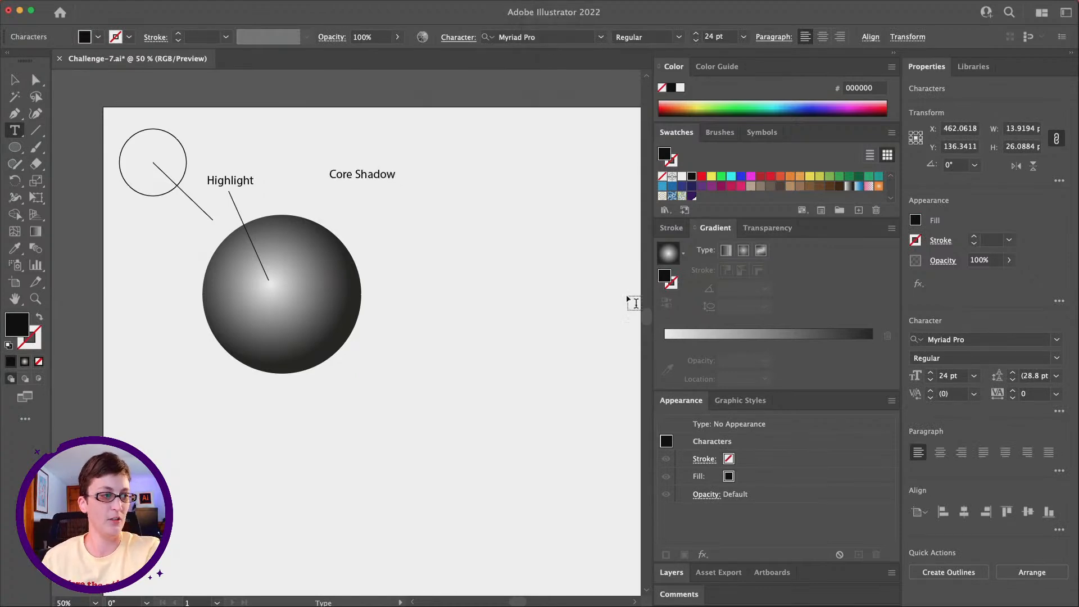
pyautogui.click(14, 79)
pyautogui.moveTo(364, 175); pyautogui.dragTo(365, 181)
pyautogui.click(262, 155)
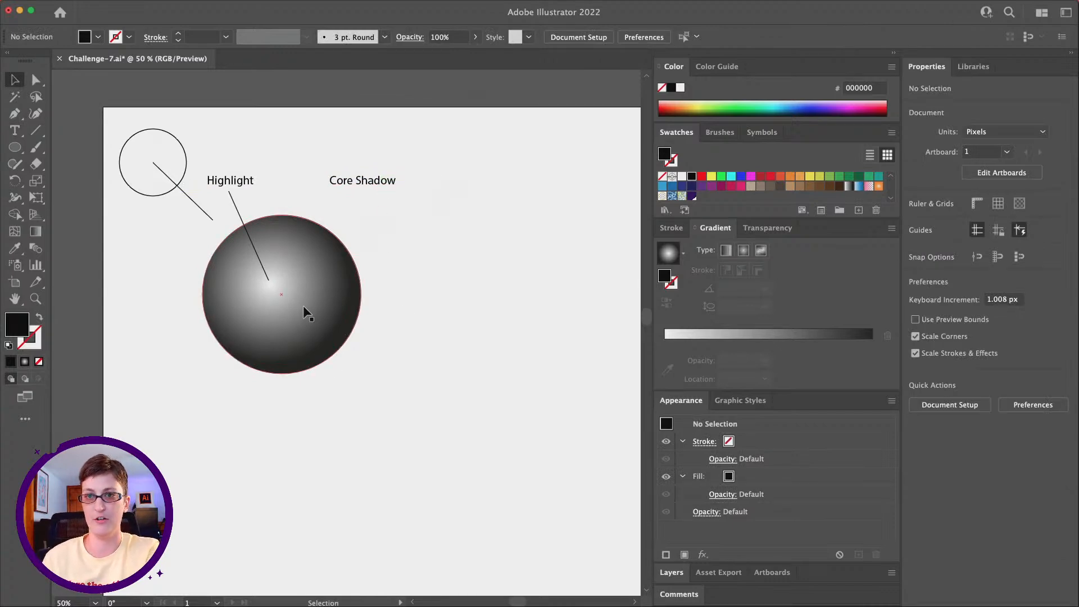
# Step: Draw a Pen line from the sphere's dark right side up to the Core Shadow label, with a 1 pt black stroke and no fill
pyautogui.click(15, 113)
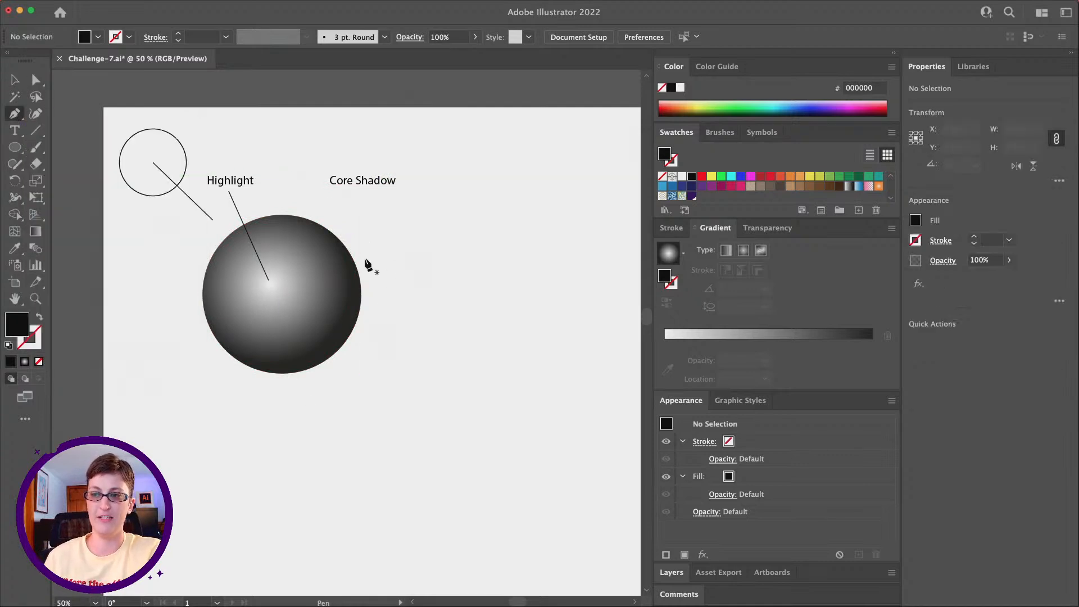
pyautogui.click(339, 299)
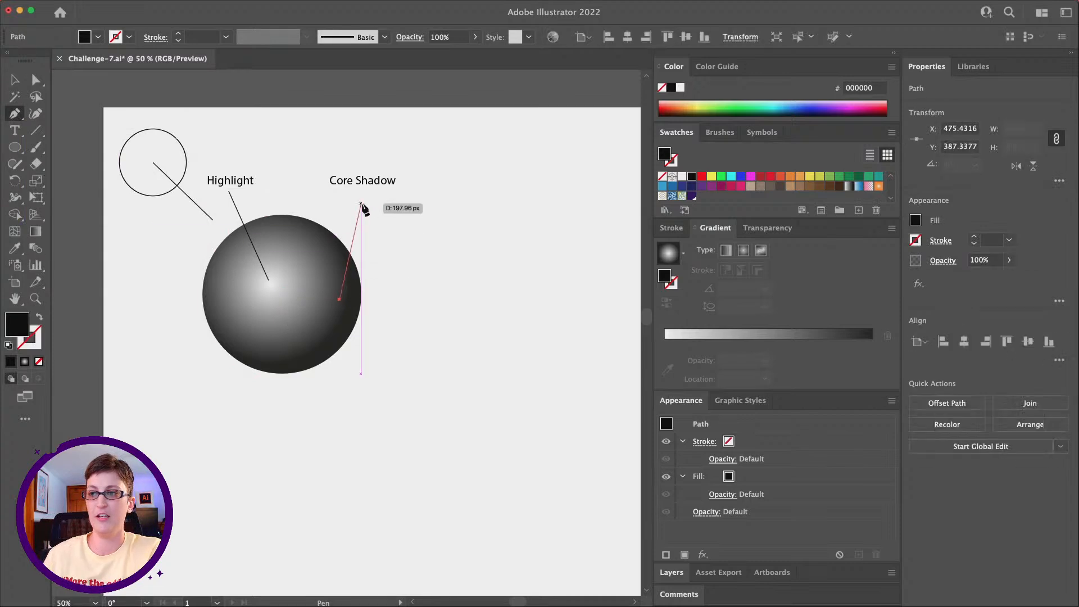
pyautogui.click(363, 192)
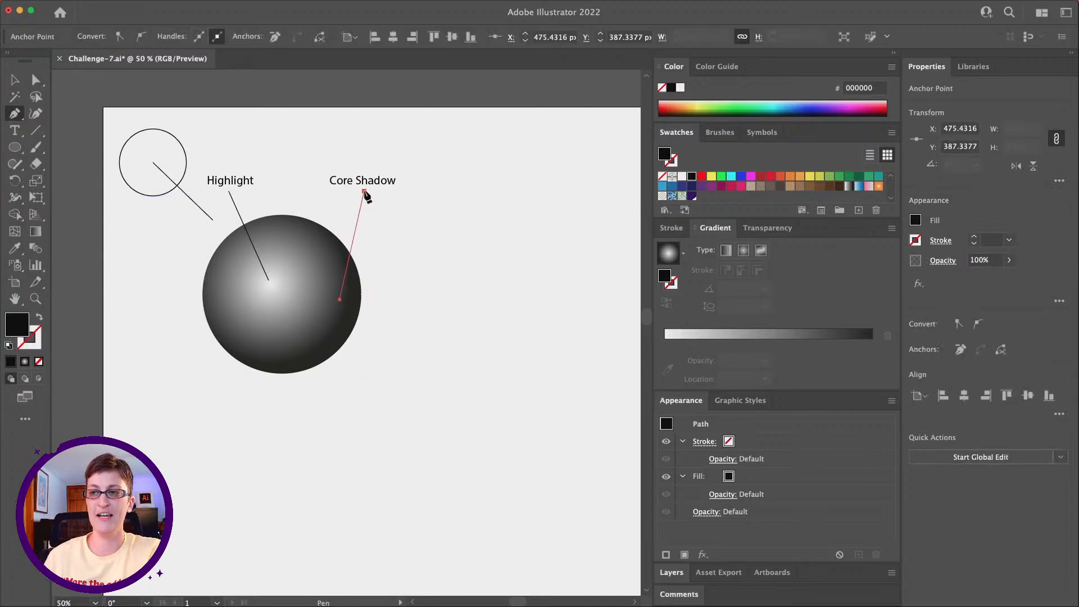
pyautogui.click(16, 82)
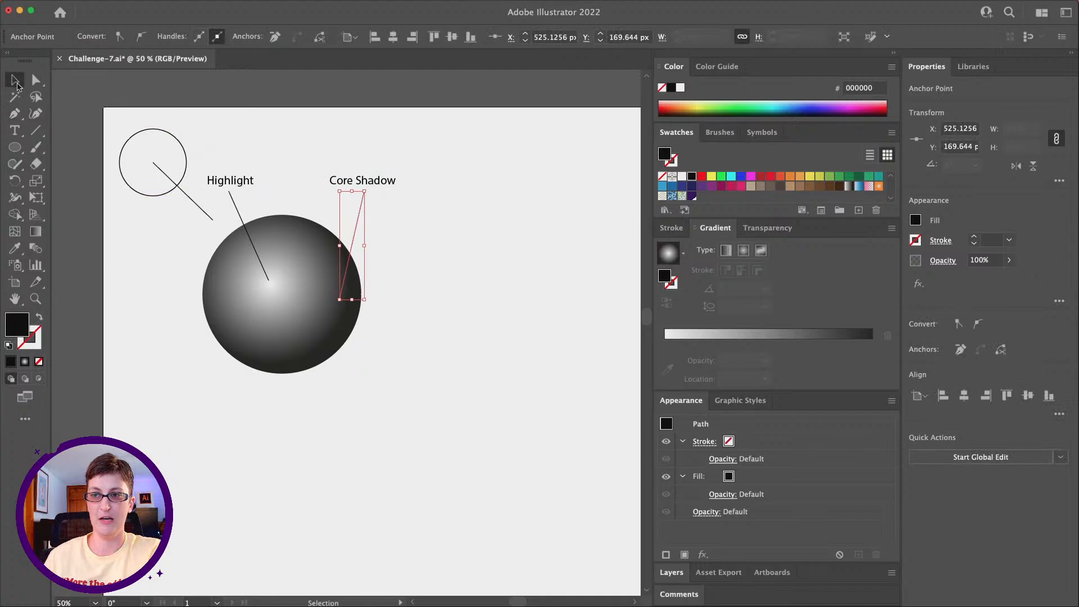
pyautogui.click(430, 233)
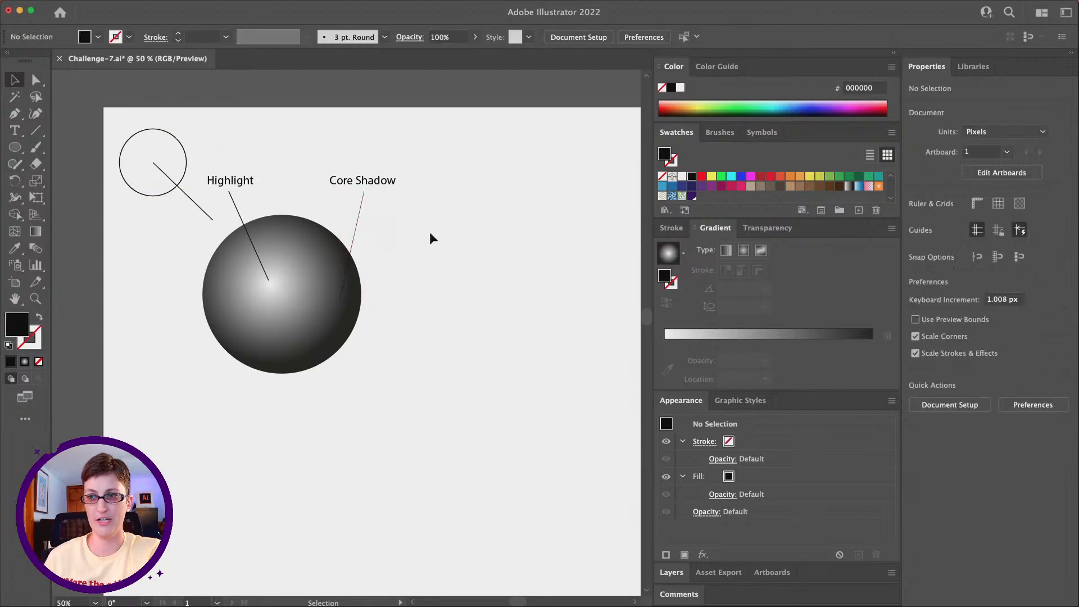
pyautogui.click(358, 222)
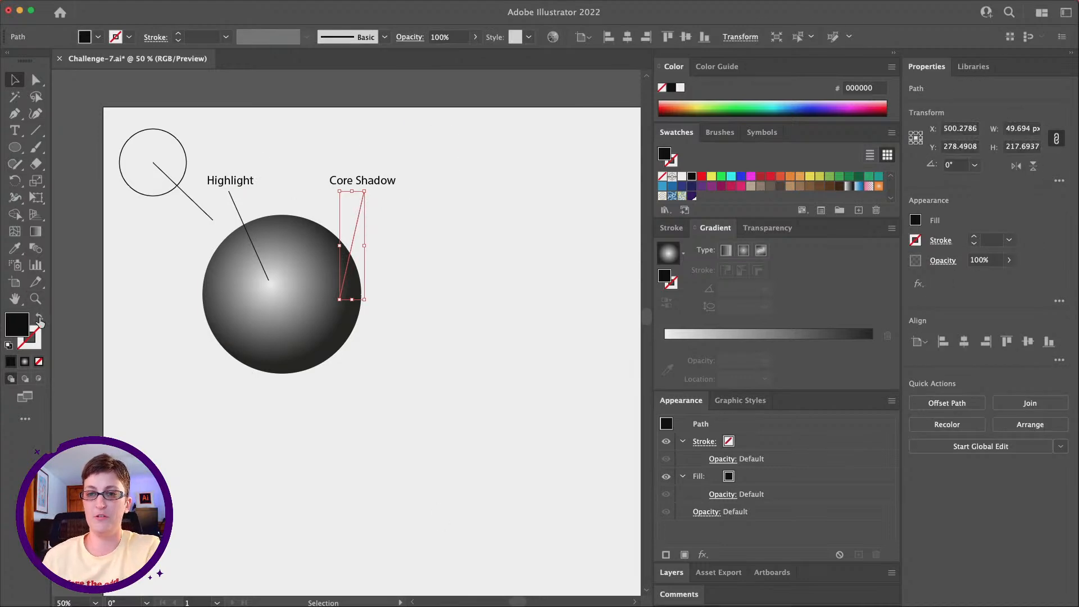
pyautogui.click(40, 317)
pyautogui.click(393, 259)
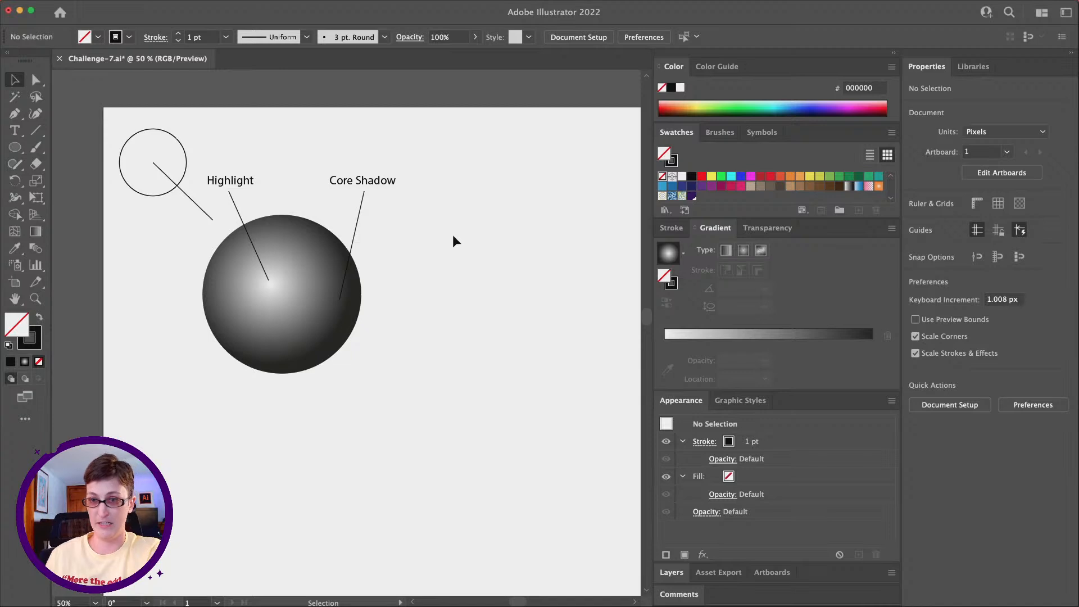
# Step: Recolor the Core Shadow line's stroke with the medium gray swatch 999999 and deselect it
pyautogui.click(358, 220)
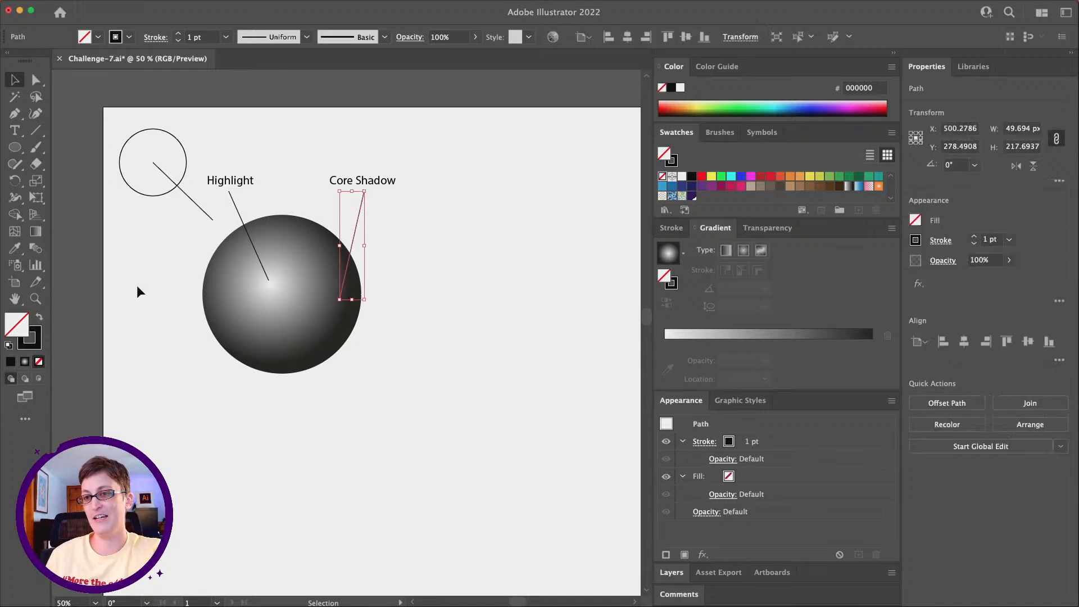
pyautogui.click(672, 162)
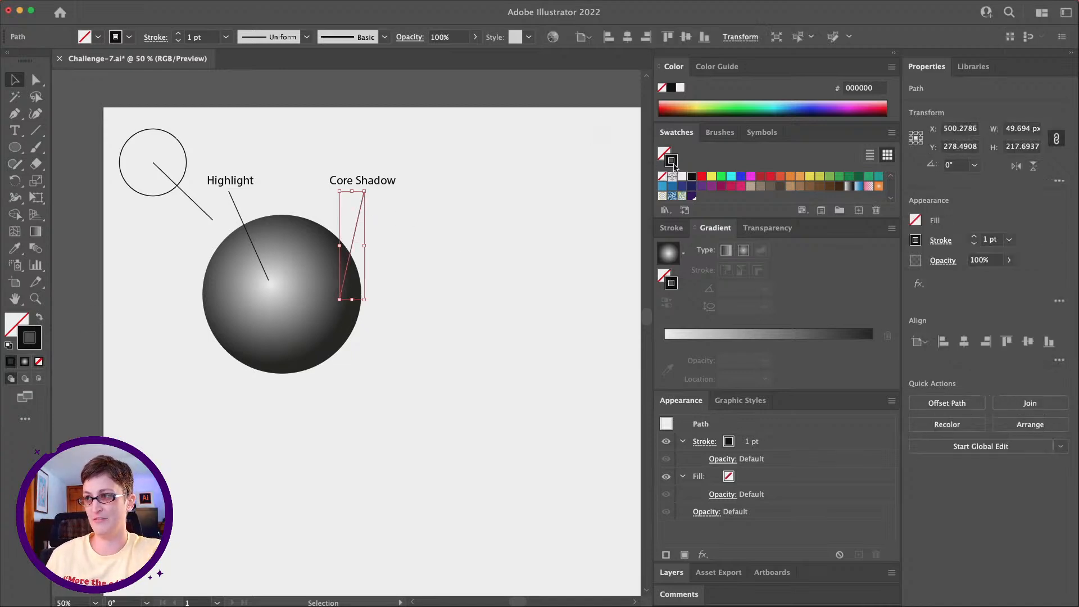
pyautogui.scroll(-2, 713, 185)
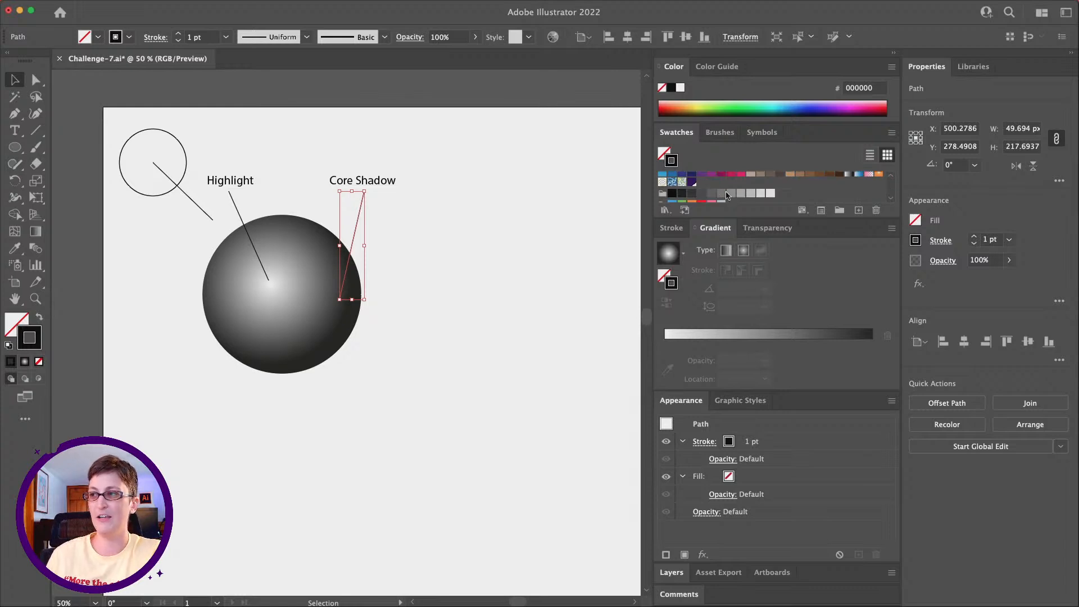
pyautogui.click(730, 194)
pyautogui.click(345, 232)
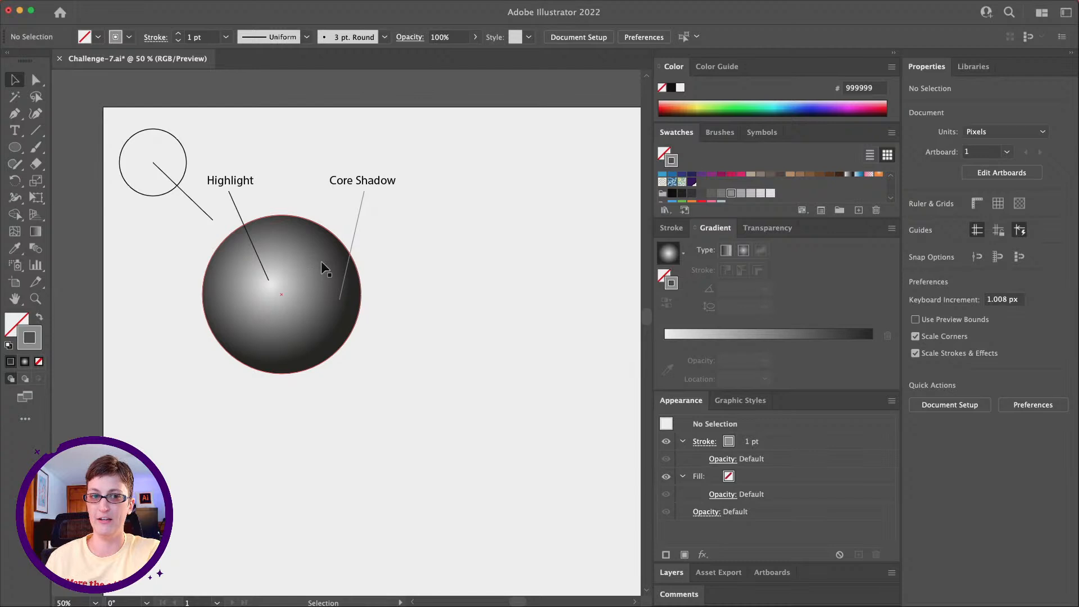
# Step: Add the text "Midtone" between the Highlight and Core Shadow labels, level with both
pyautogui.click(19, 135)
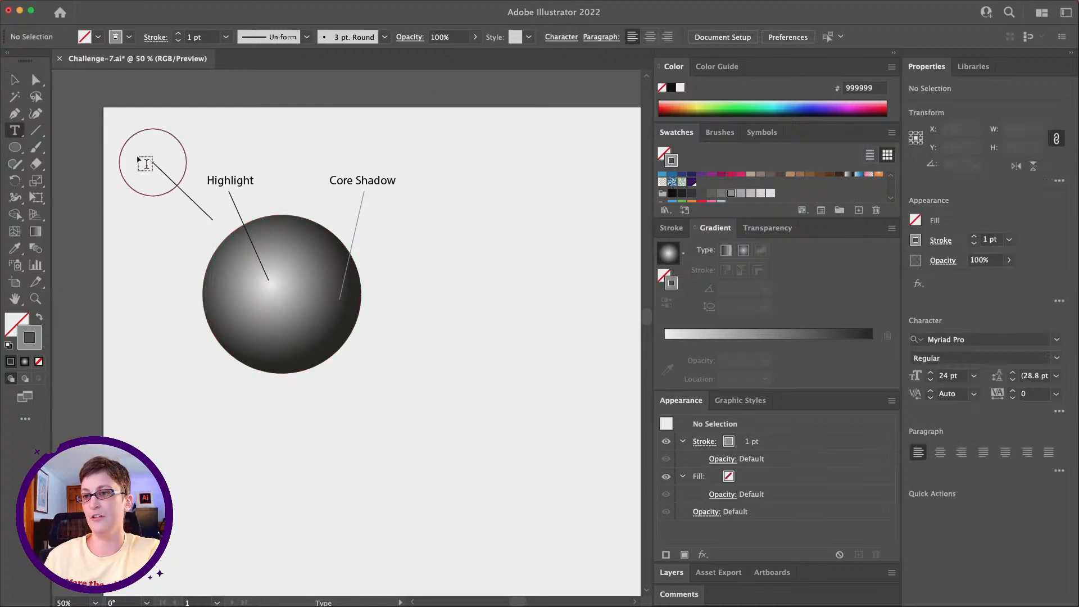
pyautogui.click(273, 189)
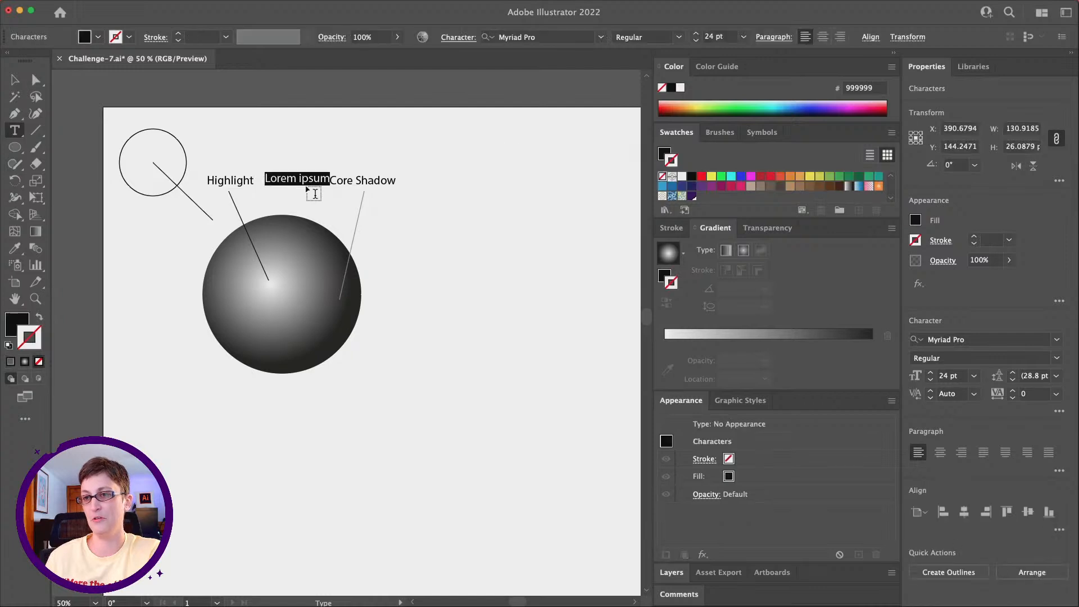
pyautogui.write('Midtone')
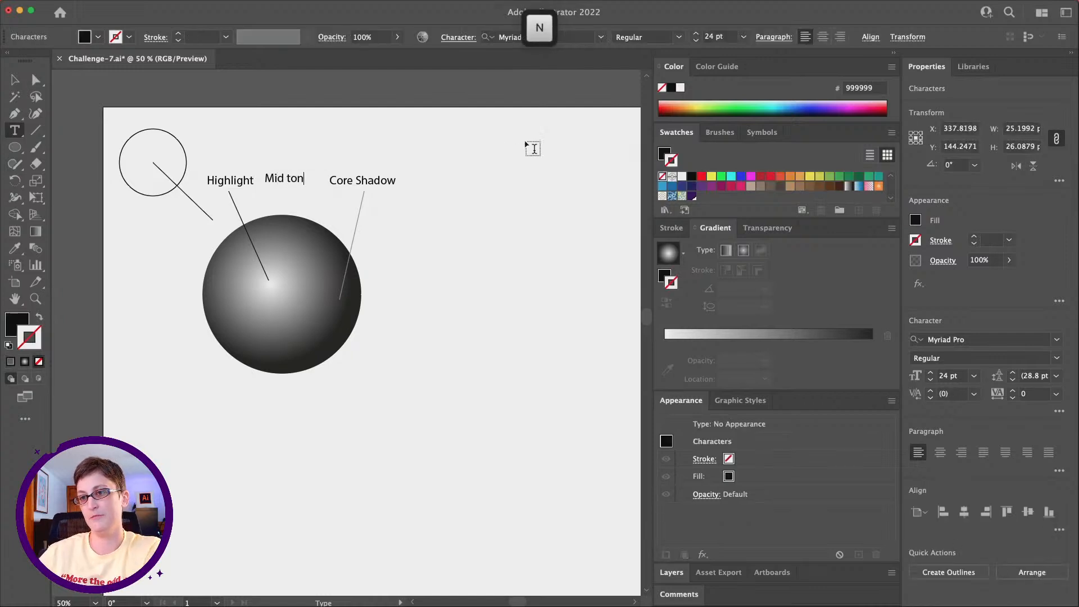
pyautogui.click(285, 176)
pyautogui.press('BackSpace')
pyautogui.click(17, 82)
pyautogui.moveTo(295, 187); pyautogui.dragTo(296, 181)
pyautogui.click(290, 153)
# Step: Draw a vertical Pen line from below the Midtone label into the sphere, with a 1 pt black stroke and no fill, and deselect it
pyautogui.click(12, 117)
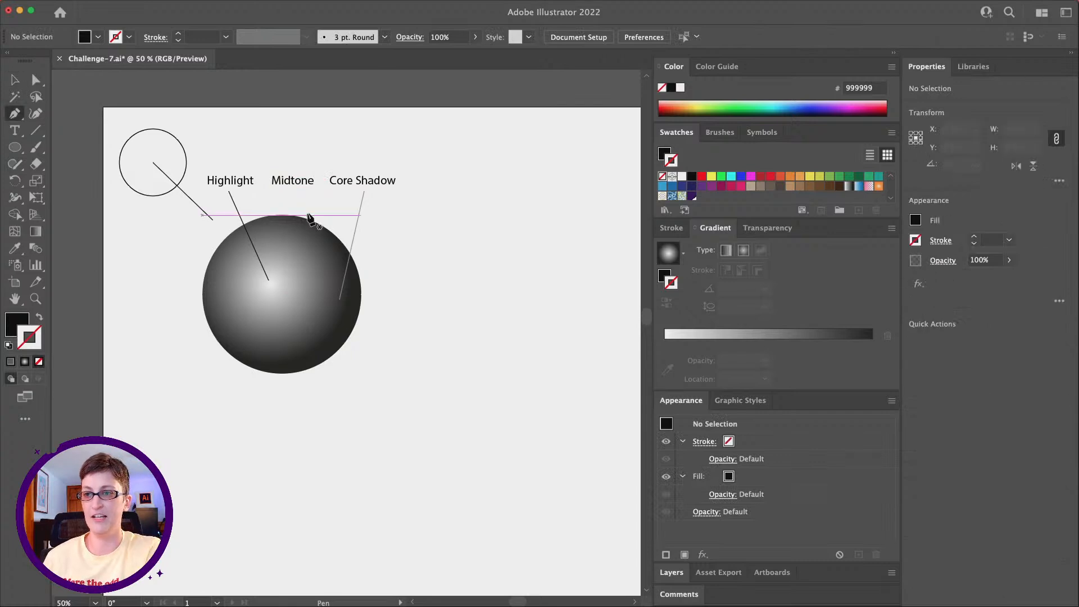
pyautogui.click(293, 192)
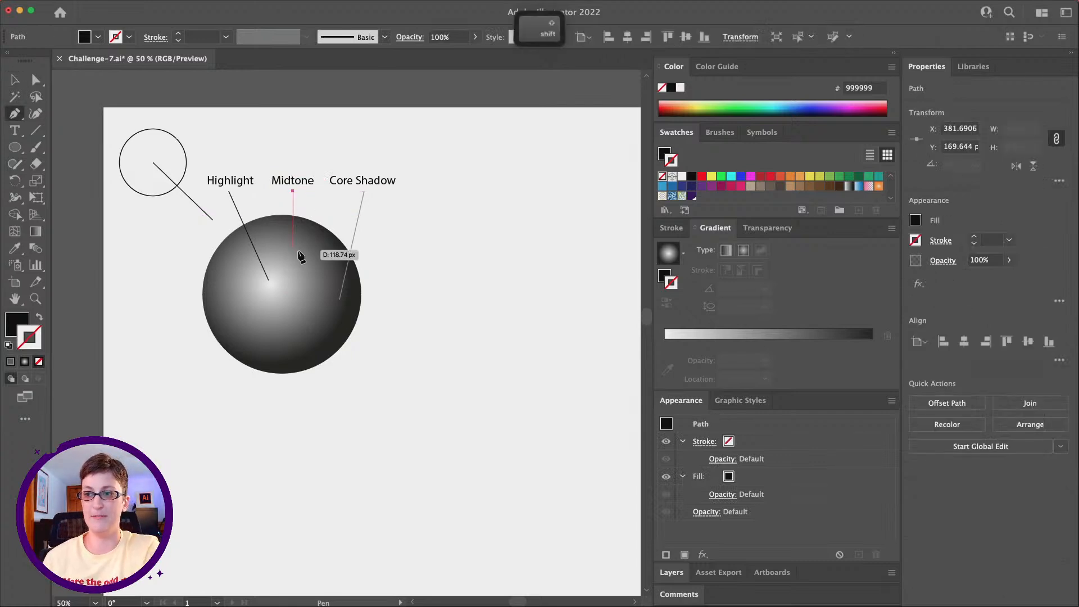
pyautogui.keyDown('shift'); pyautogui.click(293, 280); pyautogui.keyUp('shift')
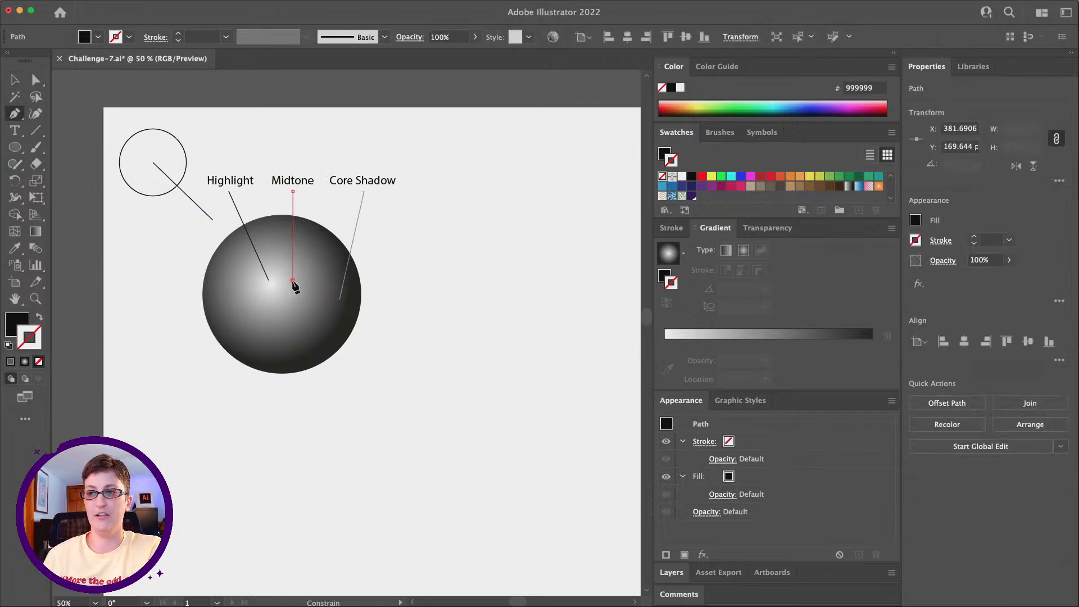
pyautogui.click(39, 316)
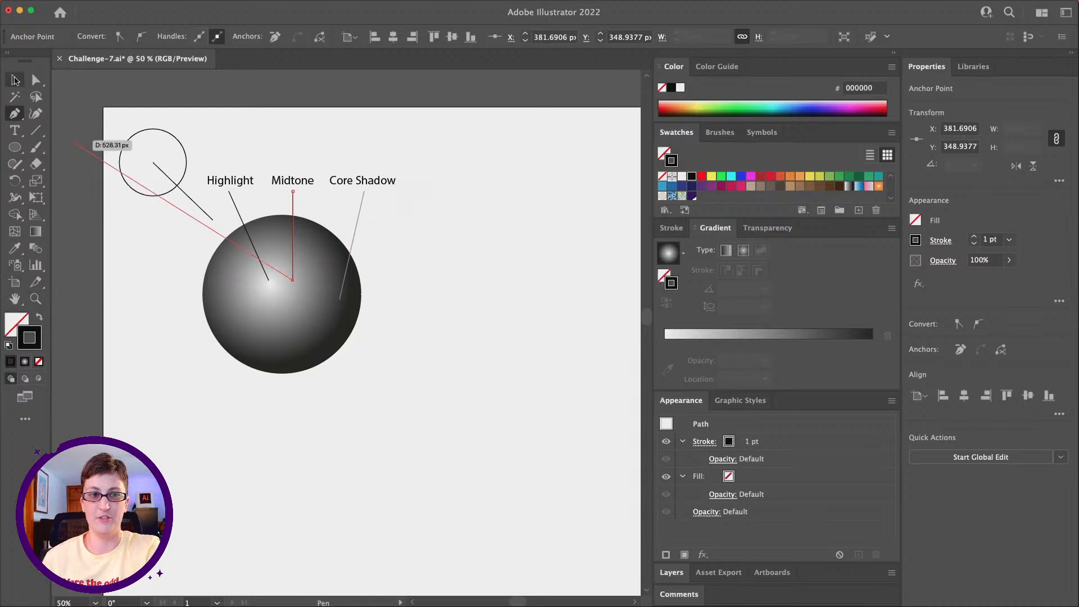
pyautogui.click(36, 79)
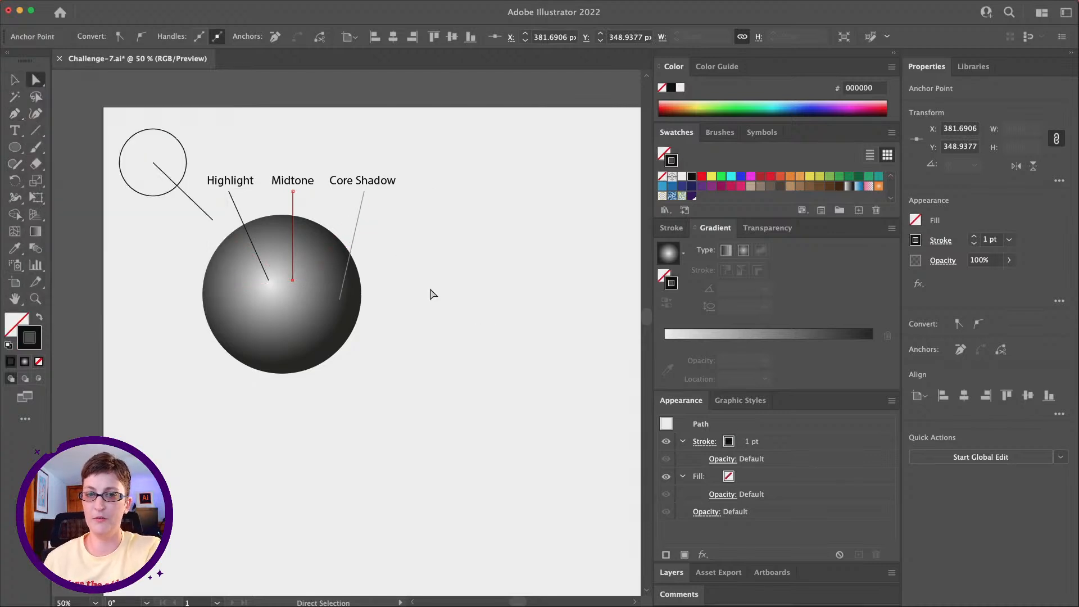
pyautogui.click(365, 345)
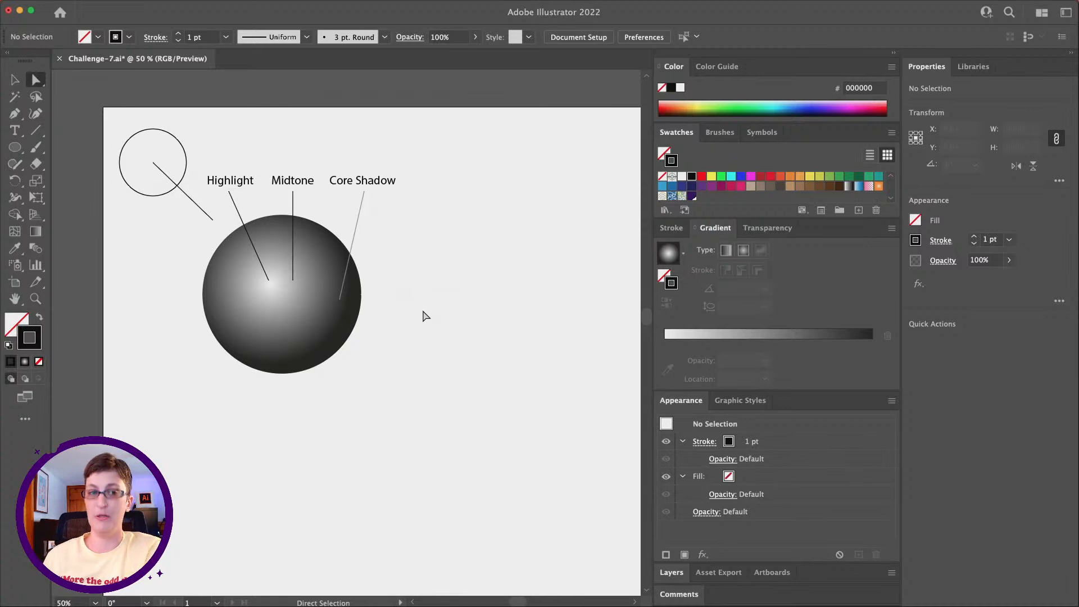
pyautogui.moveTo(422, 312); pyautogui.dragTo(417, 307)
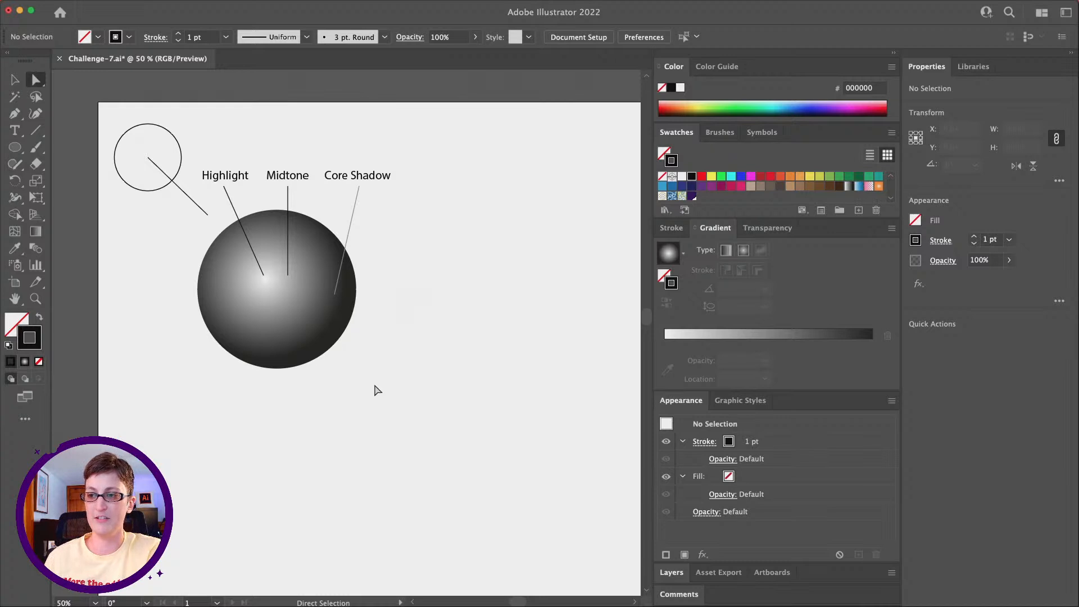
# Step: Draw a two-segment V-shaped Pen line beside the sphere, ending at its lower-right edge, and deselect it
pyautogui.click(15, 114)
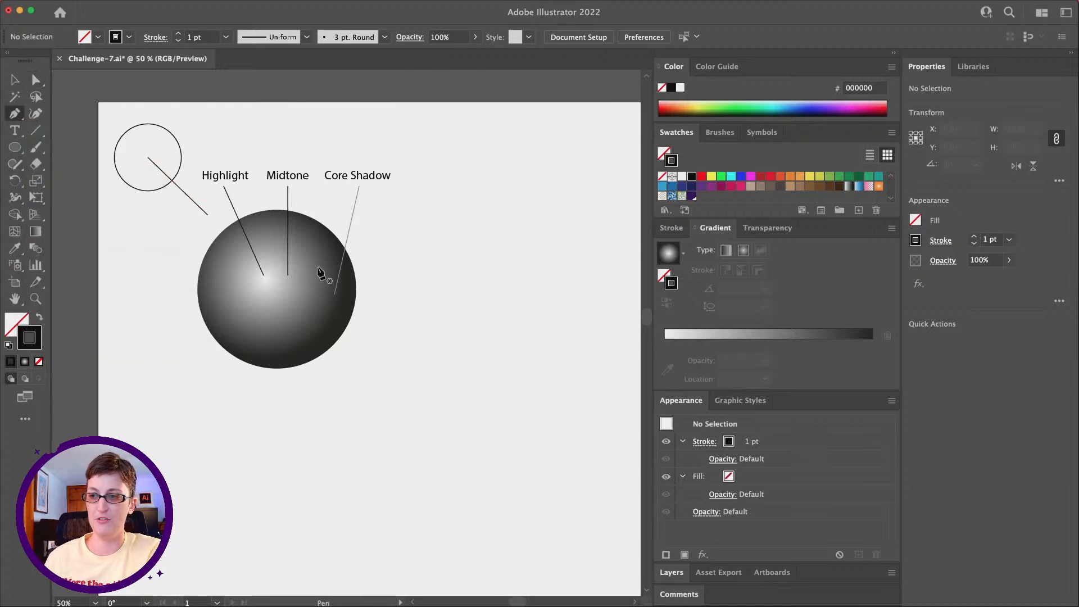
pyautogui.click(414, 321)
pyautogui.click(380, 368)
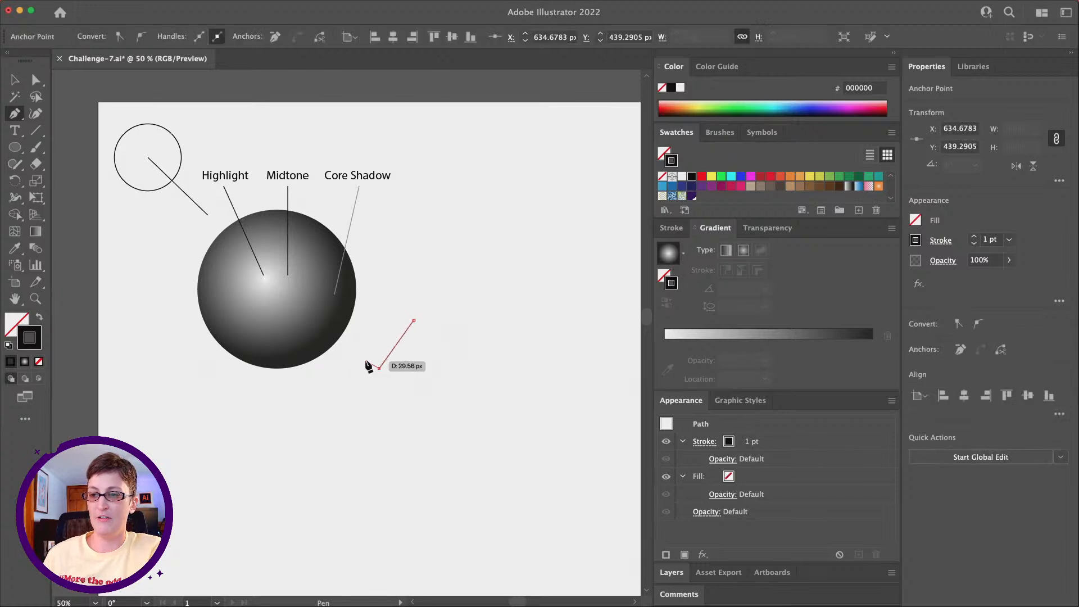
pyautogui.click(344, 342)
pyautogui.press('v')
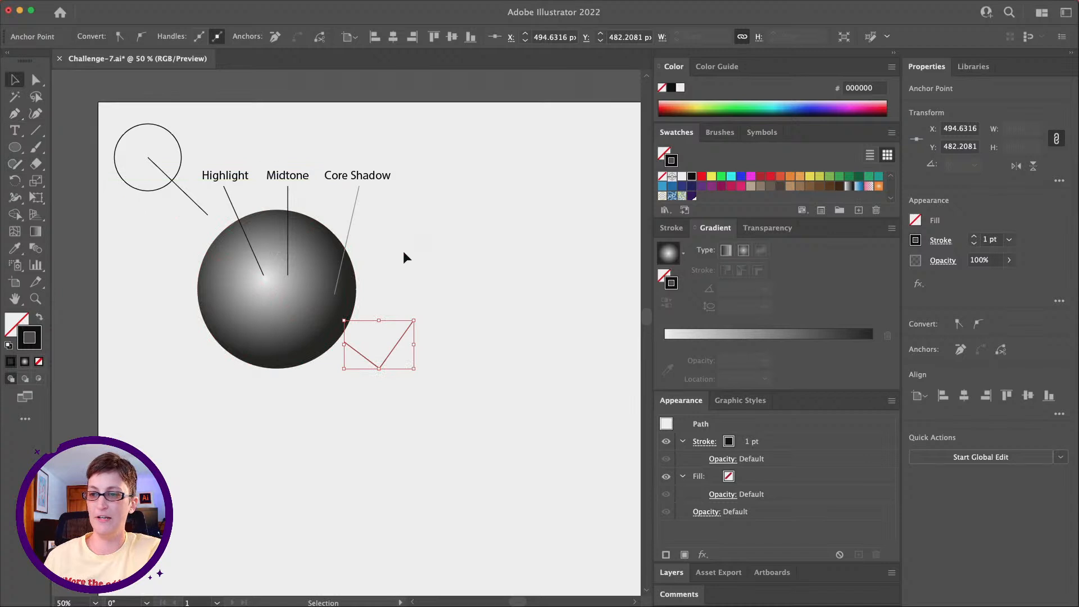
pyautogui.click(413, 292)
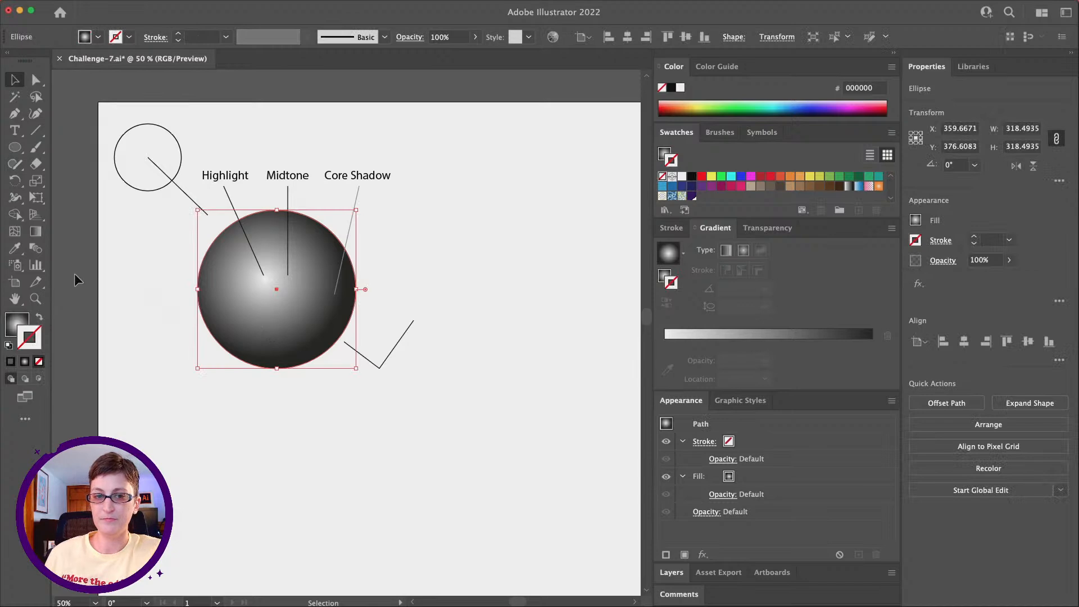
# Step: Move the dark stop of the sphere's fill gradient to about 87% and add another stop at the 100% end
pyautogui.click(662, 278)
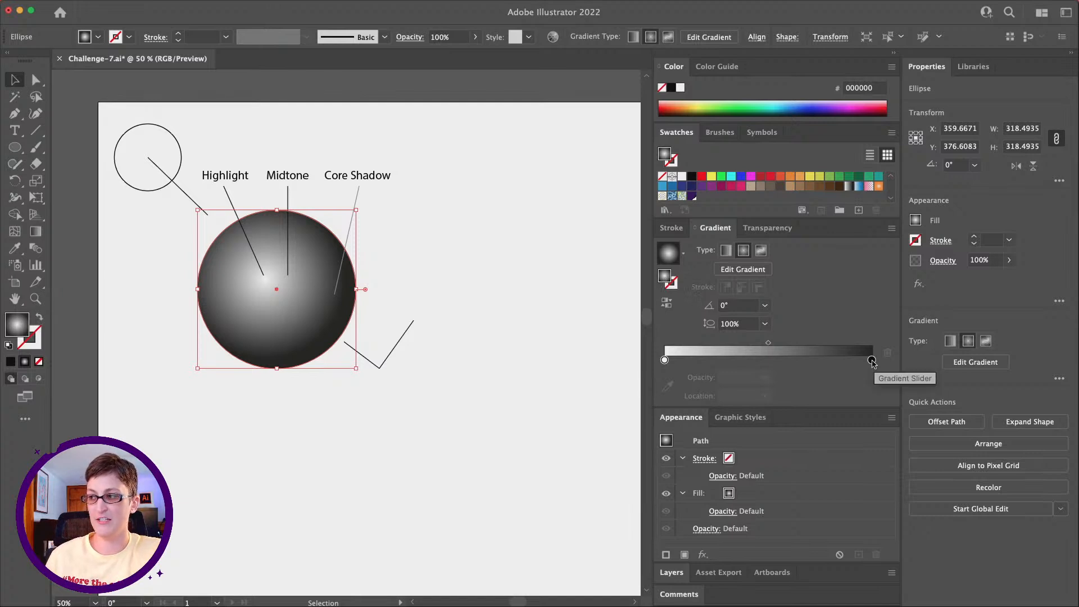
pyautogui.moveTo(871, 360); pyautogui.dragTo(848, 364)
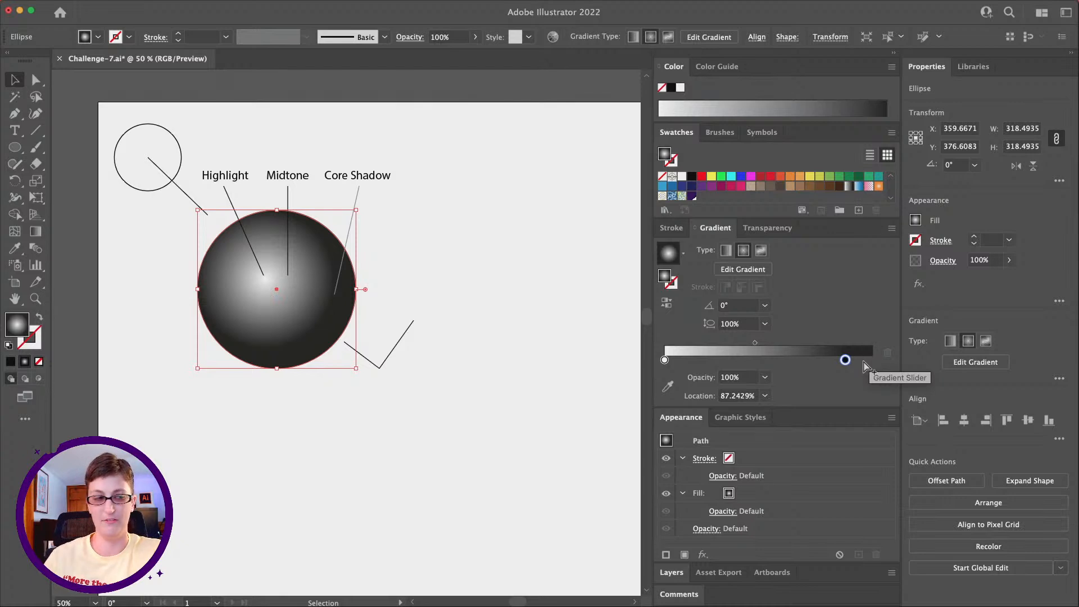
pyautogui.click(872, 361)
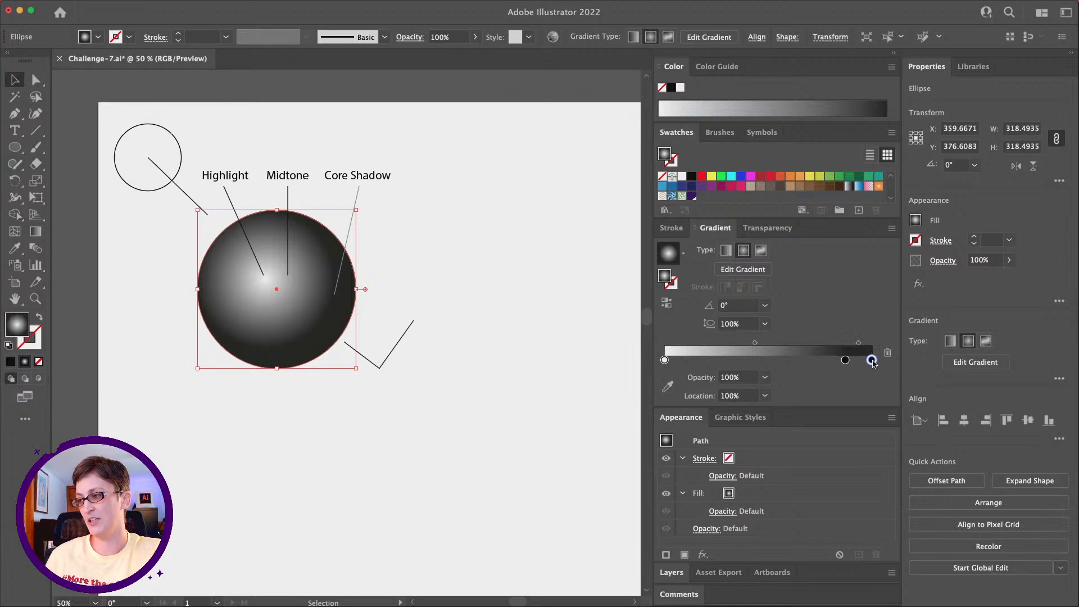
# Step: Lighten the gradient's end stop to a gray of 68% K
pyautogui.doubleClick(871, 360)
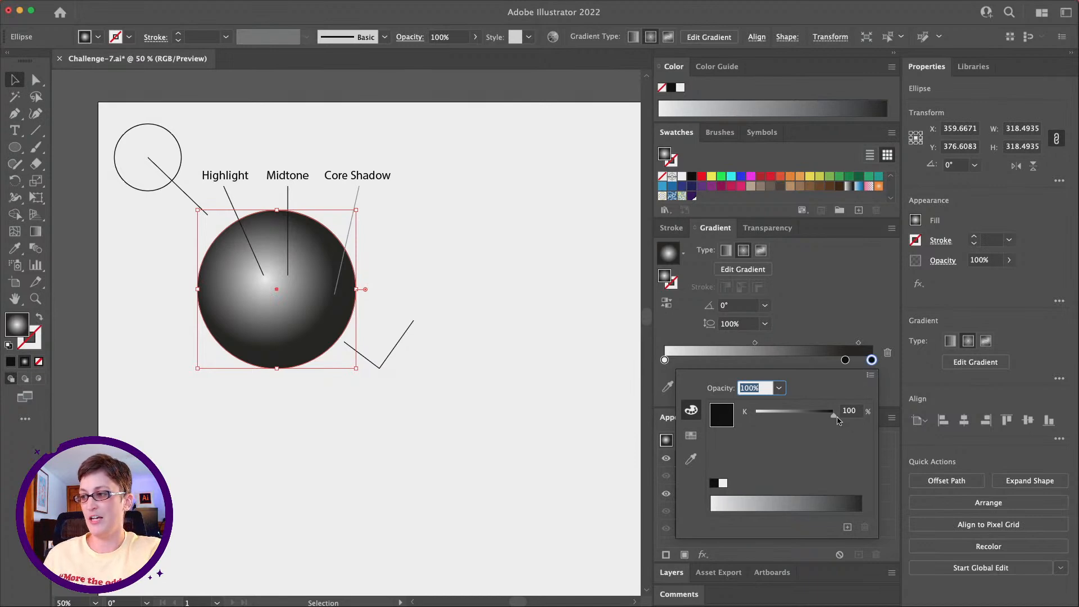
pyautogui.moveTo(836, 421); pyautogui.dragTo(808, 419)
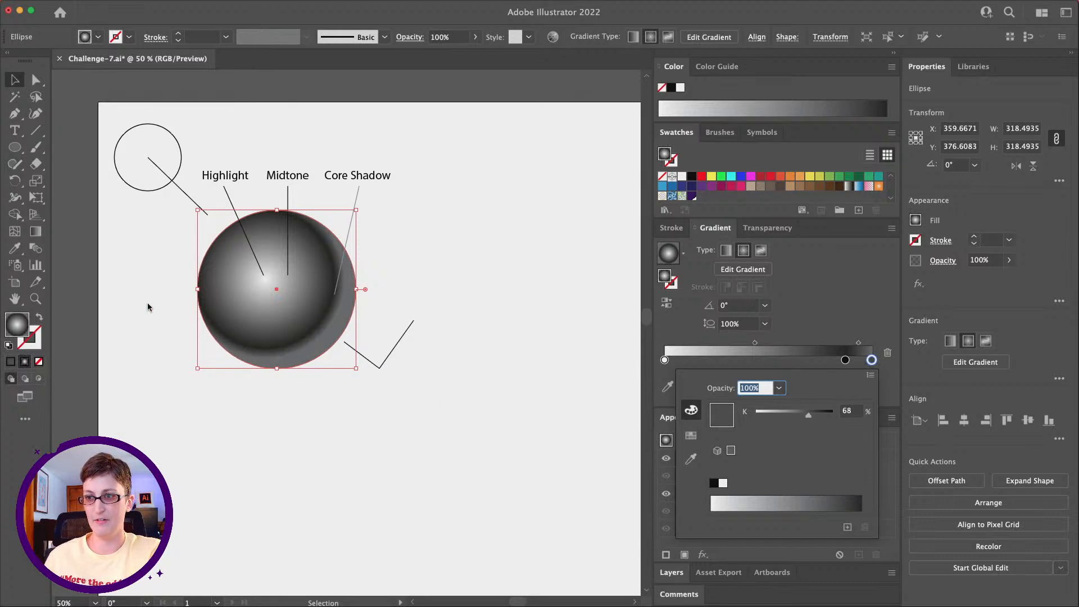
pyautogui.click(850, 309)
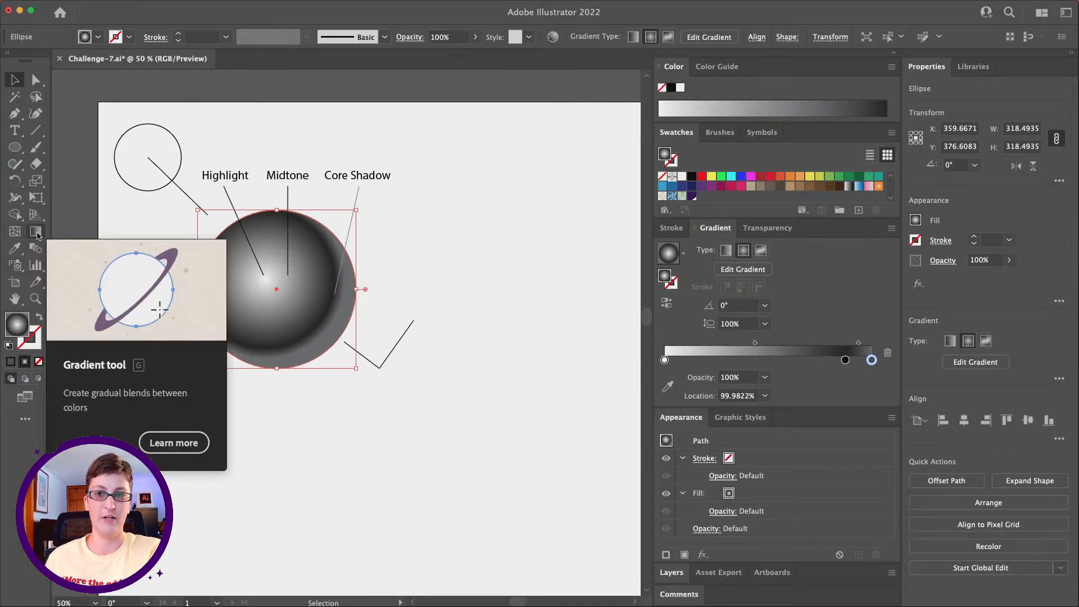
# Step: With the Gradient tool, enlarge the sphere's radial gradient and shift it slightly up and left, keeping the lighter rim along the lower-right edge
pyautogui.click(37, 235)
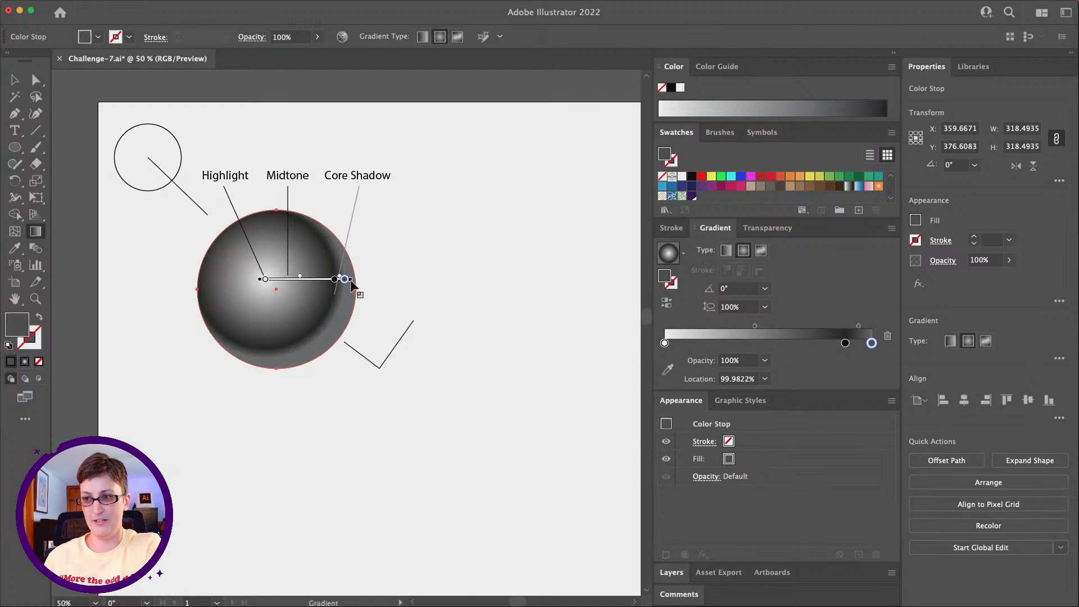
pyautogui.scroll(-5, 350, 286)
pyautogui.scroll(4, 351, 285)
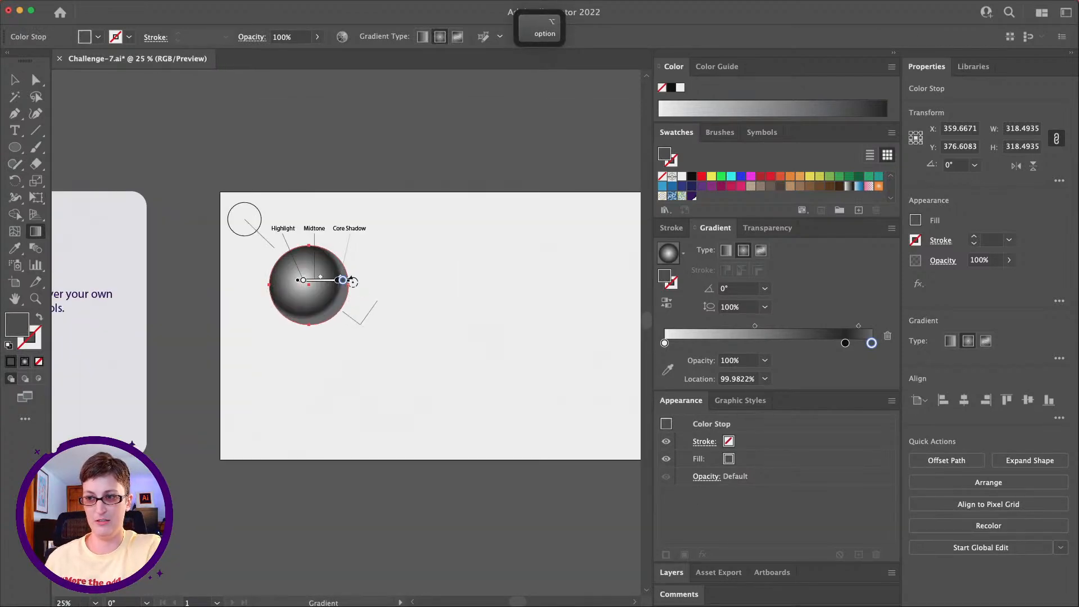
pyautogui.scroll(5, 353, 281)
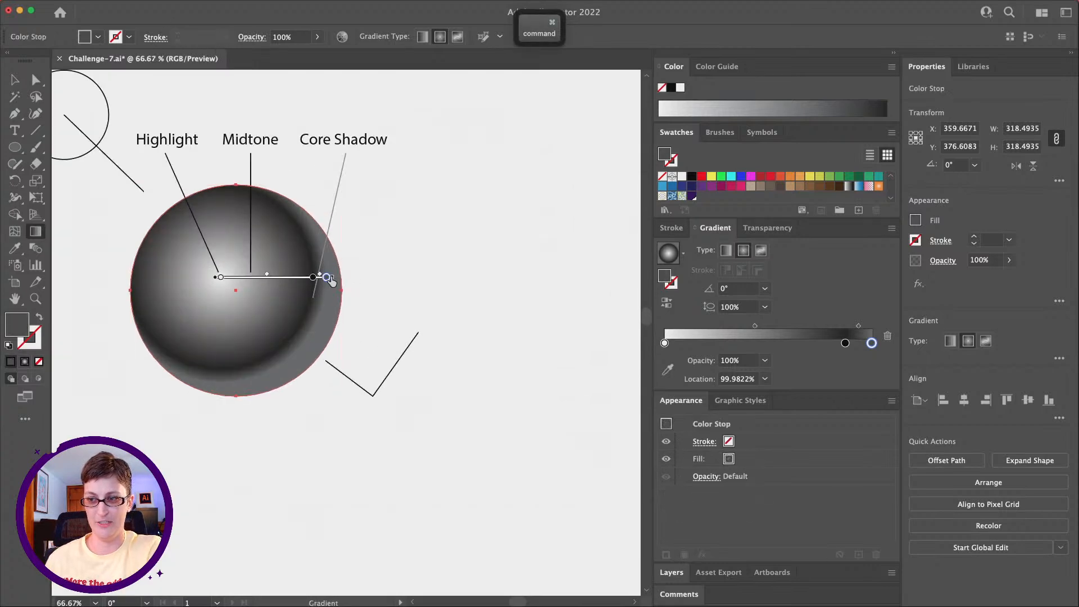
pyautogui.keyDown('super'); pyautogui.click(331, 279); pyautogui.keyUp('super')
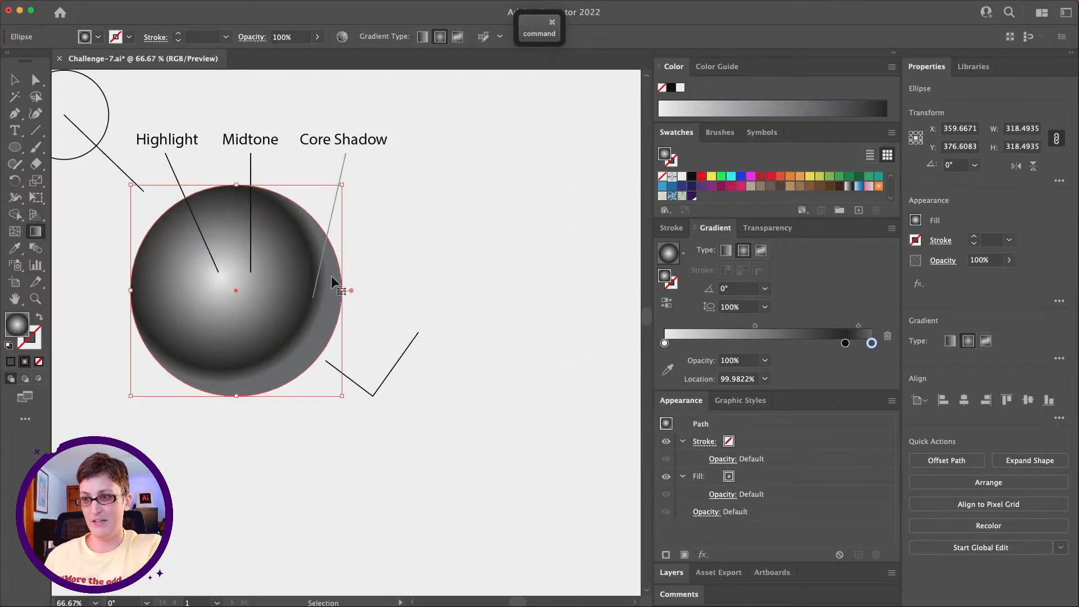
pyautogui.click(324, 279)
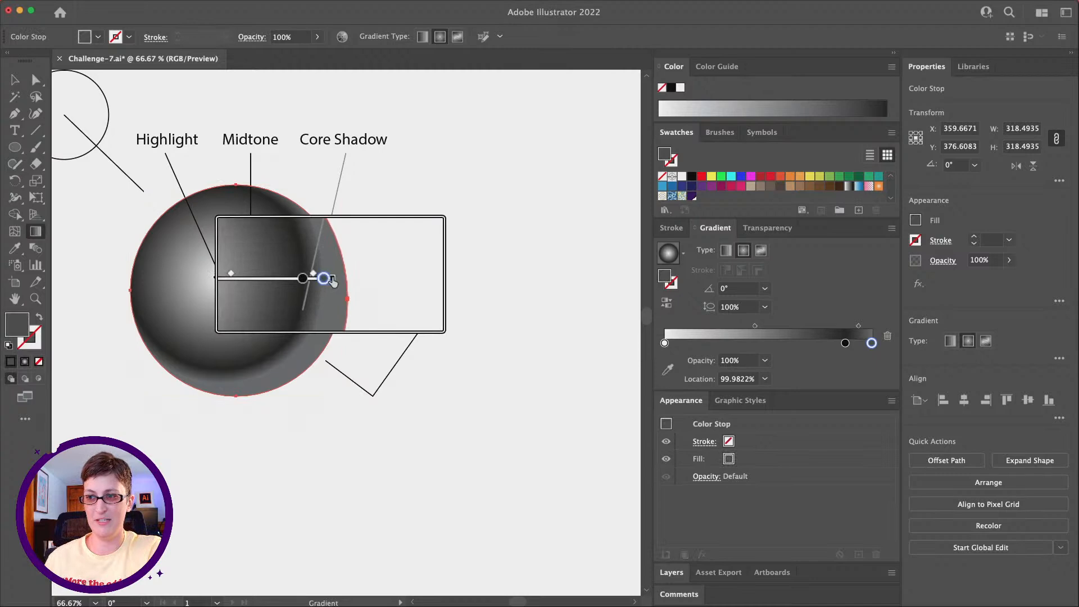
pyautogui.scroll(3, 332, 282)
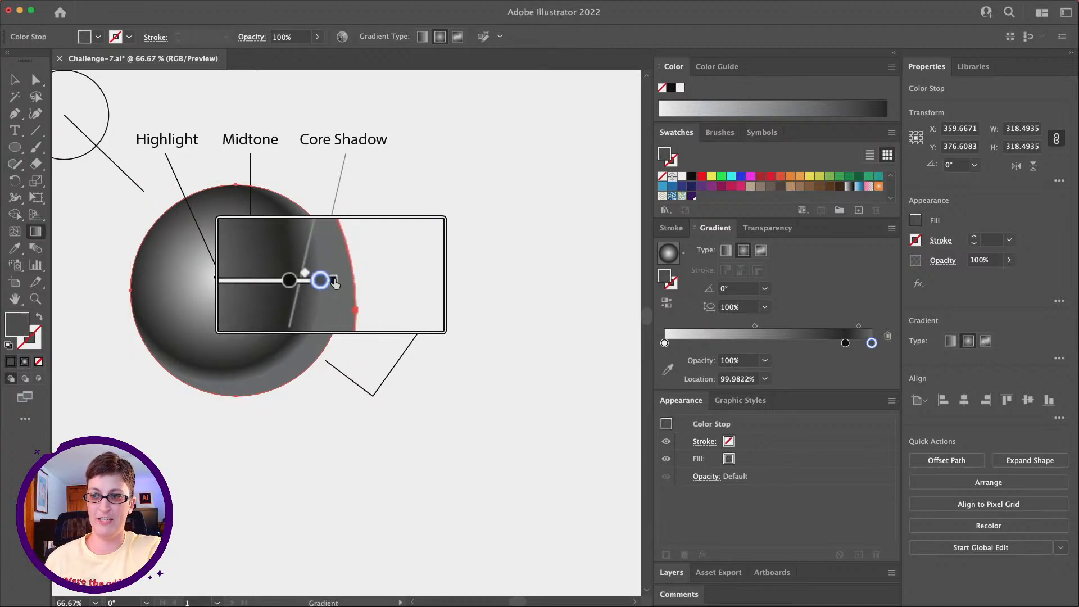
pyautogui.scroll(-3, 334, 284)
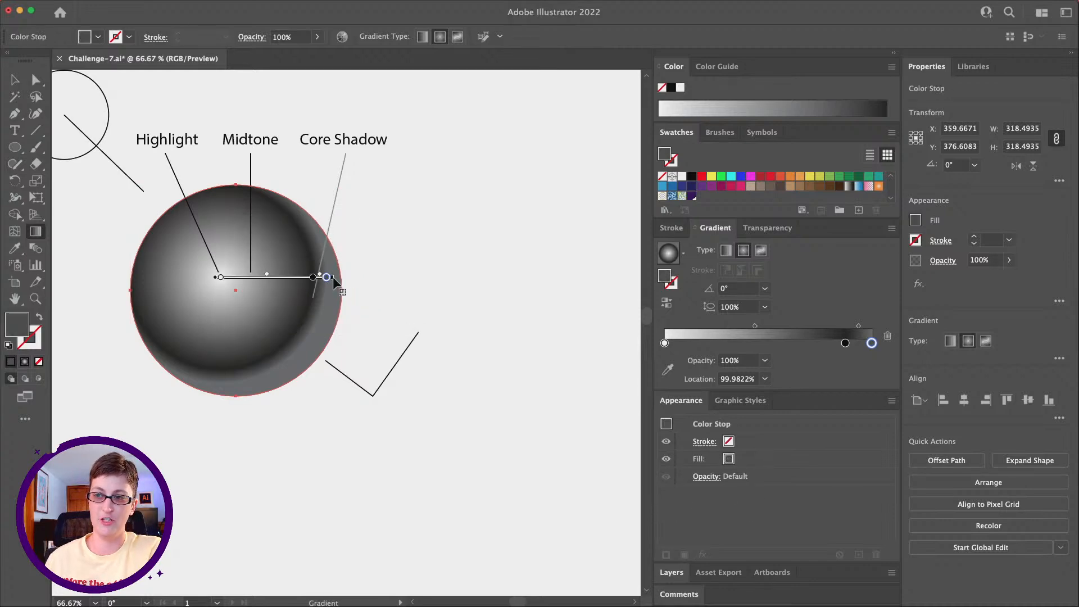
pyautogui.moveTo(334, 278)
pyautogui.mouseDown()
pyautogui.moveTo(353, 282)
pyautogui.moveTo(285, 268)
pyautogui.mouseUp()
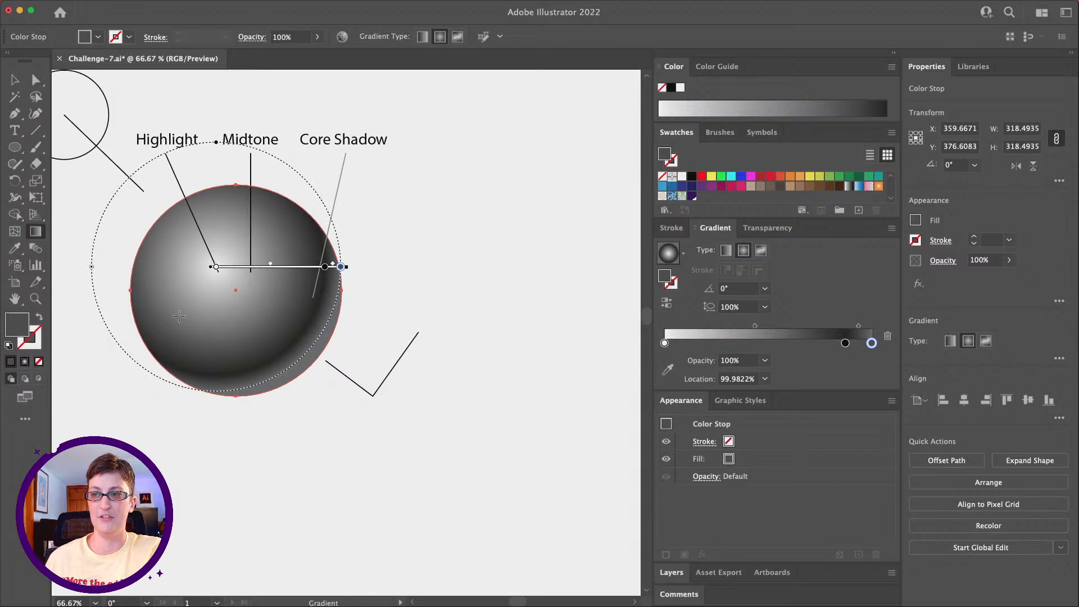
# Step: Add the text "Bounce Light" to the right of the sphere, above the V-shaped line
pyautogui.click(35, 298)
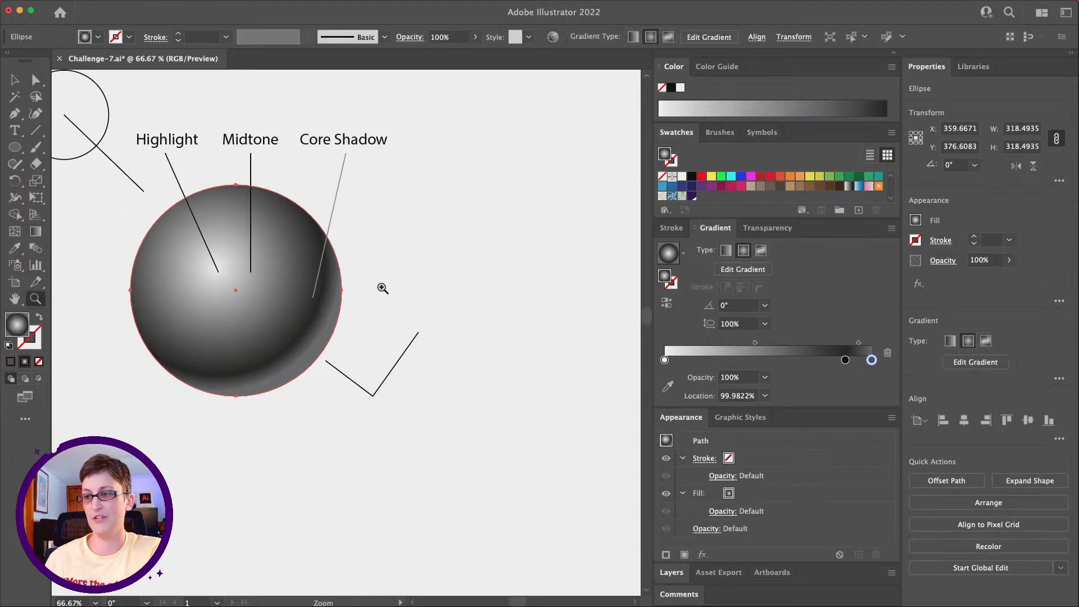
pyautogui.hscroll(-3, 382, 290)
pyautogui.click(17, 131)
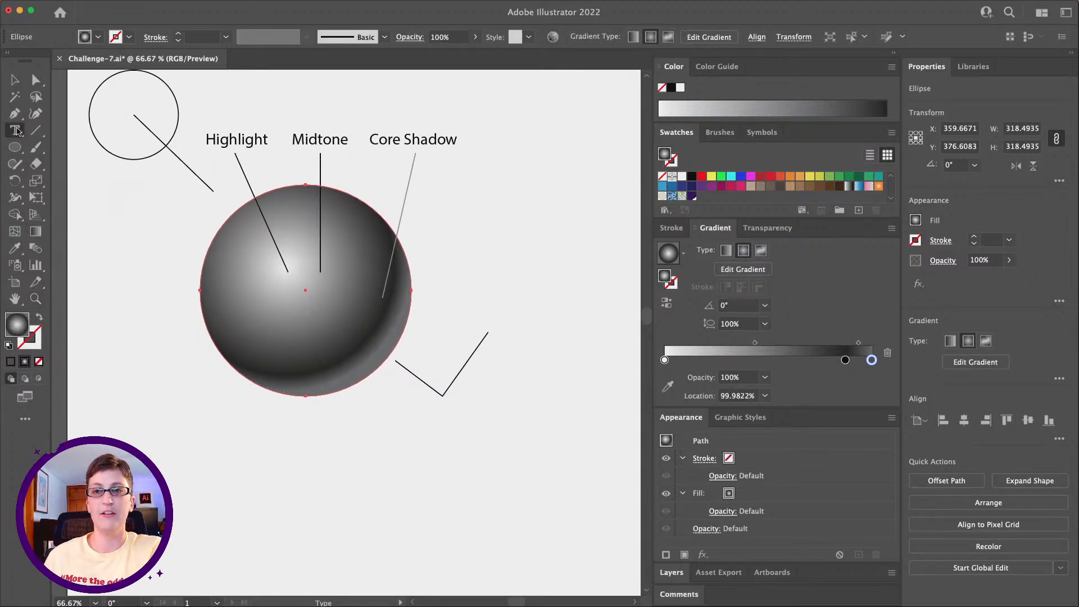
pyautogui.click(444, 306)
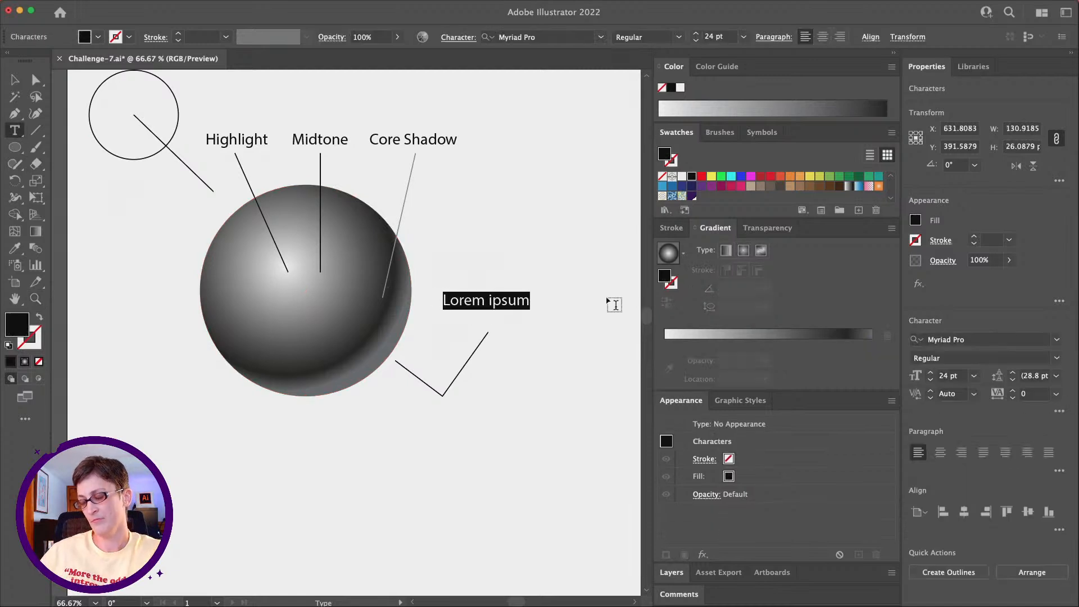
pyautogui.write('Boun')
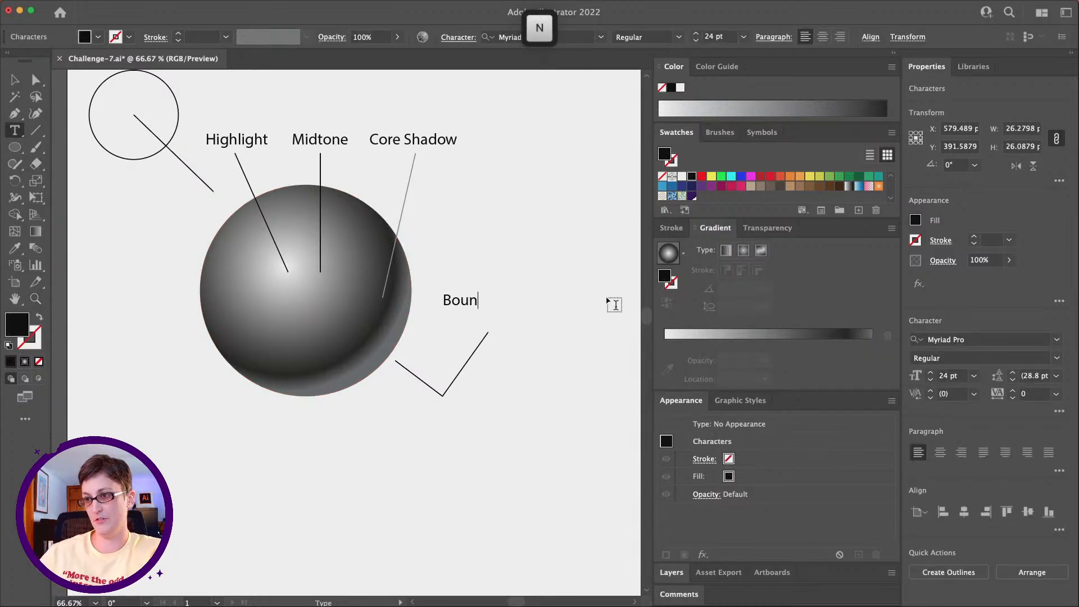
pyautogui.write('ce light')
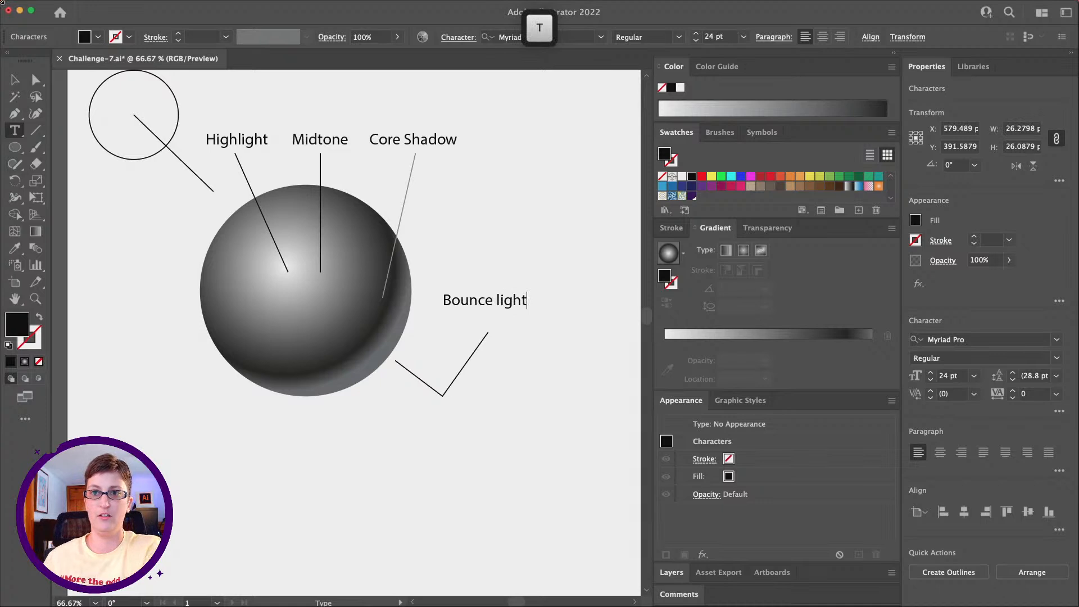
pyautogui.click(499, 299)
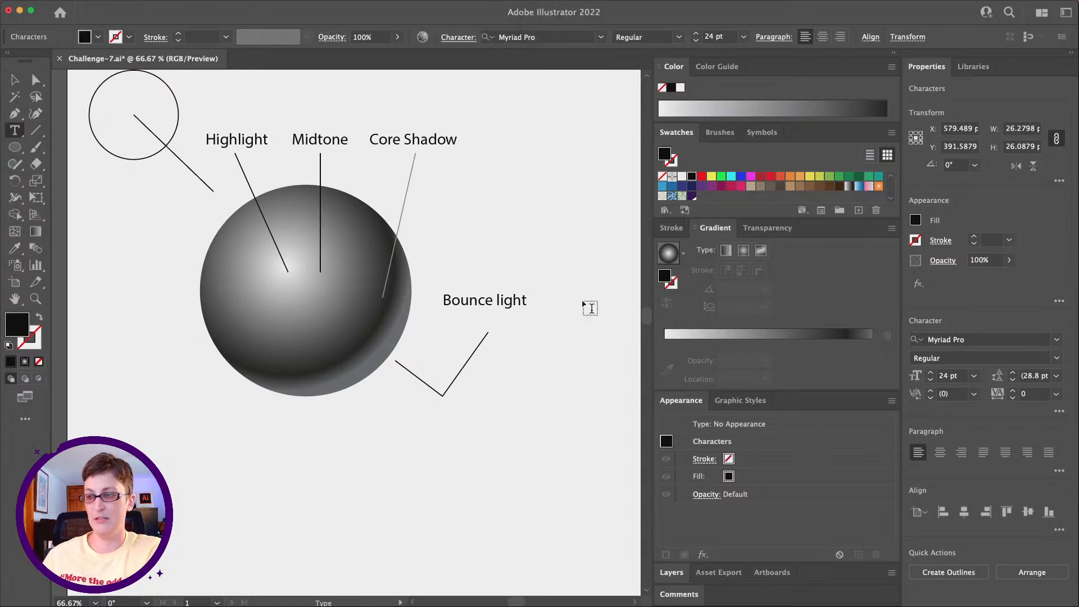
pyautogui.press('BackSpace')
pyautogui.write('L')
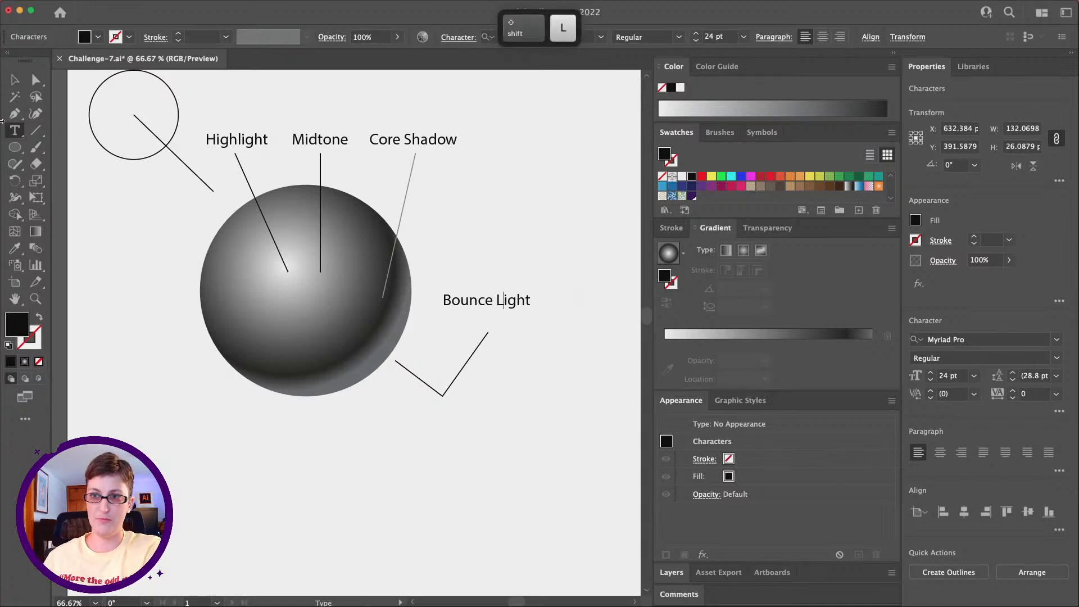
# Step: Move the Bounce Light label slightly down and right, just above the free end of the V-shaped line
pyautogui.press('Escape')
pyautogui.moveTo(502, 302); pyautogui.dragTo(509, 317)
pyautogui.click(36, 298)
pyautogui.hscroll(1, 438, 311)
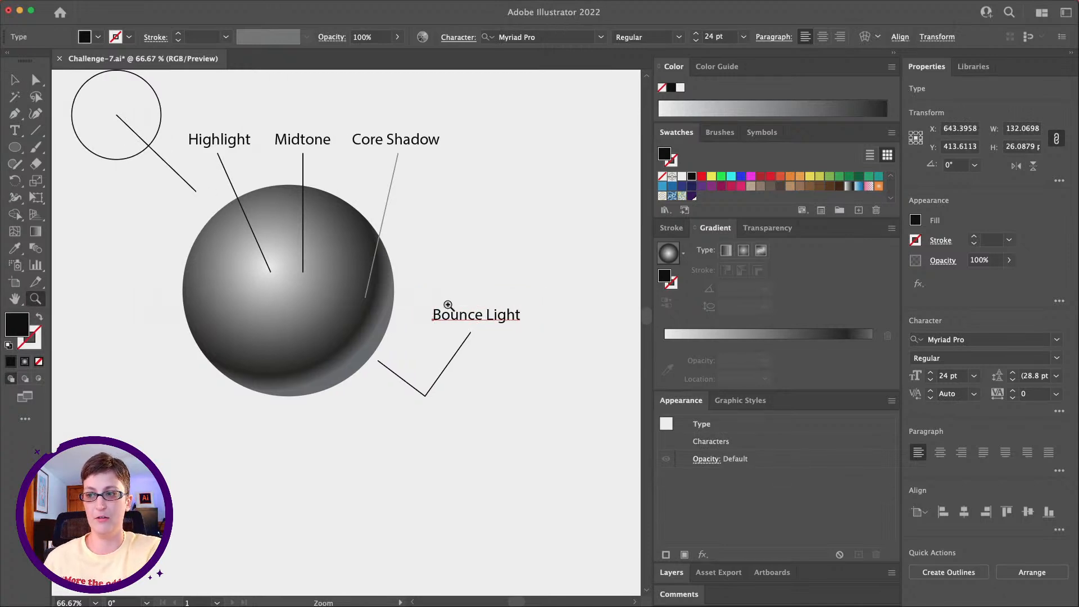
pyautogui.keyDown('alt'); pyautogui.click(458, 307); pyautogui.keyUp('alt')
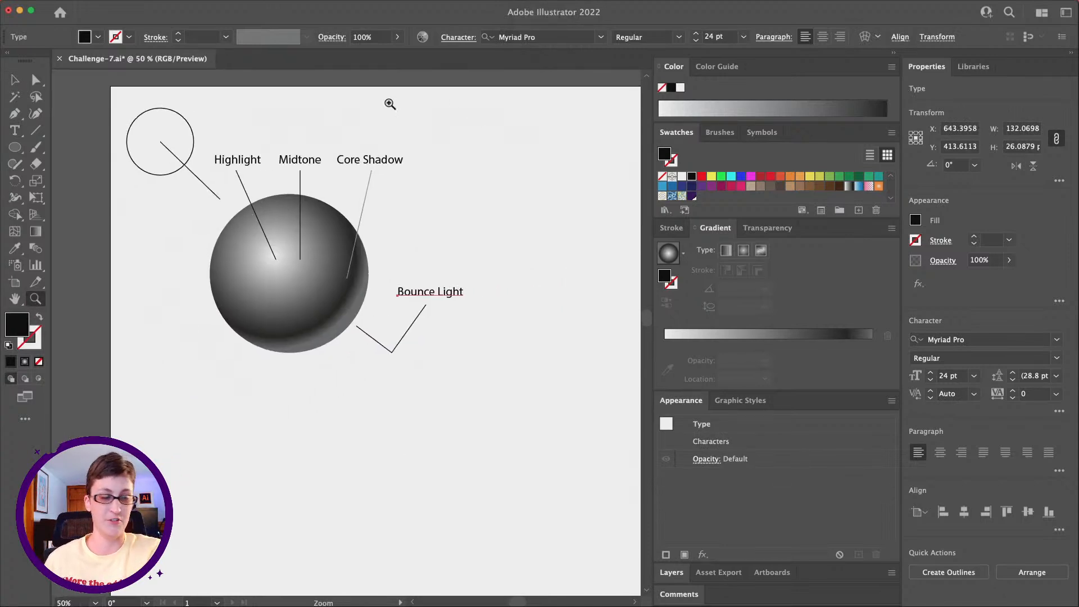
pyautogui.click(11, 78)
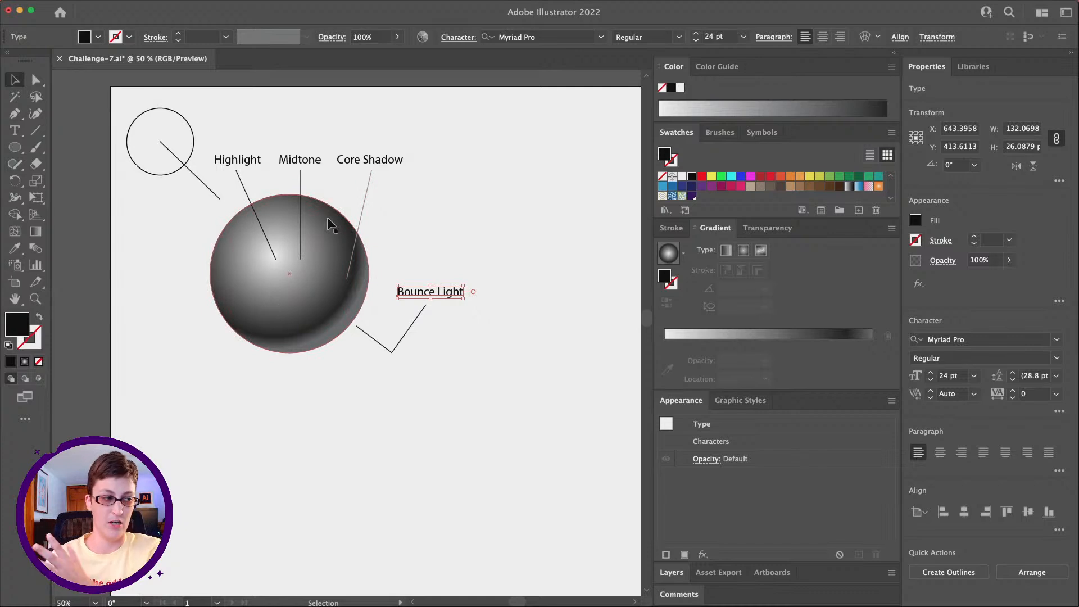
# Step: Duplicate the shaded sphere in place and flatten the copy from above into an ellipse about 54 px high at the sphere's base
pyautogui.click(305, 263)
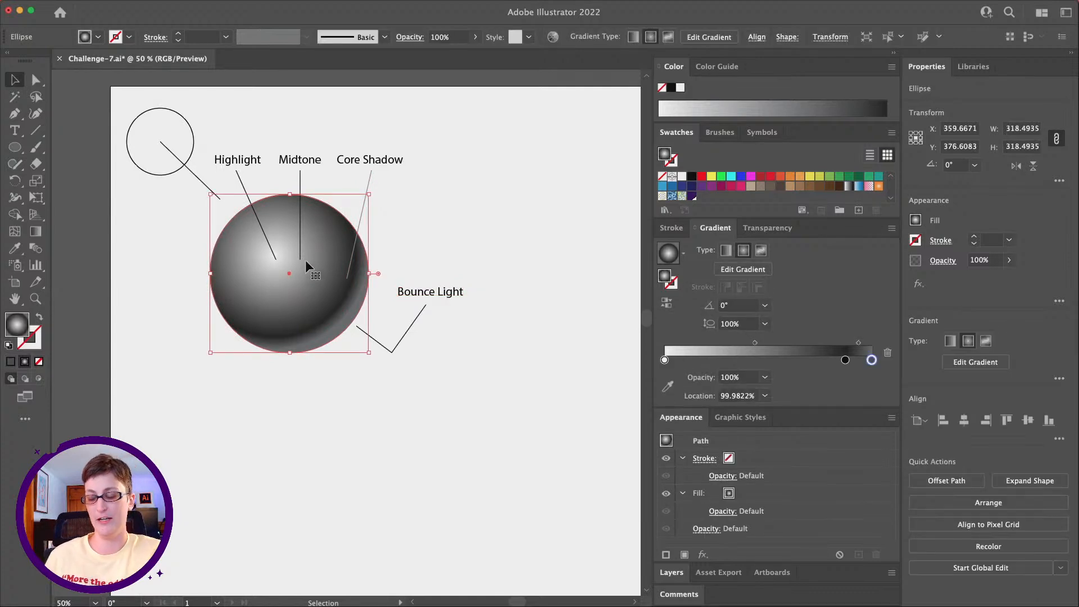
pyautogui.press('super+c')
pyautogui.press('super+f')
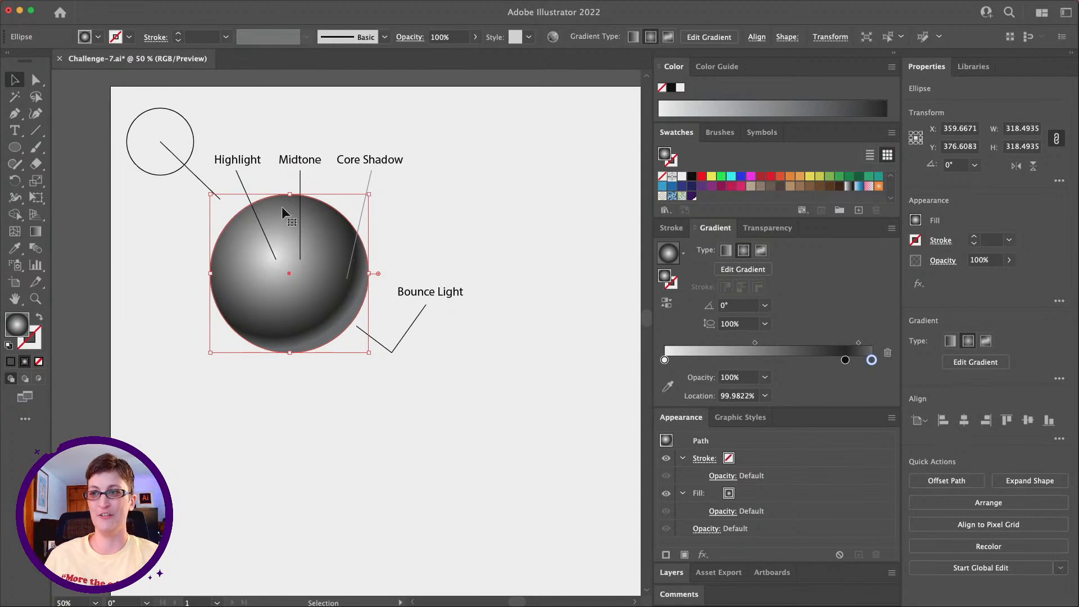
pyautogui.moveTo(291, 194); pyautogui.dragTo(294, 327)
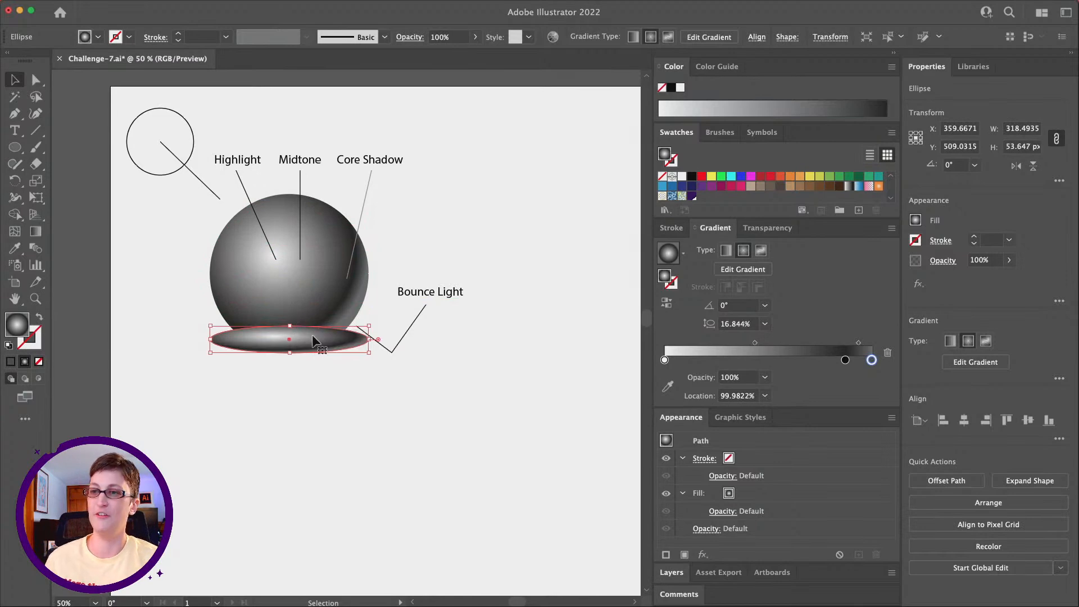
# Step: Send the flattened ellipse to the back, behind the sphere, as its cast shadow
pyautogui.click(137, 6)
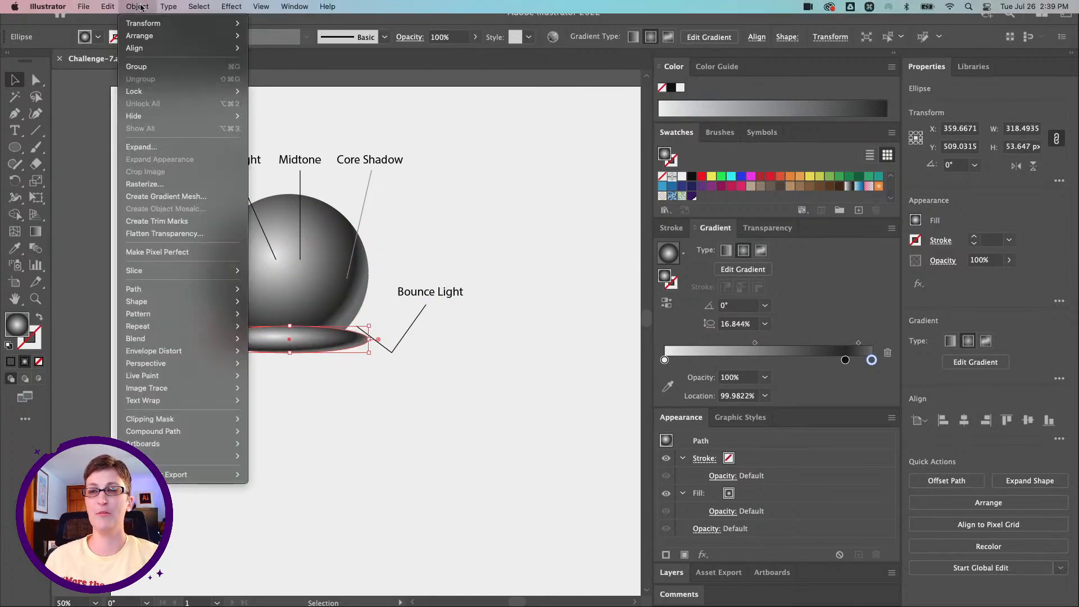
pyautogui.moveTo(169, 36)
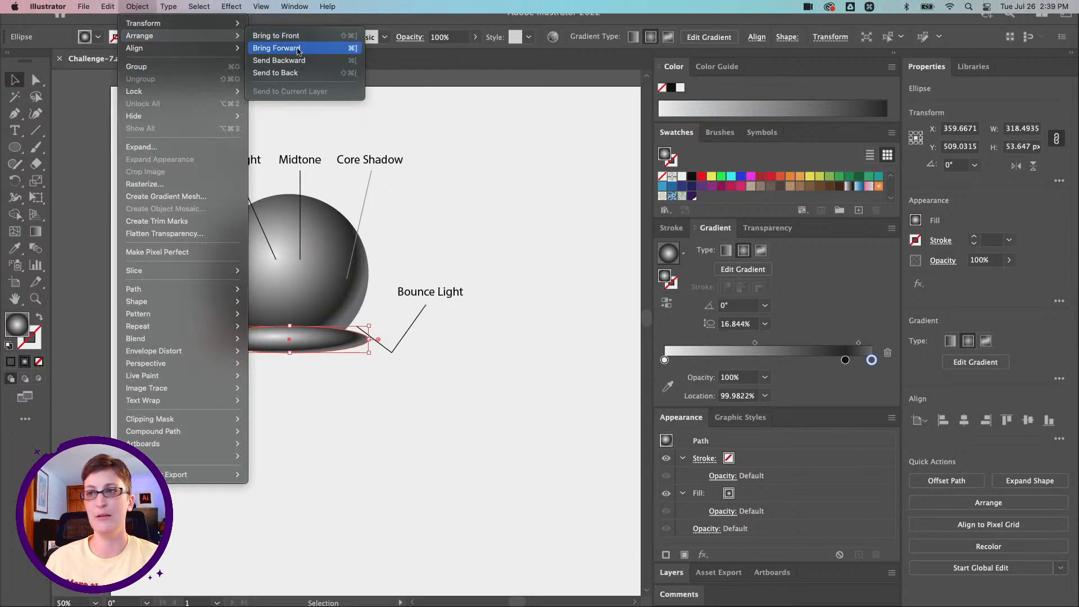
pyautogui.click(294, 73)
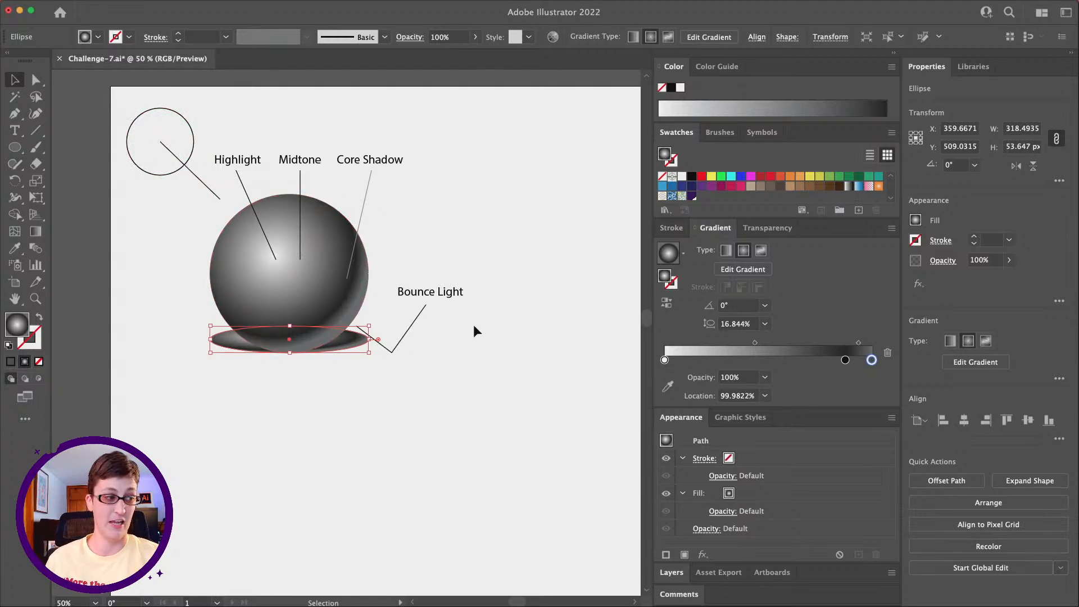
# Step: Move the shadow ellipse about 53 px right and 11 px down, and extend its right side to a width of about 341 px
pyautogui.moveTo(350, 339); pyautogui.dragTo(371, 344)
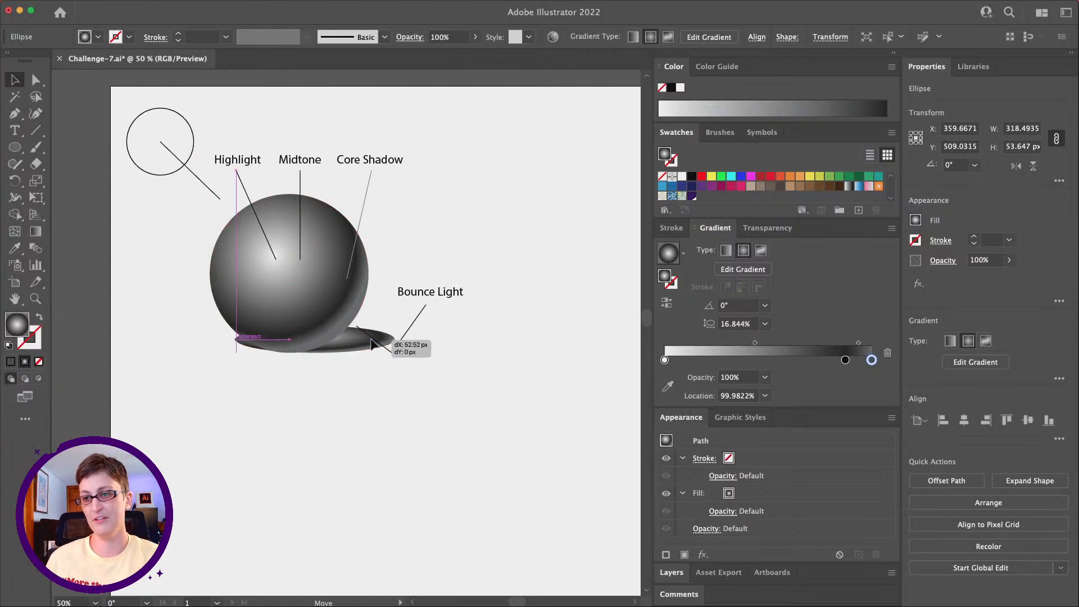
pyautogui.moveTo(371, 344); pyautogui.dragTo(371, 349)
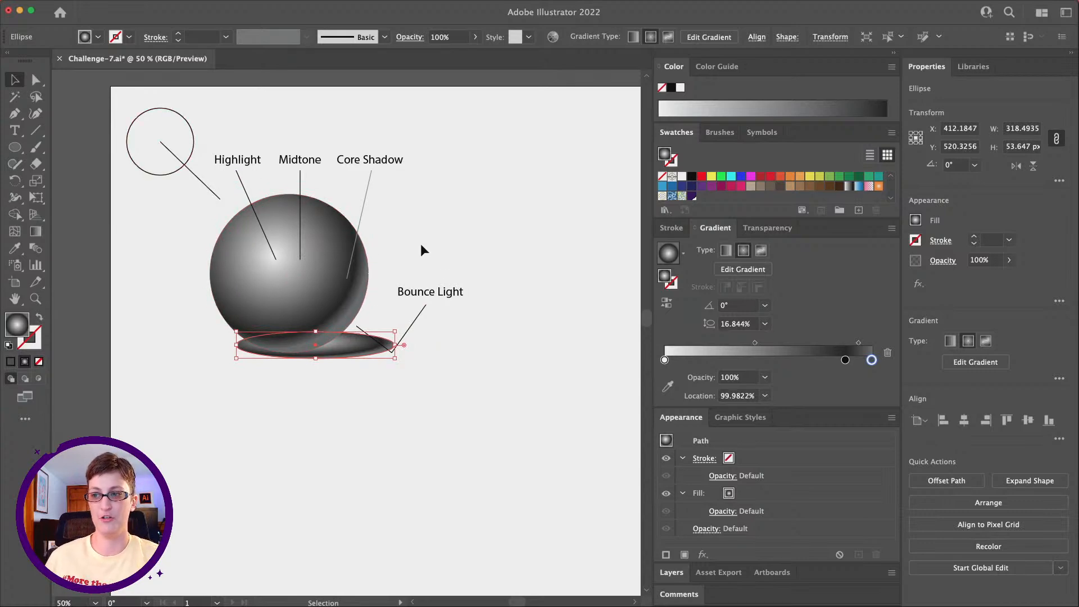
pyautogui.moveTo(394, 344); pyautogui.dragTo(409, 344)
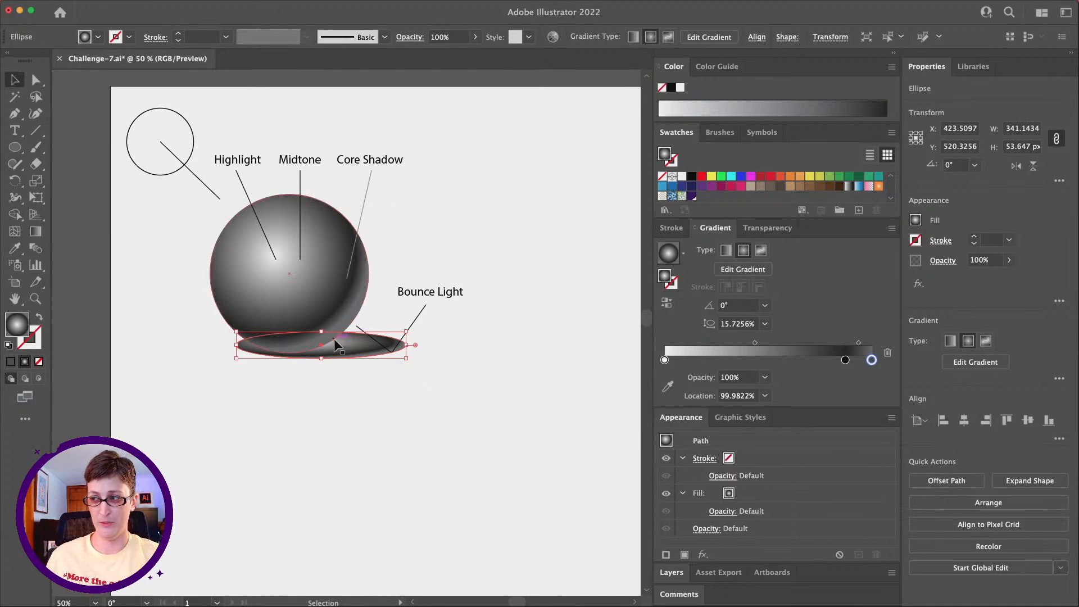
# Step: Give the shadow ellipse a reversed linear gradient and extend its right side to a width of about 416 px
pyautogui.click(727, 250)
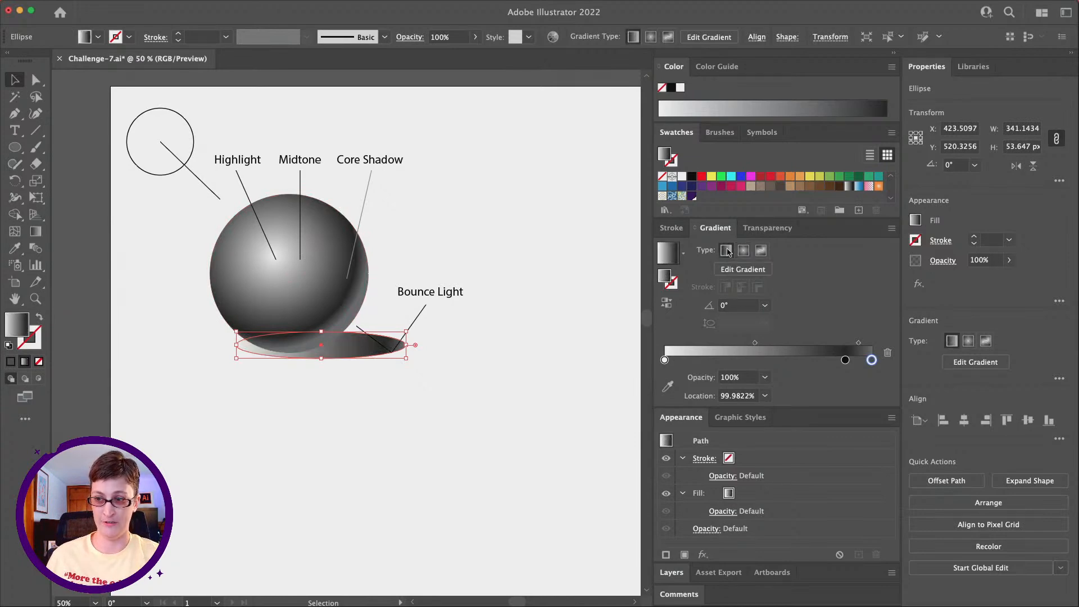
pyautogui.click(666, 304)
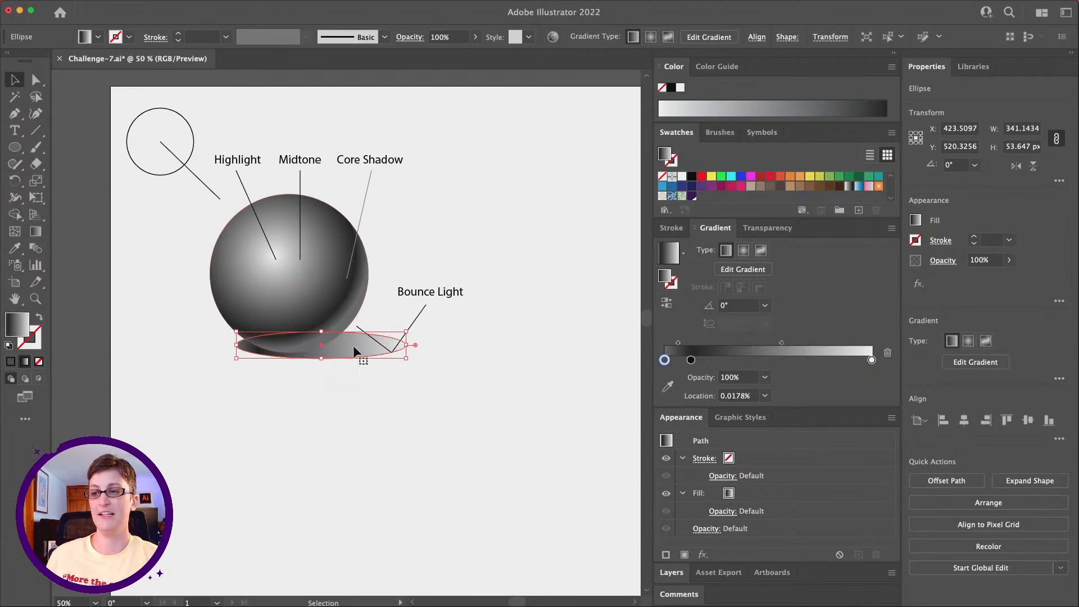
pyautogui.moveTo(406, 345); pyautogui.dragTo(445, 345)
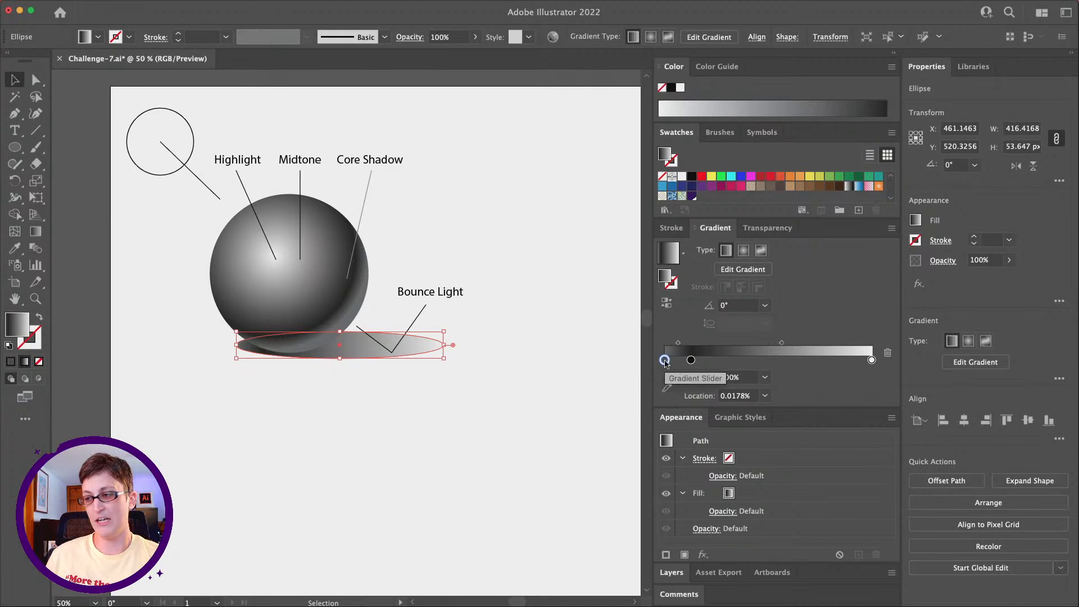
# Step: Remove the shadow gradient's dark gray end stop, place the black stop at 0%, and move the midpoint to about 78.6%
pyautogui.moveTo(665, 360); pyautogui.dragTo(665, 397)
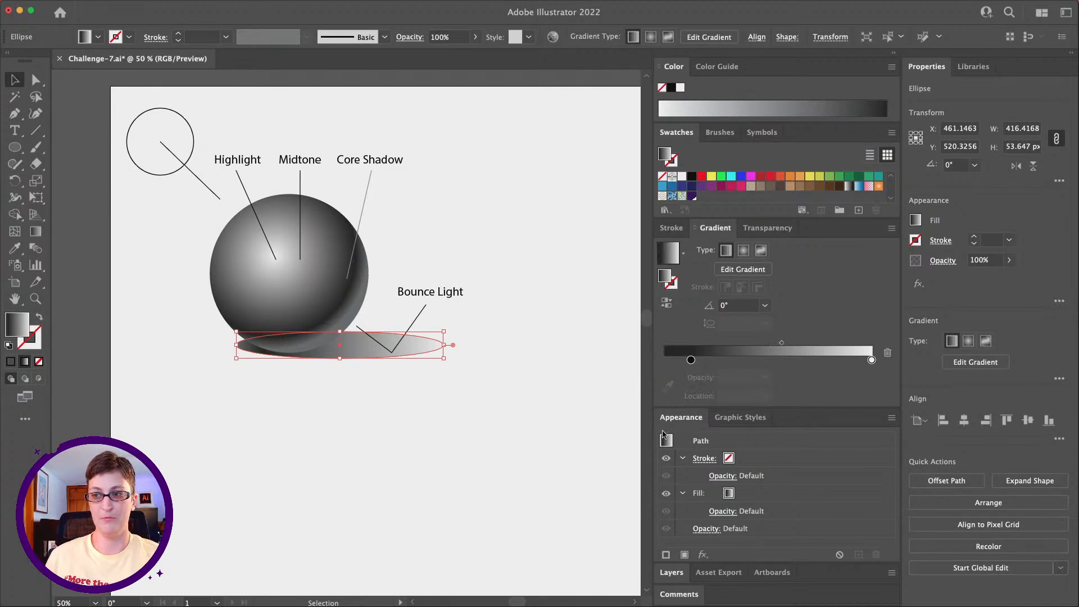
pyautogui.moveTo(691, 361); pyautogui.dragTo(662, 360)
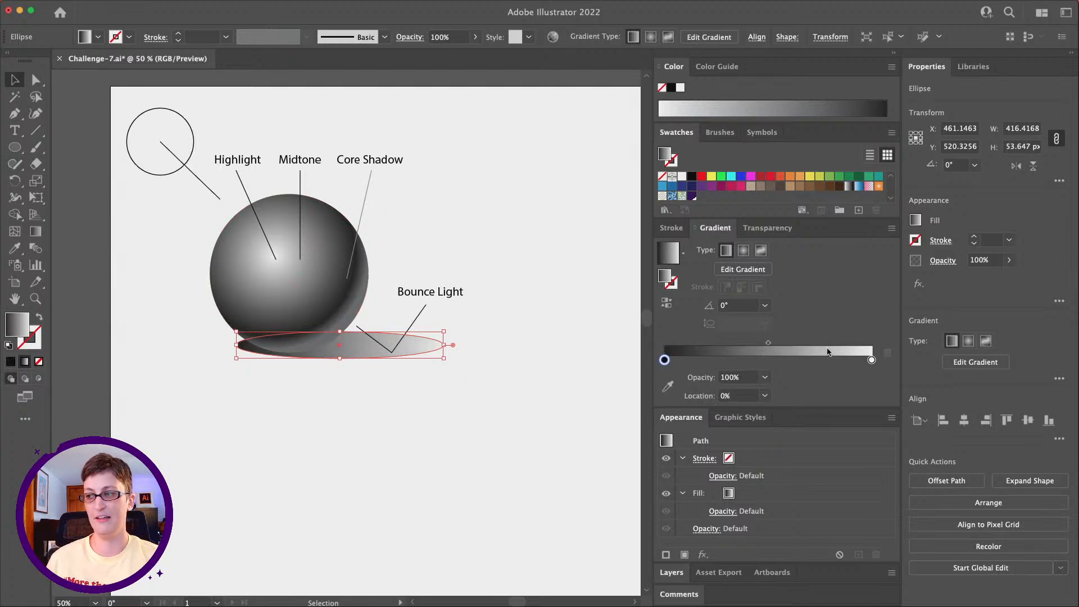
pyautogui.click(769, 349)
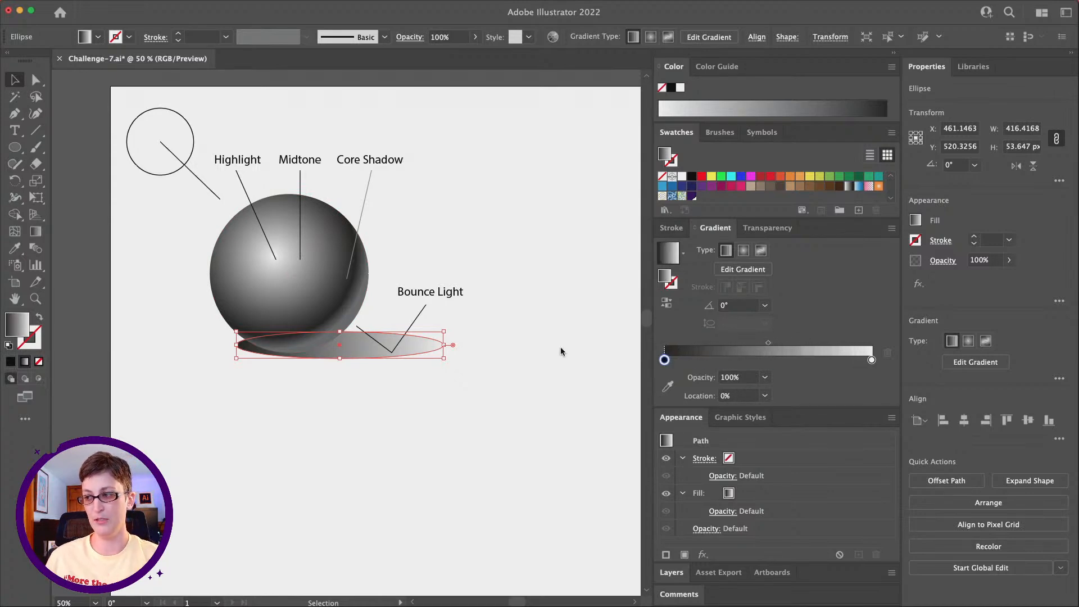
pyautogui.click(769, 343)
pyautogui.moveTo(769, 343); pyautogui.dragTo(828, 342)
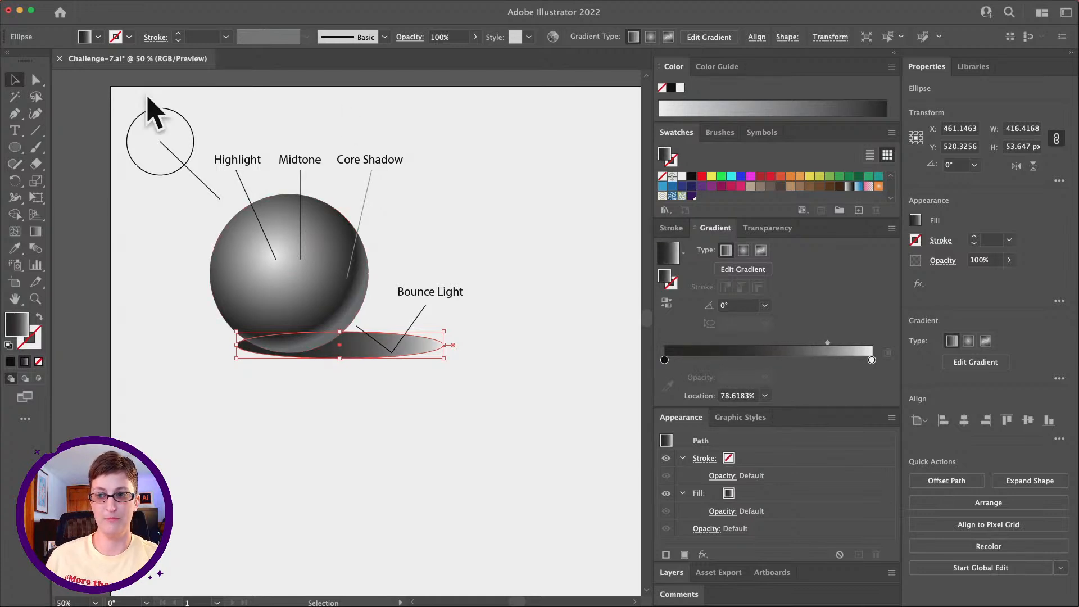
pyautogui.click(277, 410)
# Step: Examine the labeled sphere and its cast shadow in relation to the light source
pyautogui.hscroll(1, 344, 368)
pyautogui.hscroll(1, 344, 369)
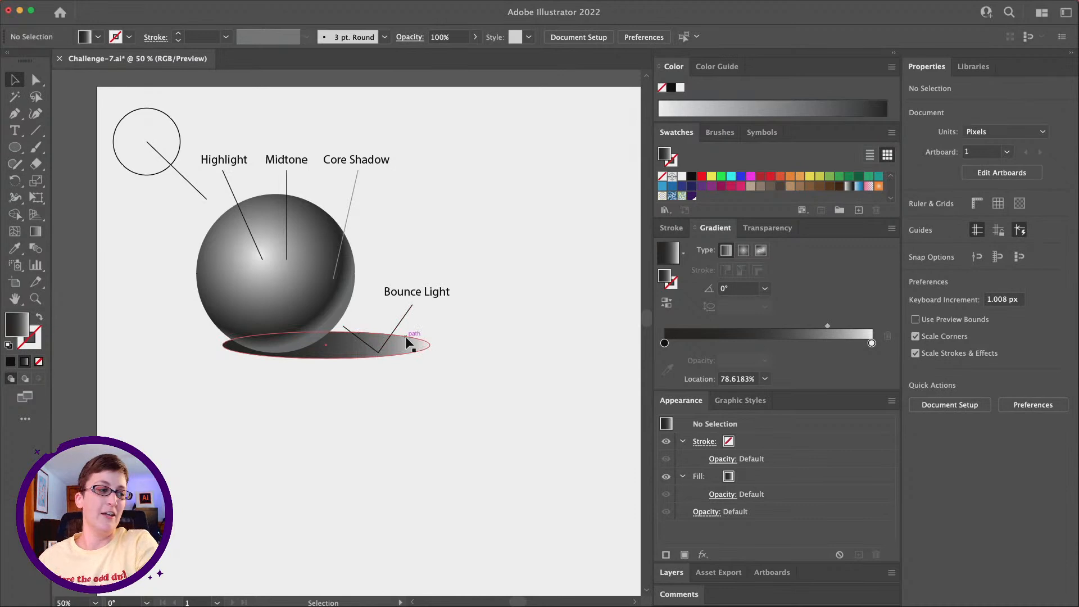
pyautogui.hscroll(2, 439, 353)
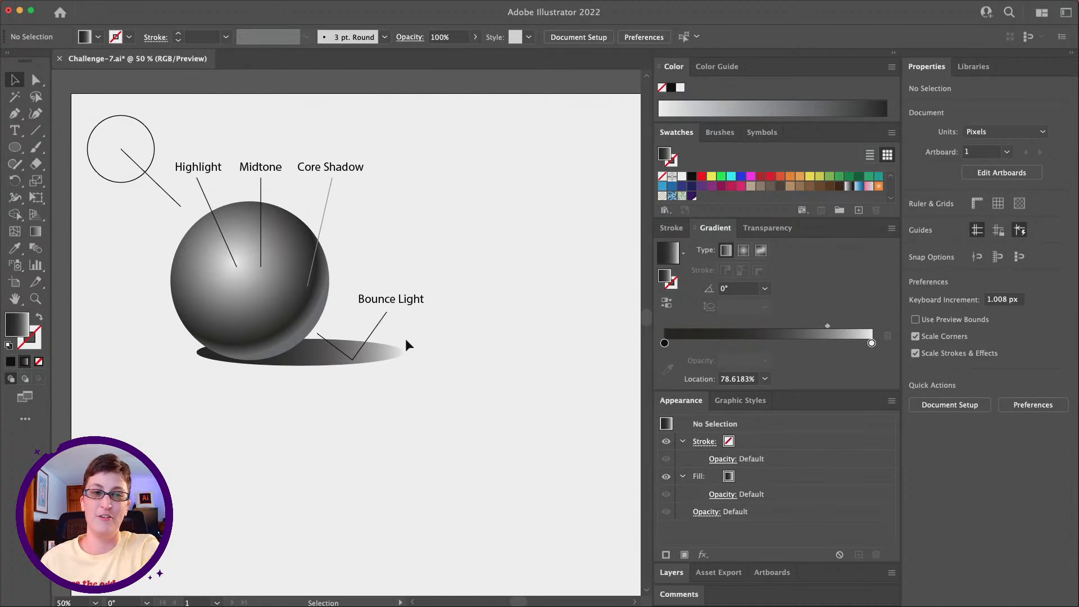
pyautogui.hscroll(1, 408, 345)
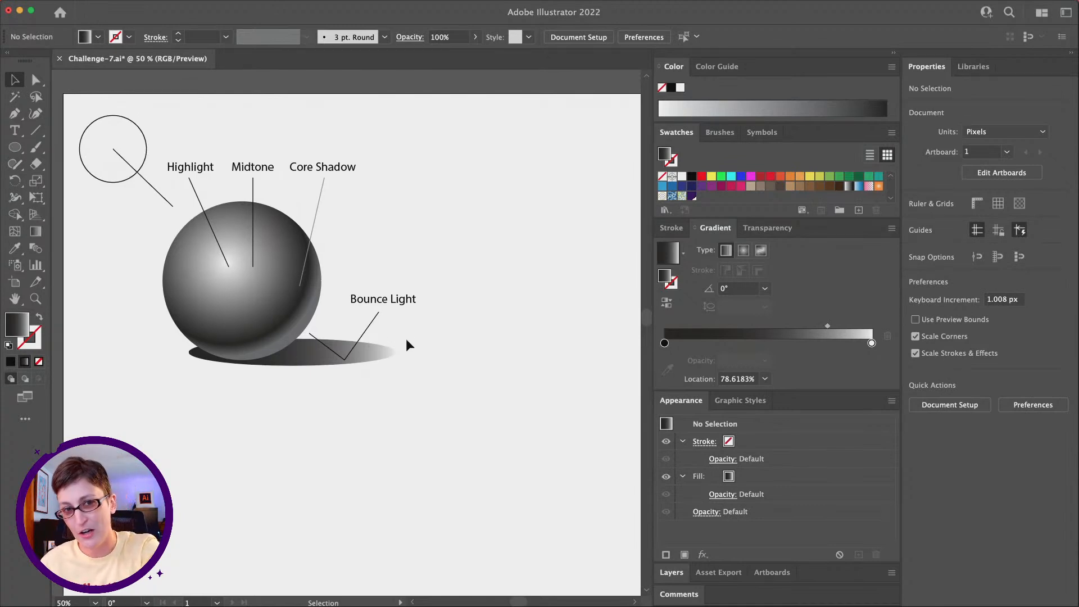
pyautogui.scroll(1, 407, 344)
pyautogui.scroll(1, 407, 345)
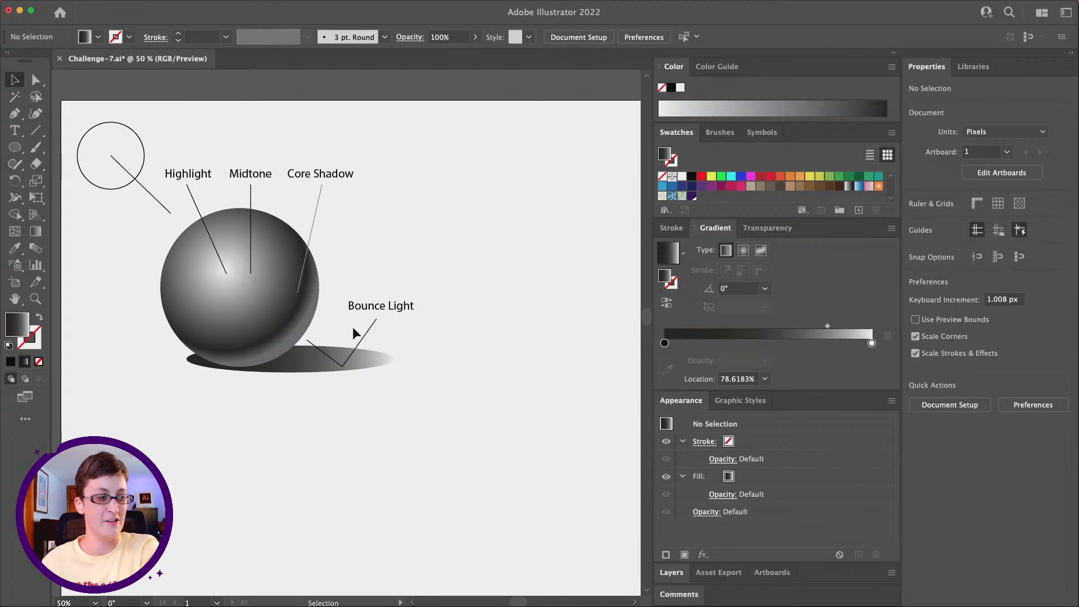
pyautogui.scroll(3, 332, 289)
pyautogui.hscroll(-5, 417, 306)
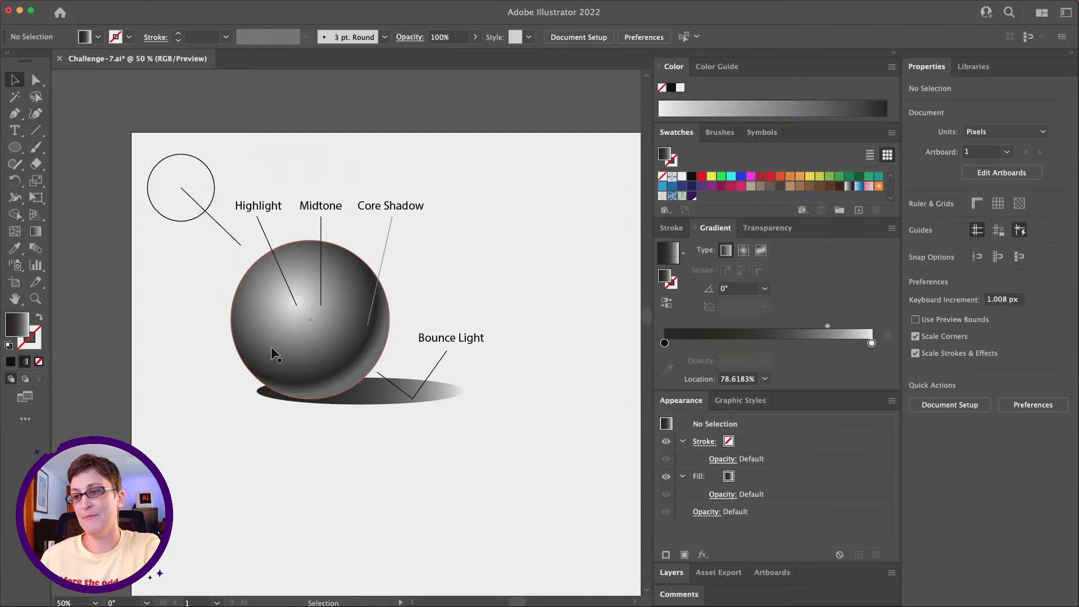
# Step: Duplicate the sphere, cast shadow, light source circle and direction line, and place the copies to the right of the labeled diagram
pyautogui.click(285, 348)
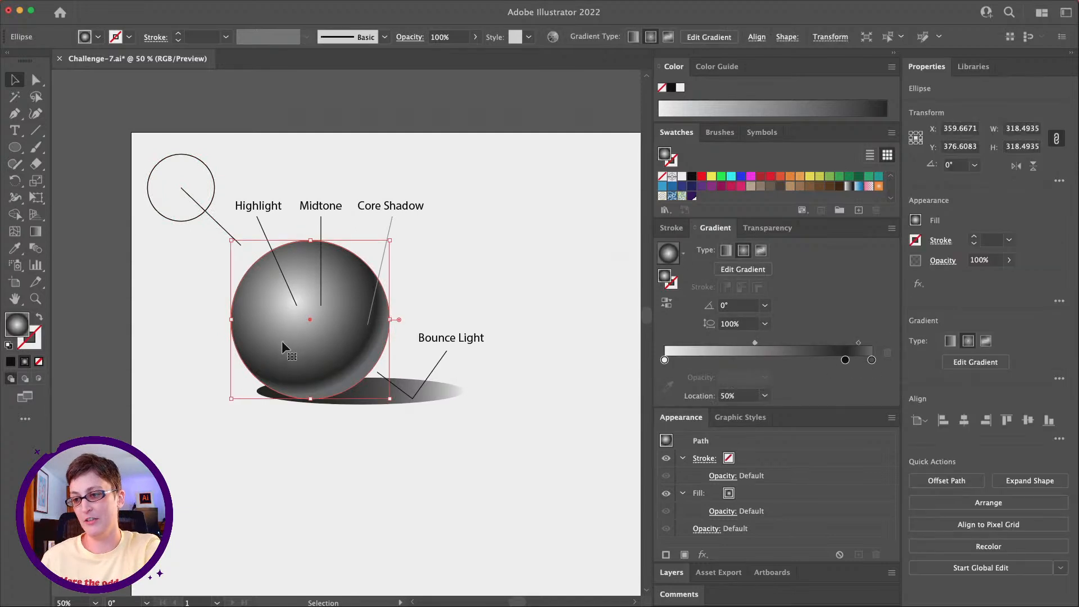
pyautogui.keyDown('shift'); pyautogui.click(450, 392); pyautogui.keyUp('shift')
pyautogui.hscroll(4, 450, 390)
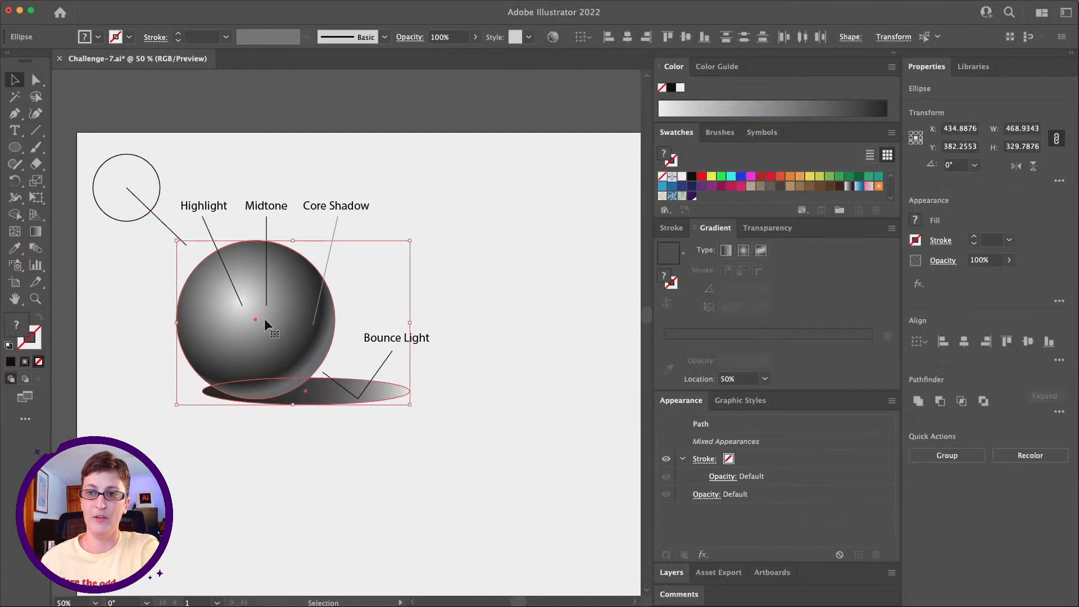
pyautogui.keyDown('shift'); pyautogui.click(114, 198); pyautogui.keyUp('shift')
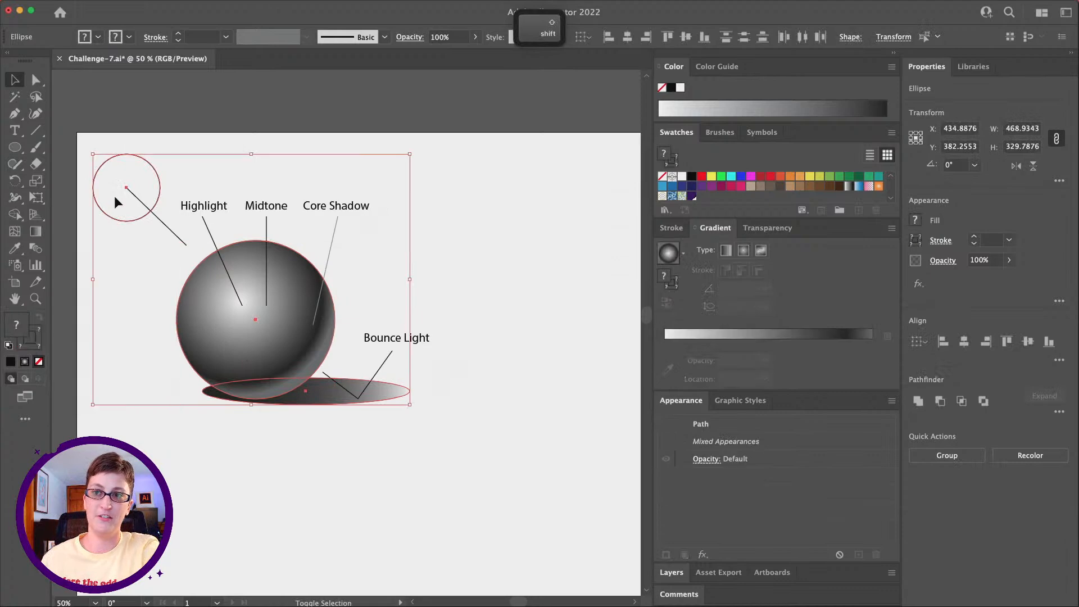
pyautogui.keyDown('shift'); pyautogui.click(163, 221); pyautogui.keyUp('shift')
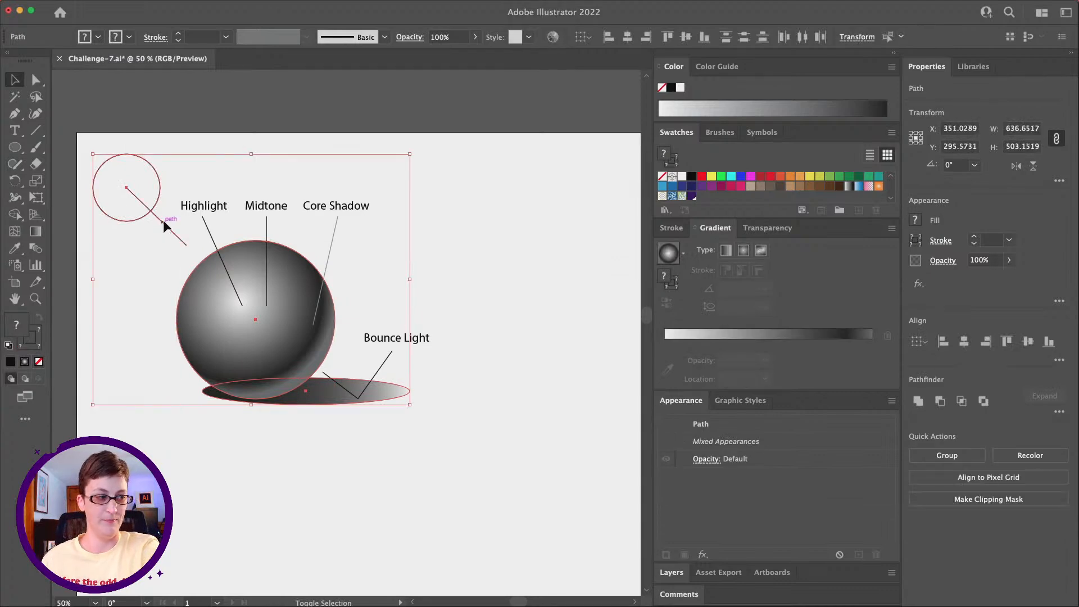
pyautogui.press('super+c')
pyautogui.press('super+f')
pyautogui.moveTo(202, 308); pyautogui.dragTo(504, 299)
pyautogui.hscroll(5, 504, 299)
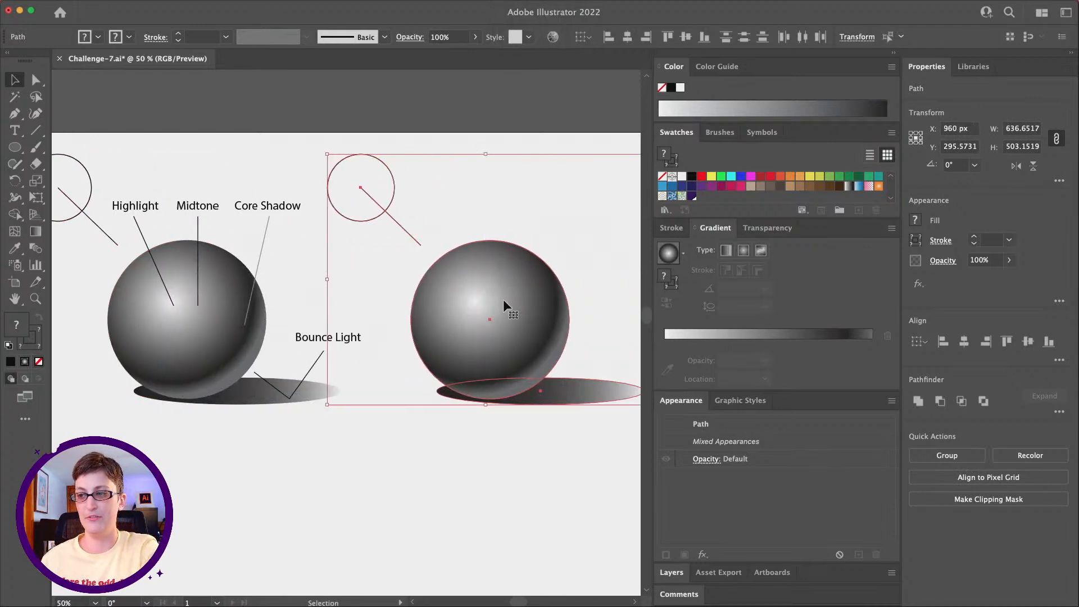
# Step: Compare the gradient shading of the labeled sphere with that of its unlabeled copy
pyautogui.click(518, 318)
pyautogui.hscroll(-2, 452, 496)
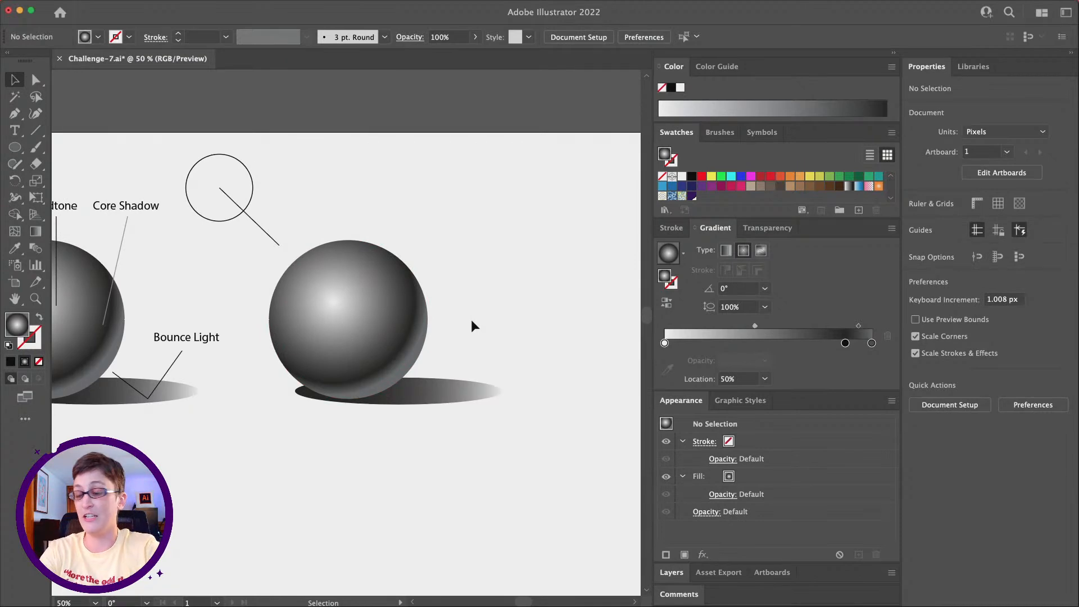
pyautogui.click(355, 284)
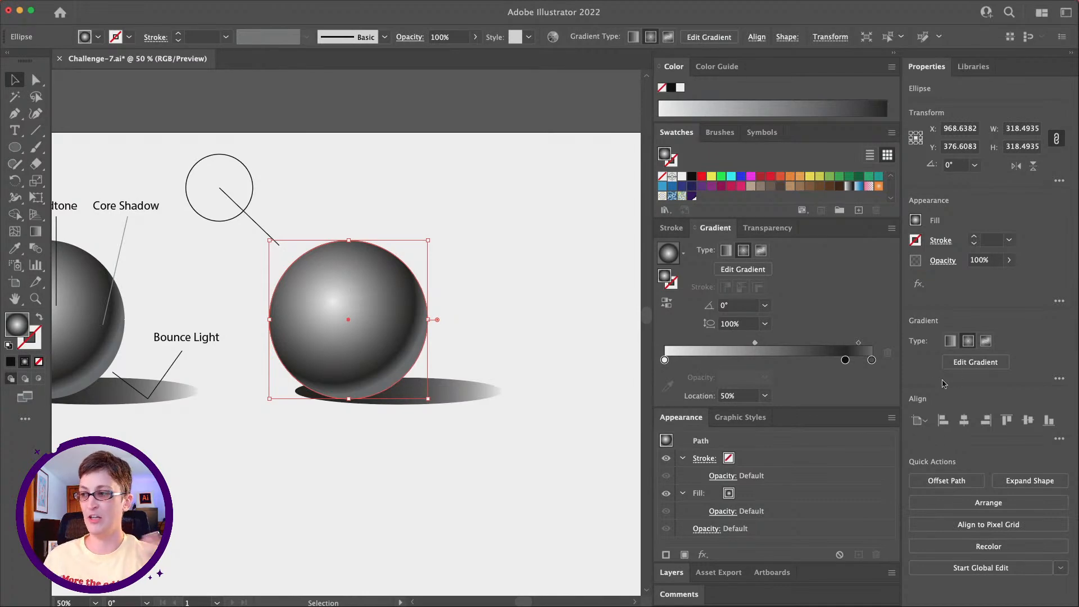
pyautogui.hscroll(-2, 207, 351)
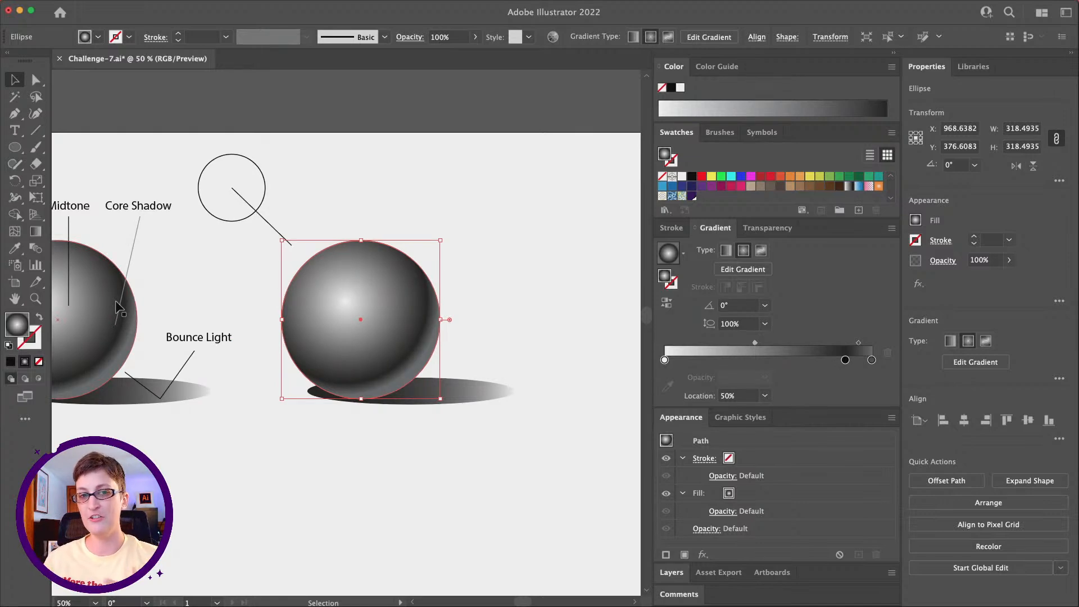
pyautogui.hscroll(-10, 118, 308)
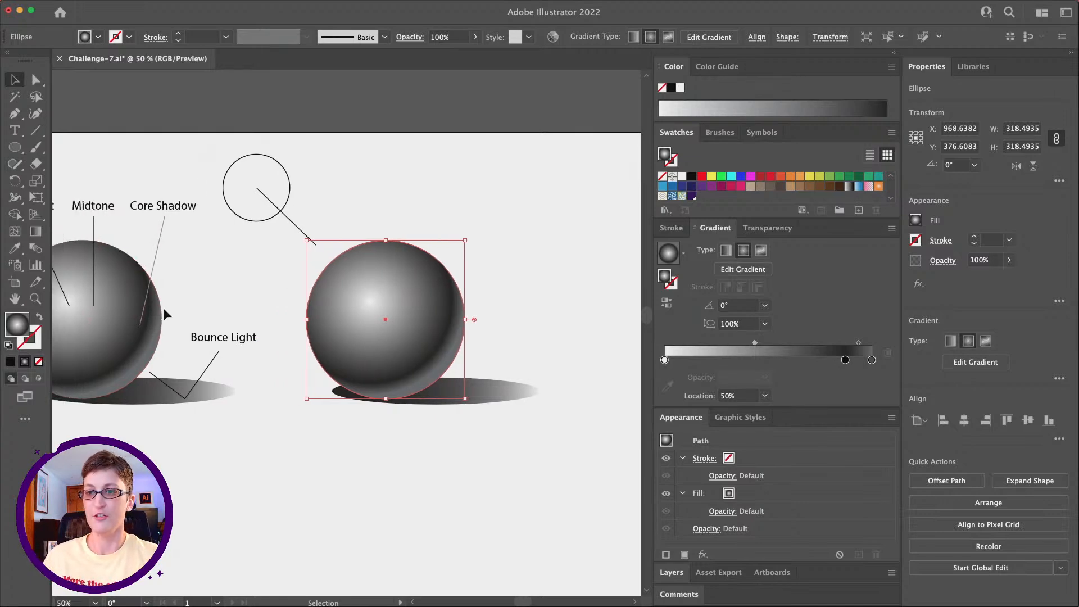
pyautogui.click(222, 439)
pyautogui.click(198, 335)
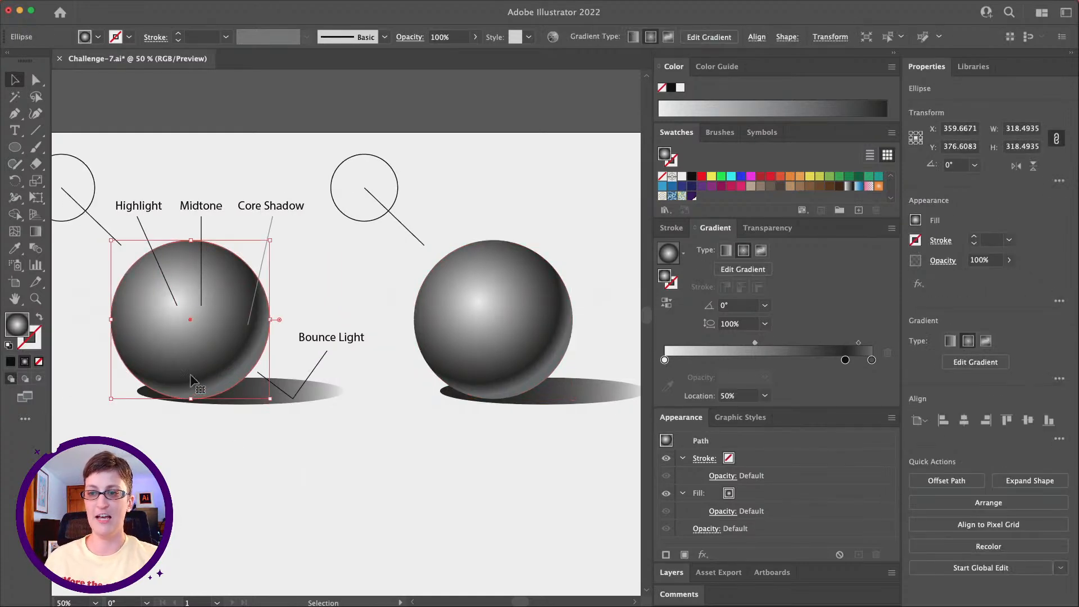
pyautogui.hscroll(5, 206, 323)
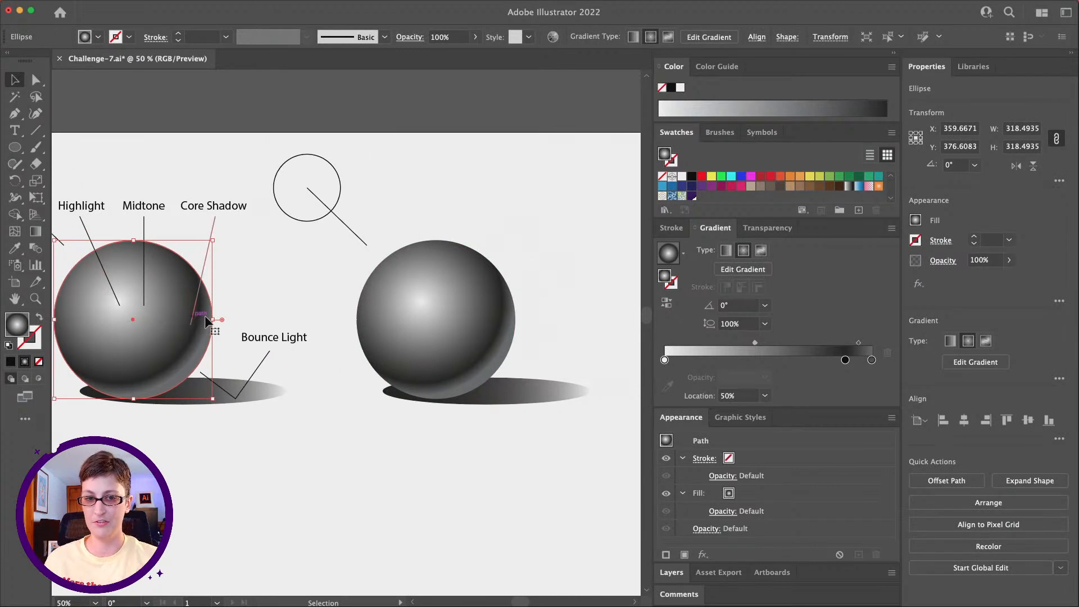
# Step: Tighten the copied sphere's highlight by moving the first gradient midpoint to about 13.6% and then the white stop to about 12.8%
pyautogui.click(396, 321)
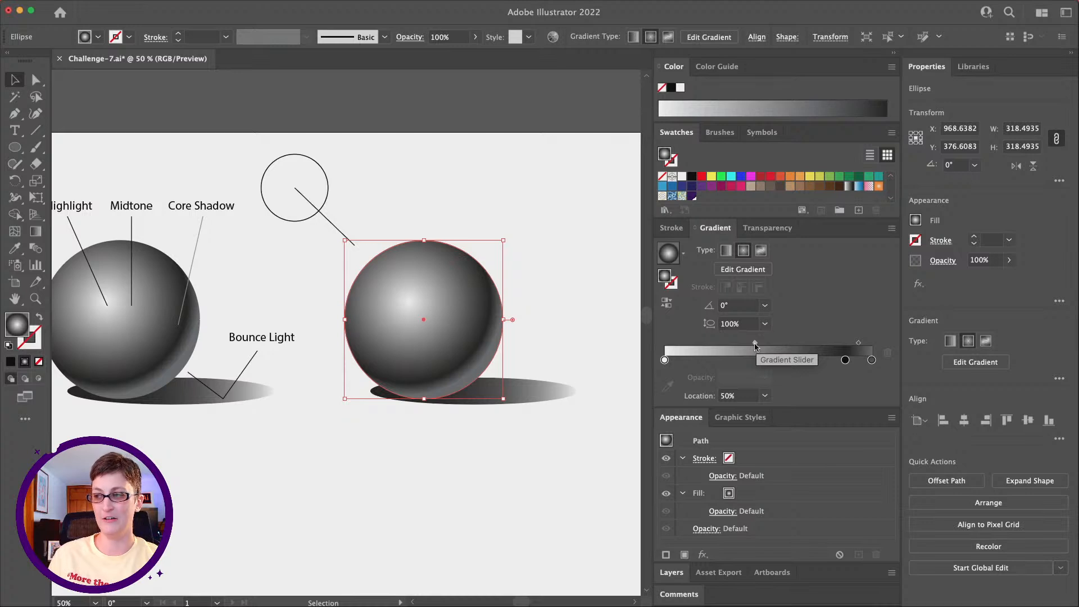
pyautogui.moveTo(755, 345); pyautogui.dragTo(691, 345)
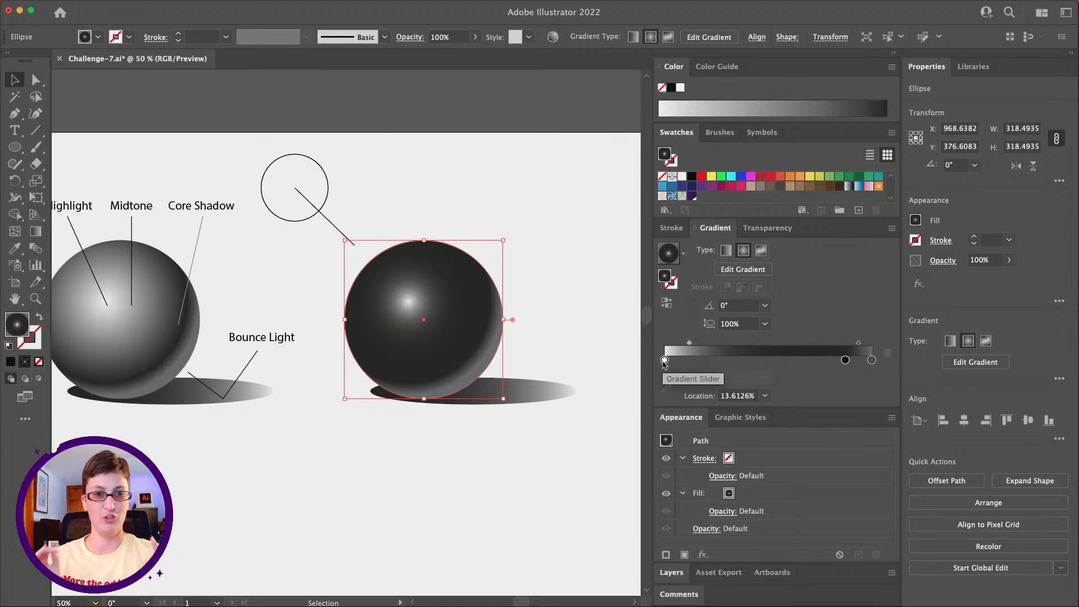
pyautogui.moveTo(664, 360); pyautogui.dragTo(691, 360)
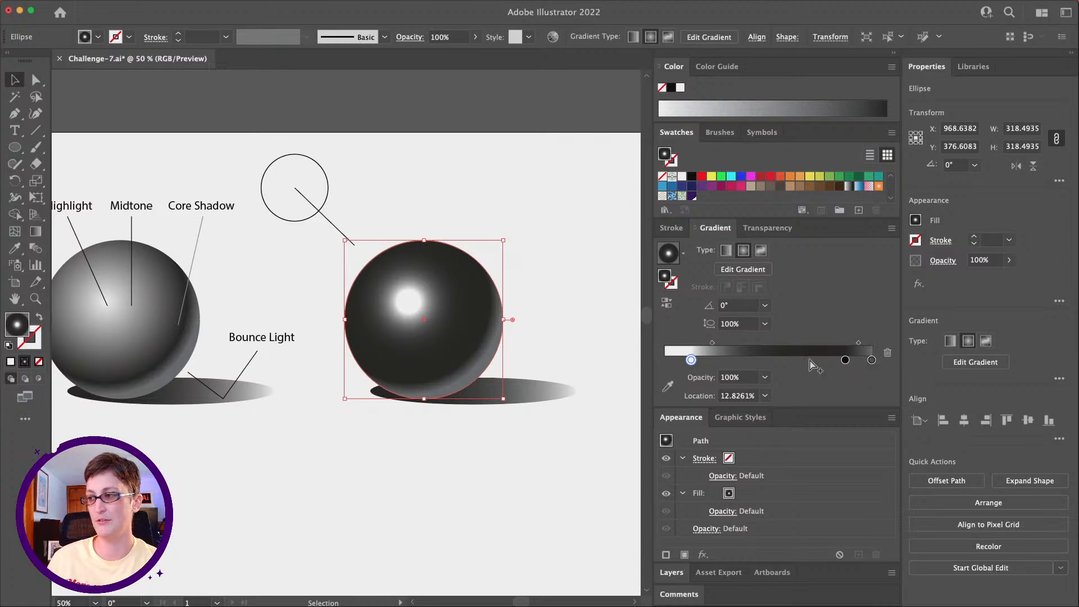
# Step: Shift the copied sphere's black gradient stop inward, set the outer midpoint to about 39%, and lighten the end stop to 38% black
pyautogui.moveTo(845, 360)
pyautogui.mouseDown()
pyautogui.moveTo(835, 360)
pyautogui.moveTo(849, 343)
pyautogui.mouseUp()
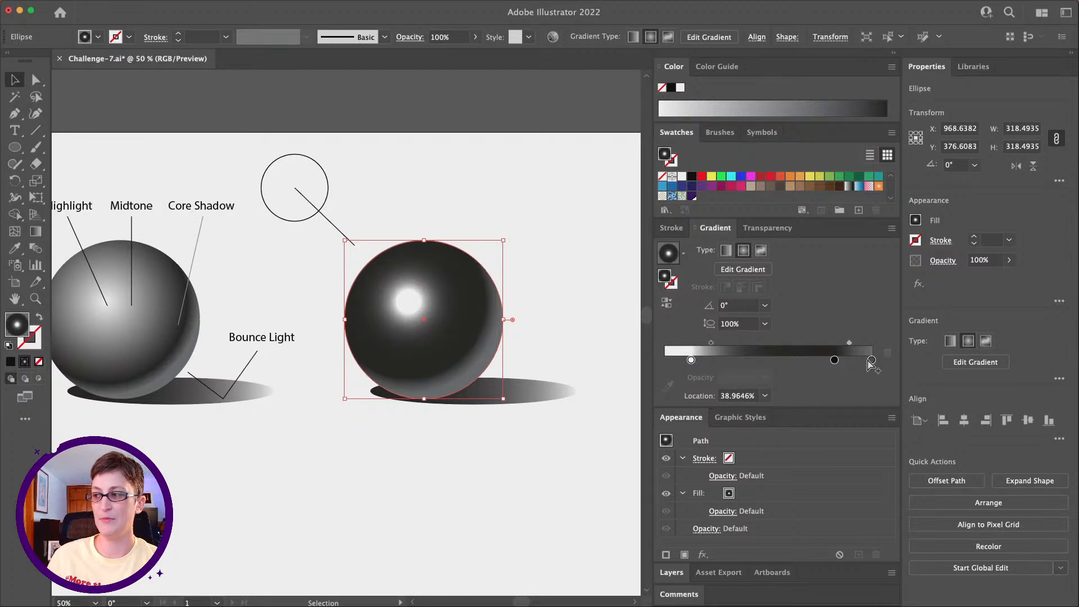
pyautogui.click(872, 360)
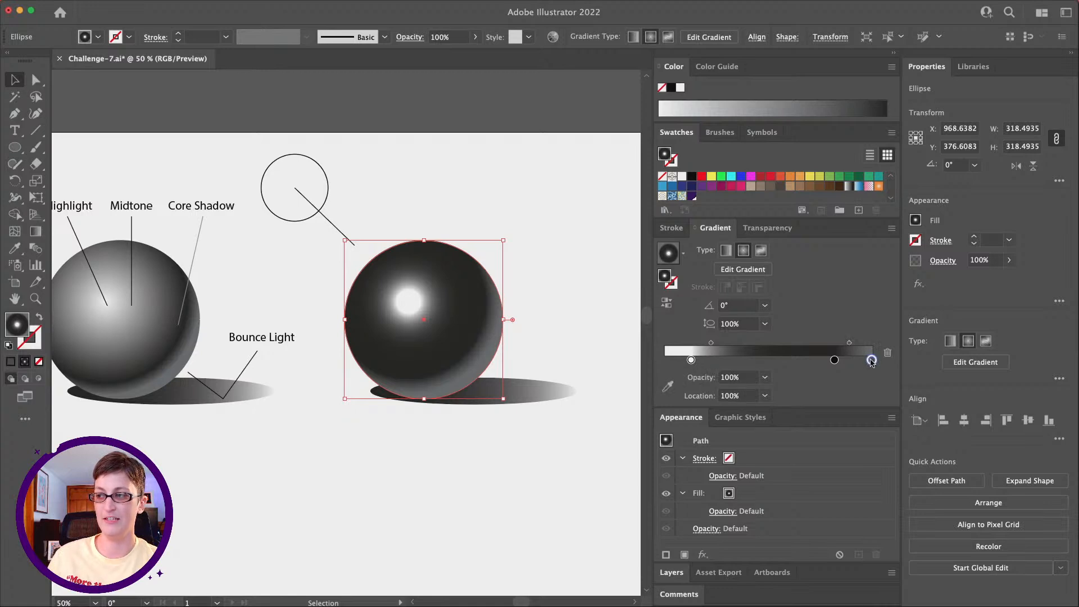
pyautogui.doubleClick(871, 360)
pyautogui.moveTo(812, 420); pyautogui.dragTo(786, 418)
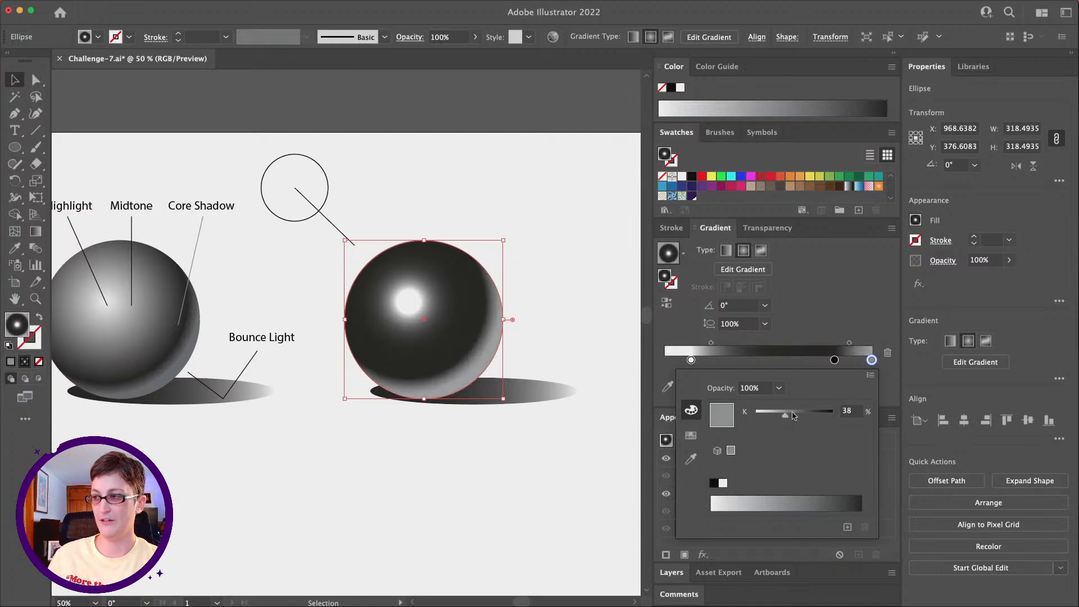
# Step: Move the copied sphere's black stop slightly outward and set the outer gradient midpoint to about 48.9%
pyautogui.click(849, 348)
pyautogui.moveTo(836, 361); pyautogui.dragTo(855, 342)
pyautogui.click(545, 316)
pyautogui.scroll(-2, 549, 317)
pyautogui.hscroll(-2, 549, 317)
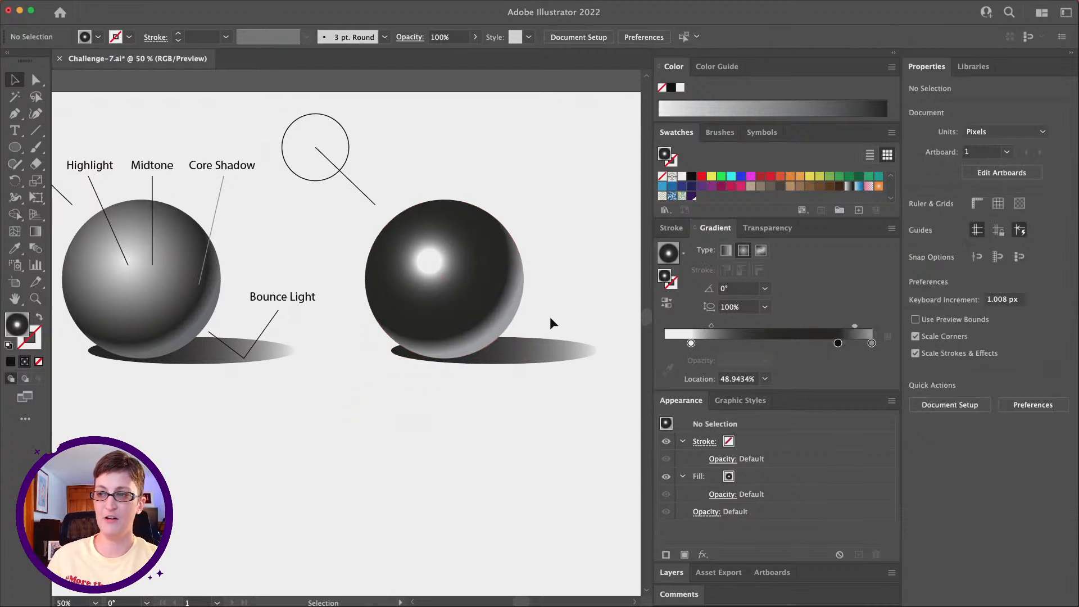
# Step: Compare the shading of the labeled sphere with the sharper highlight and brighter bounce light of its copy
pyautogui.press('z')
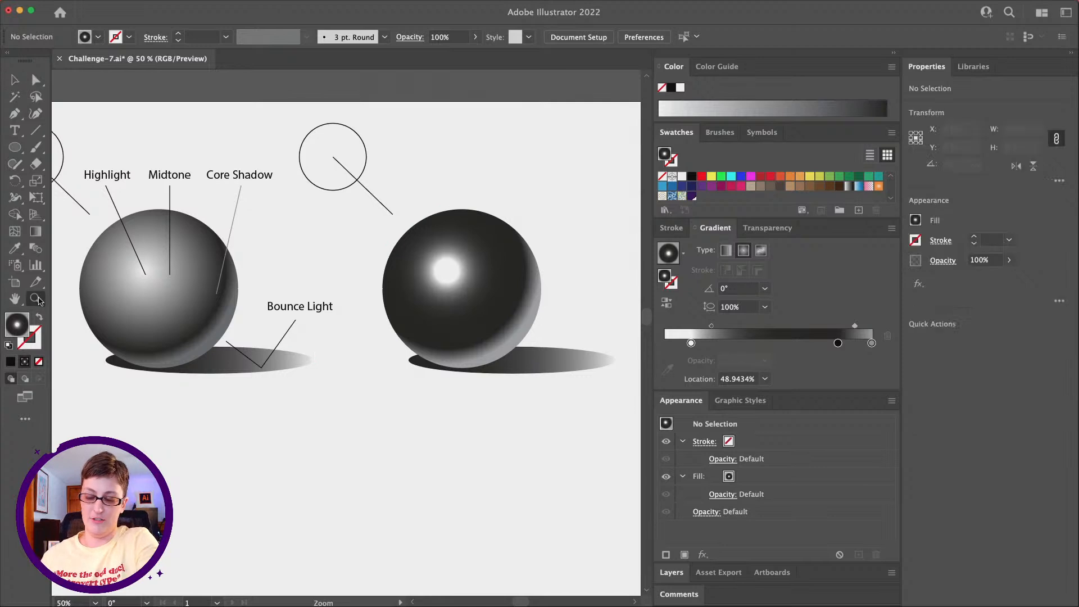
pyautogui.keyDown('alt'); pyautogui.click(281, 306); pyautogui.keyUp('alt')
pyautogui.scroll(-2, 454, 228)
pyautogui.press('v')
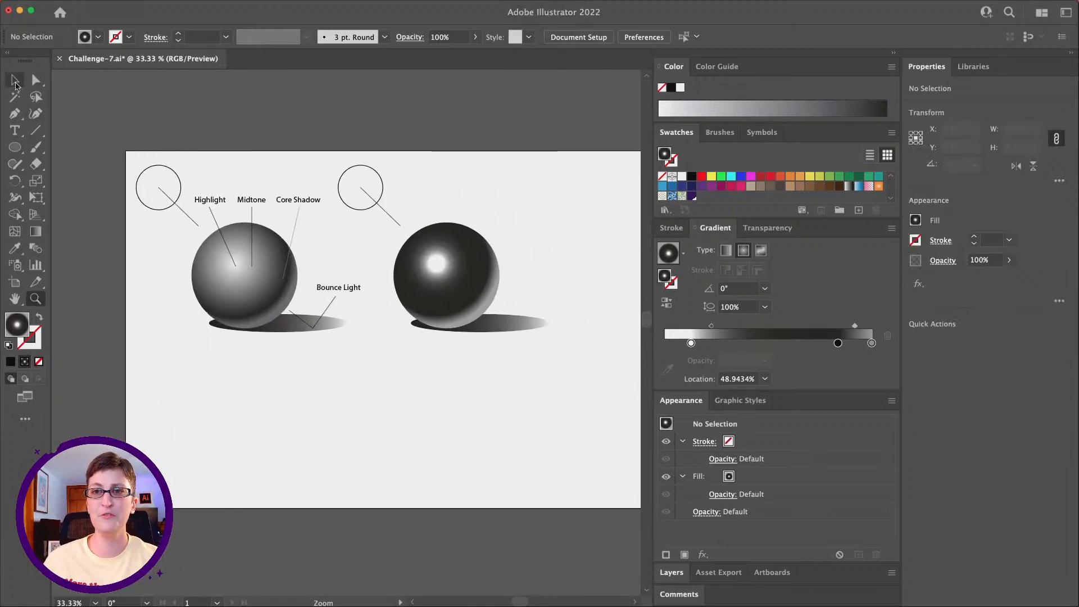
pyautogui.click(444, 296)
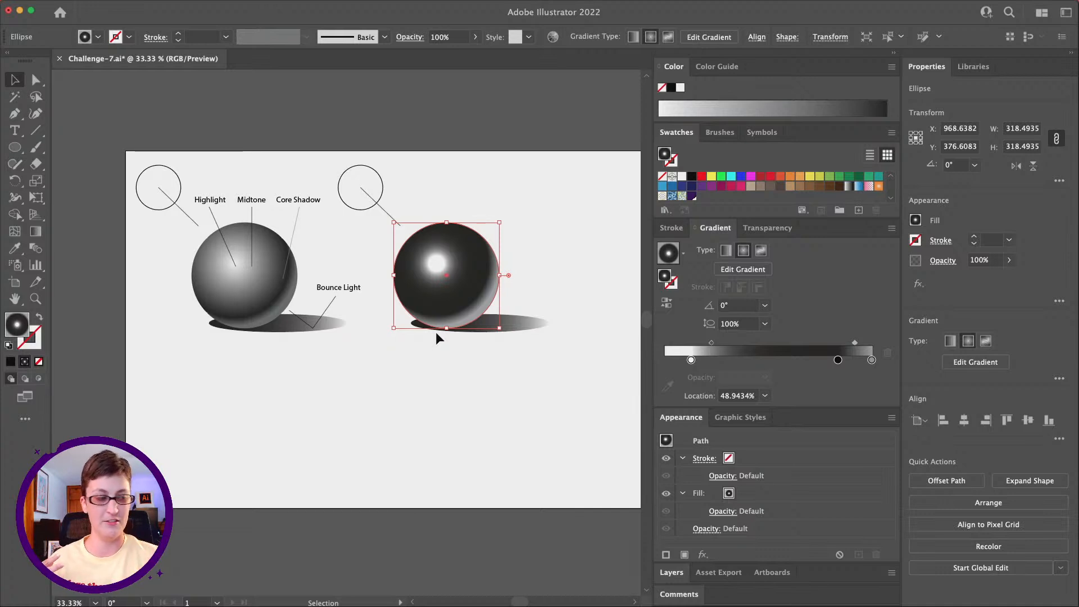
pyautogui.hscroll(3, 402, 320)
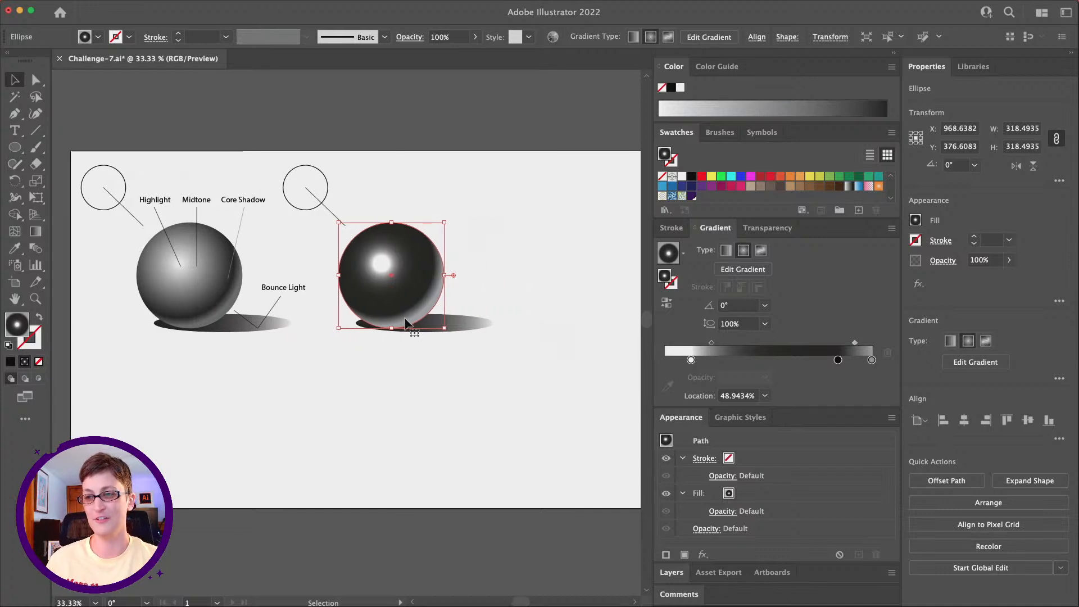
pyautogui.hscroll(-1, 386, 355)
pyautogui.click(221, 298)
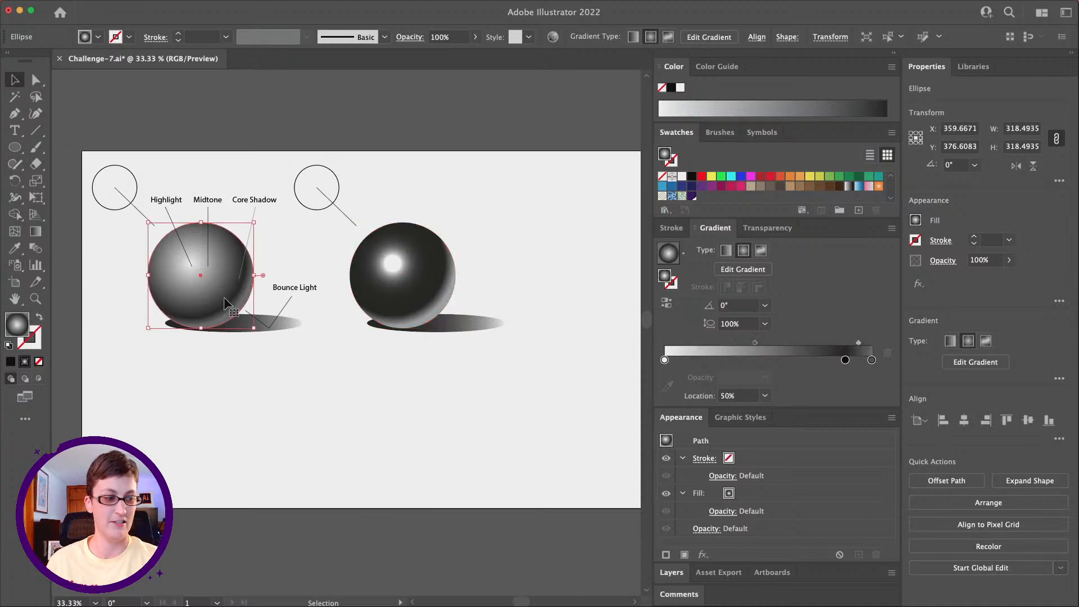
pyautogui.hscroll(3, 478, 377)
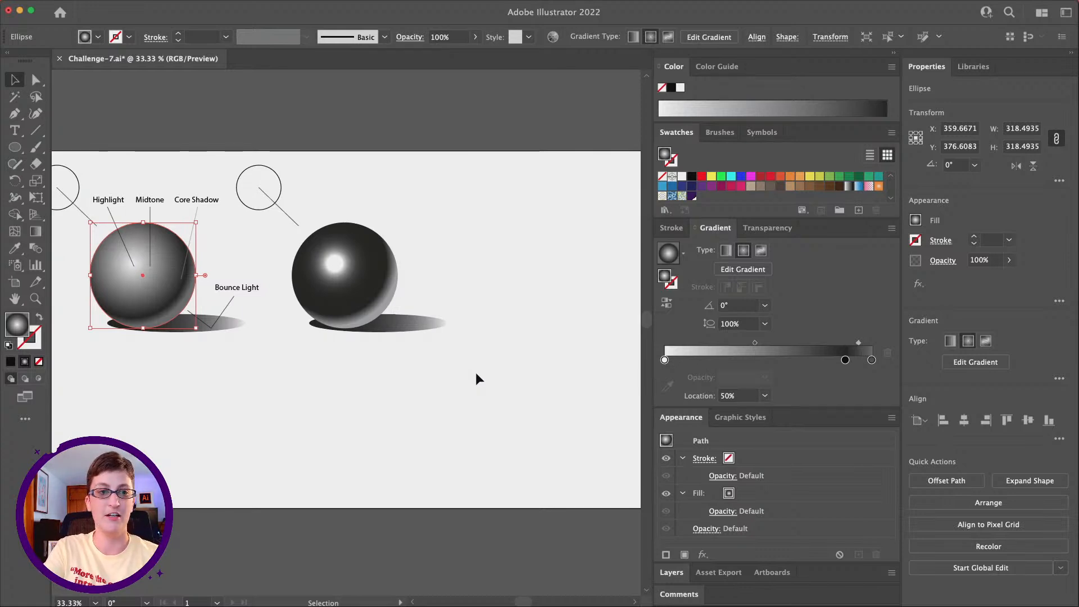
pyautogui.hscroll(-1, 138, 269)
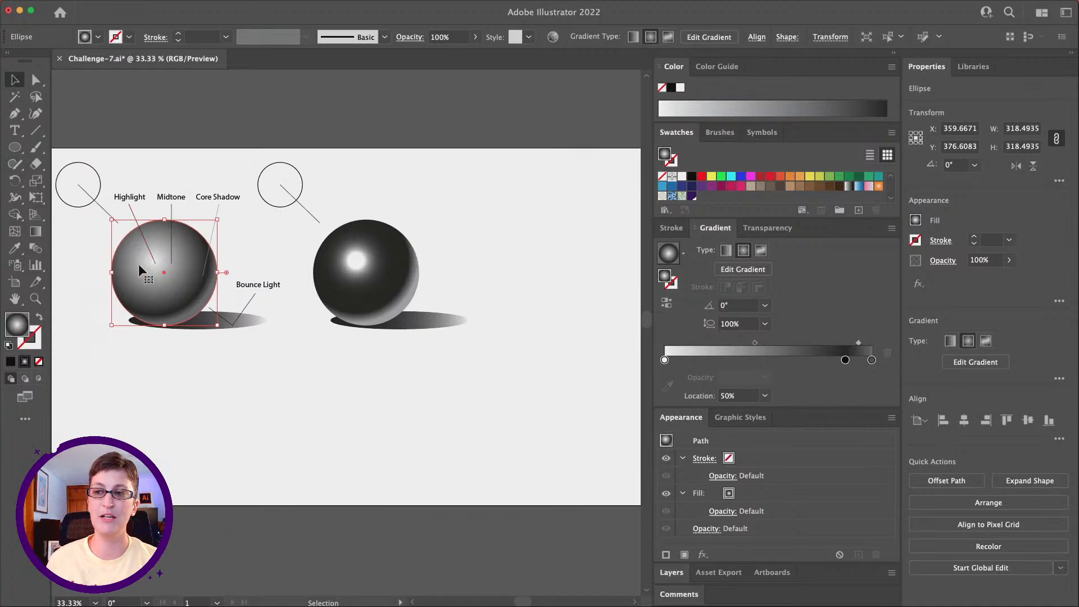
pyautogui.moveTo(532, 367); pyautogui.dragTo(351, 265)
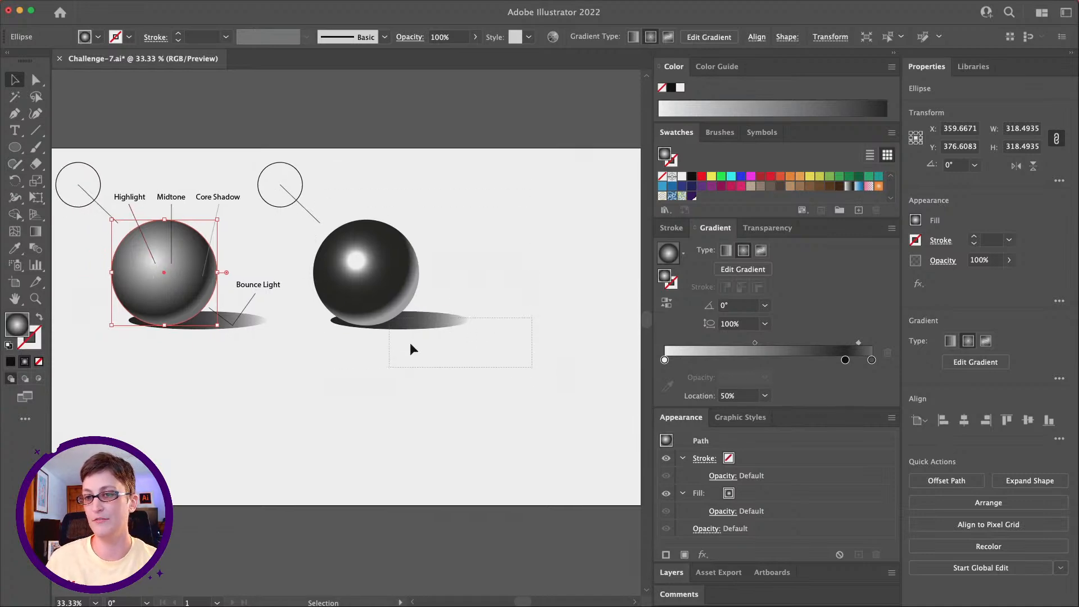
# Step: Duplicate the labeled sphere, its cast shadow, light source circle and direction line, placing the copies to the right of the second sphere
pyautogui.hscroll(-5, 292, 368)
pyautogui.click(294, 302)
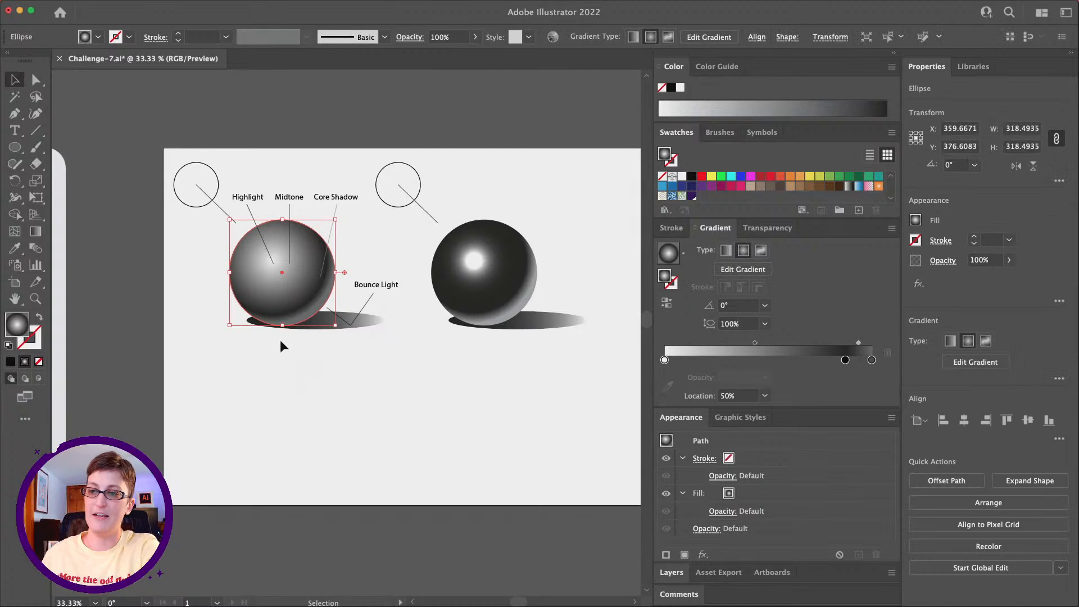
pyautogui.keyDown('shift'); pyautogui.click(366, 323); pyautogui.keyUp('shift')
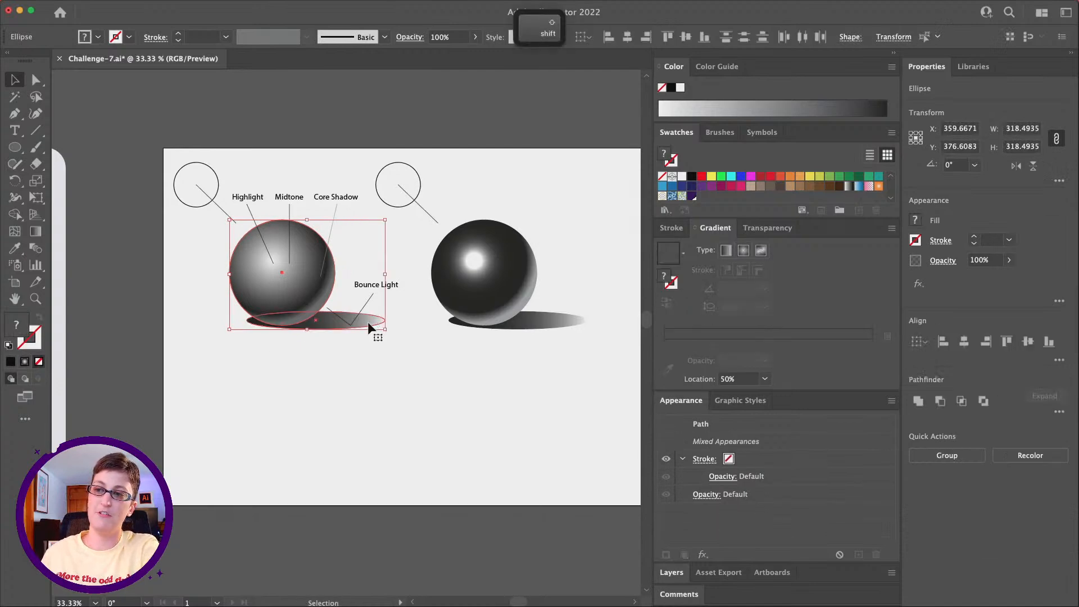
pyautogui.keyDown('shift'); pyautogui.click(191, 198); pyautogui.keyUp('shift')
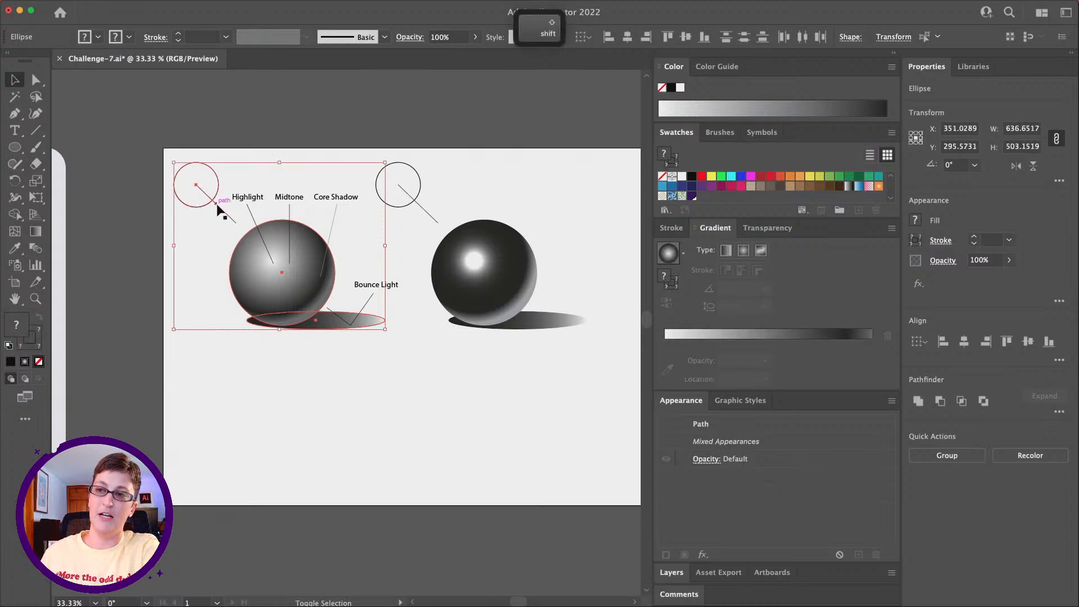
pyautogui.hscroll(5, 286, 253)
pyautogui.hscroll(6, 286, 255)
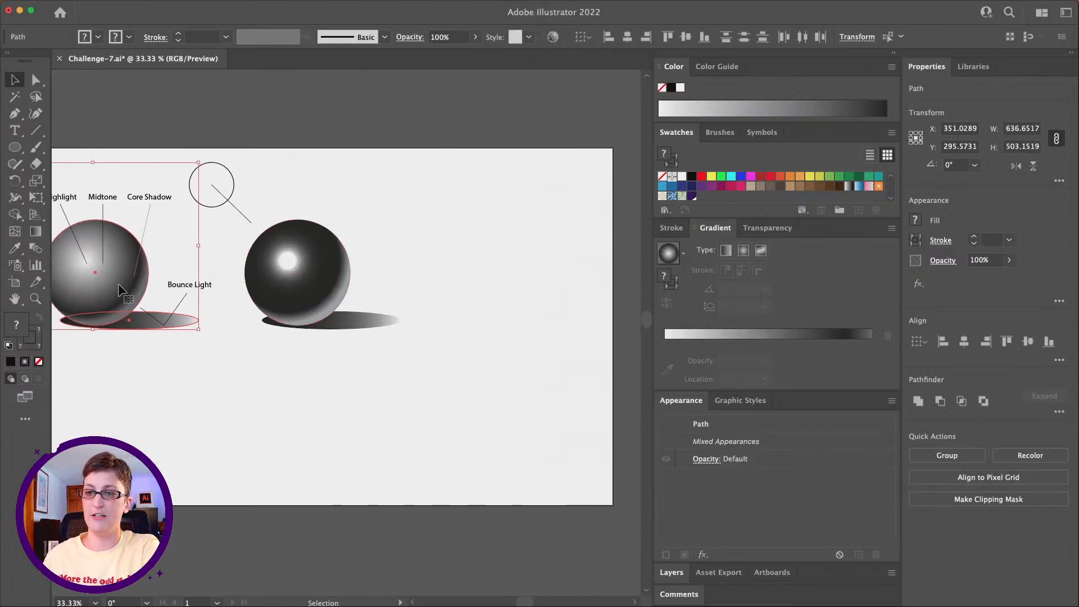
pyautogui.moveTo(122, 289); pyautogui.dragTo(506, 288)
pyautogui.click(478, 415)
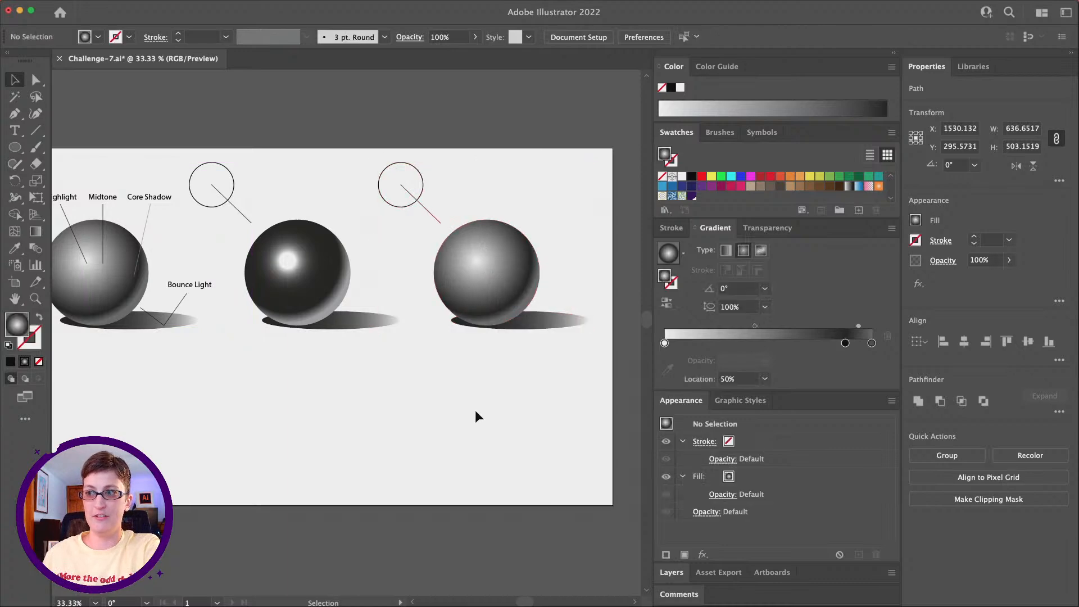
# Step: Switch the black gradient stop of the third sphere to the HSB color model
pyautogui.hscroll(5, 477, 415)
pyautogui.click(31, 298)
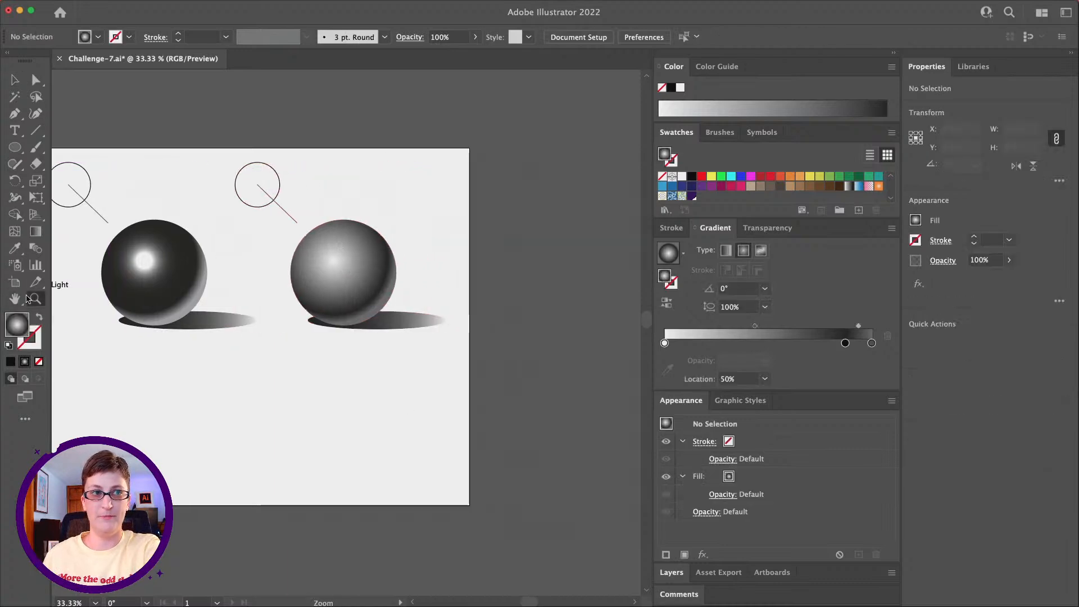
pyautogui.click(393, 292)
pyautogui.hscroll(-3, 343, 287)
pyautogui.scroll(-1, 344, 287)
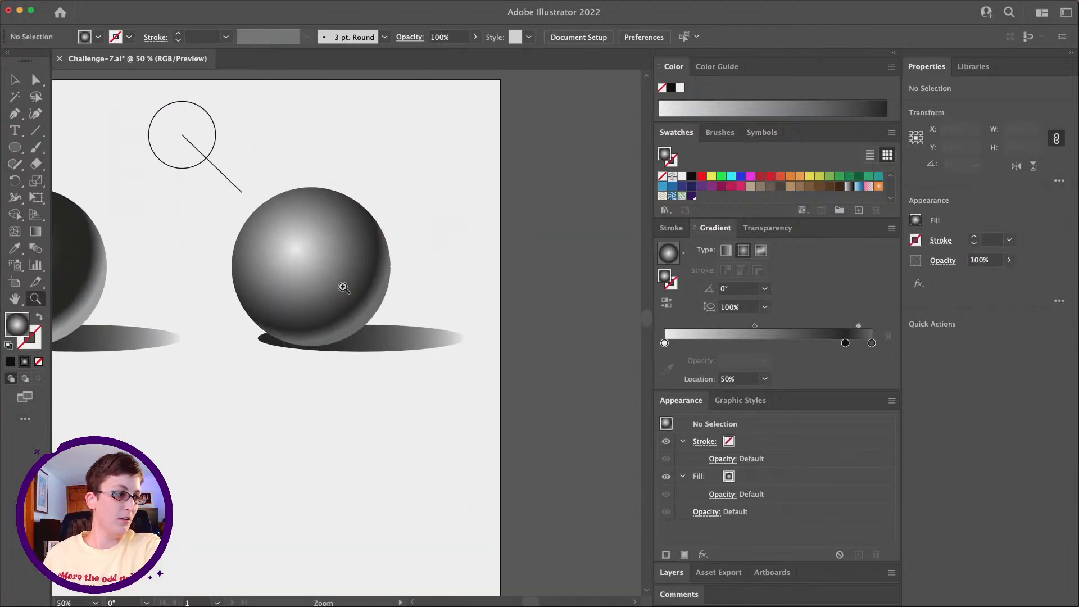
pyautogui.click(12, 77)
pyautogui.hscroll(-1, 348, 230)
pyautogui.scroll(1, 348, 231)
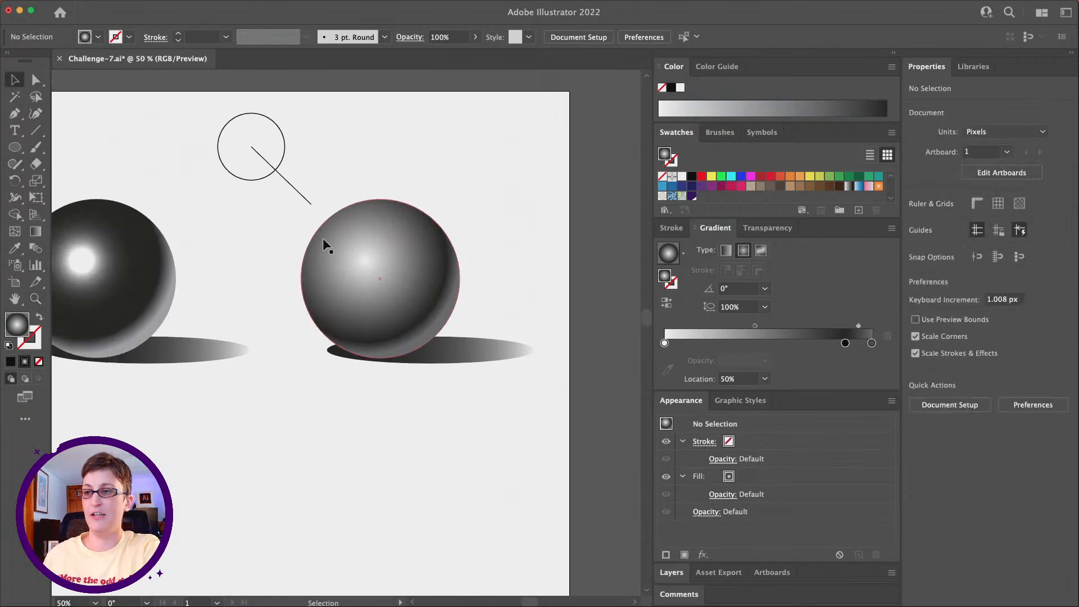
pyautogui.click(364, 267)
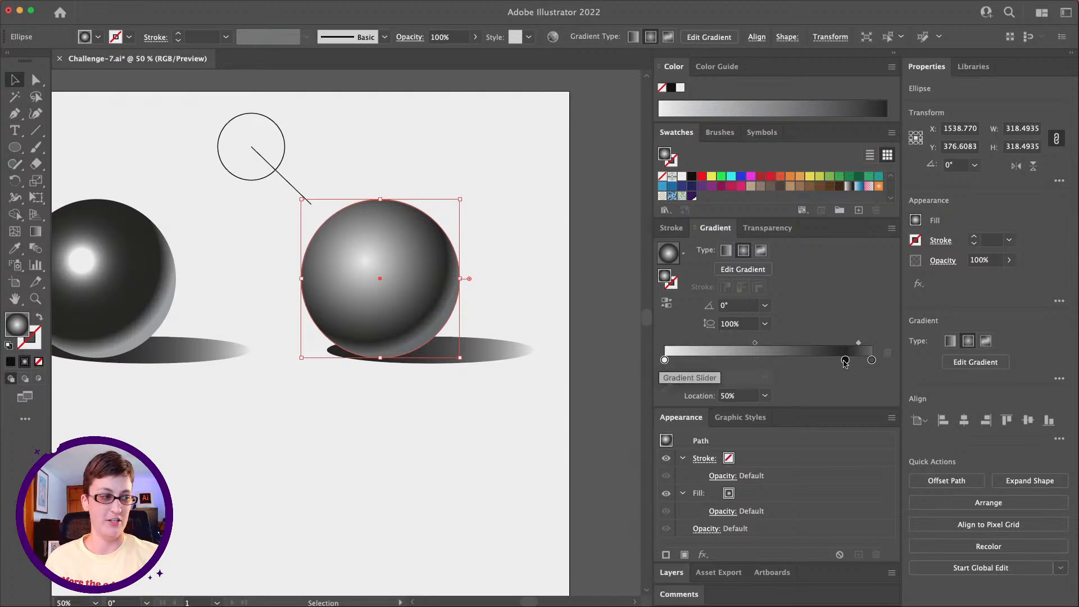
pyautogui.doubleClick(846, 360)
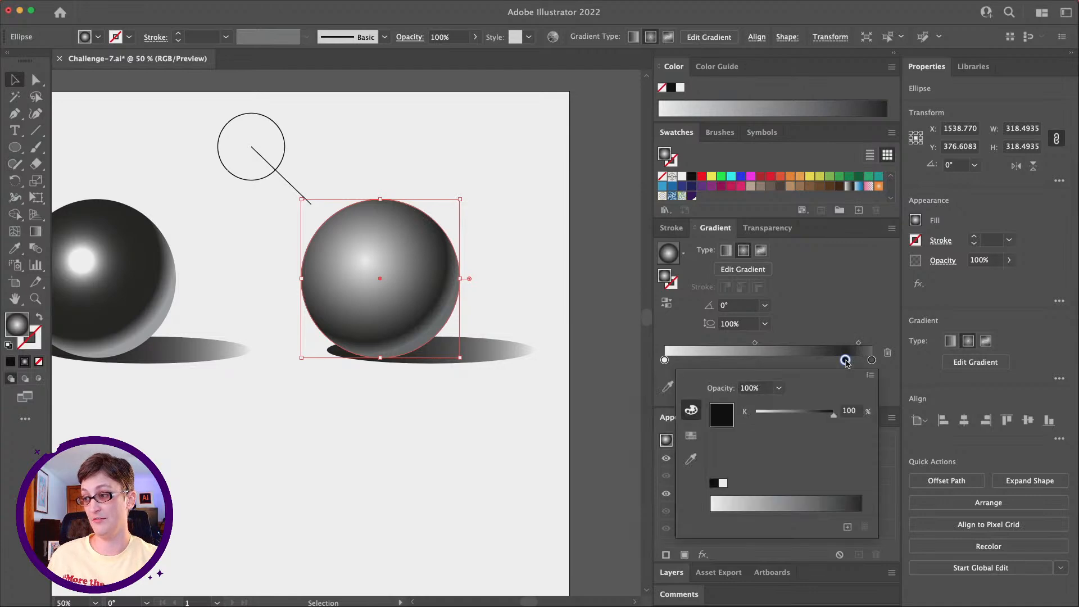
pyautogui.click(872, 376)
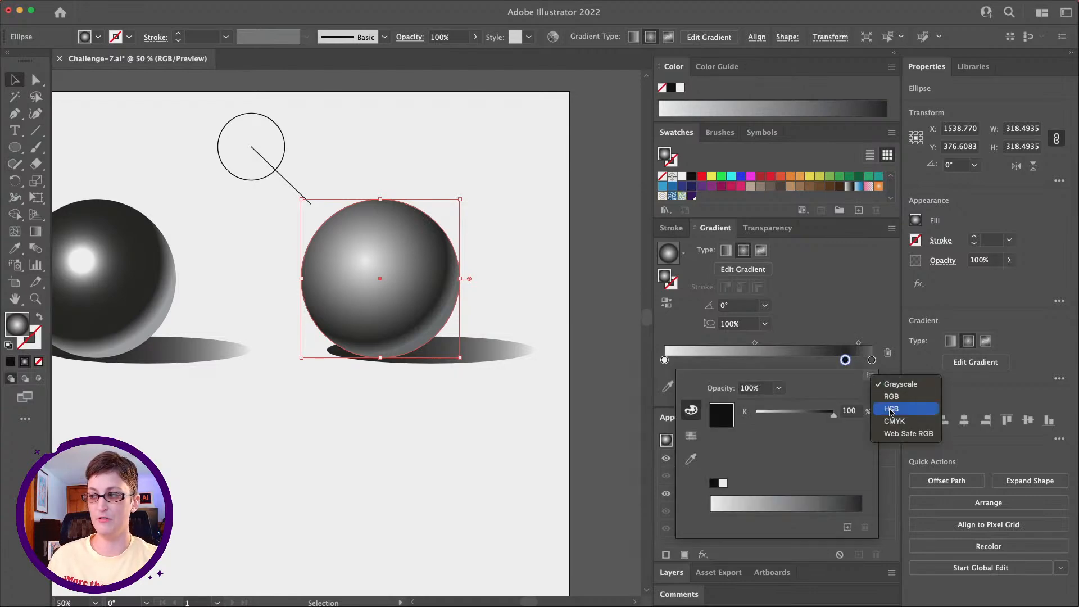
pyautogui.click(891, 409)
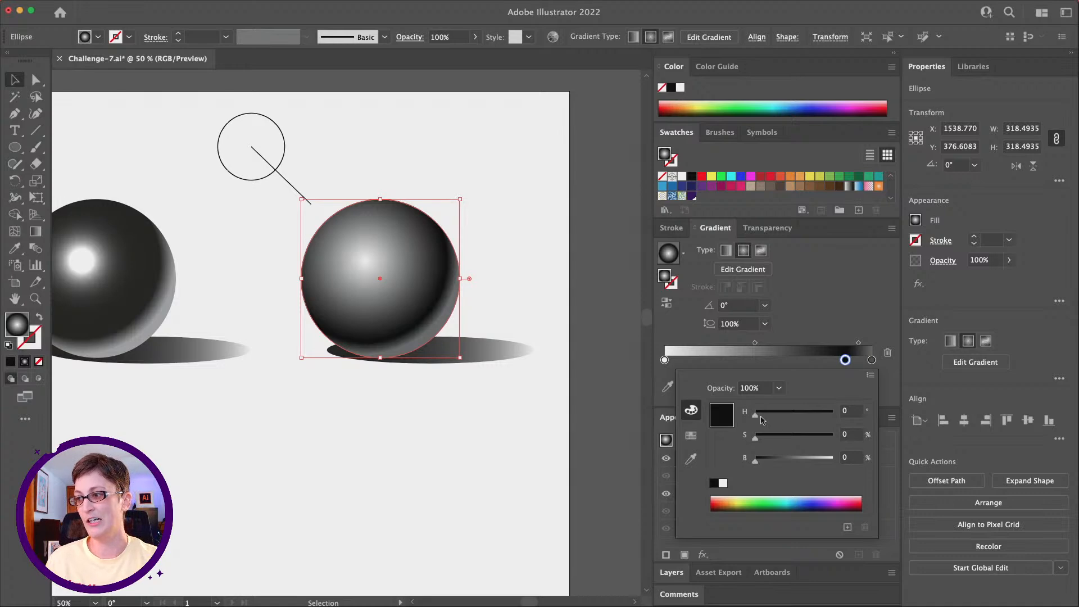
# Step: Recolor the third sphere's core shadow stop dark blue with hue about 216.5°, saturation 90.14% and brightness 27.84%
pyautogui.moveTo(756, 438); pyautogui.dragTo(793, 439)
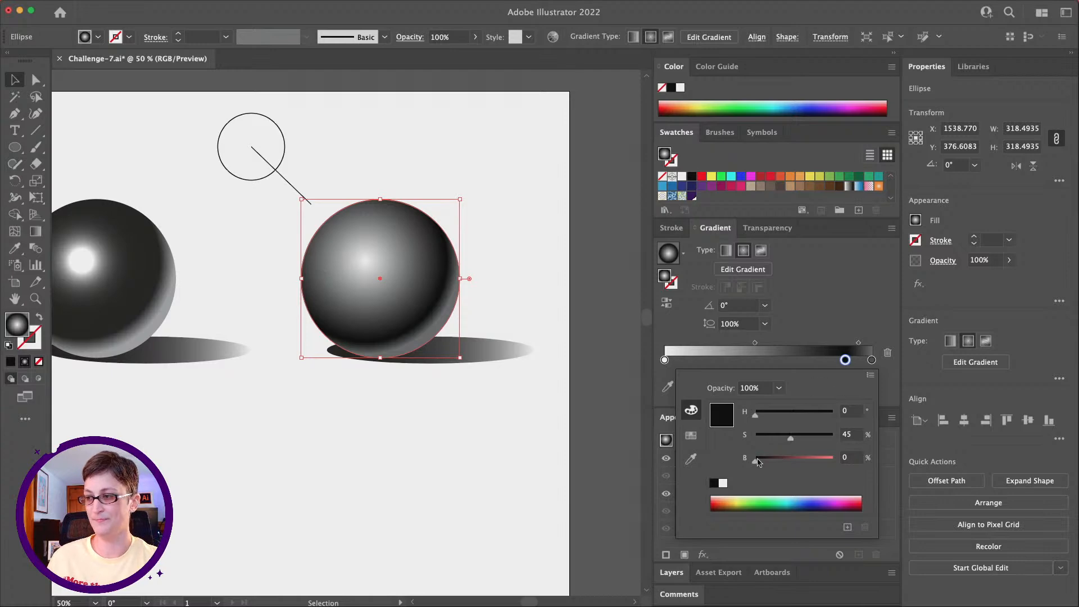
pyautogui.moveTo(759, 464); pyautogui.dragTo(781, 462)
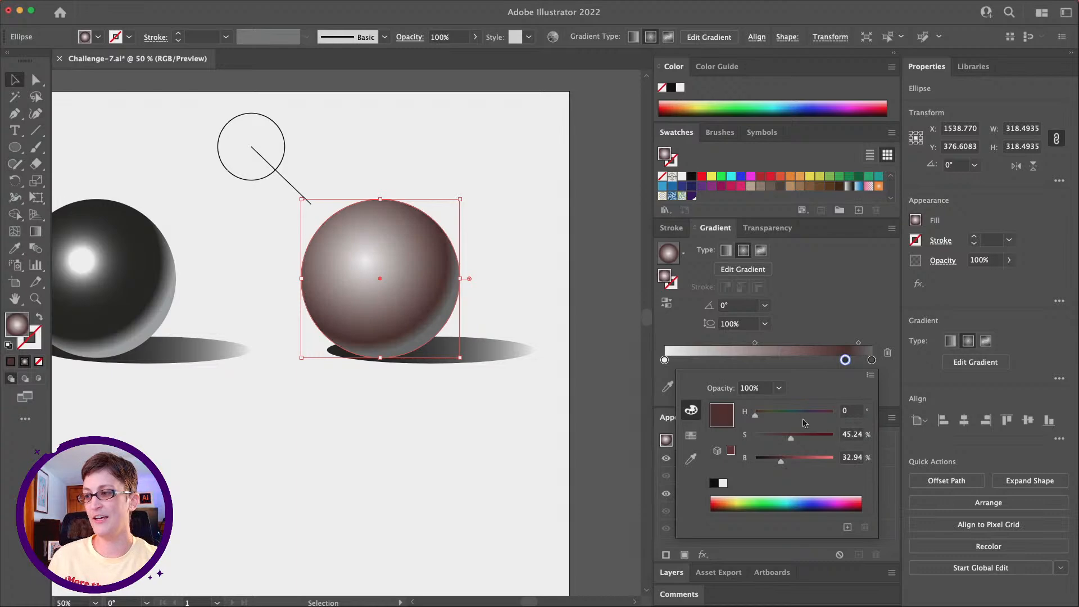
pyautogui.moveTo(757, 419); pyautogui.dragTo(803, 417)
pyautogui.click(808, 416)
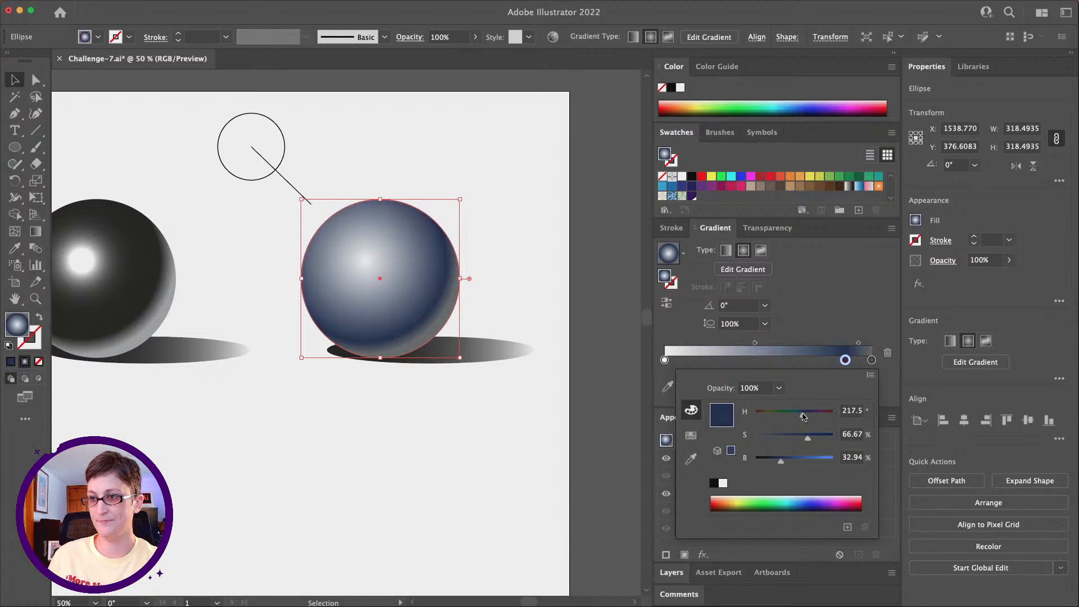
pyautogui.moveTo(781, 462); pyautogui.dragTo(822, 438)
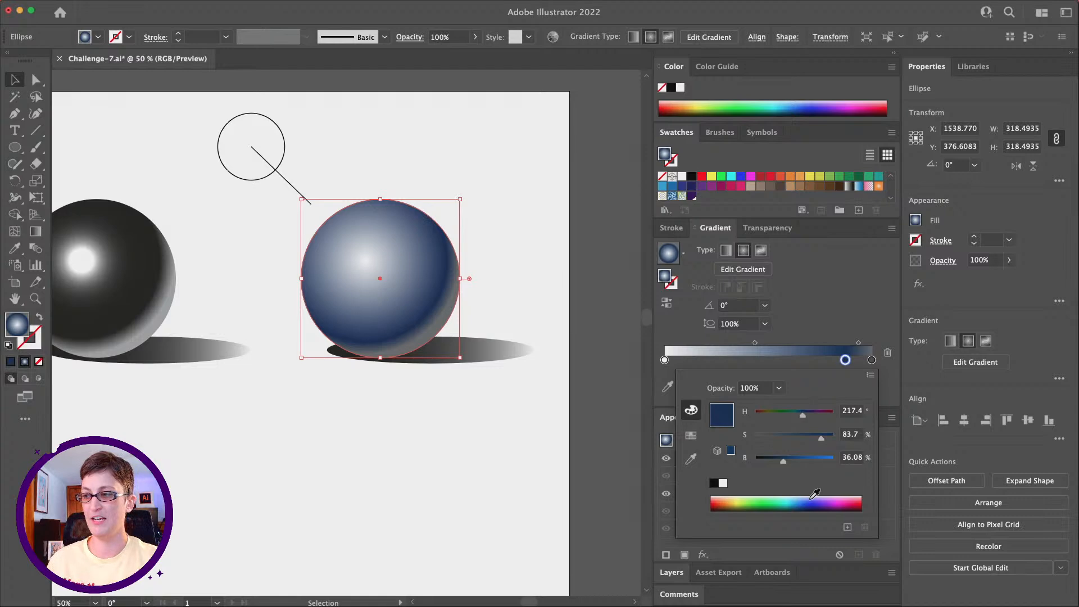
pyautogui.moveTo(784, 462)
pyautogui.mouseDown()
pyautogui.moveTo(830, 442)
pyautogui.moveTo(777, 464)
pyautogui.mouseUp()
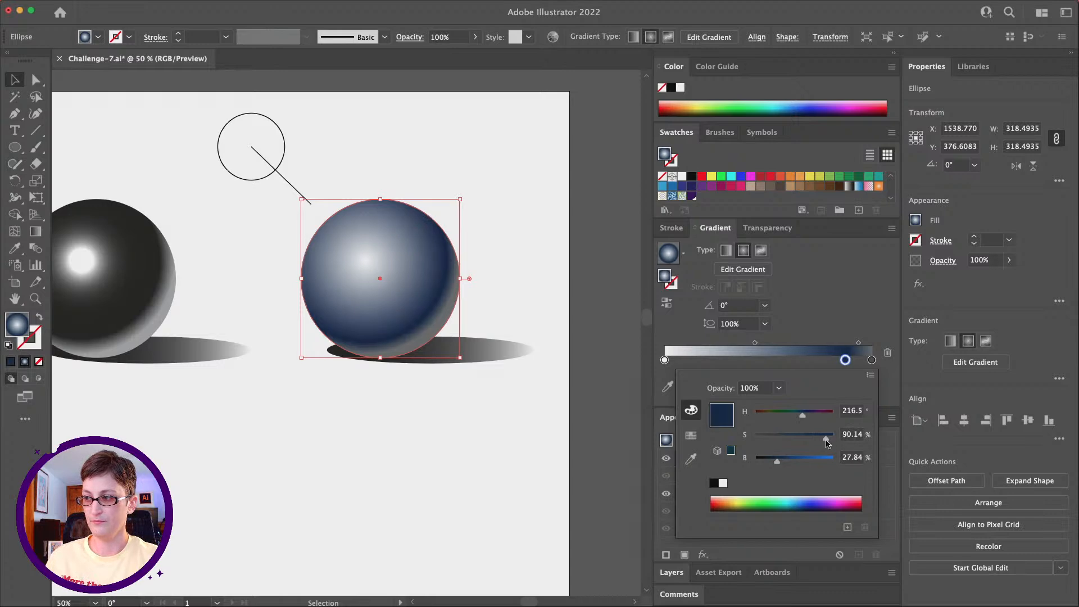
pyautogui.click(859, 334)
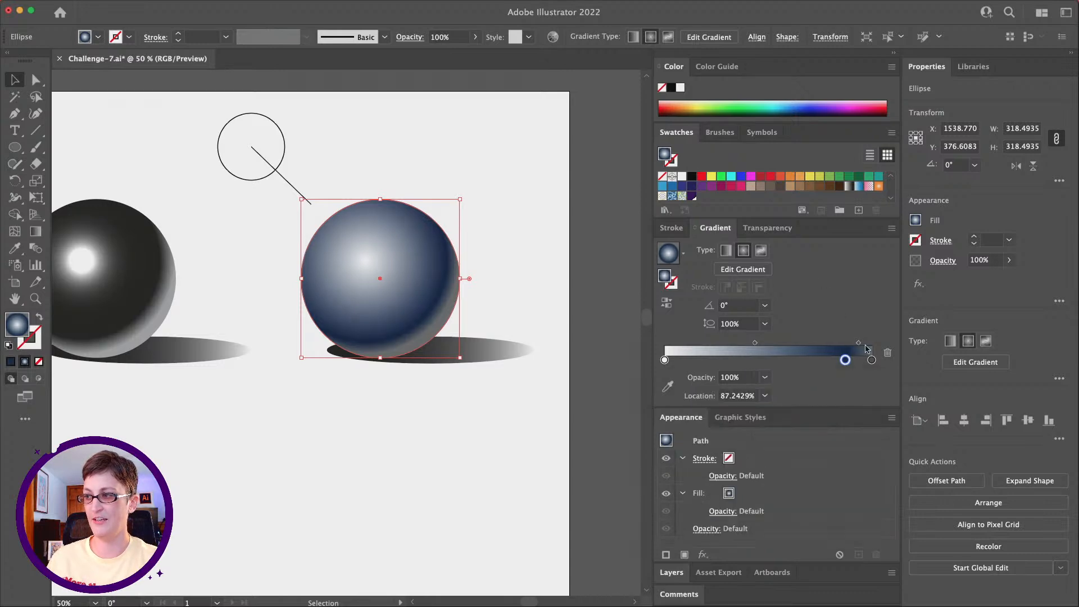
# Step: Recolor the third sphere's end stop in HSB as a lighter blue with hue 216.9°, saturation 38.01% and brightness 67.06%
pyautogui.click(872, 362)
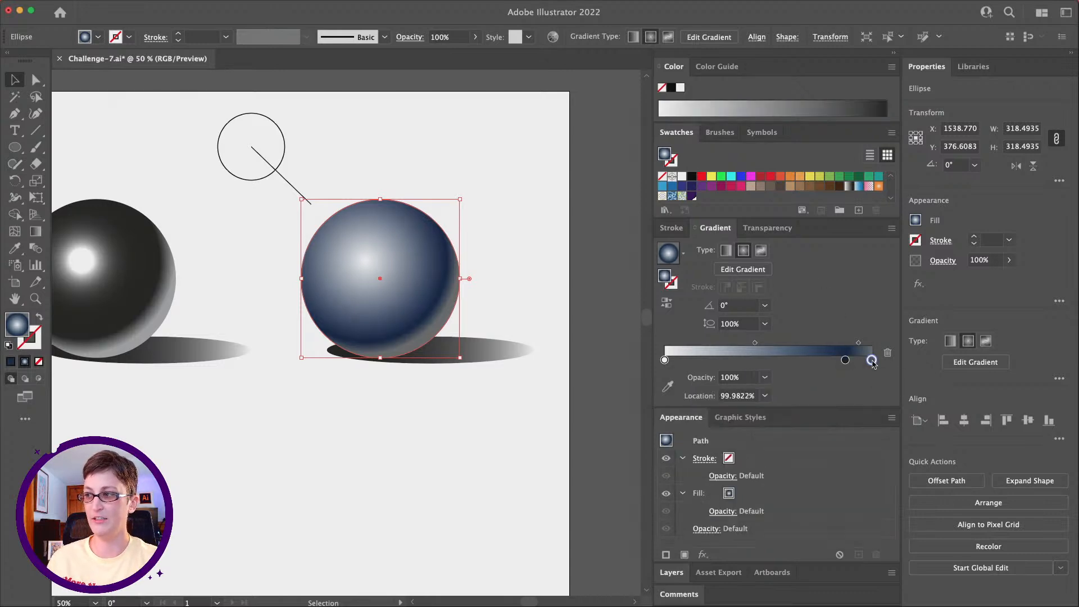
pyautogui.doubleClick(872, 360)
pyautogui.click(871, 376)
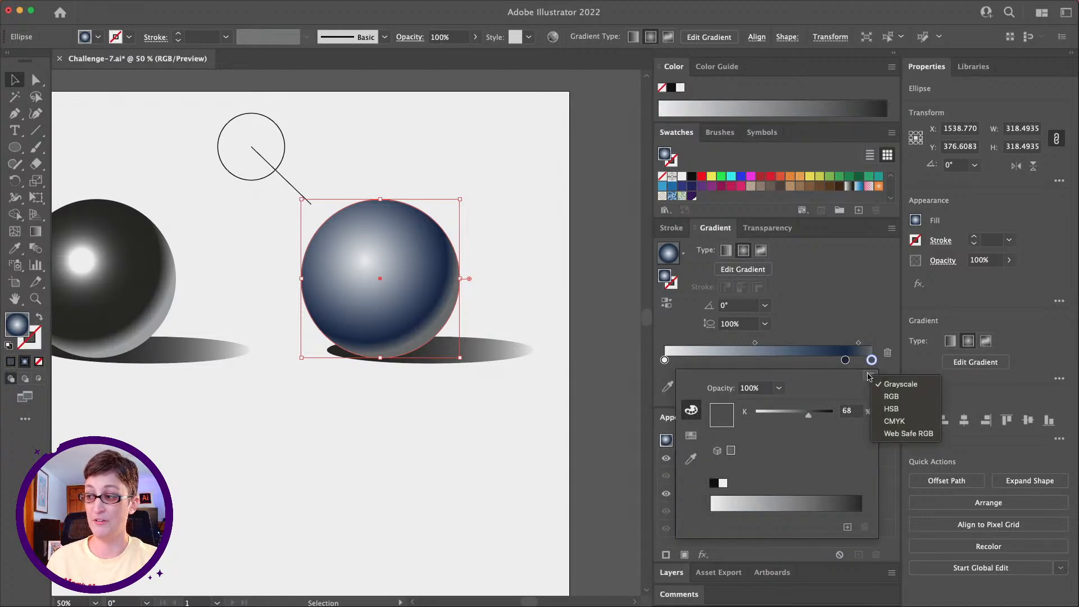
pyautogui.click(891, 410)
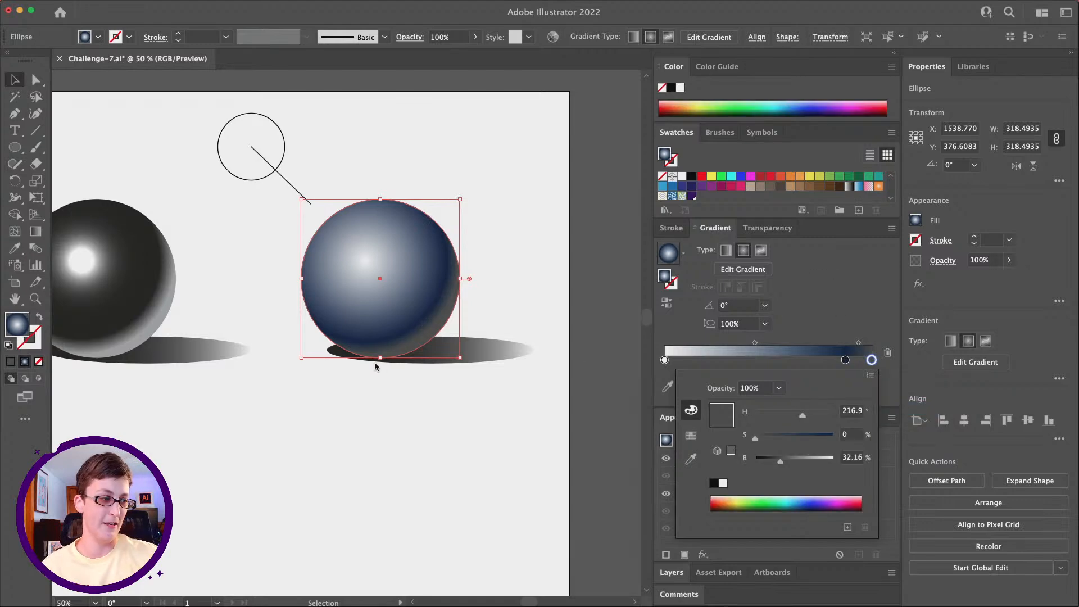
pyautogui.moveTo(761, 444)
pyautogui.mouseDown()
pyautogui.moveTo(808, 439)
pyautogui.moveTo(797, 462)
pyautogui.moveTo(804, 440)
pyautogui.moveTo(795, 442)
pyautogui.moveTo(810, 462)
pyautogui.moveTo(785, 441)
pyautogui.mouseUp()
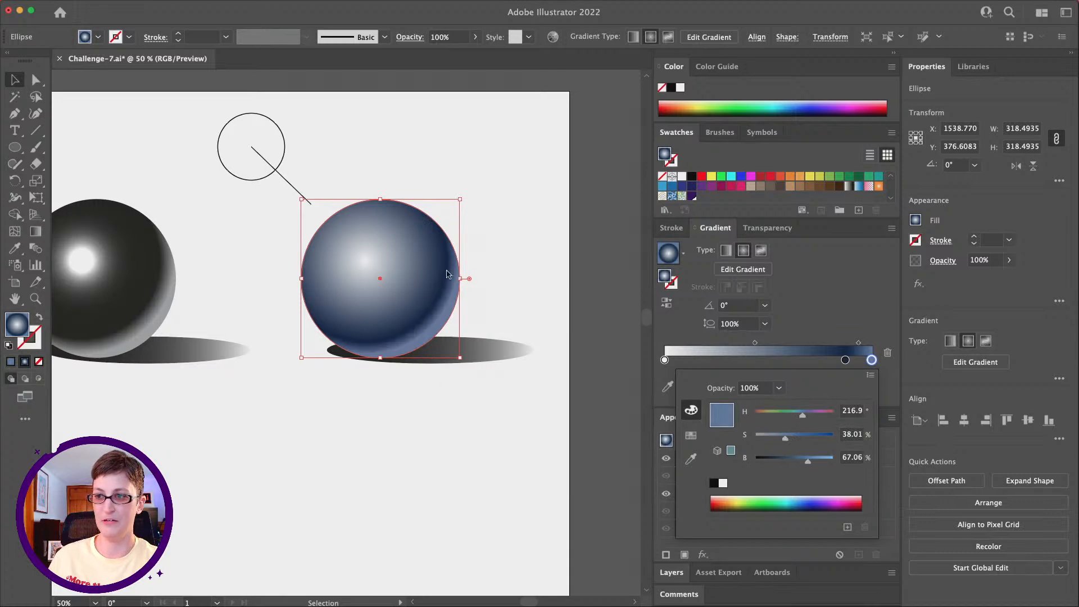
# Step: Recolor the third sphere's highlight stop in HSB as a pale blue with hue 216.6°, saturation 14.12% and brightness 100%
pyautogui.click(665, 360)
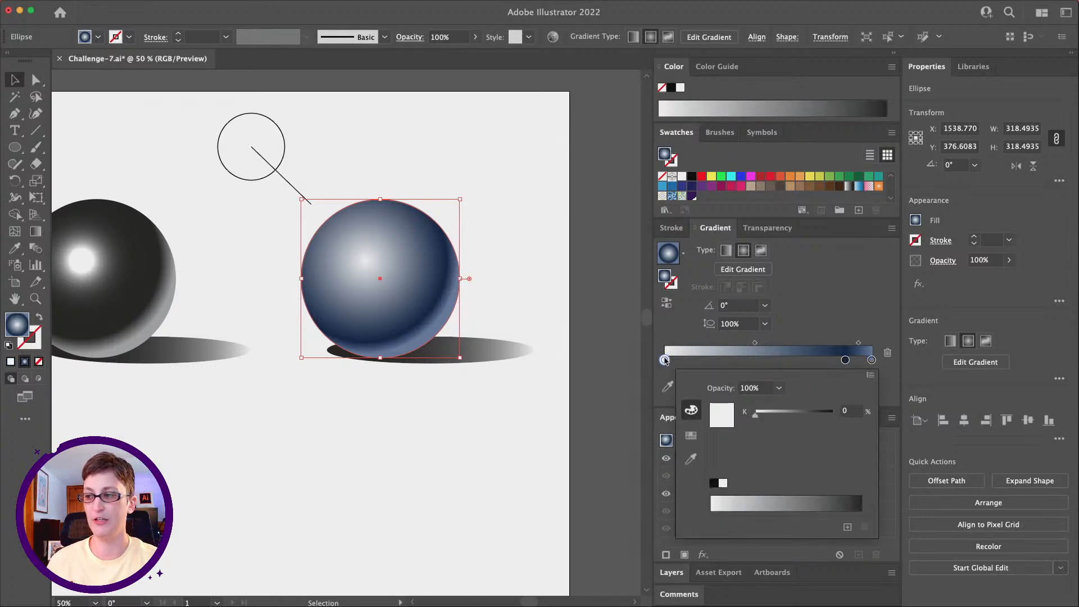
pyautogui.click(871, 375)
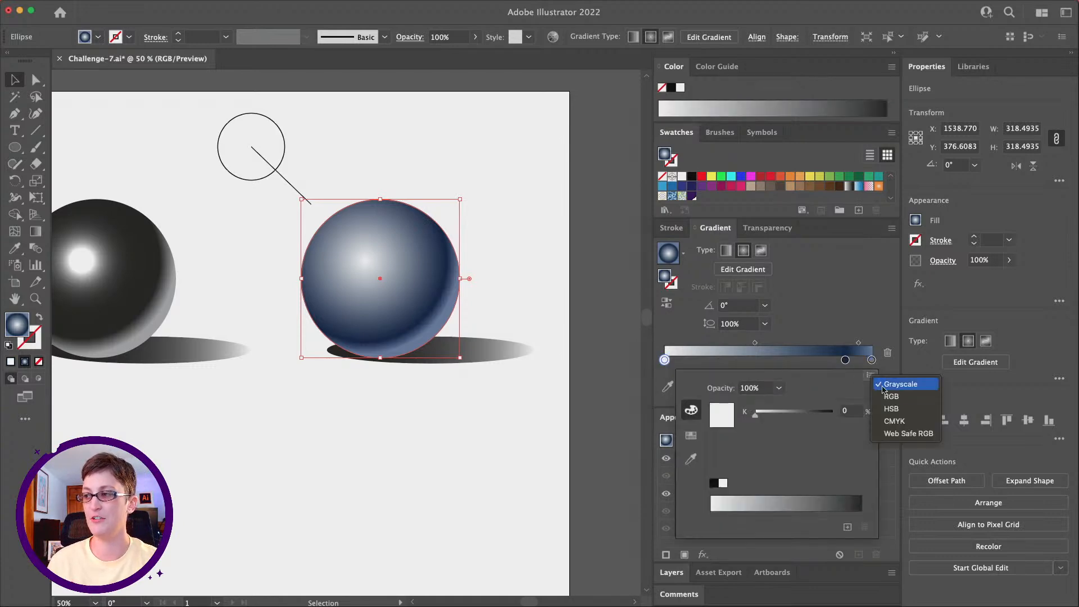
pyautogui.click(900, 410)
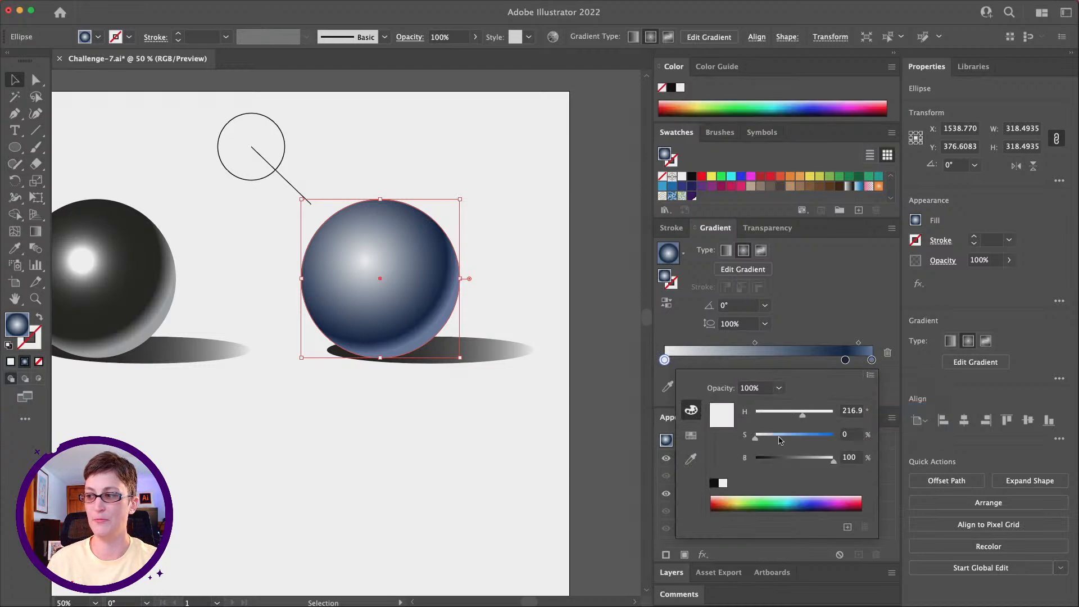
pyautogui.click(761, 437)
pyautogui.moveTo(761, 440); pyautogui.dragTo(766, 440)
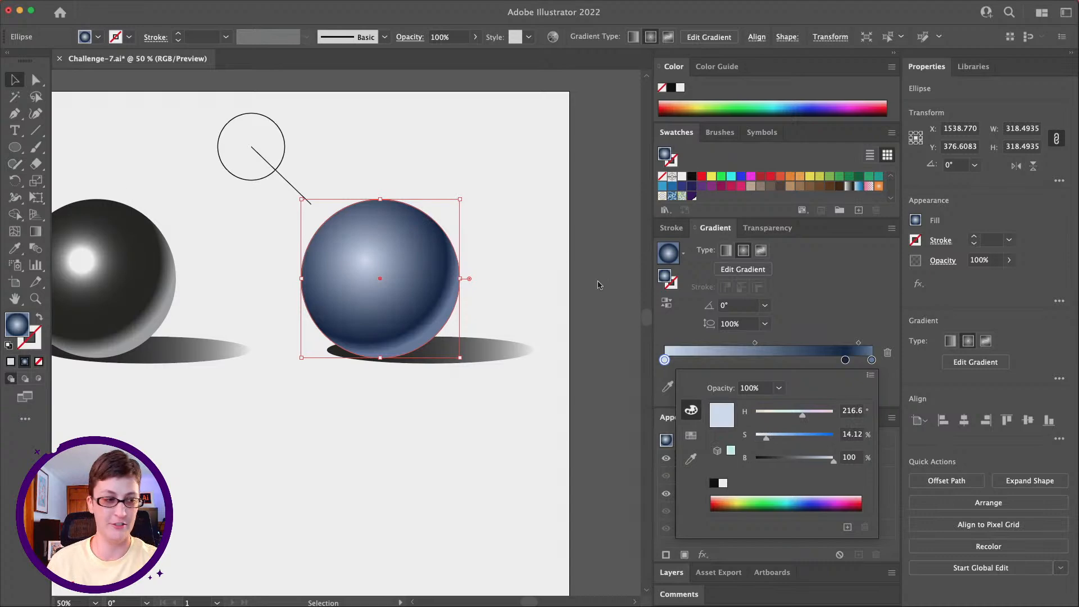
pyautogui.click(432, 405)
# Step: Duplicate the blue sphere with its cast shadow, light source circle and direction line, placing the copies directly below the originals
pyautogui.hscroll(-3, 436, 404)
pyautogui.scroll(-1, 435, 404)
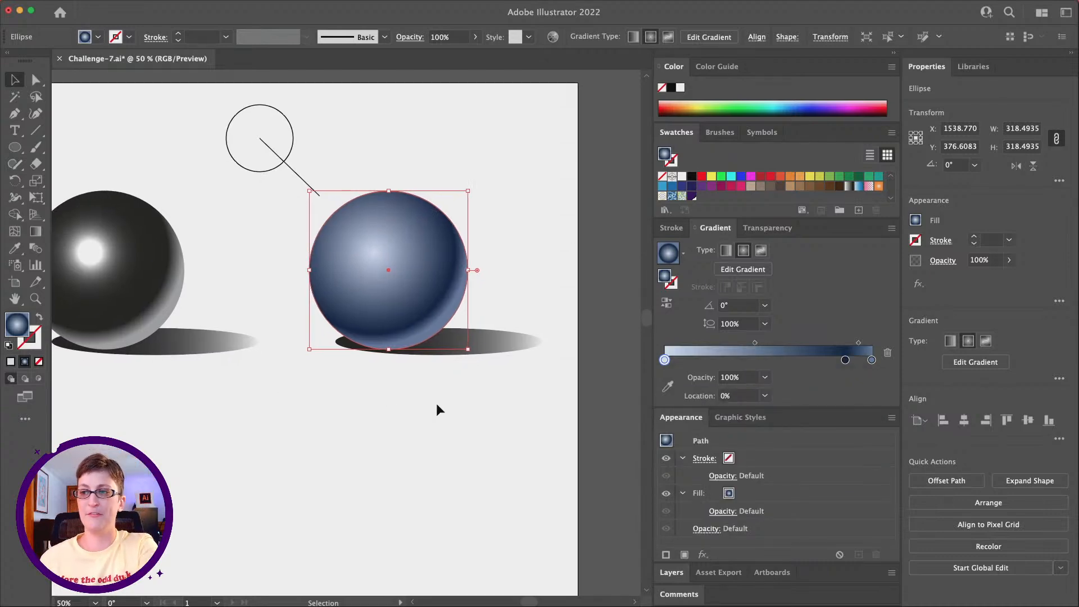
pyautogui.click(36, 300)
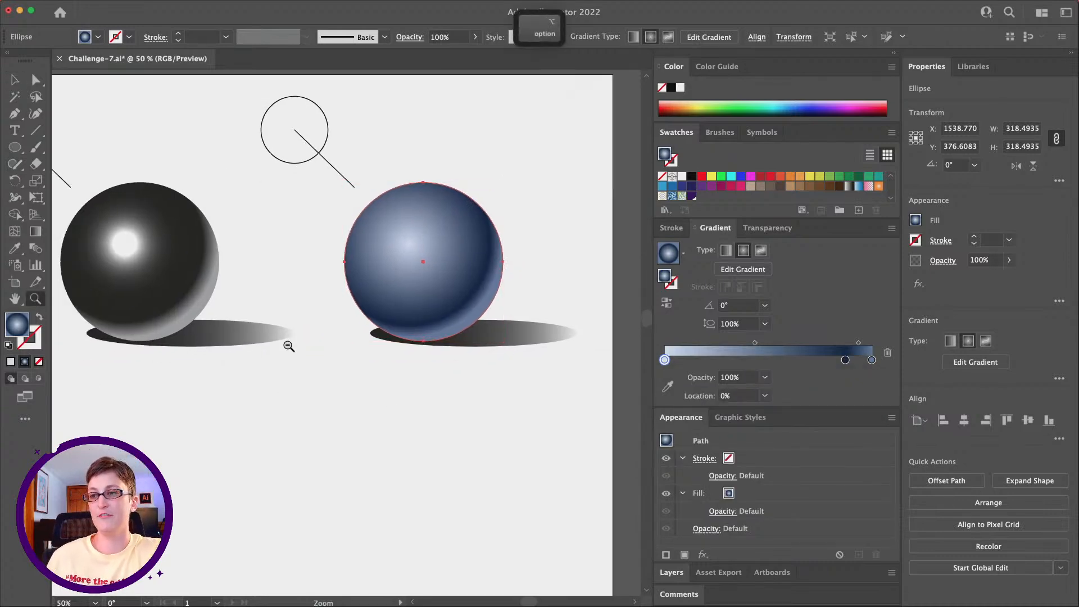
pyautogui.keyDown('alt'); pyautogui.click(277, 345); pyautogui.keyUp('alt')
pyautogui.hscroll(1, 277, 345)
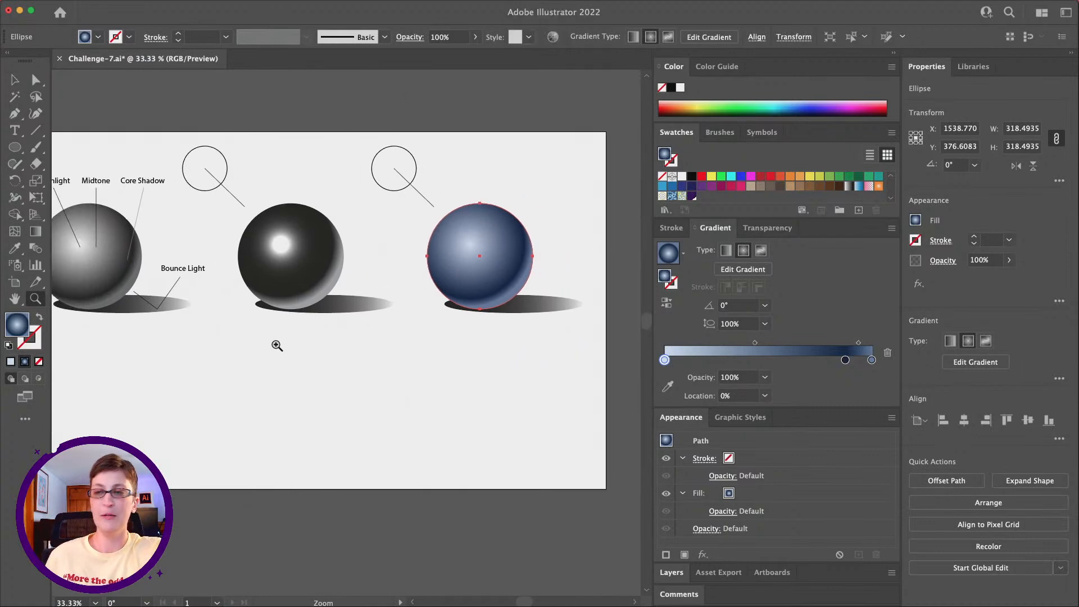
pyautogui.hscroll(4, 277, 346)
pyautogui.scroll(-1, 277, 345)
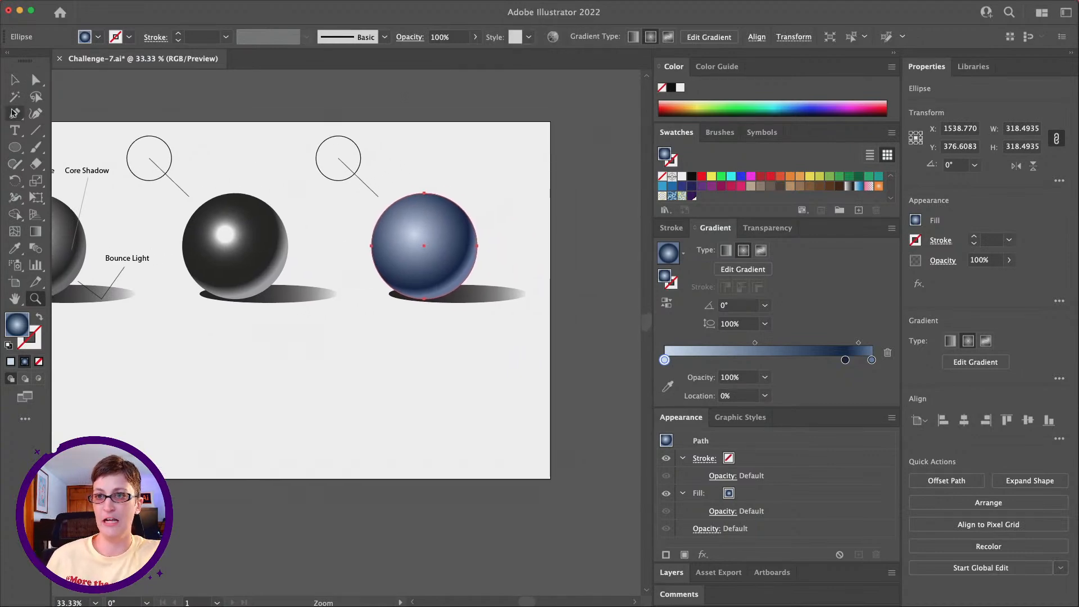
pyautogui.click(18, 83)
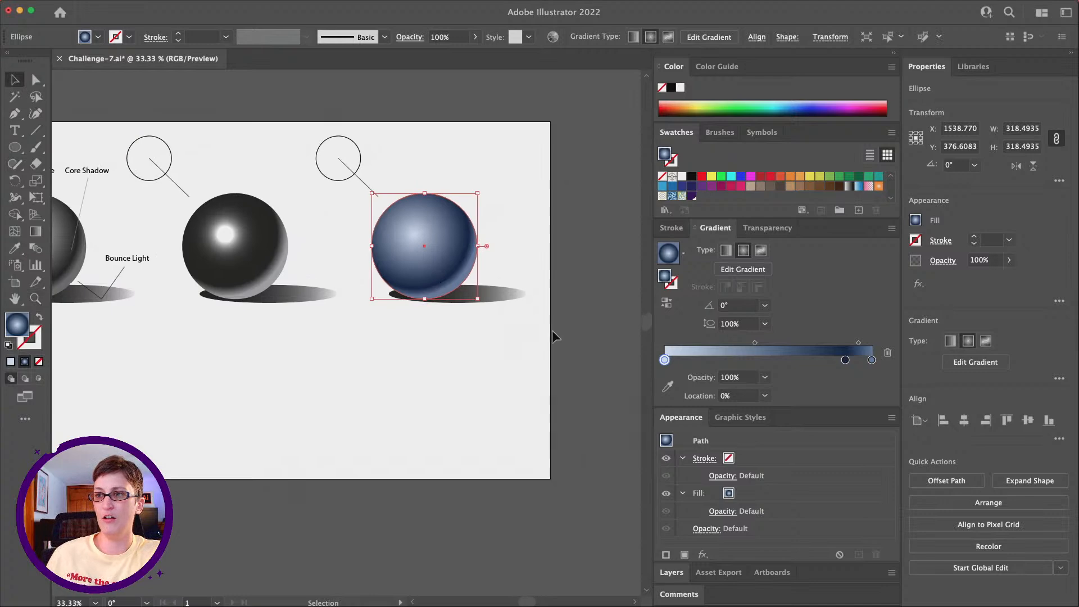
pyautogui.moveTo(536, 315); pyautogui.dragTo(351, 153)
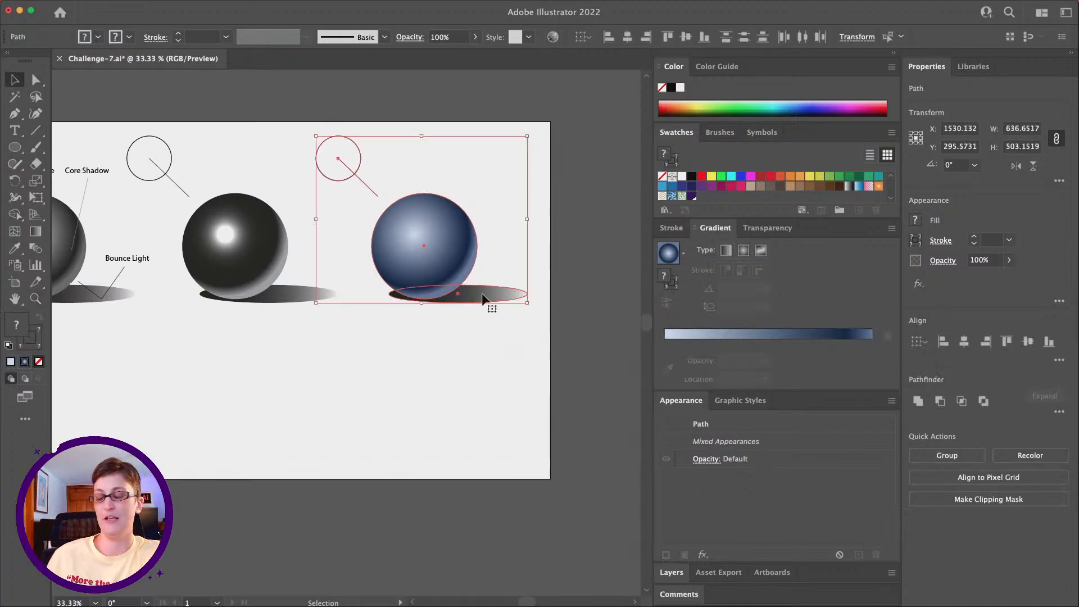
pyautogui.moveTo(452, 259); pyautogui.dragTo(457, 425)
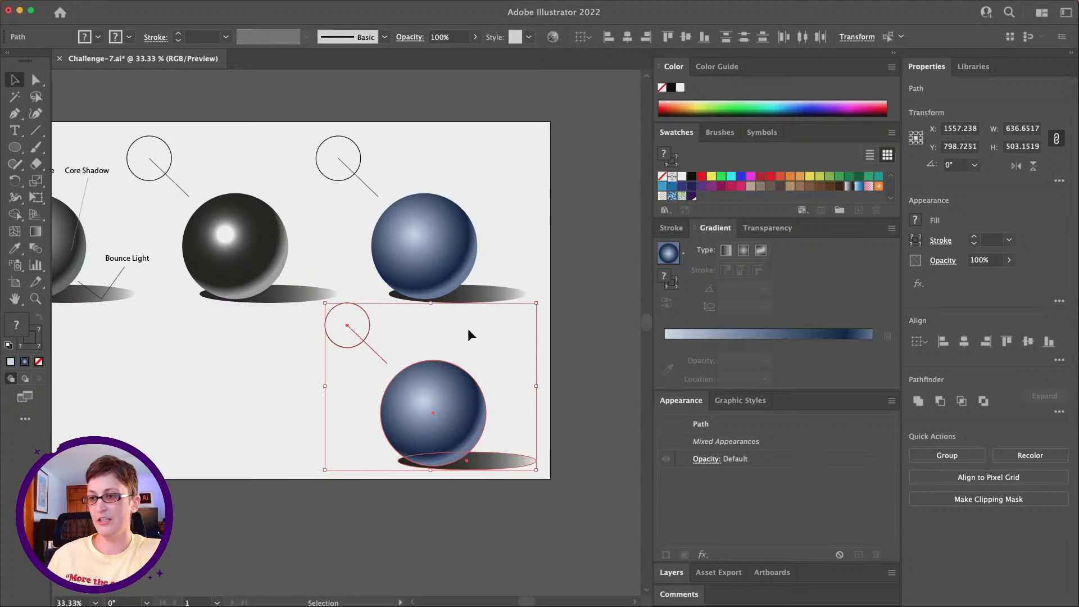
pyautogui.click(469, 335)
# Step: Fill the light source circle of the lower blue sphere with a light orange swatch
pyautogui.click(35, 298)
pyautogui.click(258, 321)
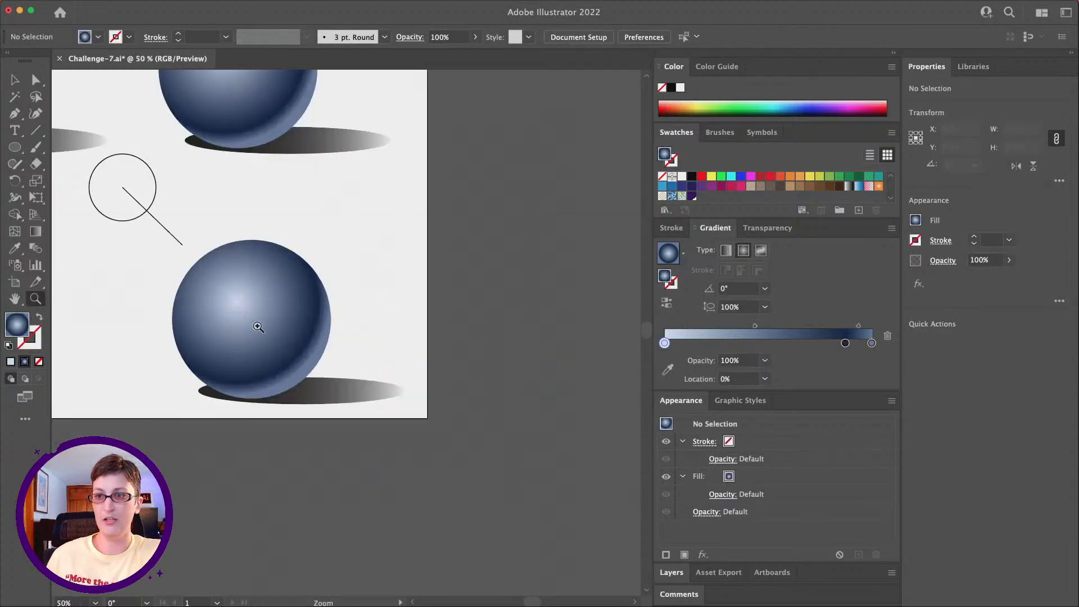
pyautogui.scroll(2, 258, 327)
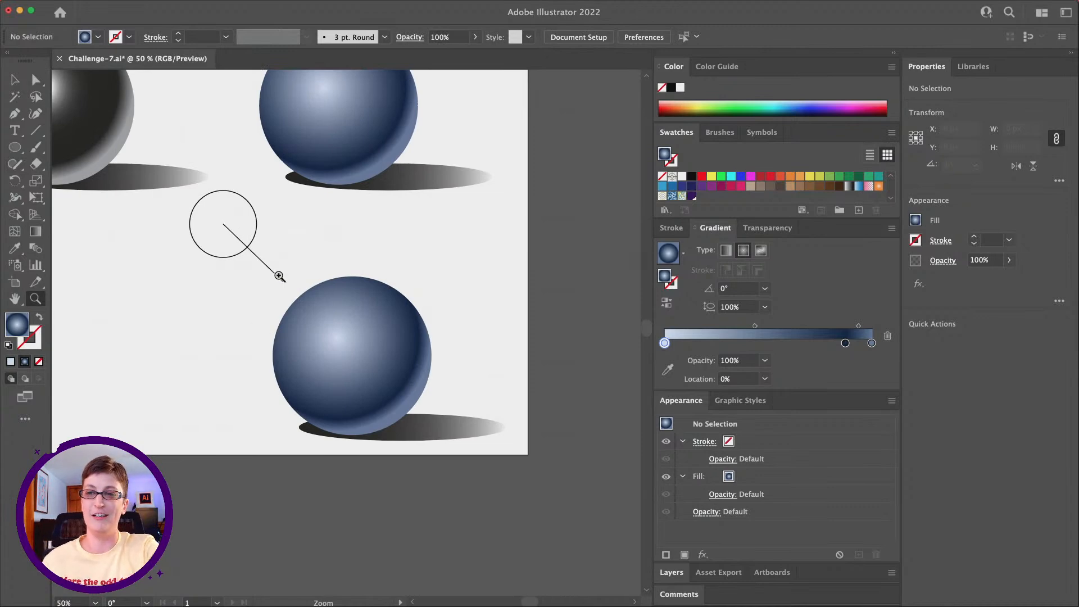
pyautogui.press('v')
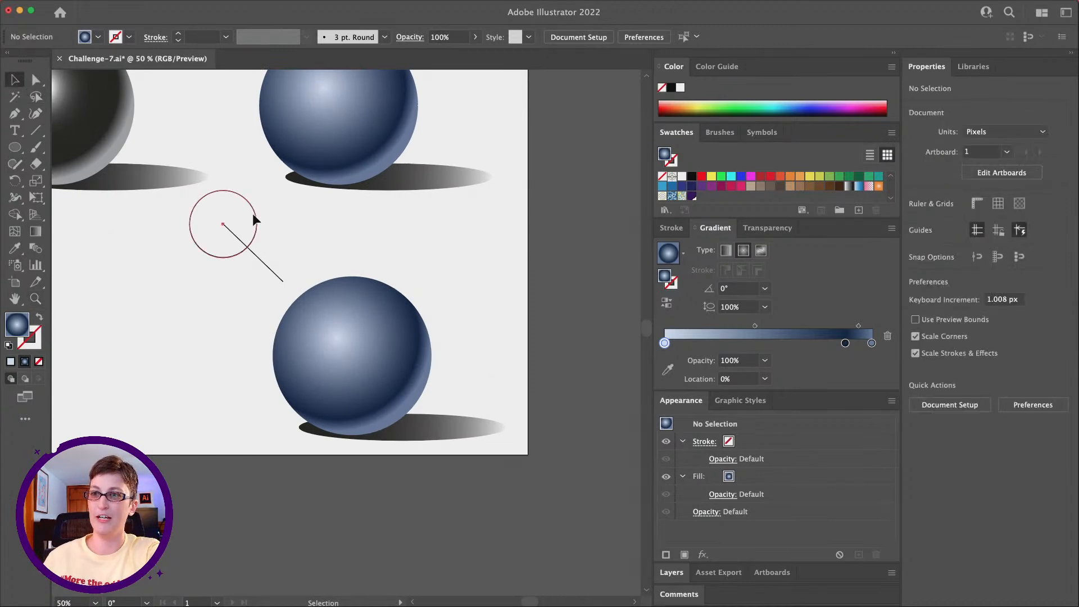
pyautogui.click(221, 254)
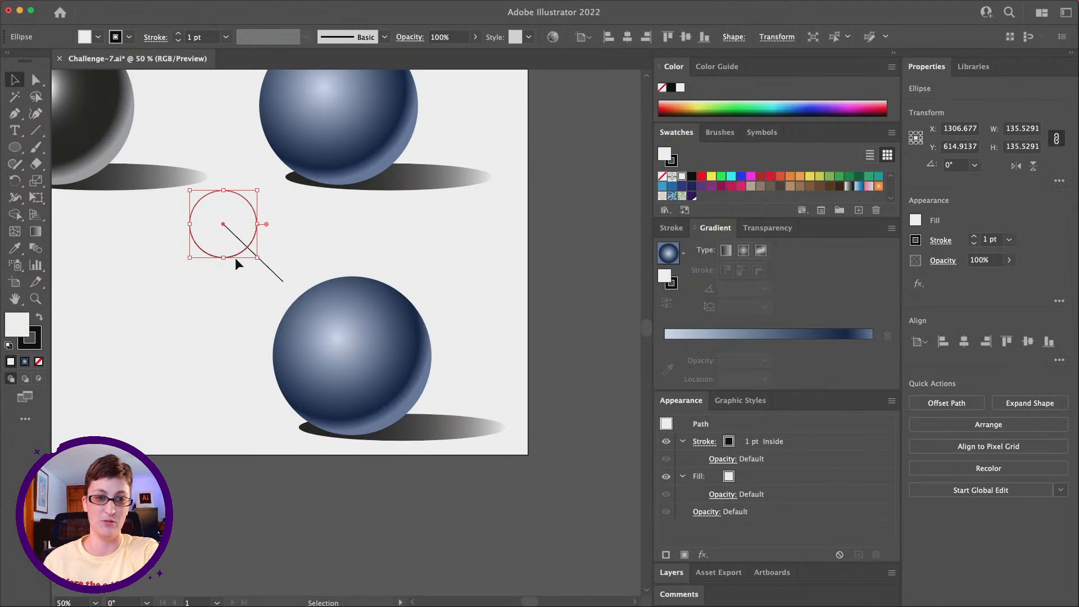
pyautogui.hscroll(-5, 243, 261)
pyautogui.scroll(2, 243, 261)
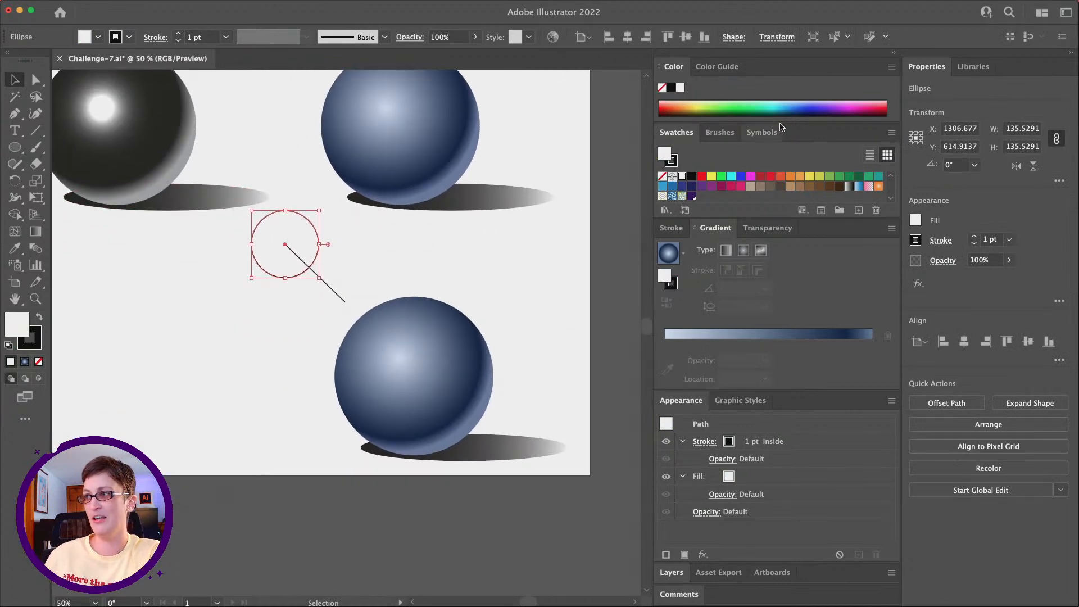
pyautogui.click(800, 176)
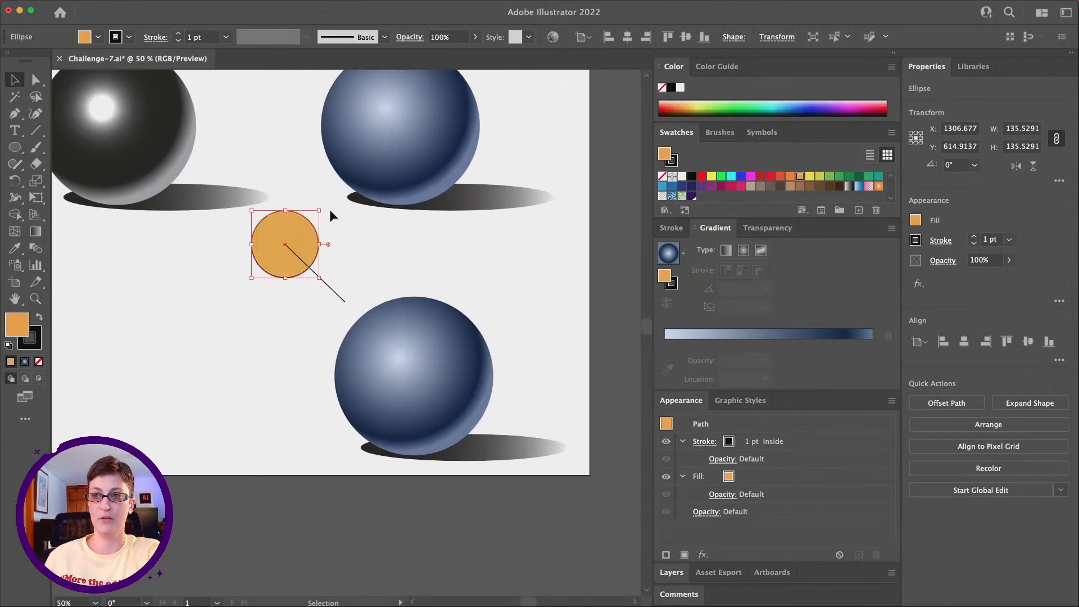
pyautogui.click(413, 272)
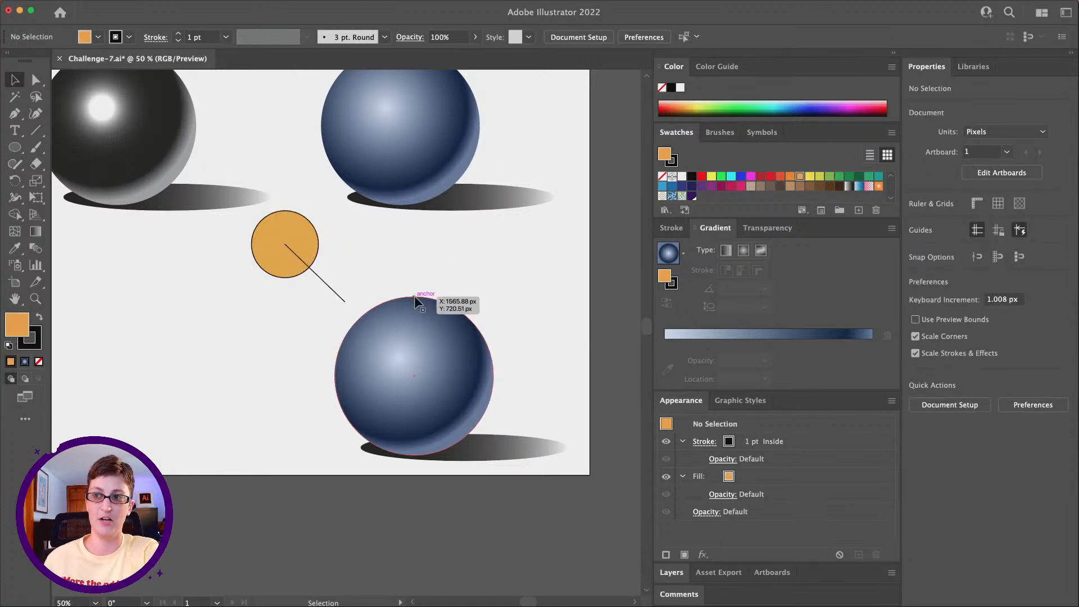
# Step: Recolor the lower sphere's highlight stop light purple with hue 255.7°, saturation 29.8% and brightness 100%
pyautogui.click(402, 363)
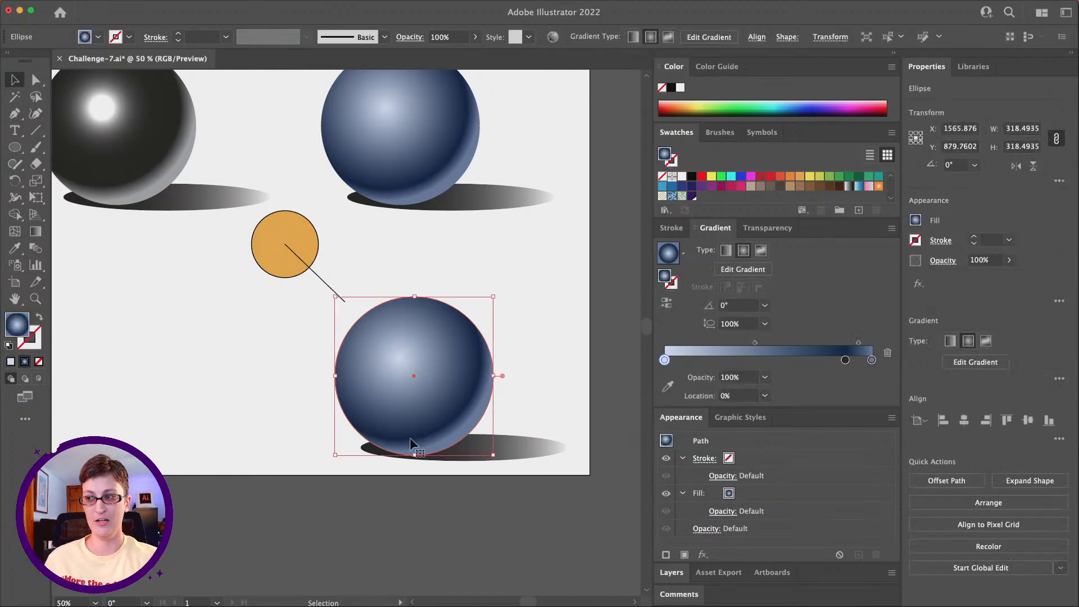
pyautogui.doubleClick(665, 360)
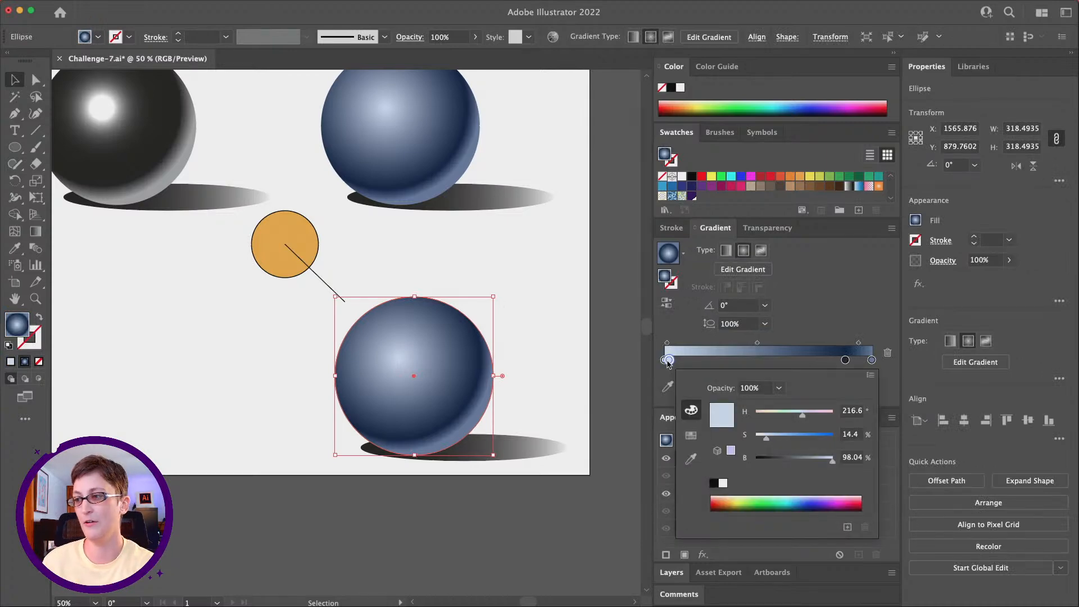
pyautogui.click(667, 361)
pyautogui.moveTo(669, 360); pyautogui.dragTo(664, 360)
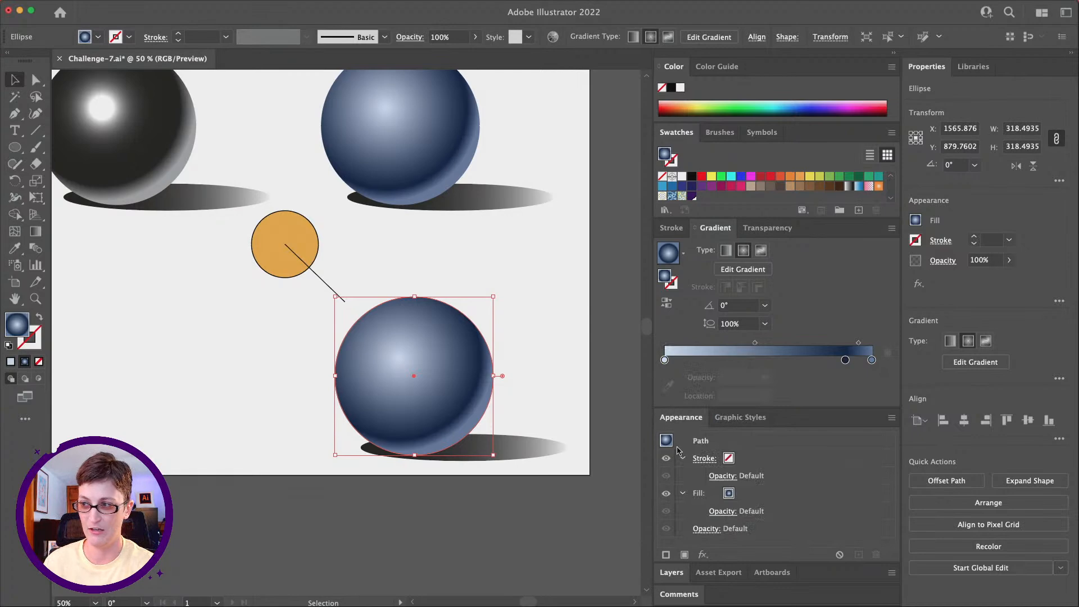
pyautogui.doubleClick(665, 361)
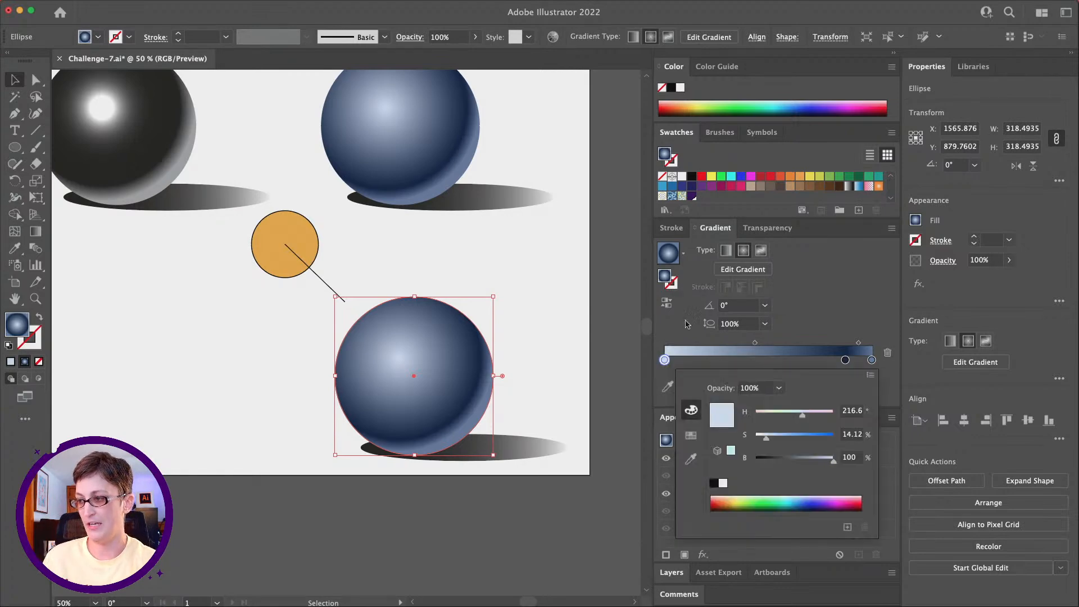
pyautogui.moveTo(767, 442); pyautogui.dragTo(789, 443)
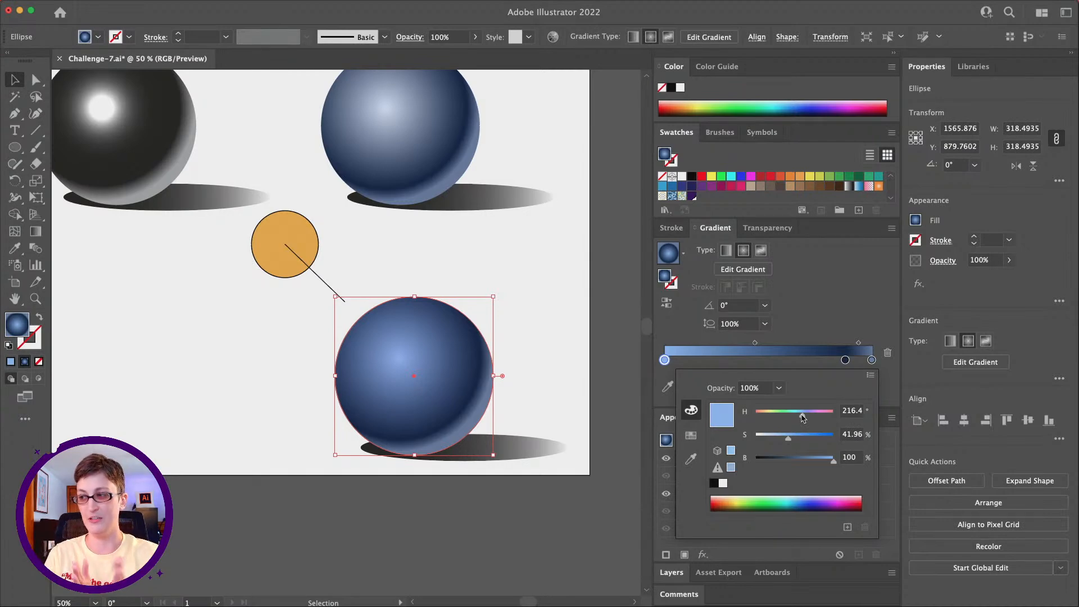
pyautogui.moveTo(803, 417); pyautogui.dragTo(812, 415)
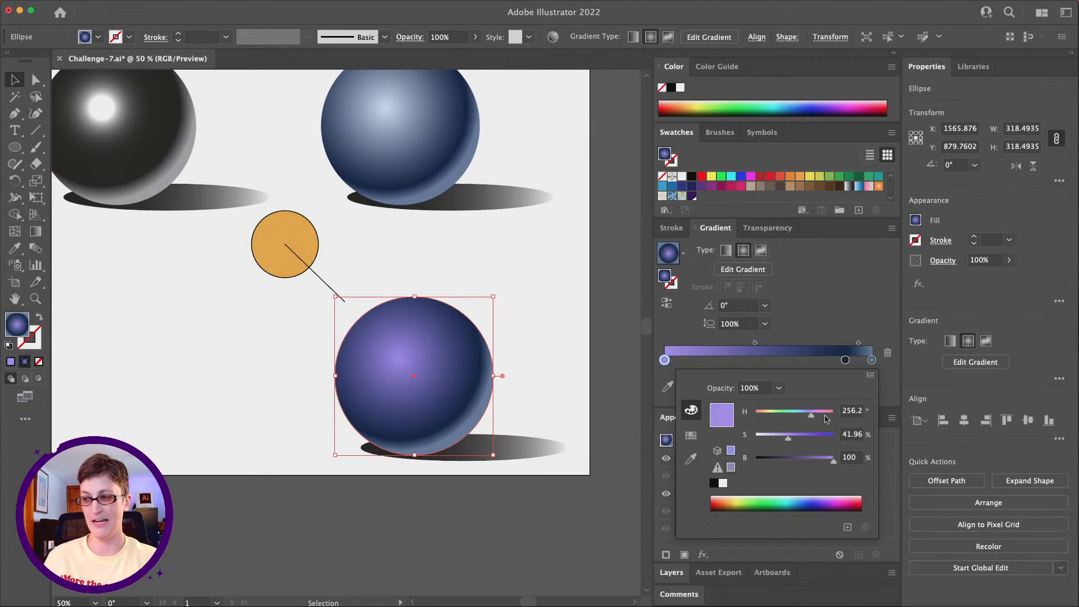
pyautogui.moveTo(798, 438); pyautogui.dragTo(806, 438)
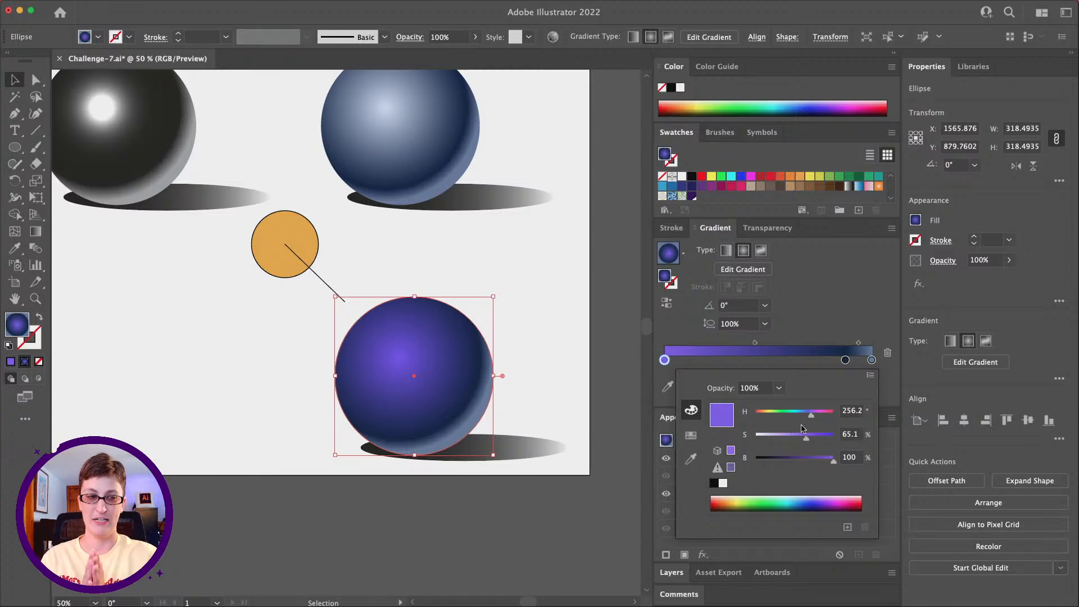
pyautogui.moveTo(814, 436); pyautogui.dragTo(779, 444)
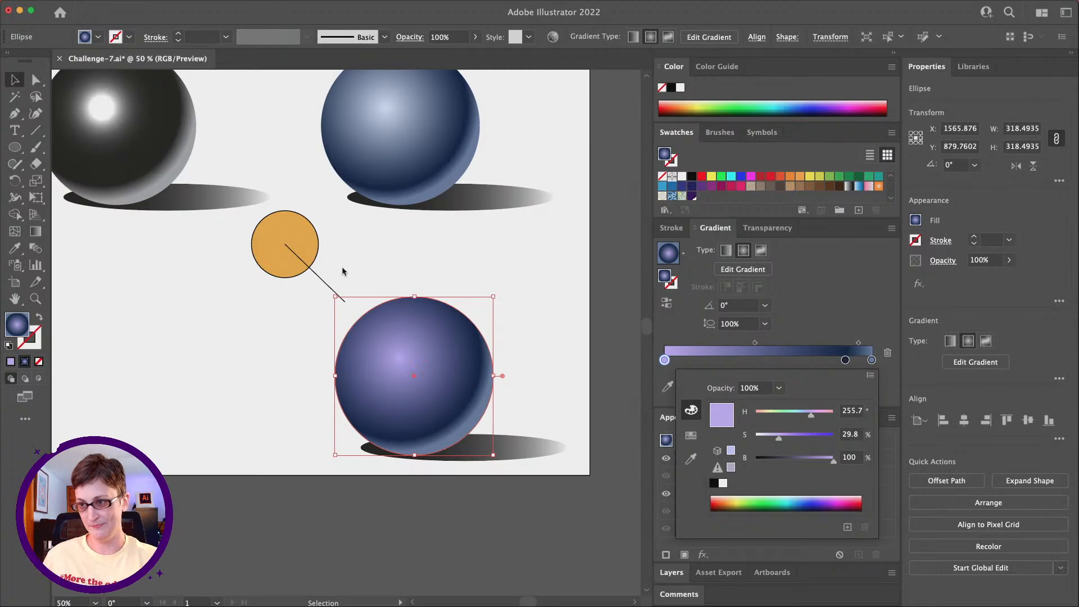
pyautogui.click(395, 261)
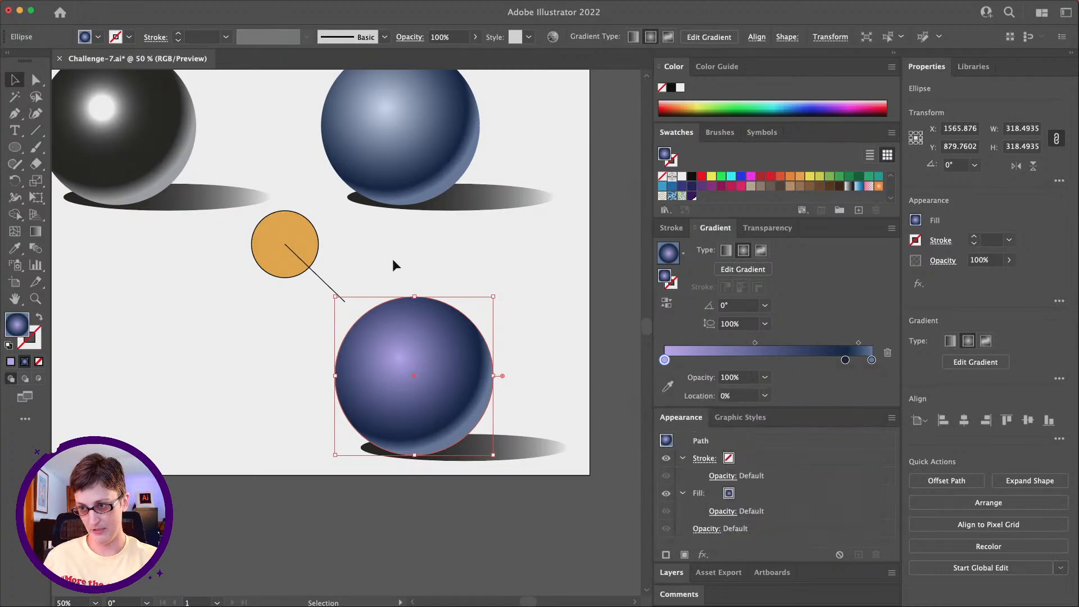
pyautogui.click(394, 260)
pyautogui.scroll(-3, 352, 304)
pyautogui.hscroll(1, 352, 304)
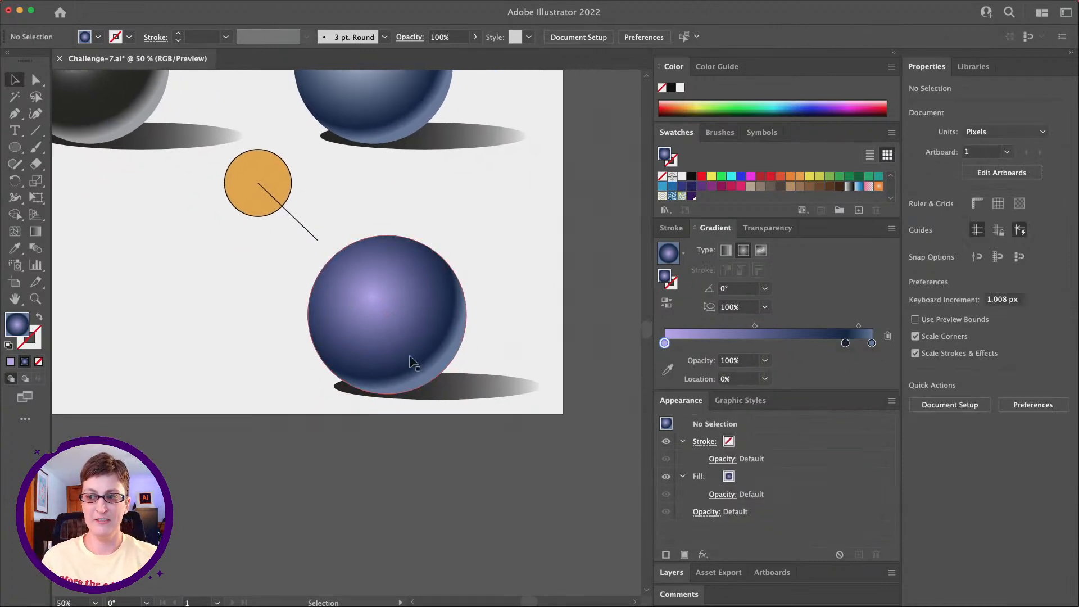
pyautogui.scroll(3, 484, 357)
pyautogui.hscroll(-1, 483, 357)
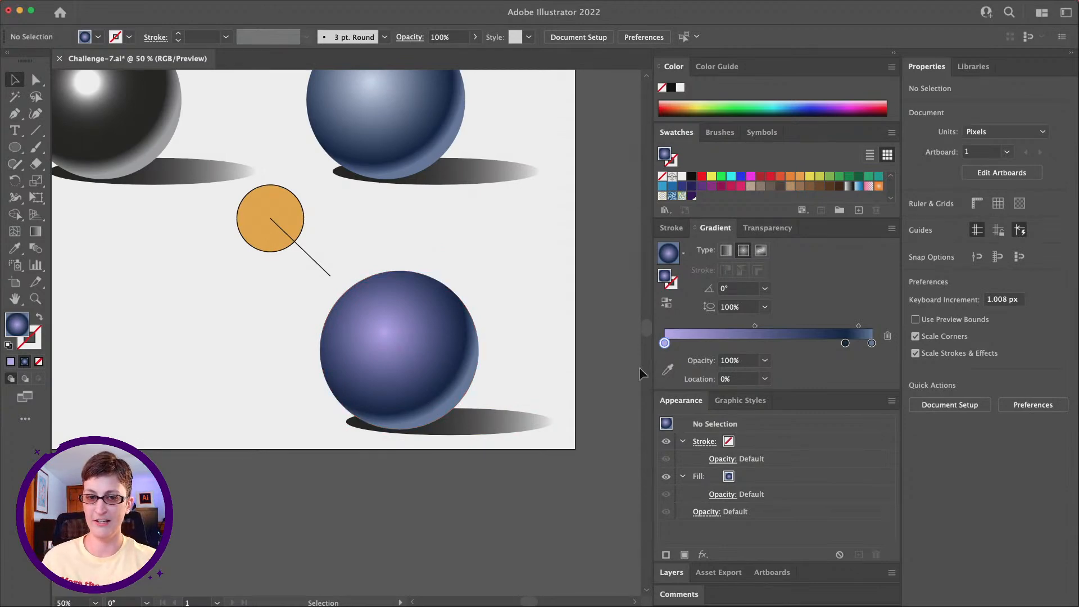
pyautogui.hscroll(-2, 499, 397)
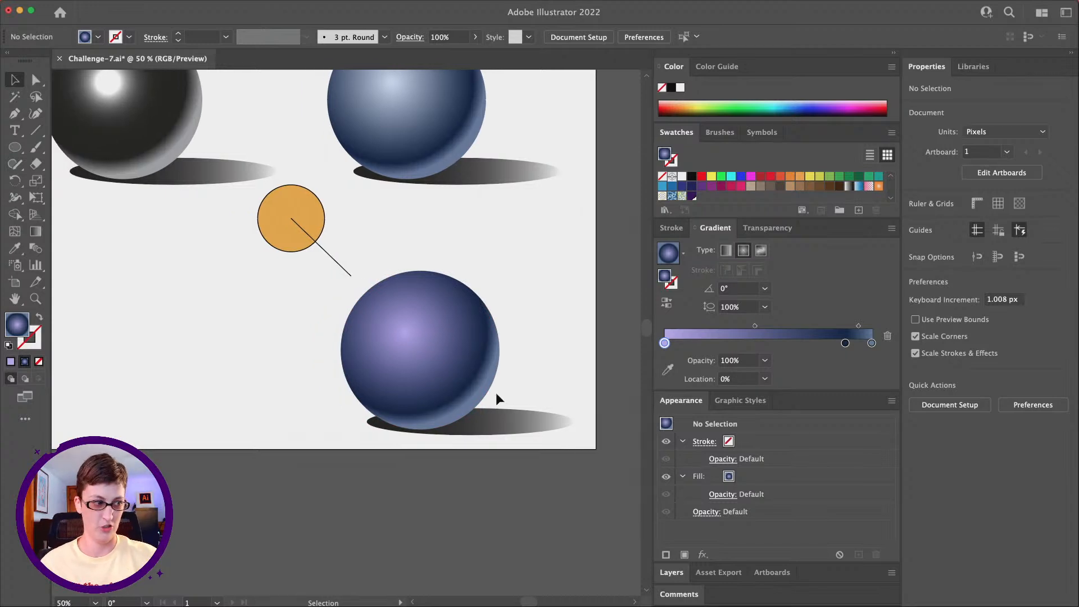
pyautogui.hscroll(-1, 495, 398)
pyautogui.scroll(1, 495, 398)
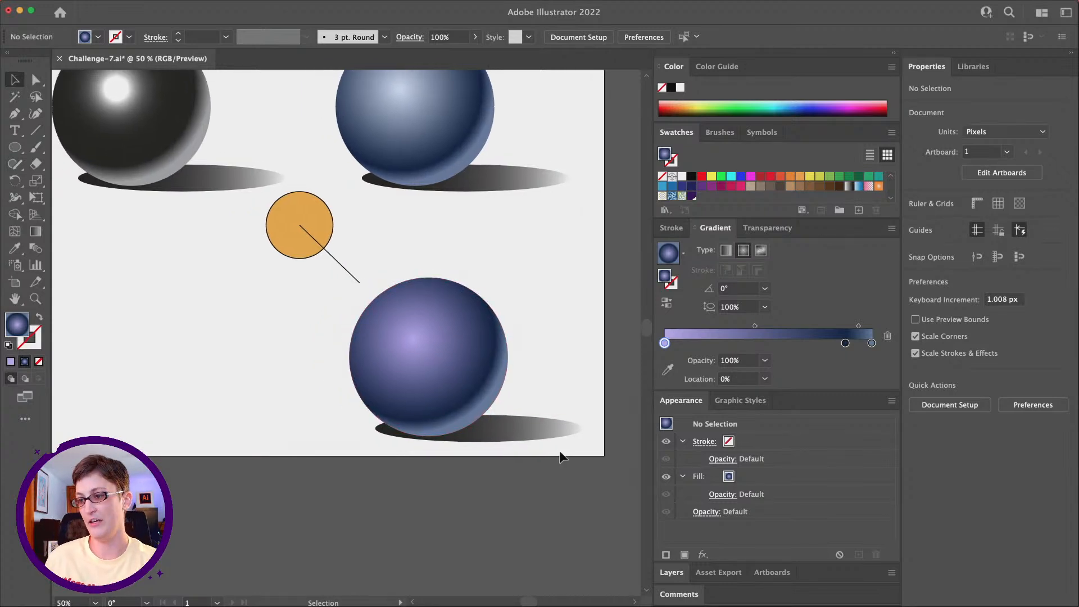
# Step: Duplicate the purple-tinted sphere with its shadow, orange light source and direction line, placing the copies to its left beneath the black sphere
pyautogui.moveTo(587, 469); pyautogui.dragTo(326, 224)
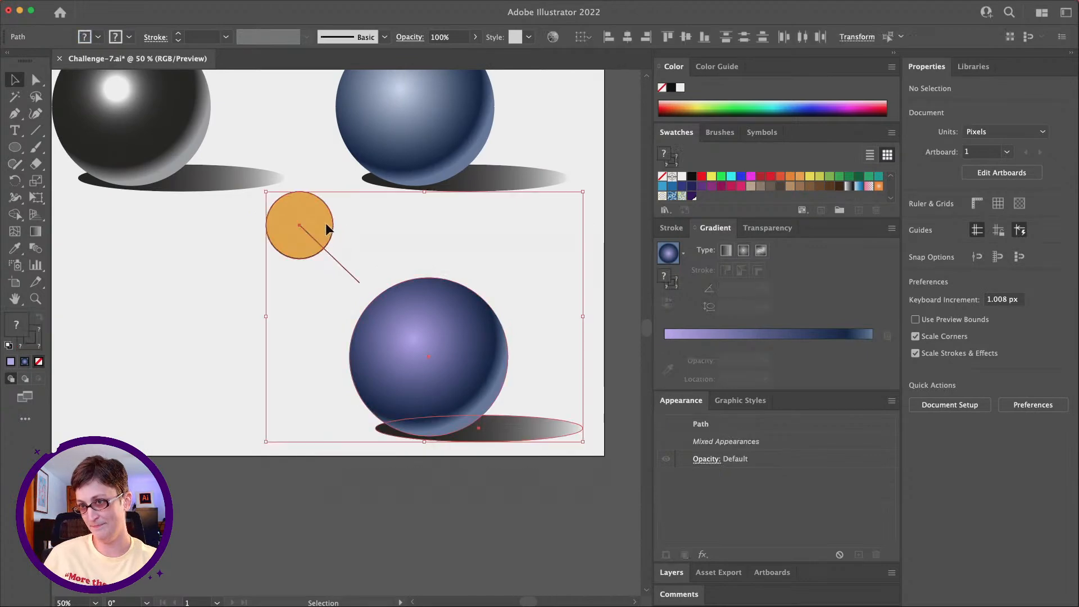
pyautogui.click(35, 298)
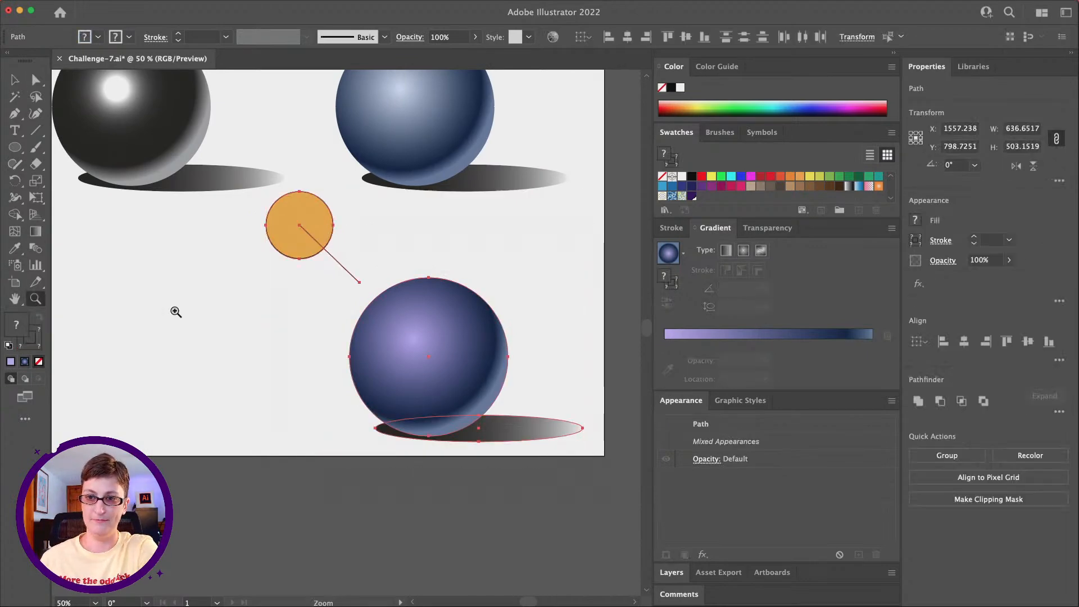
pyautogui.keyDown('alt'); pyautogui.click(308, 312); pyautogui.keyUp('alt')
pyautogui.keyDown('alt'); pyautogui.click(236, 299); pyautogui.keyUp('alt')
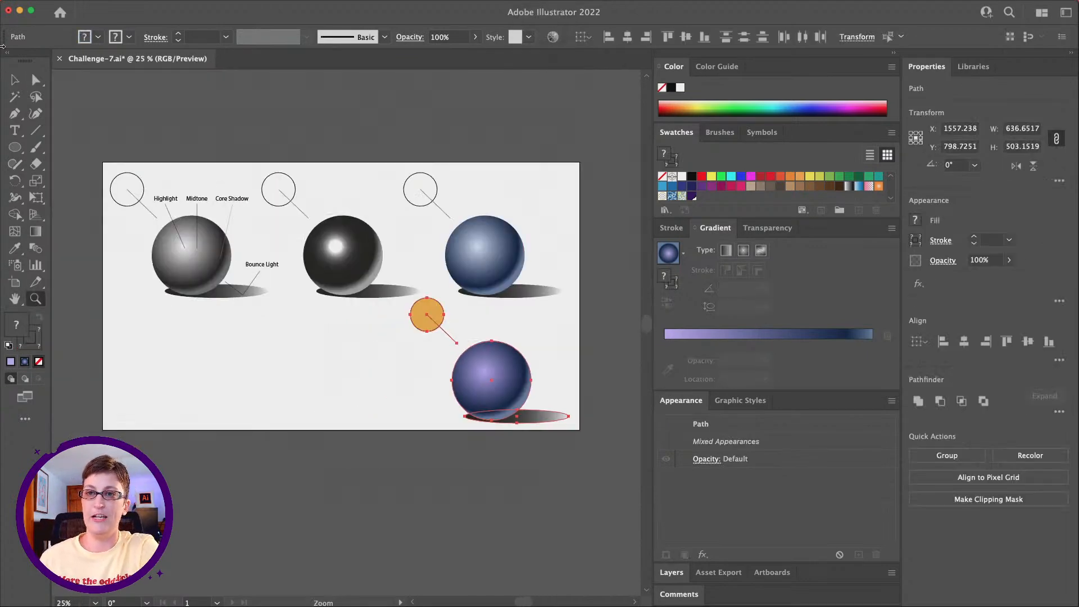
pyautogui.click(16, 80)
pyautogui.moveTo(492, 368); pyautogui.dragTo(356, 370)
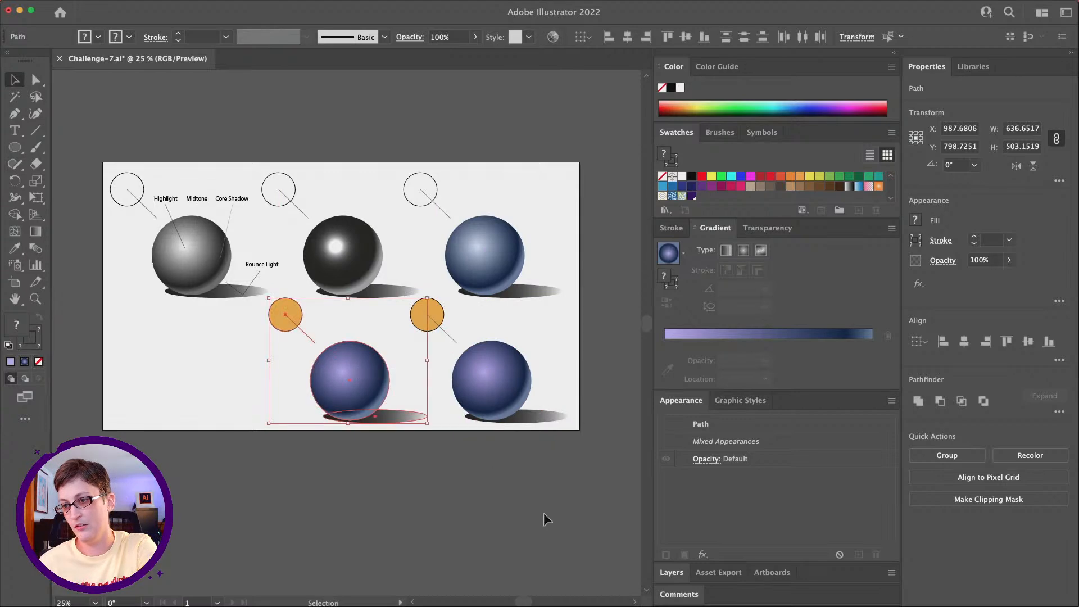
# Step: Move the whole upper row of spheres, labels, lines and light circles slightly up, away from the lower row
pyautogui.click(545, 514)
pyautogui.moveTo(72, 131); pyautogui.dragTo(536, 287)
pyautogui.click(460, 457)
# Step: Draw a rectangle about 639 by 108 px across the base of the lower middle sphere and fill it with the light orange swatch
pyautogui.press('z')
pyautogui.click(374, 397)
pyautogui.click(337, 319)
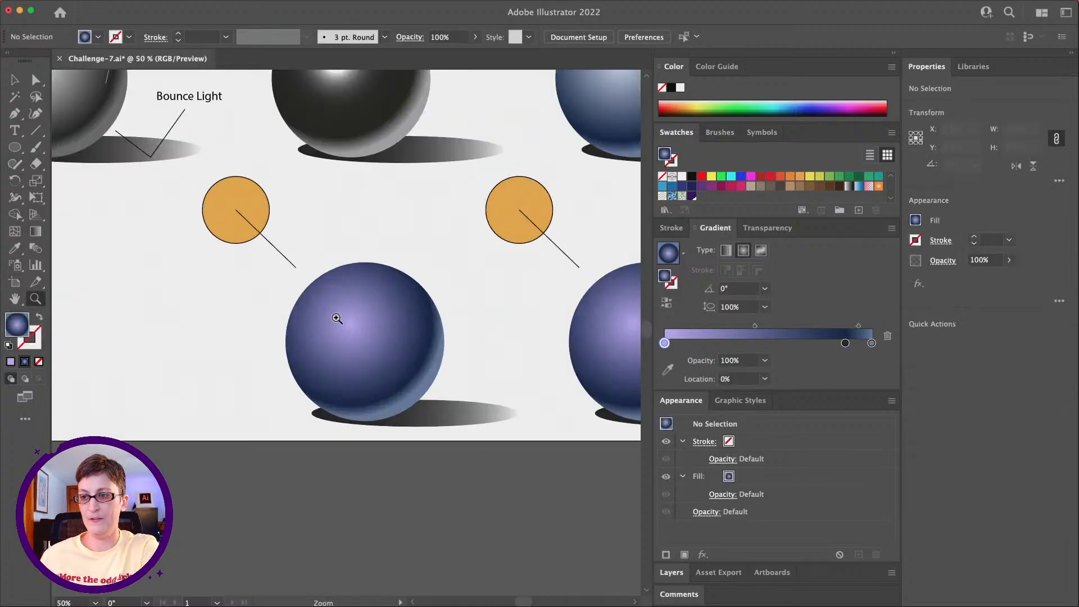
pyautogui.scroll(2, 337, 314)
pyautogui.keyDown('alt'); pyautogui.click(336, 318); pyautogui.keyUp('alt')
pyautogui.scroll(-1, 337, 319)
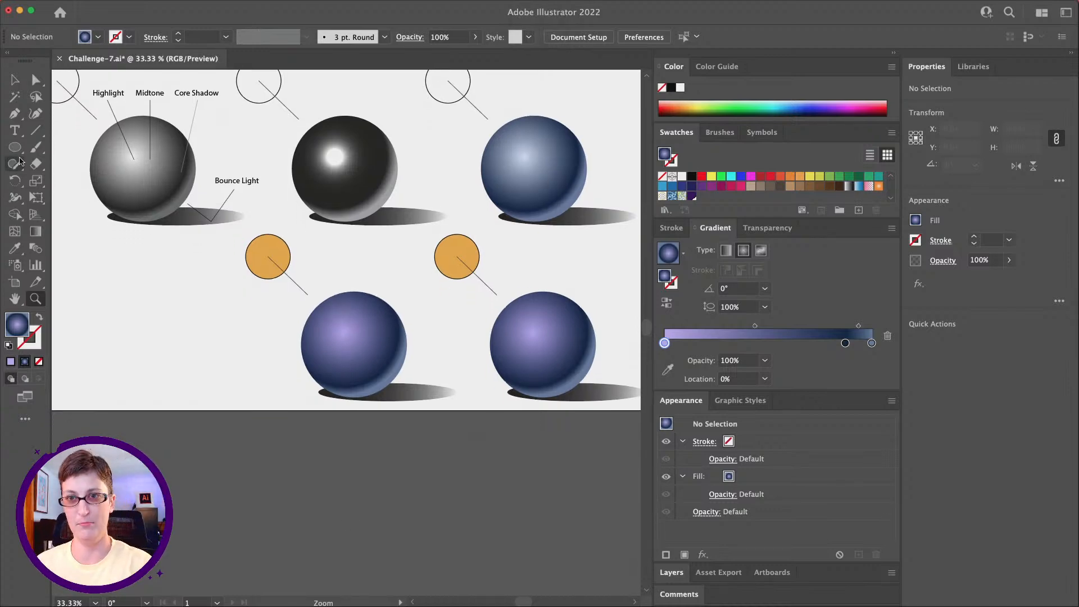
pyautogui.click(15, 147)
pyautogui.moveTo(17, 149); pyautogui.dragTo(102, 145)
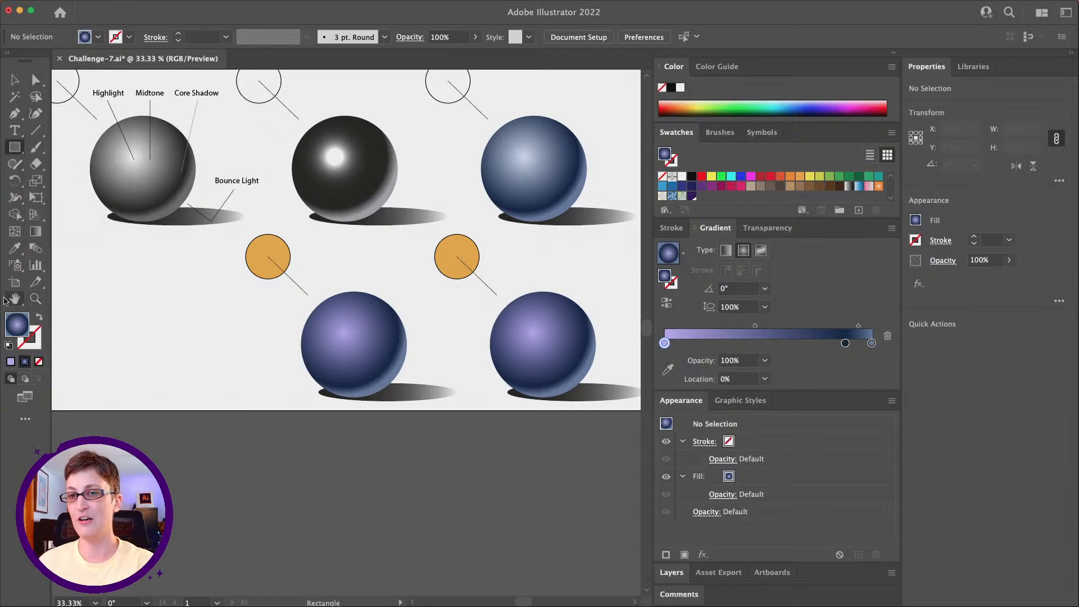
pyautogui.moveTo(251, 370); pyautogui.dragTo(463, 406)
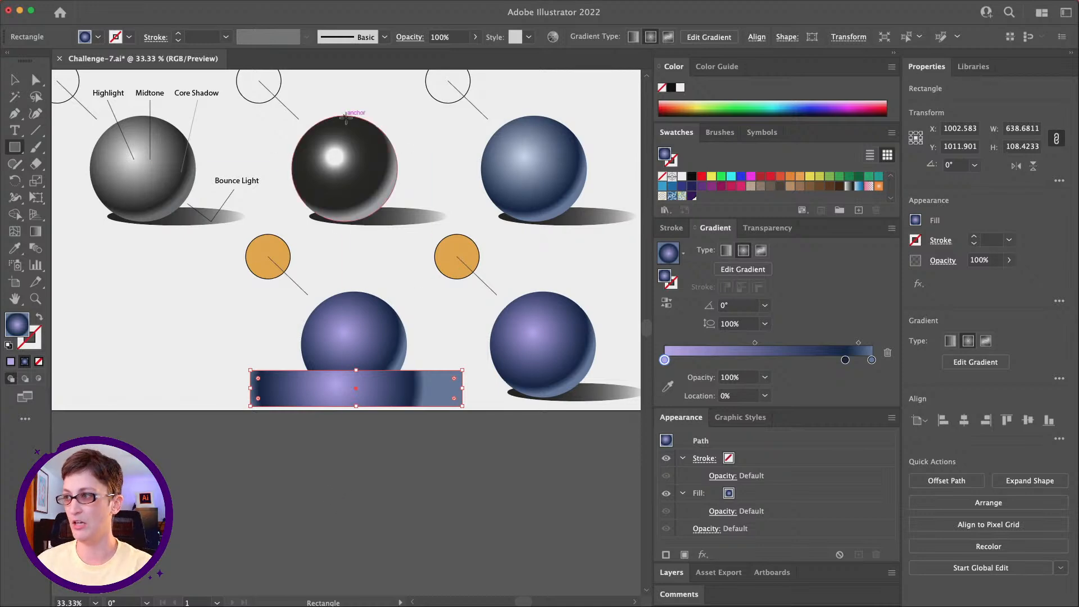
pyautogui.click(800, 178)
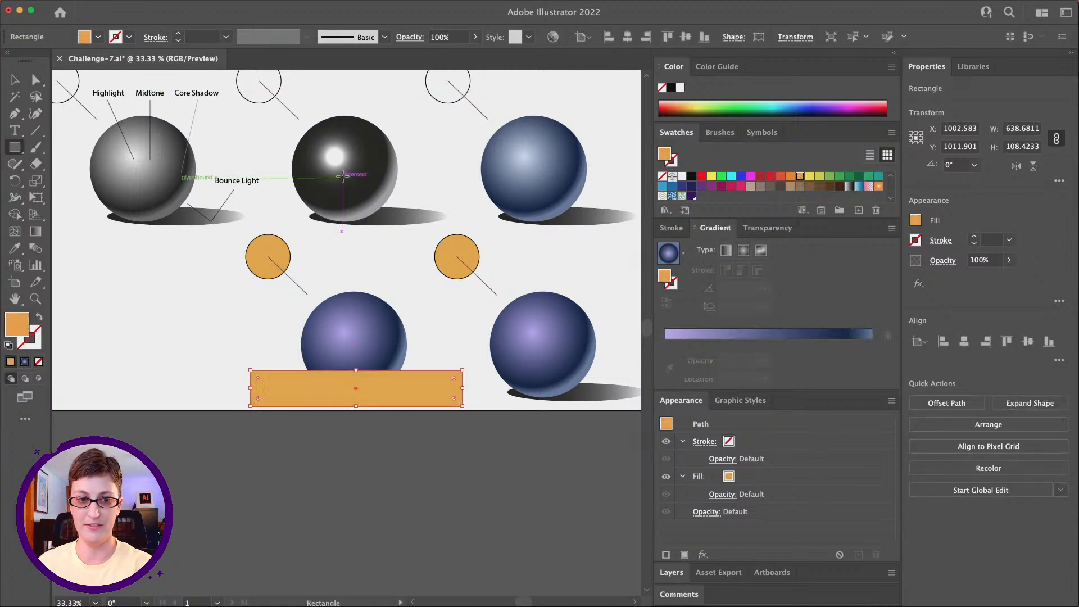
# Step: Send the orange rectangle to the back, behind the lower middle sphere and its cast shadow
pyautogui.moveTo(3, 2)
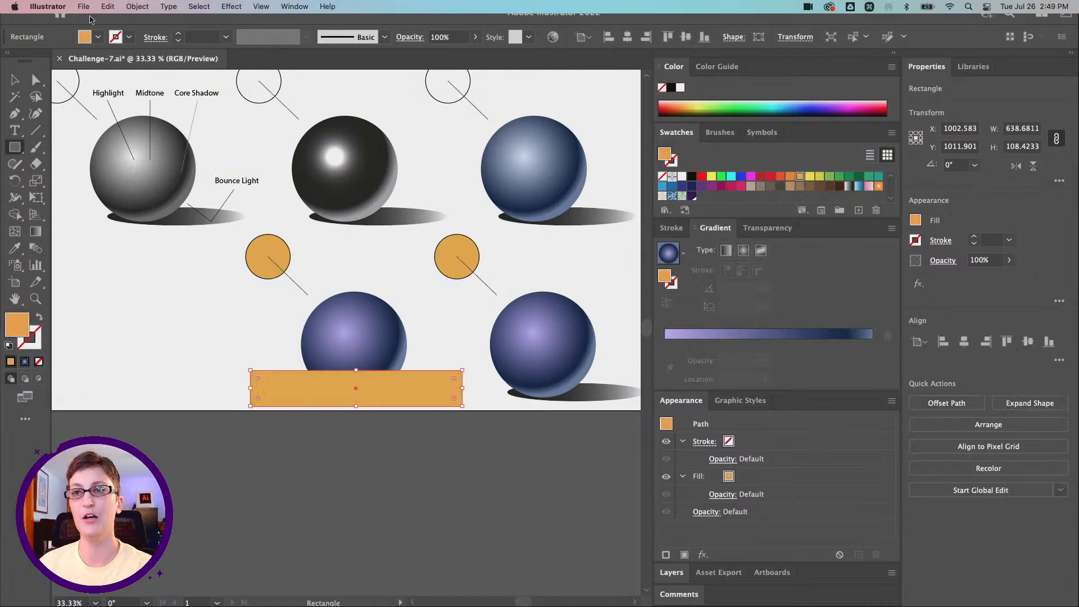
pyautogui.click(139, 7)
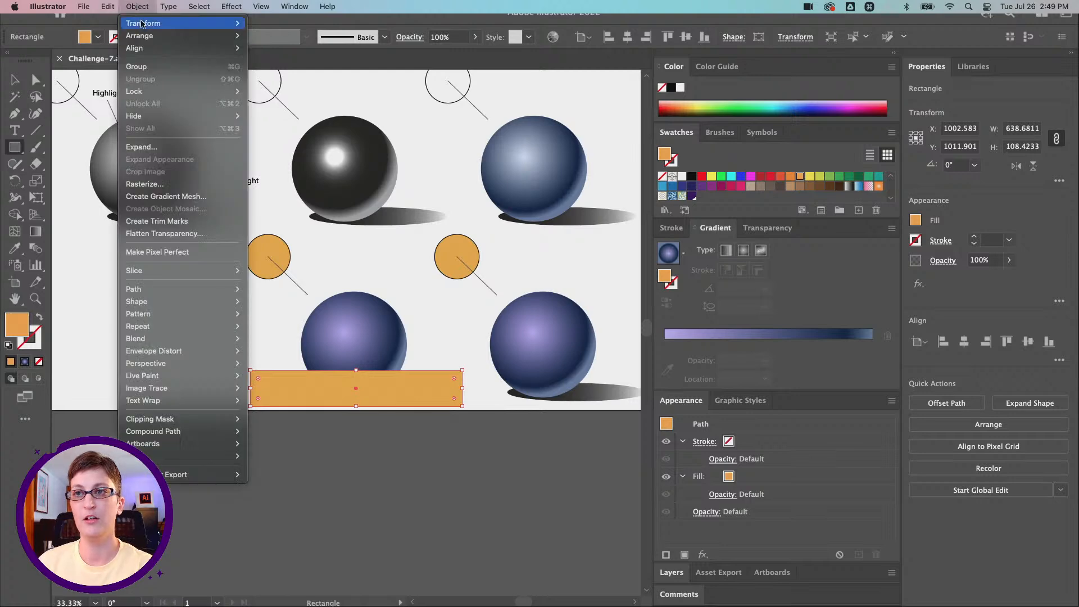
pyautogui.moveTo(141, 35)
pyautogui.click(316, 63)
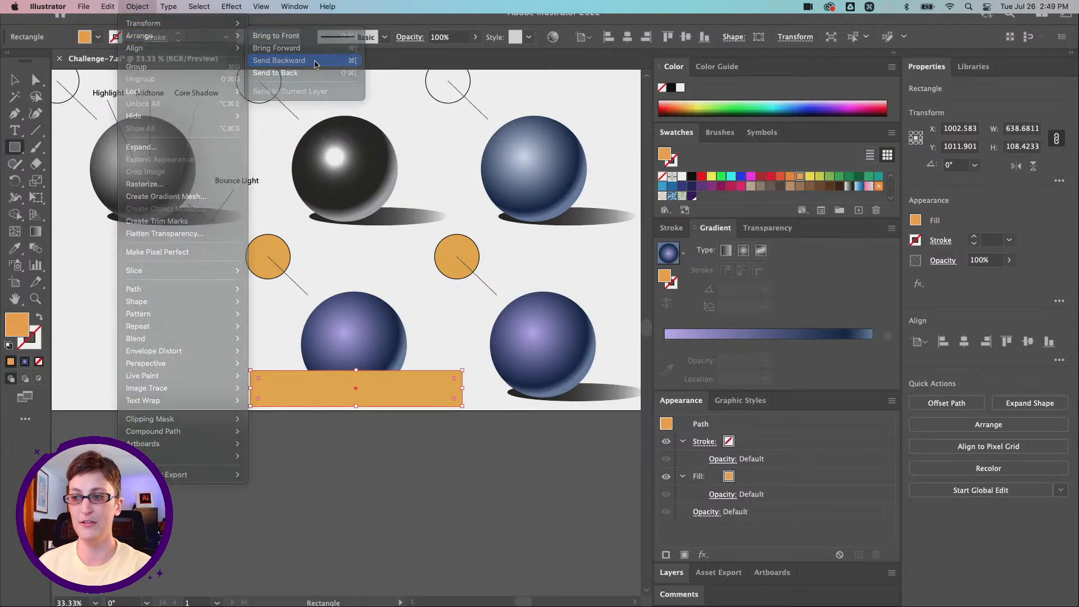
pyautogui.click(136, 7)
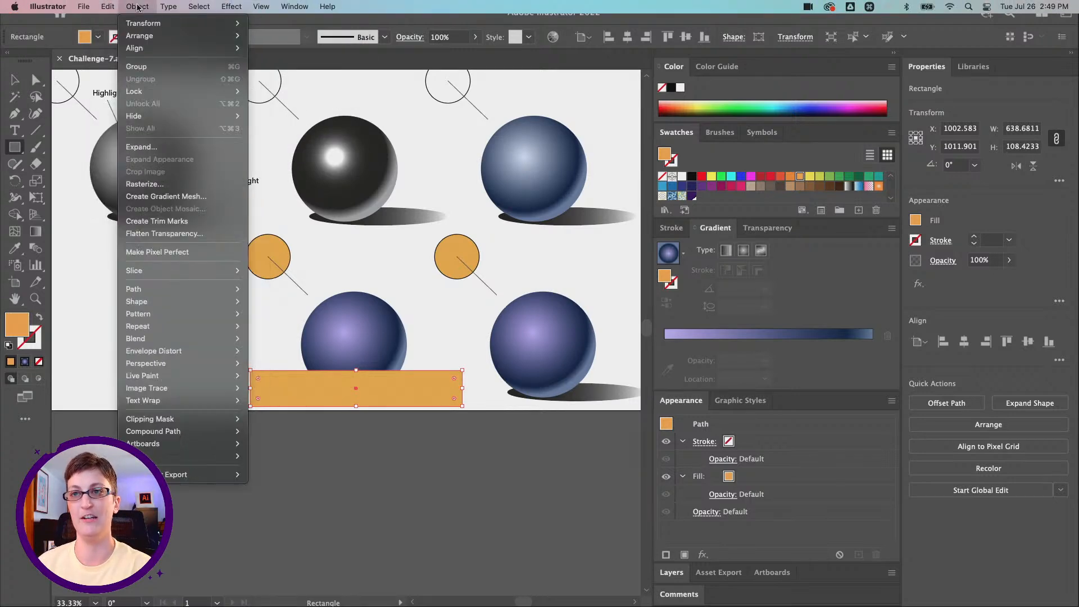
pyautogui.moveTo(140, 35)
pyautogui.click(325, 76)
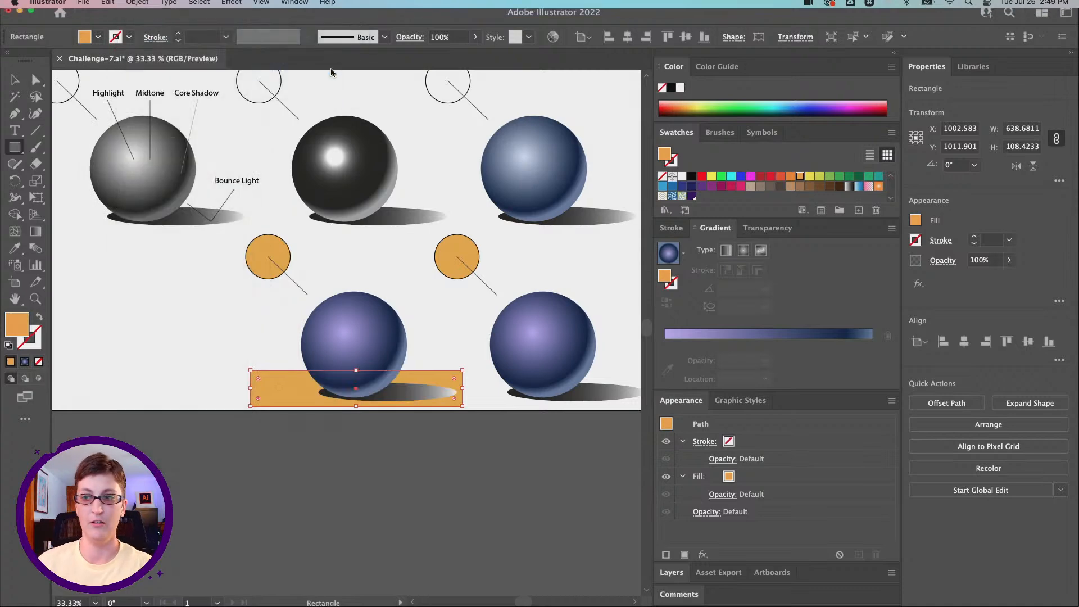
pyautogui.press('v')
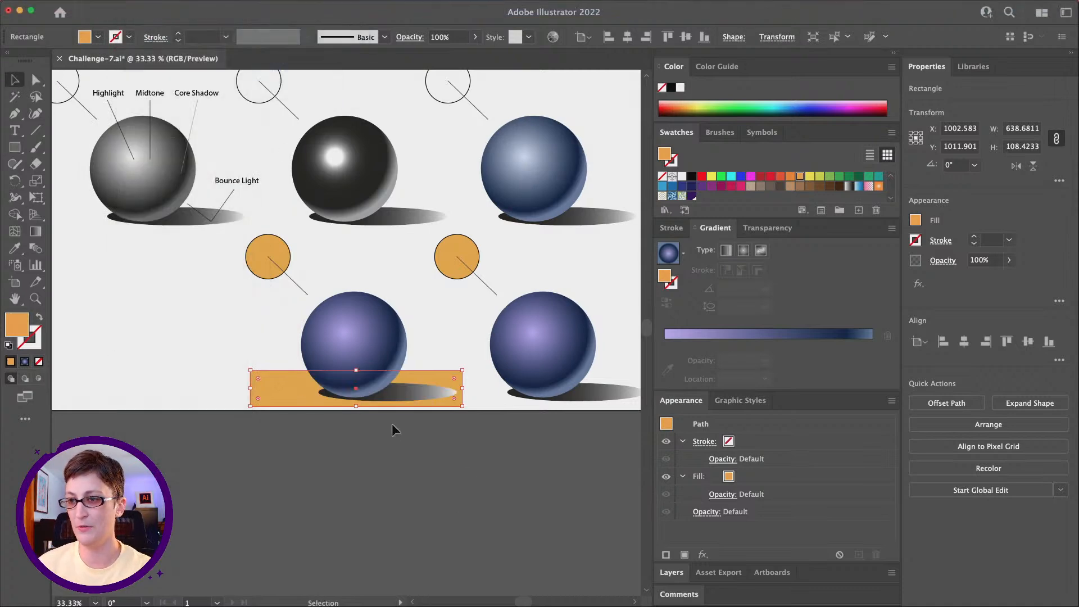
pyautogui.click(438, 421)
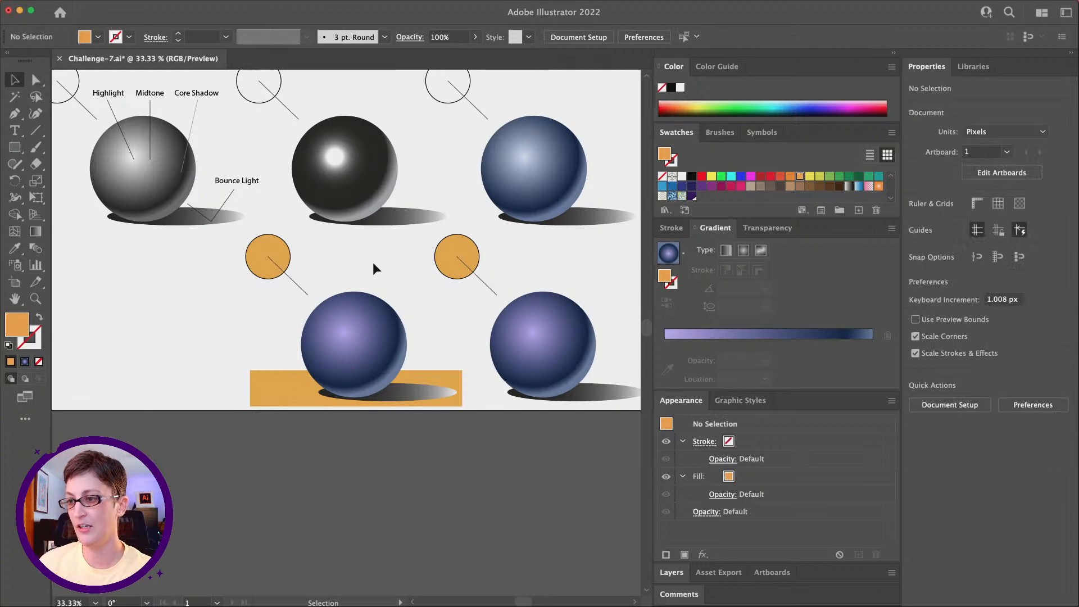
# Step: Set the blending mode of the cast shadow over the orange rectangle to Multiply
pyautogui.click(417, 392)
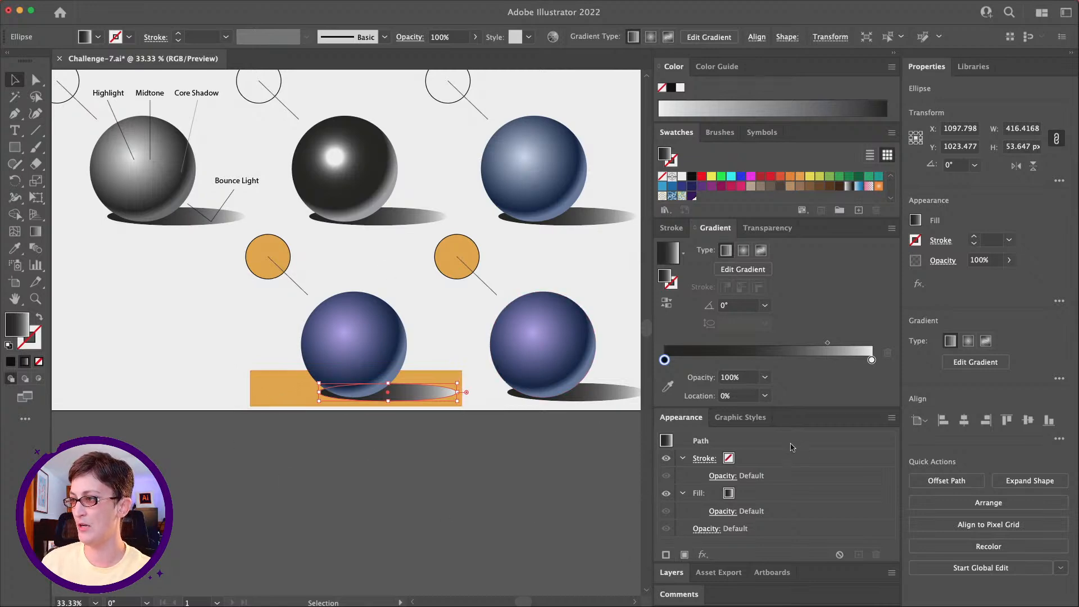
pyautogui.click(768, 228)
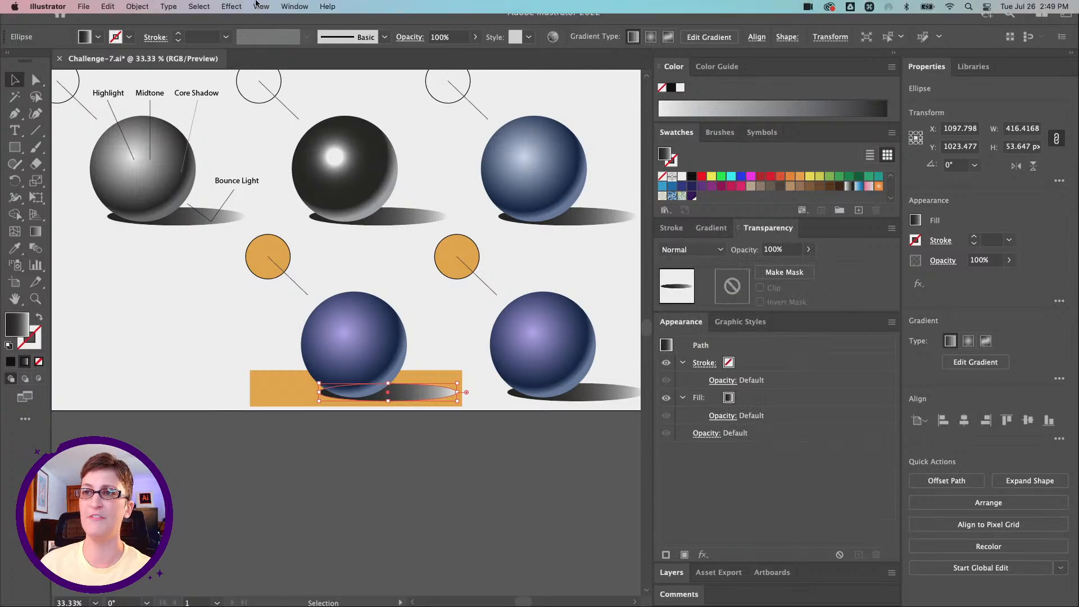
pyautogui.click(257, 5)
pyautogui.moveTo(282, 5)
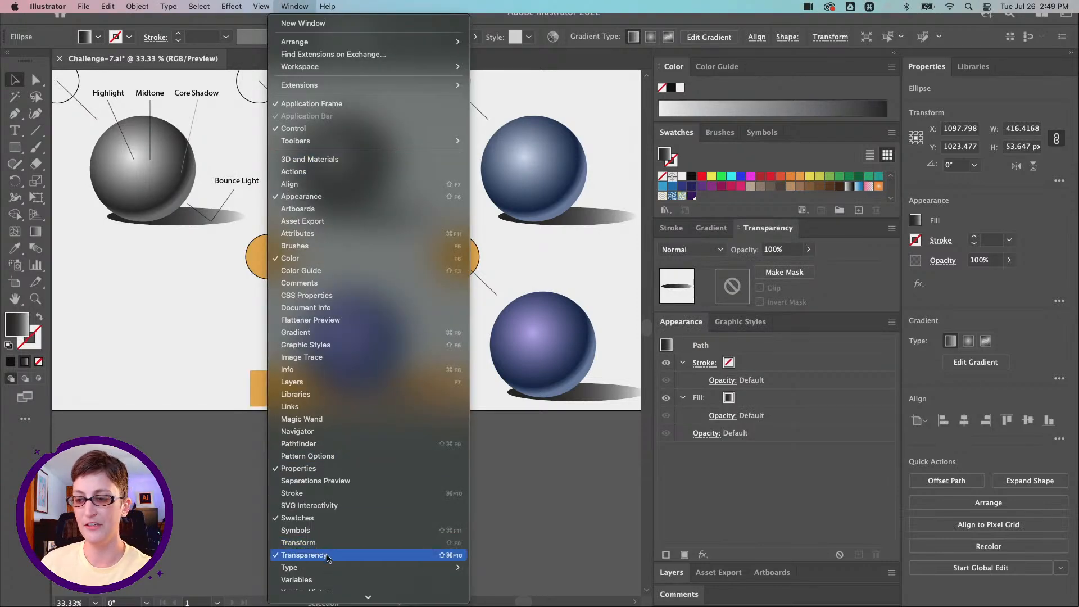
pyautogui.click(299, 6)
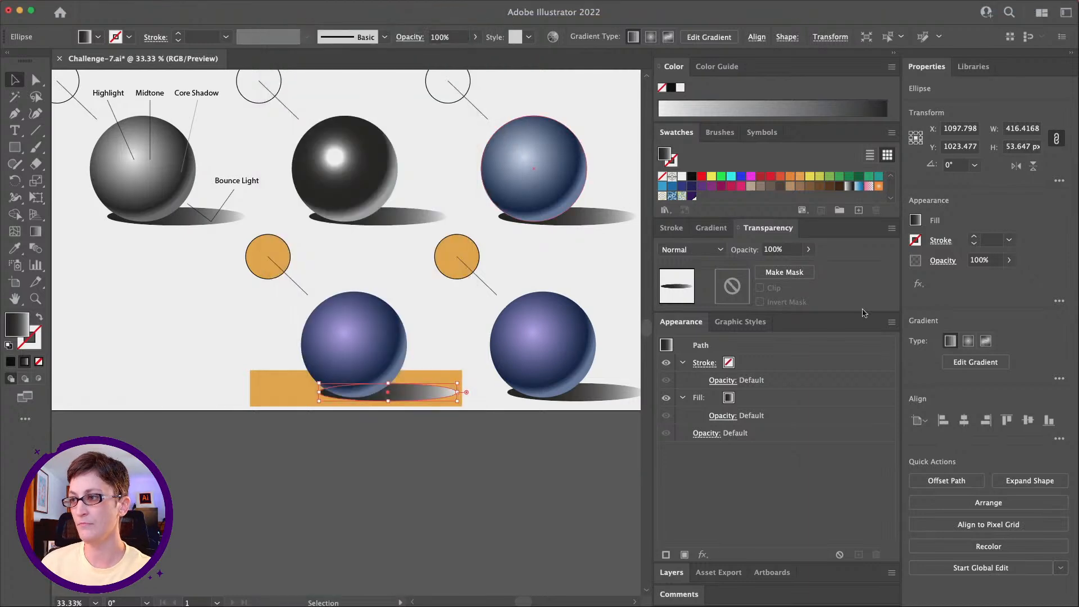
pyautogui.click(696, 248)
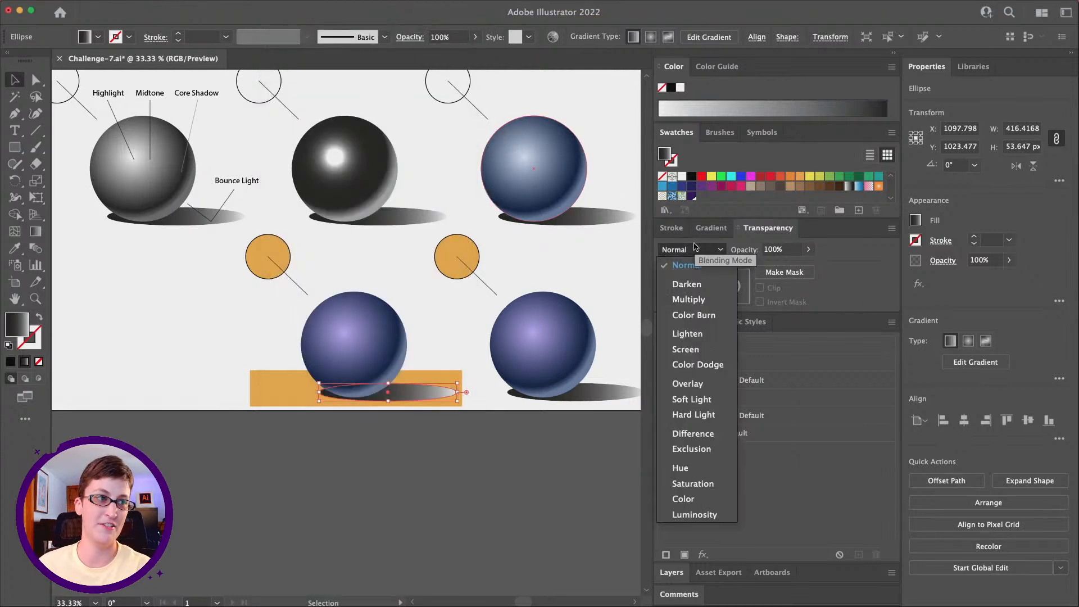
pyautogui.click(695, 300)
pyautogui.click(385, 459)
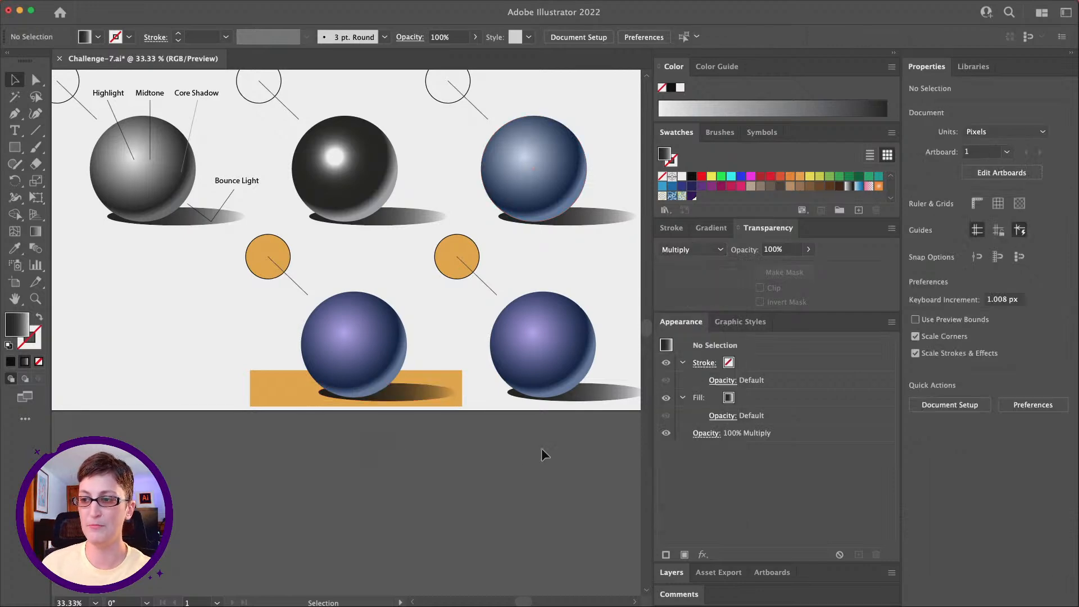
# Step: Examine how the multiplied cast shadow blends into the orange rectangle beneath the lower middle sphere
pyautogui.click(438, 395)
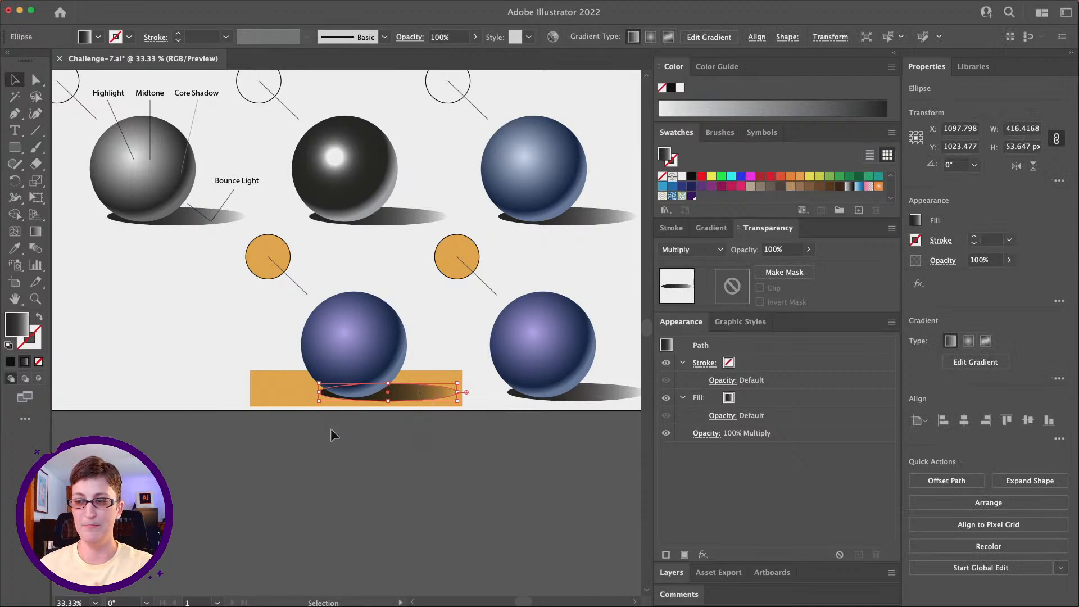
pyautogui.click(277, 392)
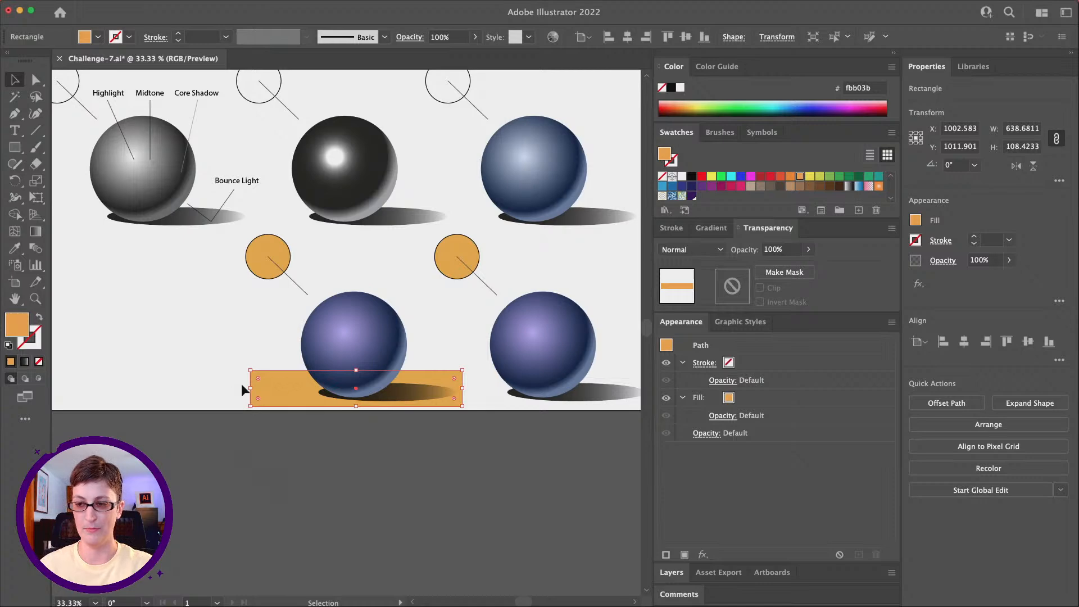
pyautogui.click(291, 433)
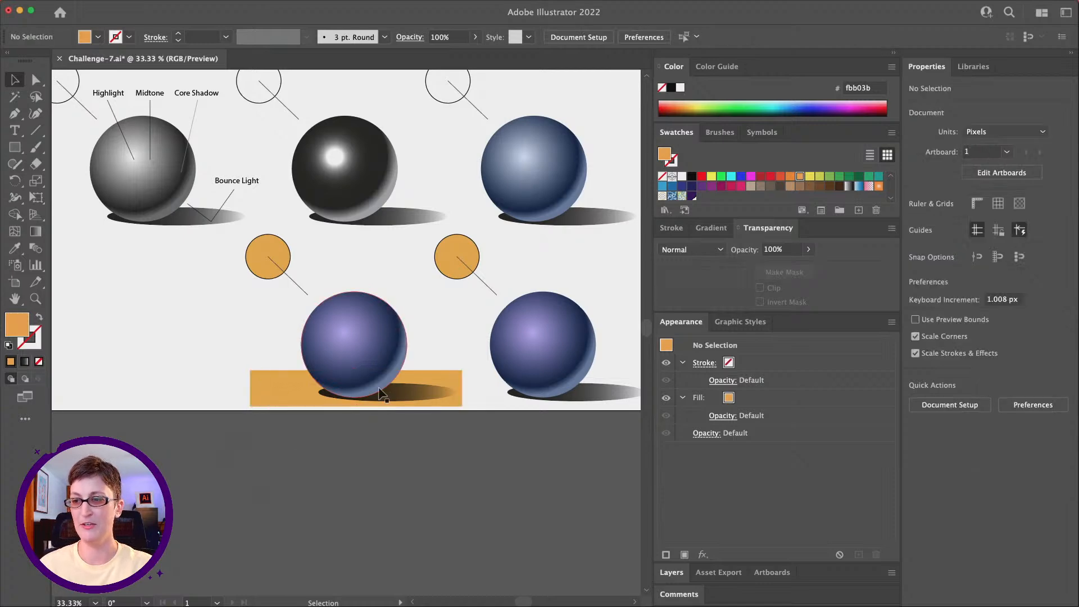
pyautogui.click(417, 398)
pyautogui.click(452, 438)
pyautogui.click(441, 397)
pyautogui.press('z')
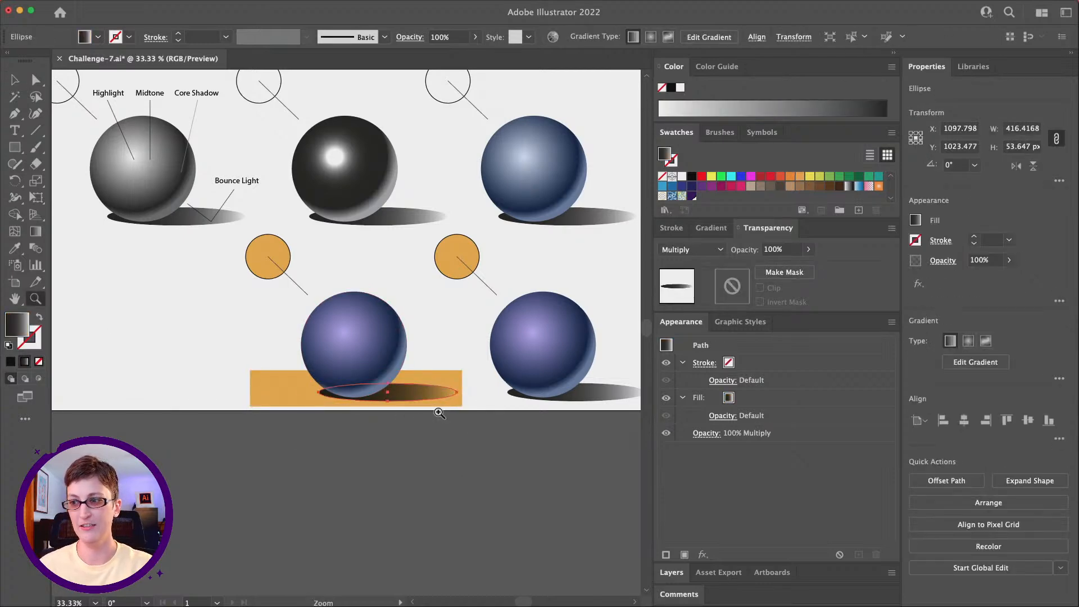
pyautogui.click(432, 404)
pyautogui.hscroll(-3, 303, 330)
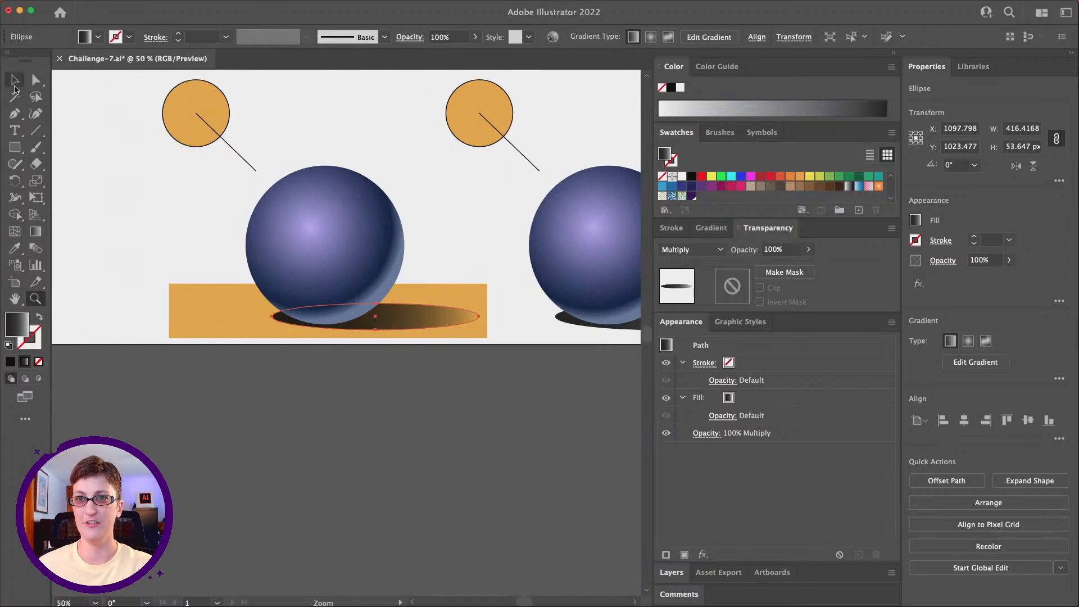
pyautogui.click(15, 81)
pyautogui.click(234, 316)
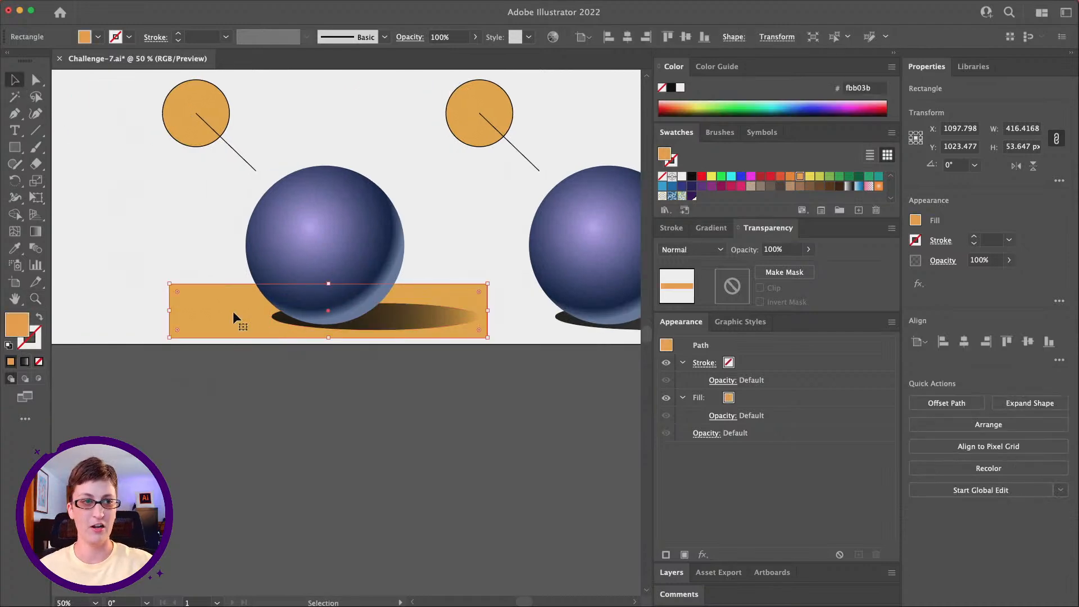
pyautogui.click(396, 327)
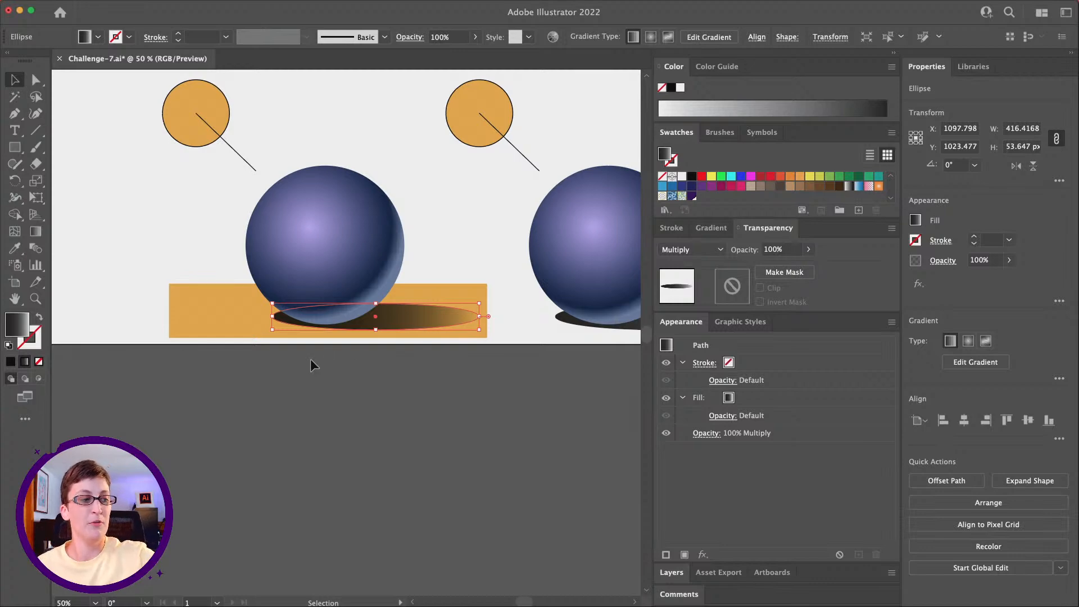
# Step: Draw a small white circle about 18 px across on the black sphere, just below its highlight
pyautogui.hscroll(-3, 203, 331)
pyautogui.scroll(2, 204, 331)
pyautogui.scroll(5, 203, 332)
pyautogui.hscroll(-5, 203, 332)
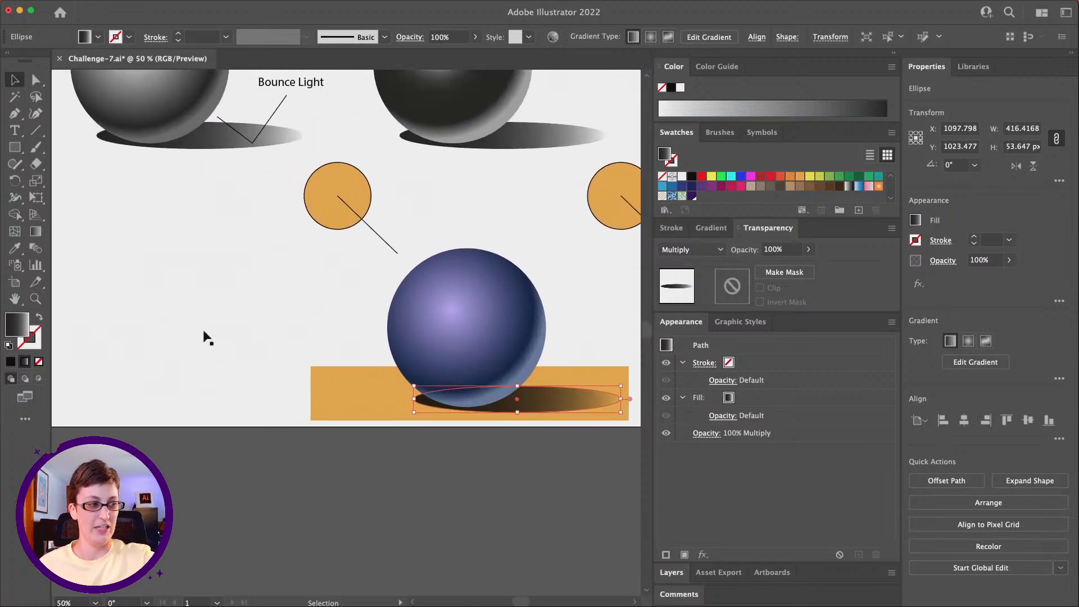
pyautogui.hscroll(5, 204, 332)
pyautogui.scroll(1, 204, 332)
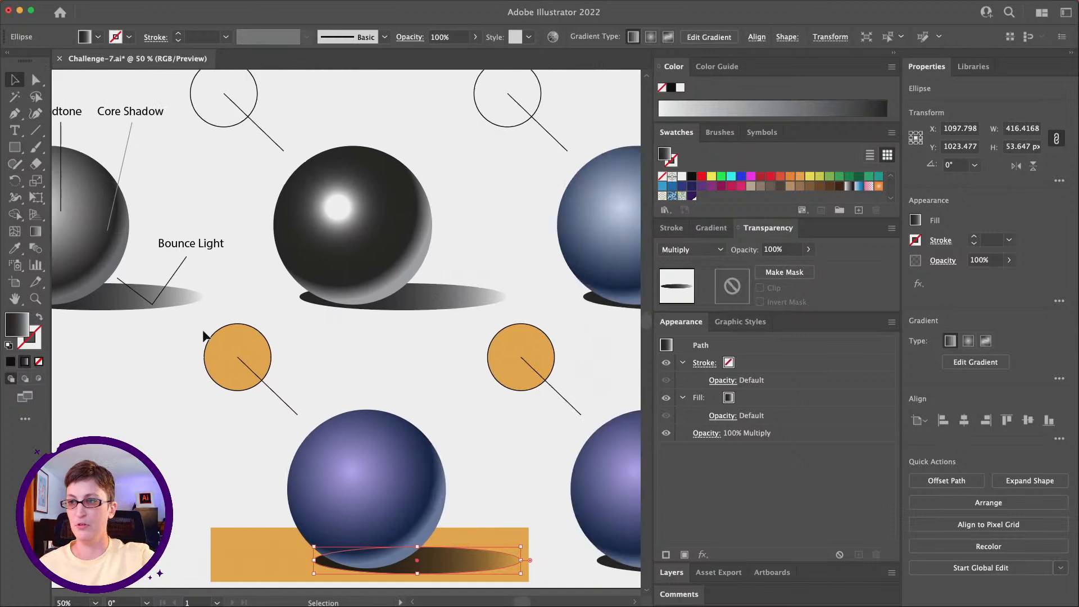
pyautogui.click(444, 265)
pyautogui.moveTo(15, 147); pyautogui.dragTo(95, 185)
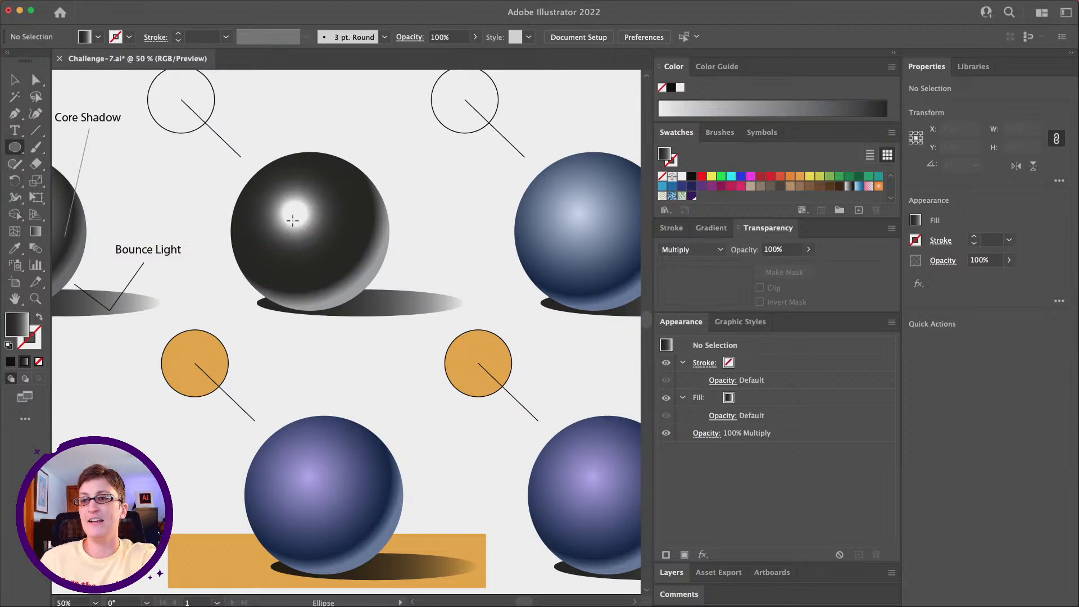
pyautogui.moveTo(310, 231); pyautogui.dragTo(315, 236)
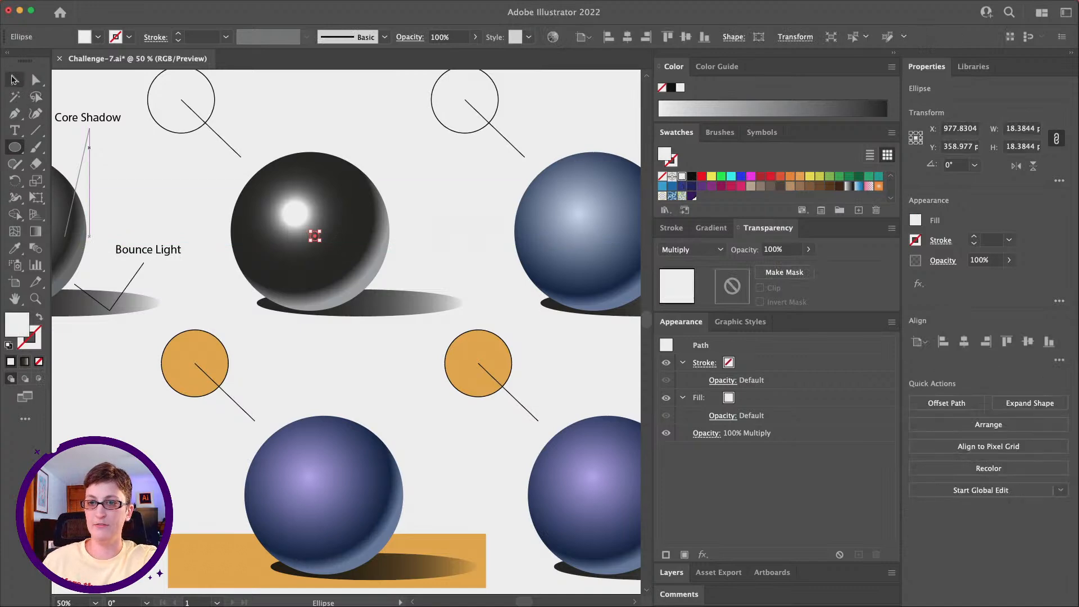
# Step: Set the small white circle's blending mode to Normal
pyautogui.click(14, 80)
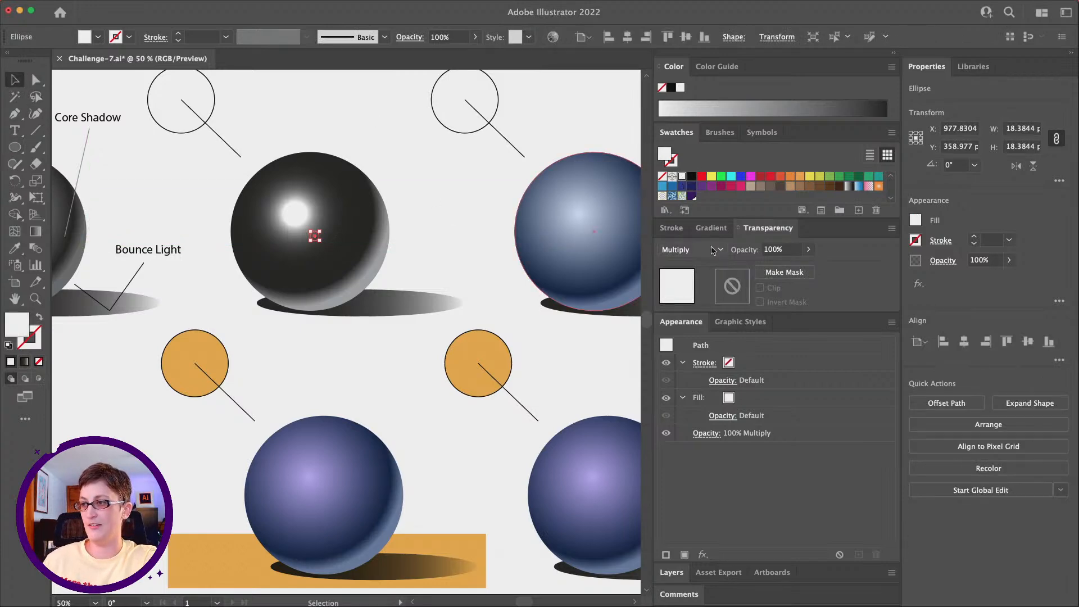
pyautogui.click(713, 250)
pyautogui.click(687, 266)
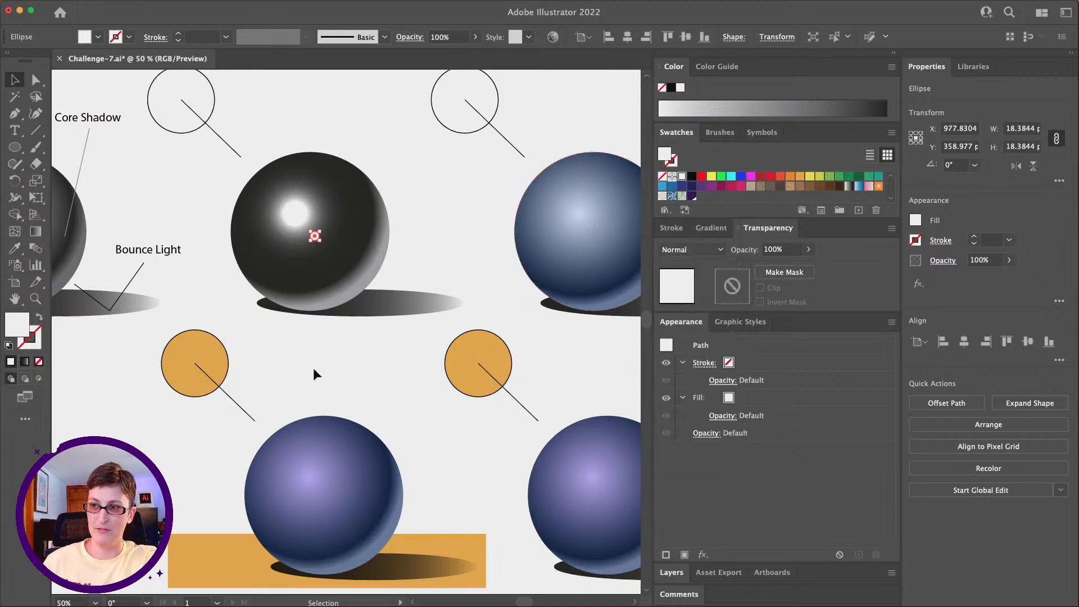
pyautogui.click(333, 330)
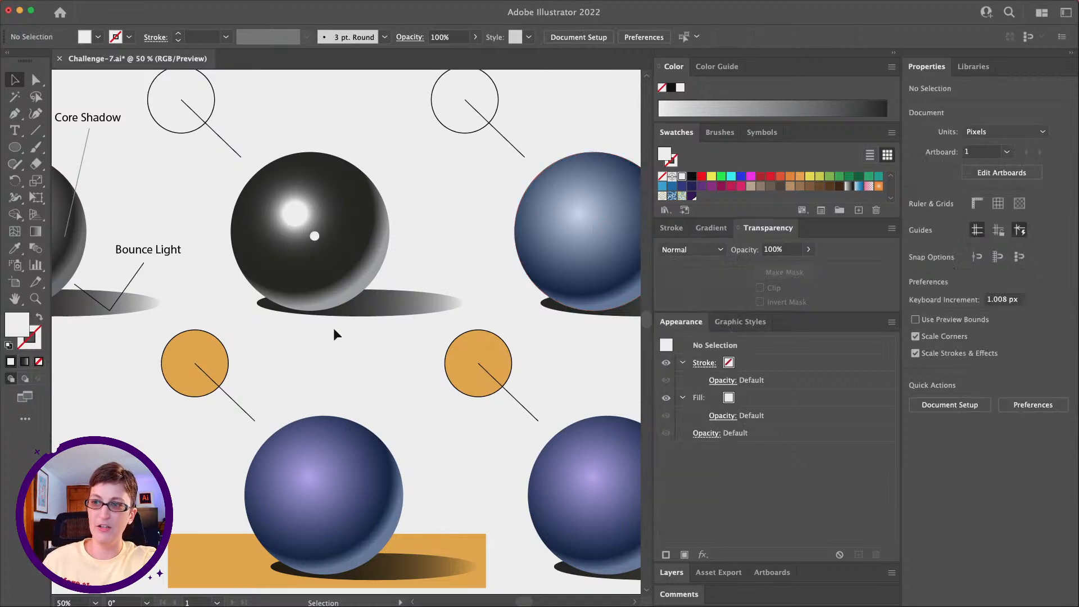
# Step: Nudge the small white circle diagonally away from the black sphere's highlight and scale it down to about 16 px across
pyautogui.click(314, 238)
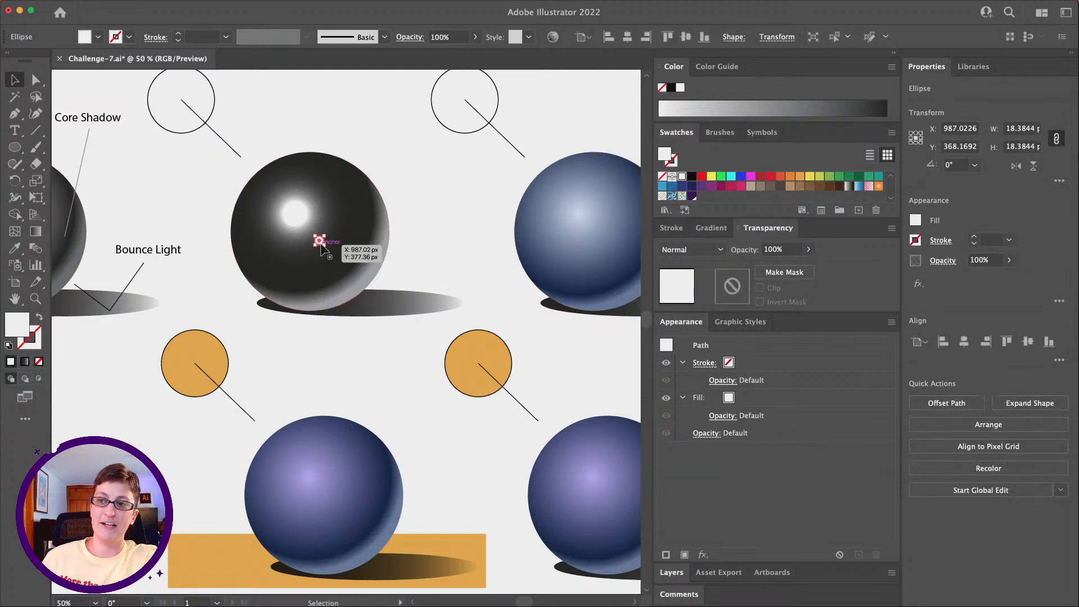
pyautogui.press('shift')
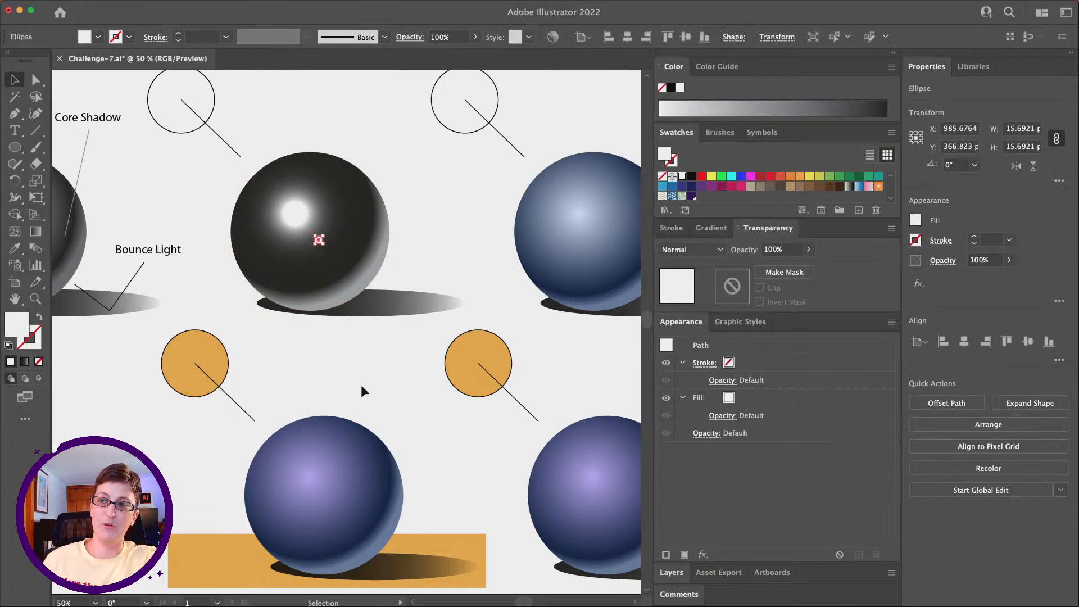
pyautogui.click(361, 385)
pyautogui.click(320, 240)
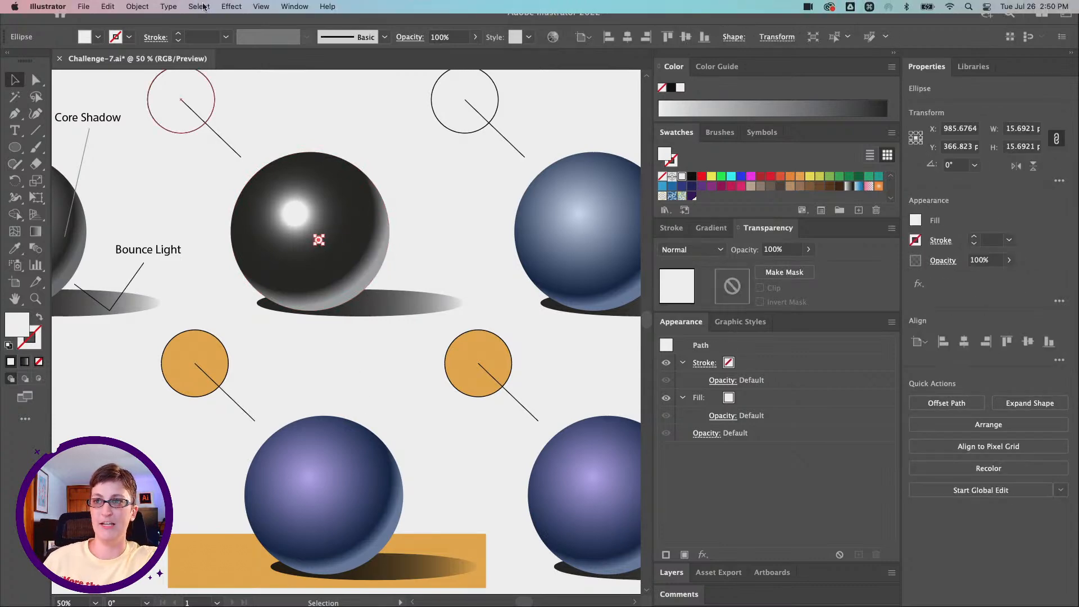
# Step: Apply a Gaussian Blur with a radius below 10 pixels to the small white circle on the black sphere
pyautogui.click(226, 6)
pyautogui.moveTo(275, 145)
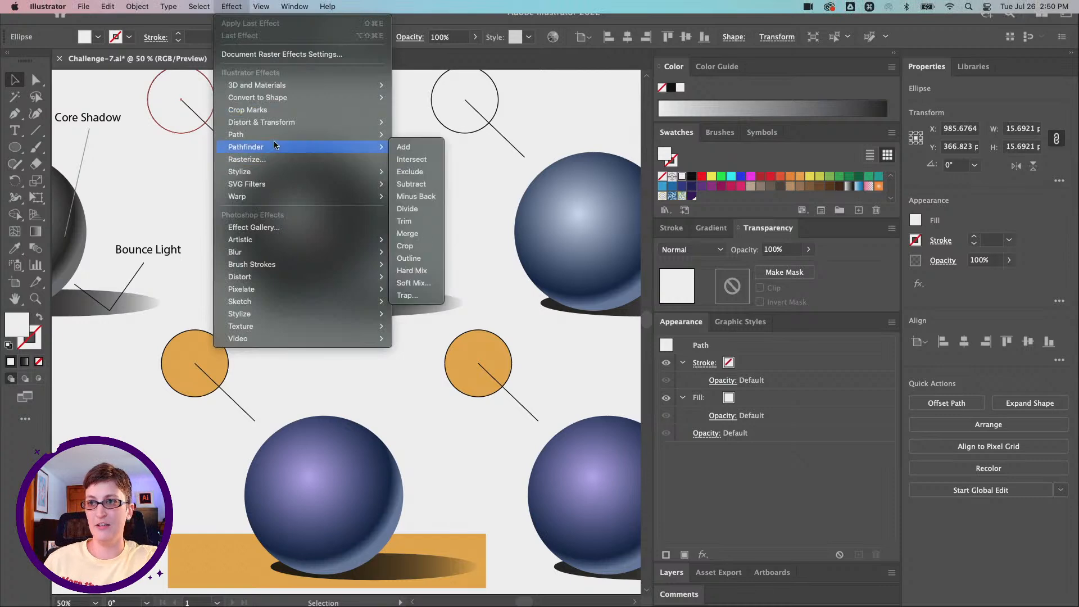
pyautogui.moveTo(277, 251)
pyautogui.click(431, 246)
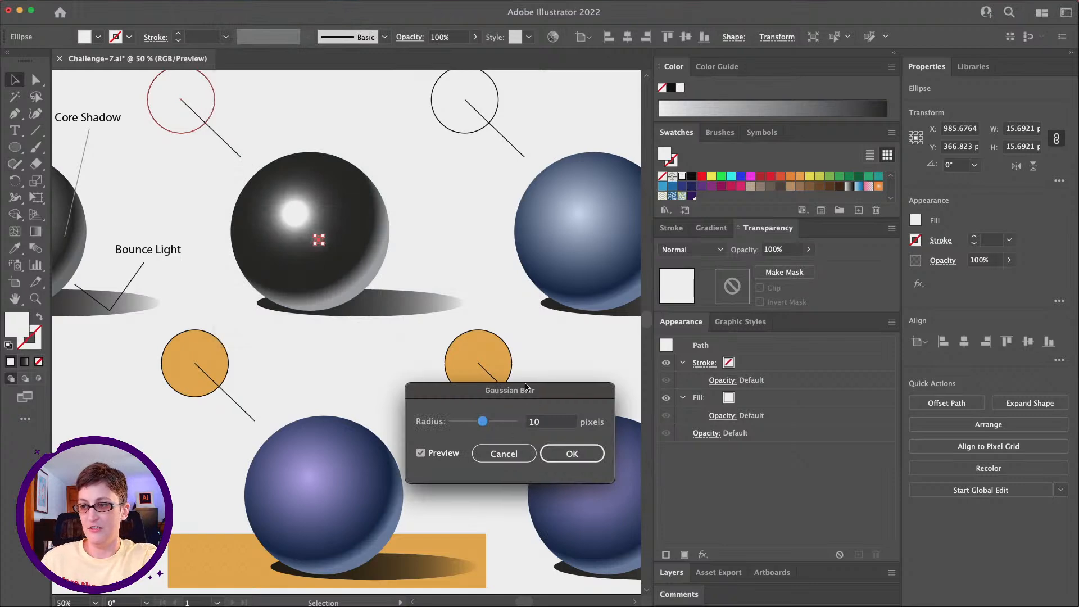
pyautogui.moveTo(527, 389); pyautogui.dragTo(569, 286)
pyautogui.moveTo(525, 318); pyautogui.dragTo(511, 318)
pyautogui.click(614, 351)
pyautogui.click(289, 353)
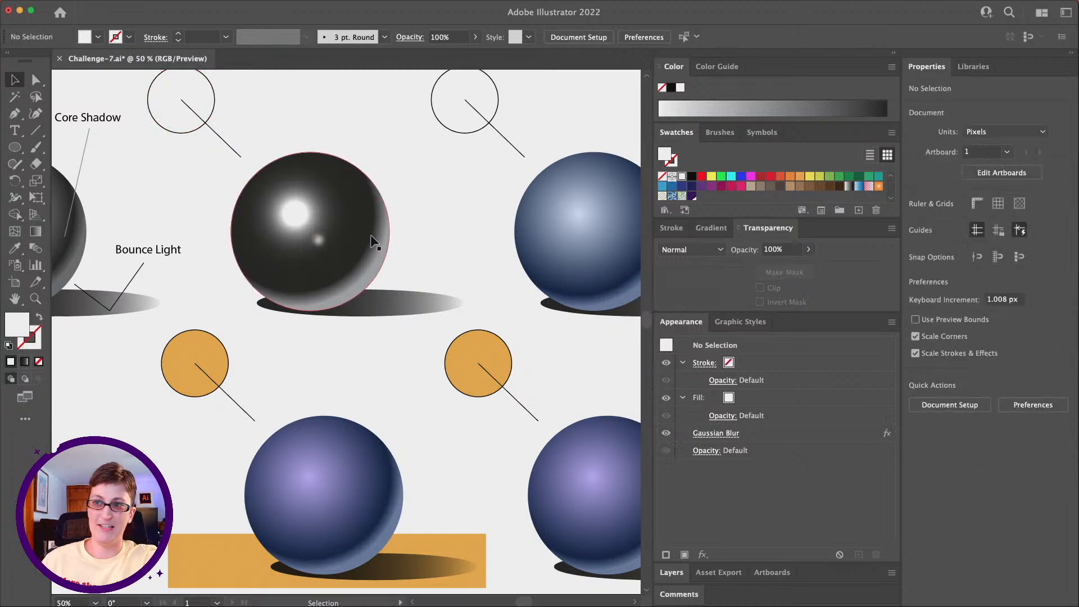
pyautogui.click(318, 242)
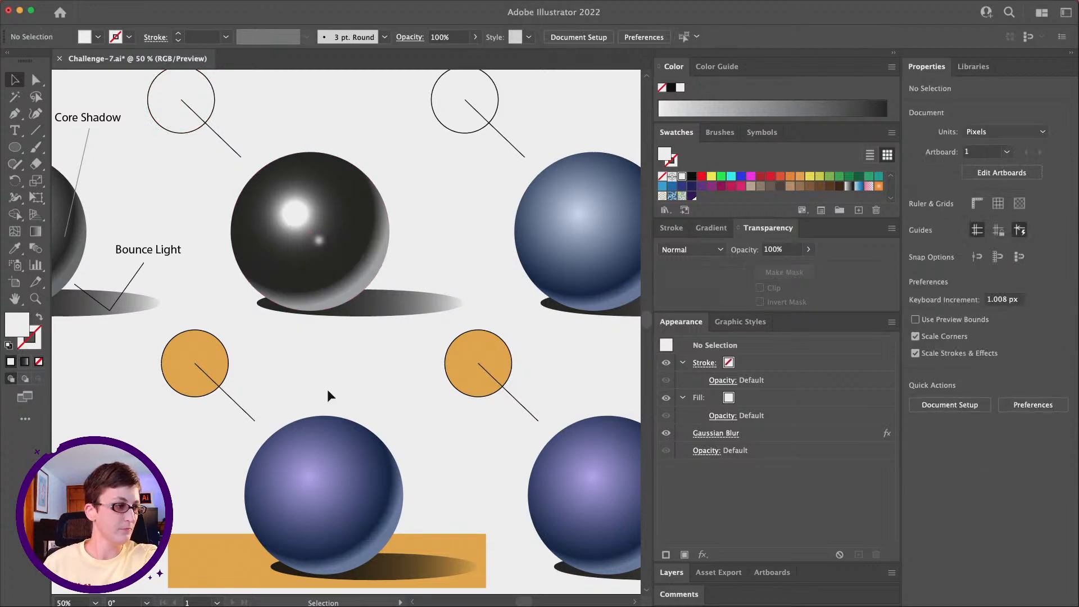
# Step: Select the purple-blue sphere that rests on the orange rectangle
pyautogui.scroll(-8, 327, 388)
pyautogui.hscroll(-3, 327, 389)
pyautogui.hscroll(3, 287, 417)
pyautogui.scroll(1, 286, 416)
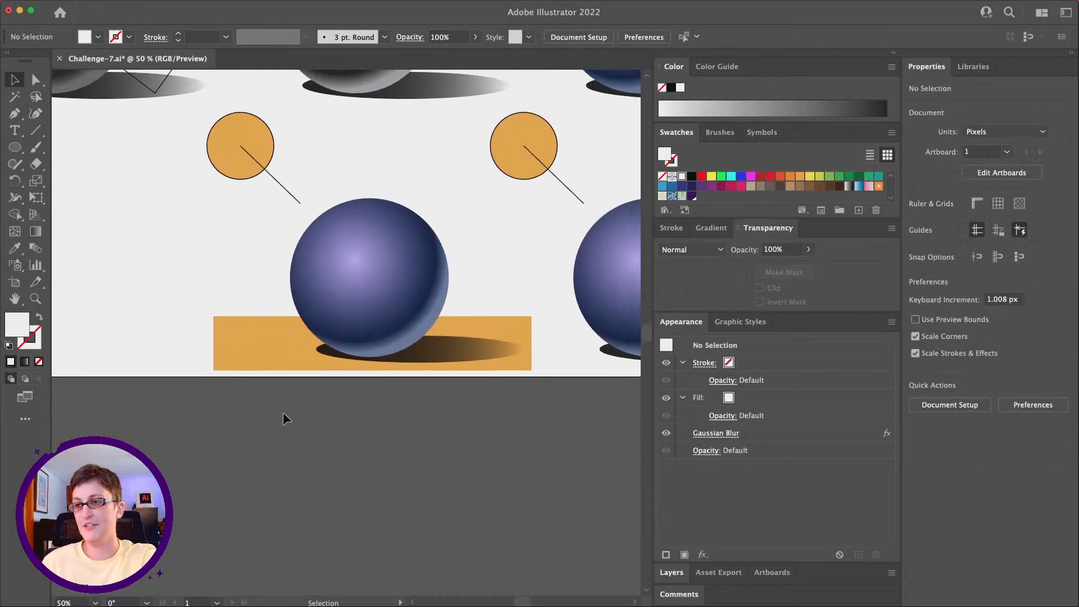
pyautogui.click(251, 344)
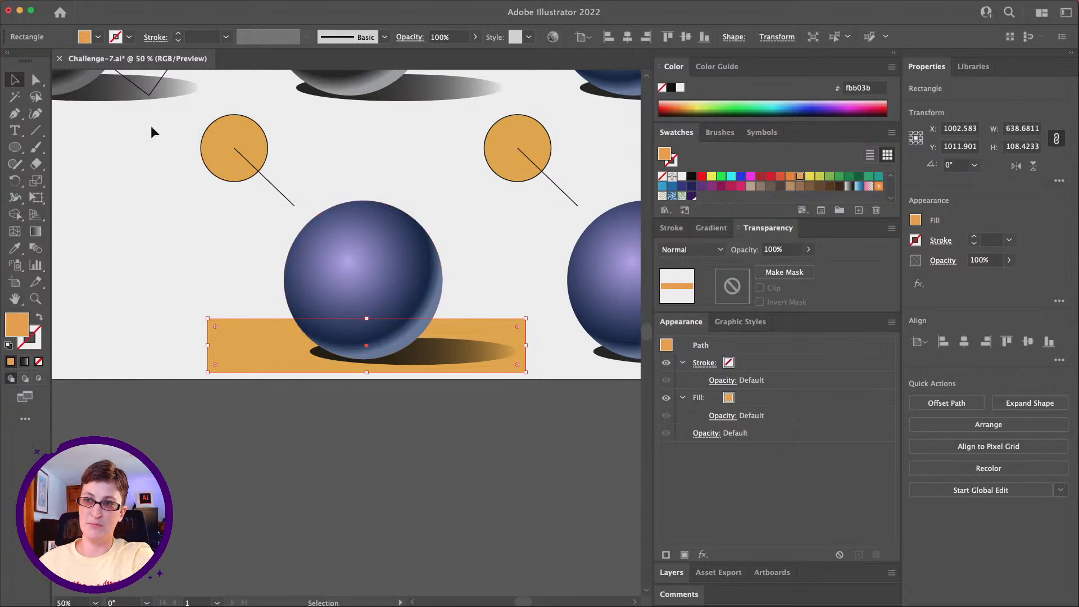
pyautogui.click(344, 253)
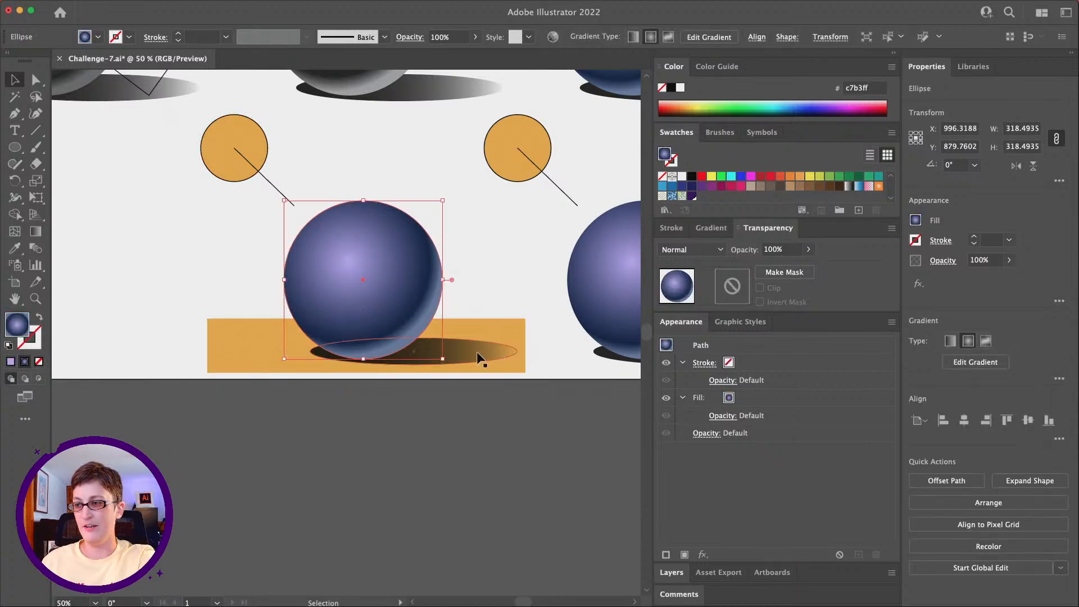
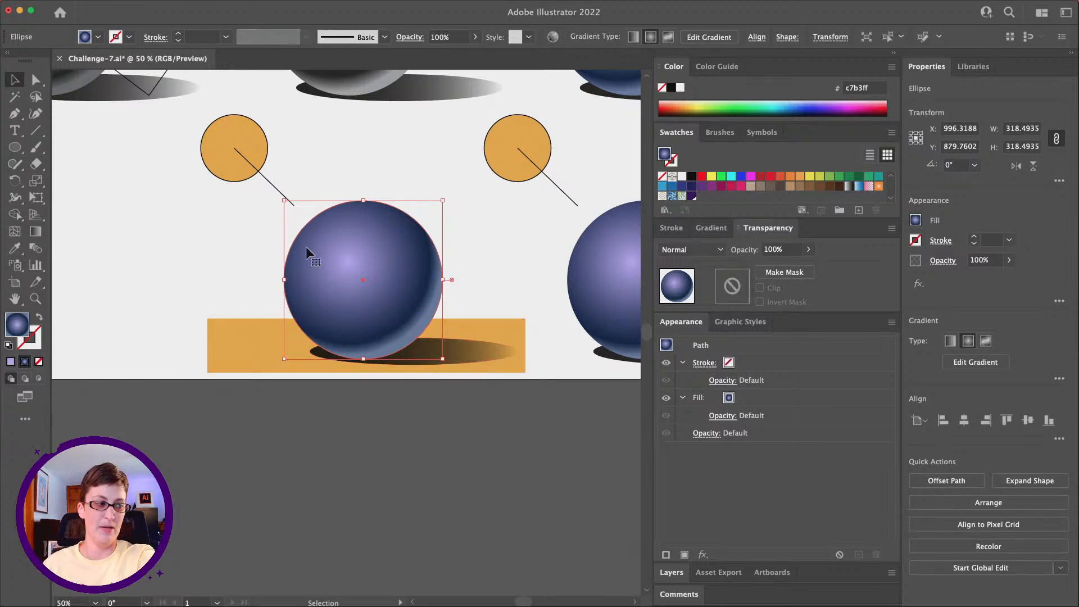
# Step: Recolor the outermost gradient stop of the sphere on the orange rectangle to purple, using HSB hue about 267° and saturation about 53%
pyautogui.click(700, 227)
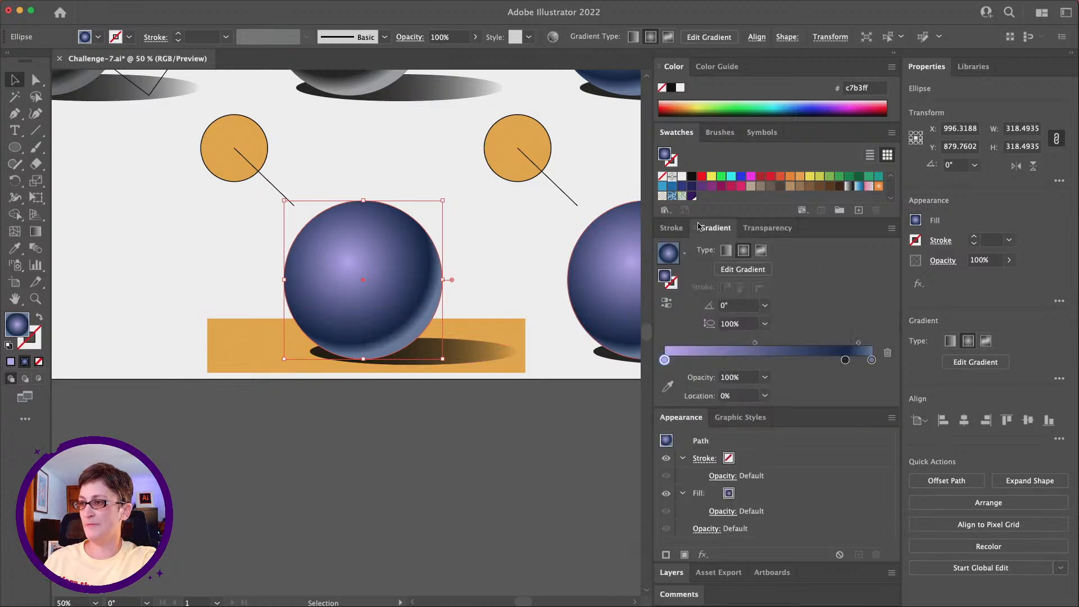
pyautogui.doubleClick(871, 361)
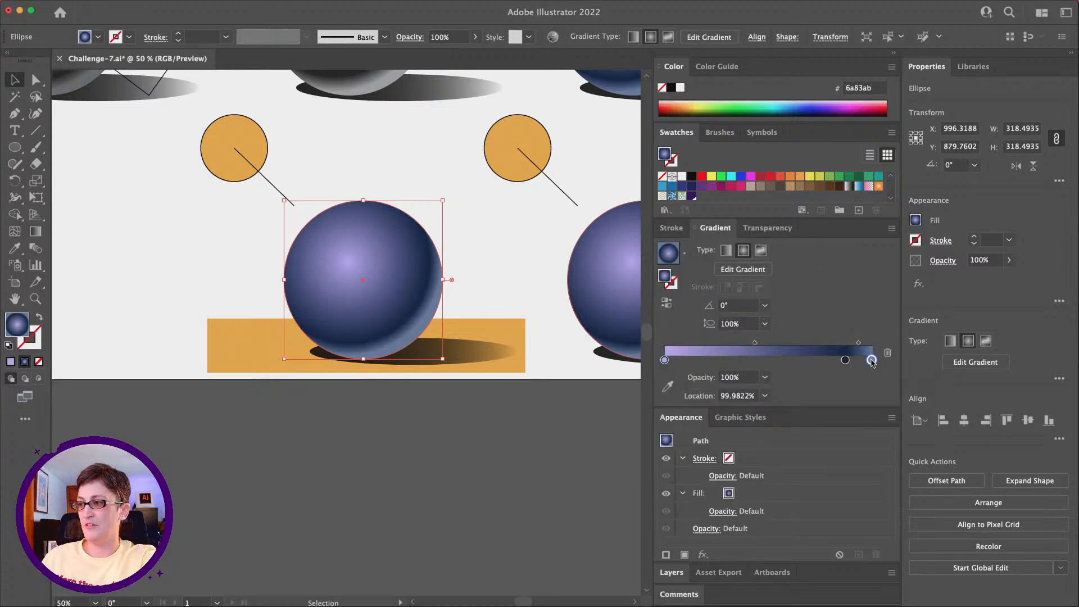
pyautogui.click(870, 374)
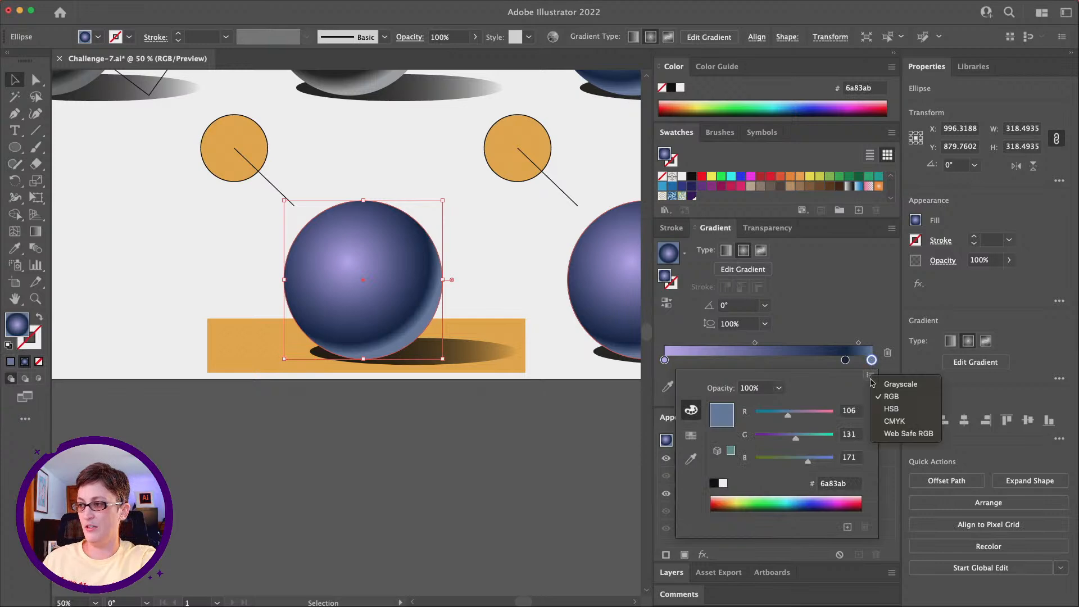
pyautogui.click(888, 408)
pyautogui.moveTo(807, 419); pyautogui.dragTo(814, 419)
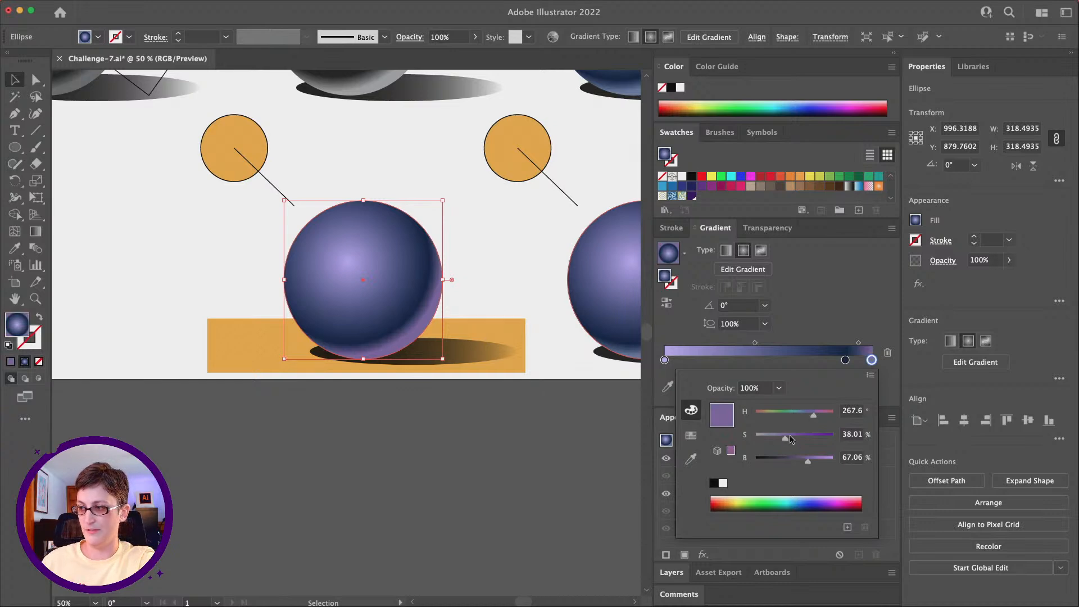
pyautogui.moveTo(787, 441); pyautogui.dragTo(801, 441)
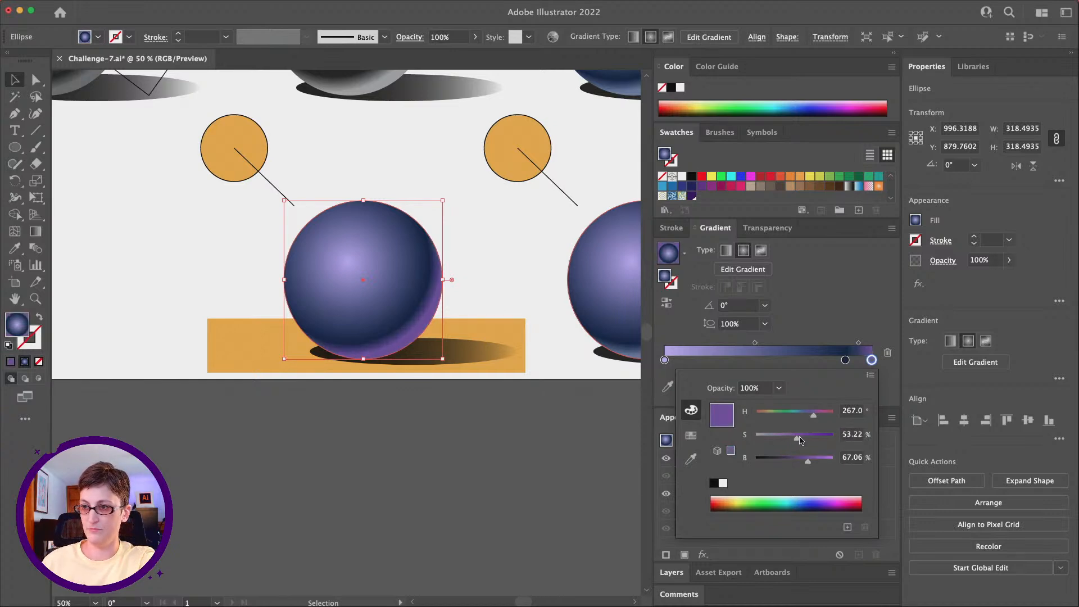
pyautogui.click(395, 432)
pyautogui.scroll(1, 395, 433)
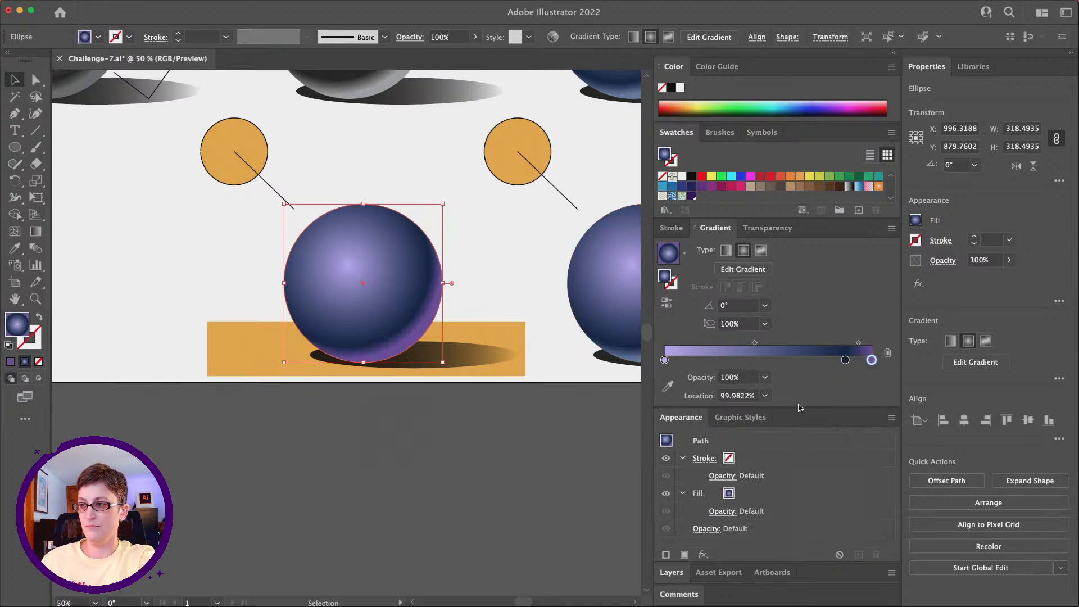
# Step: Reduce the saturation of the sphere's purple bounce-light gradient stop to 44% and deselect the sphere
pyautogui.doubleClick(871, 362)
pyautogui.press('super+z')
pyautogui.doubleClick(872, 362)
pyautogui.moveTo(790, 437); pyautogui.dragTo(790, 441)
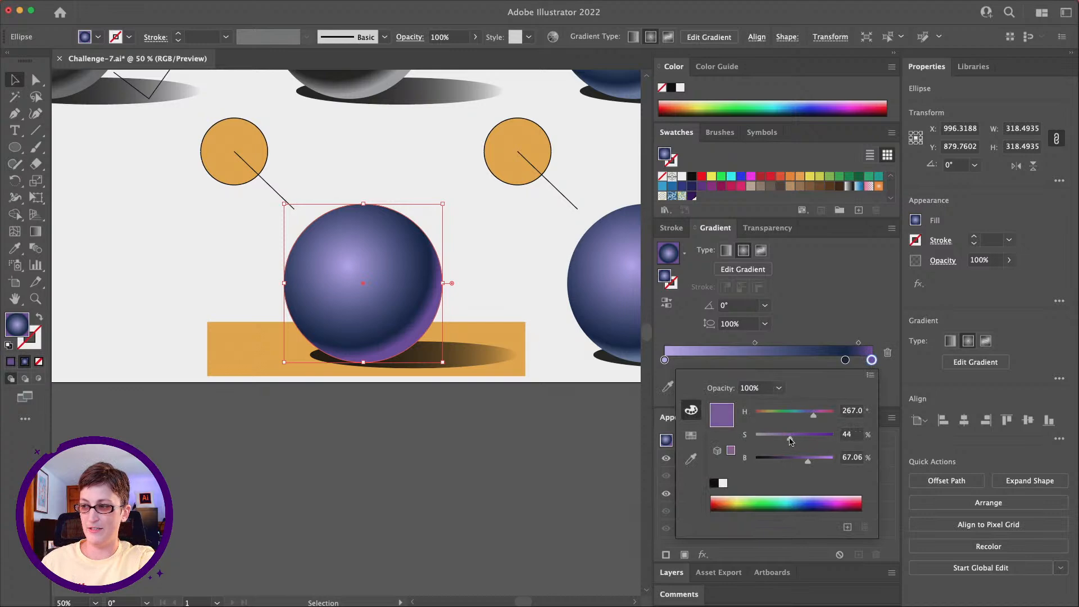
pyautogui.click(308, 437)
pyautogui.click(161, 244)
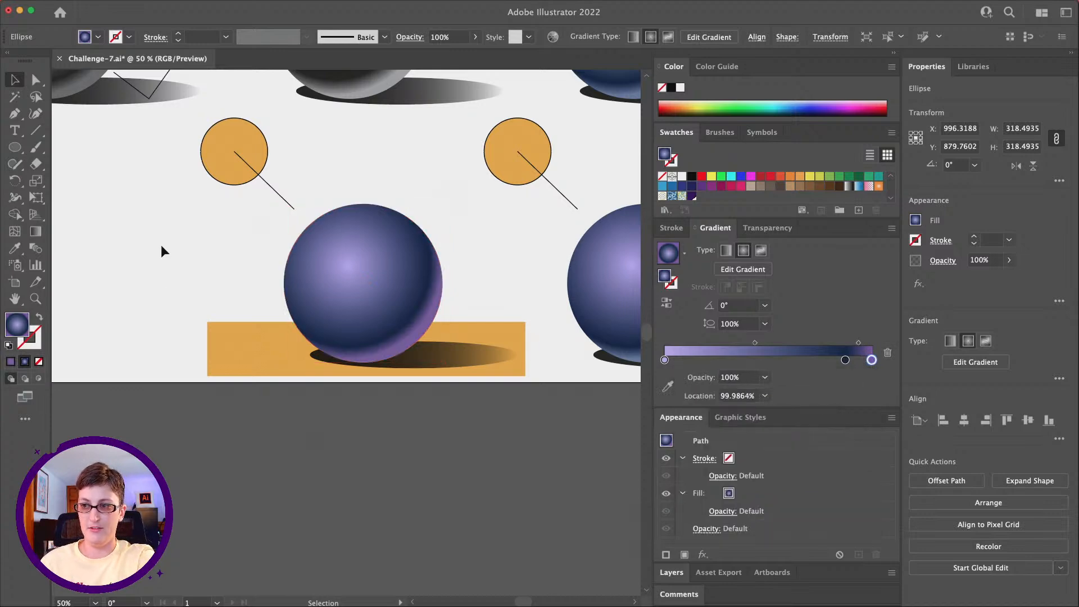
# Step: Duplicate the purple sphere with its orange light, line, shadow and rectangle into the empty space below the grey labeled sphere
pyautogui.scroll(3, 168, 253)
pyautogui.keyDown('alt'); pyautogui.scroll(-5, 189, 261); pyautogui.keyUp('alt')
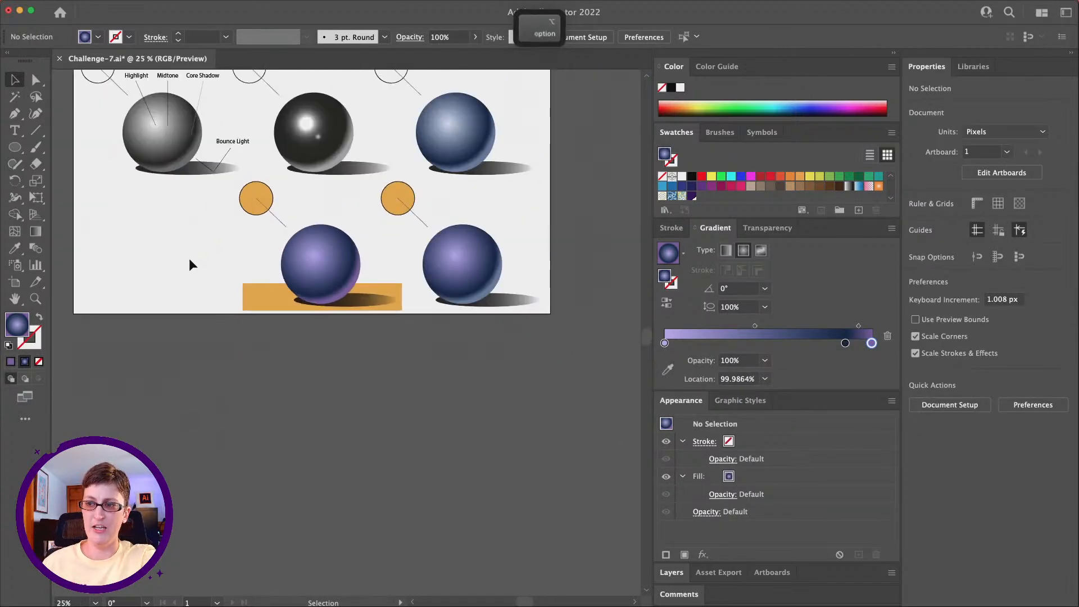
pyautogui.scroll(2, 190, 259)
pyautogui.hscroll(-1, 190, 258)
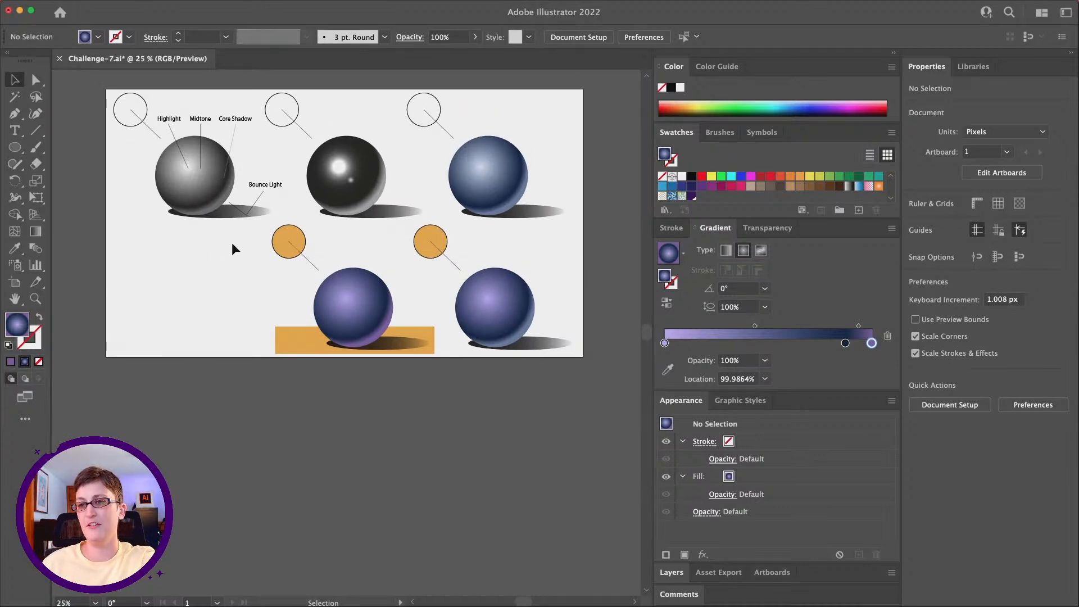
pyautogui.moveTo(408, 398); pyautogui.dragTo(280, 258)
pyautogui.hscroll(-3, 298, 269)
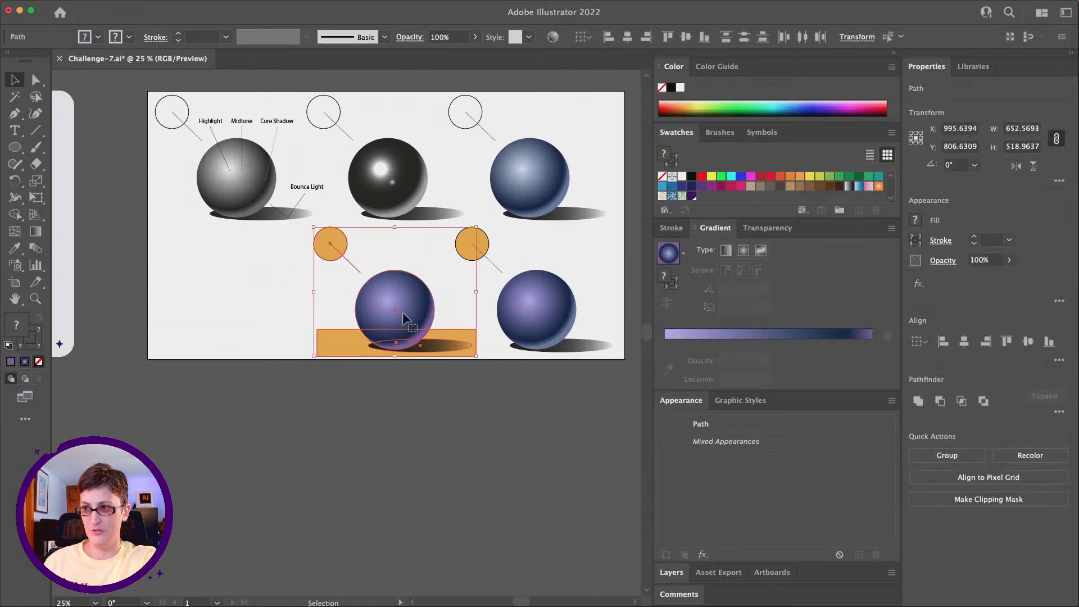
pyautogui.moveTo(414, 315); pyautogui.dragTo(248, 316)
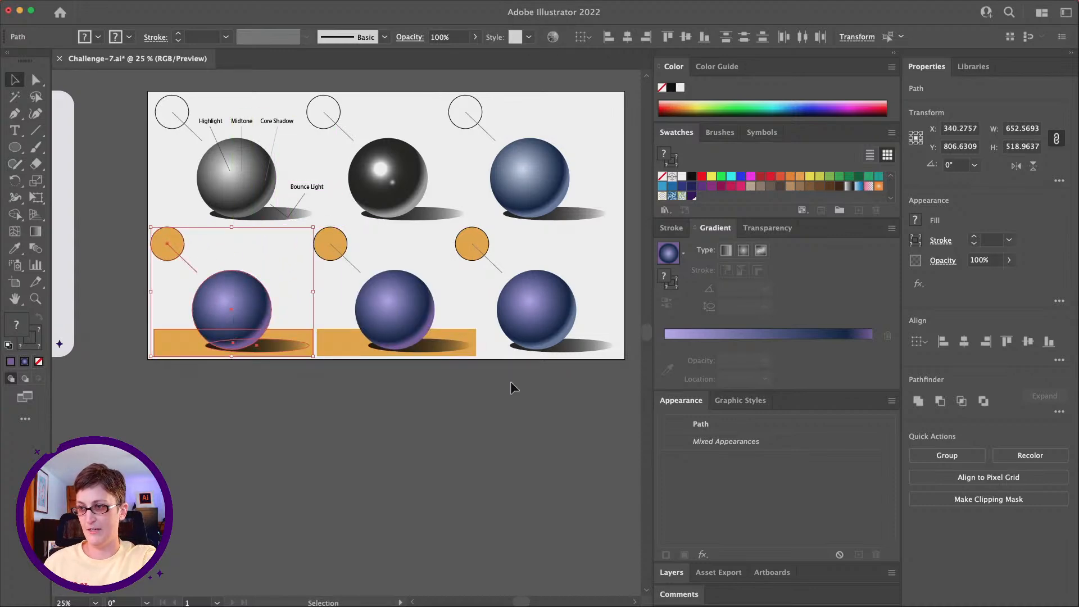
# Step: Shift the entire lower row of spheres and lights slightly to the right on the artboard and deselect it
pyautogui.press('super+a')
pyautogui.moveTo(171, 242); pyautogui.dragTo(177, 242)
pyautogui.click(220, 375)
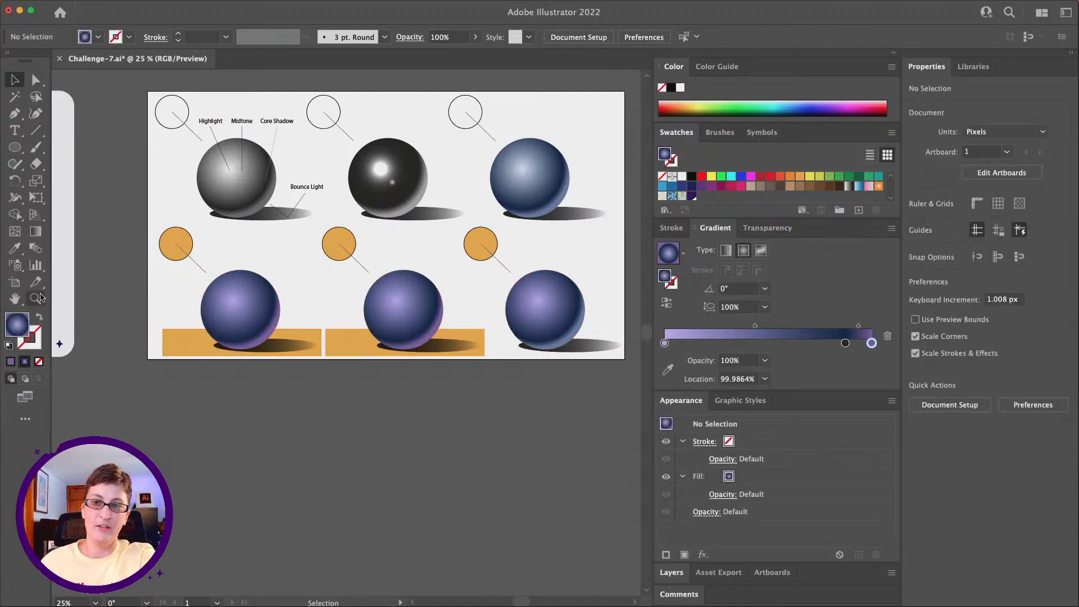
# Step: Fill the light circle of the newly copied sphere with the cyan swatch
pyautogui.click(35, 299)
pyautogui.click(249, 306)
pyautogui.click(296, 377)
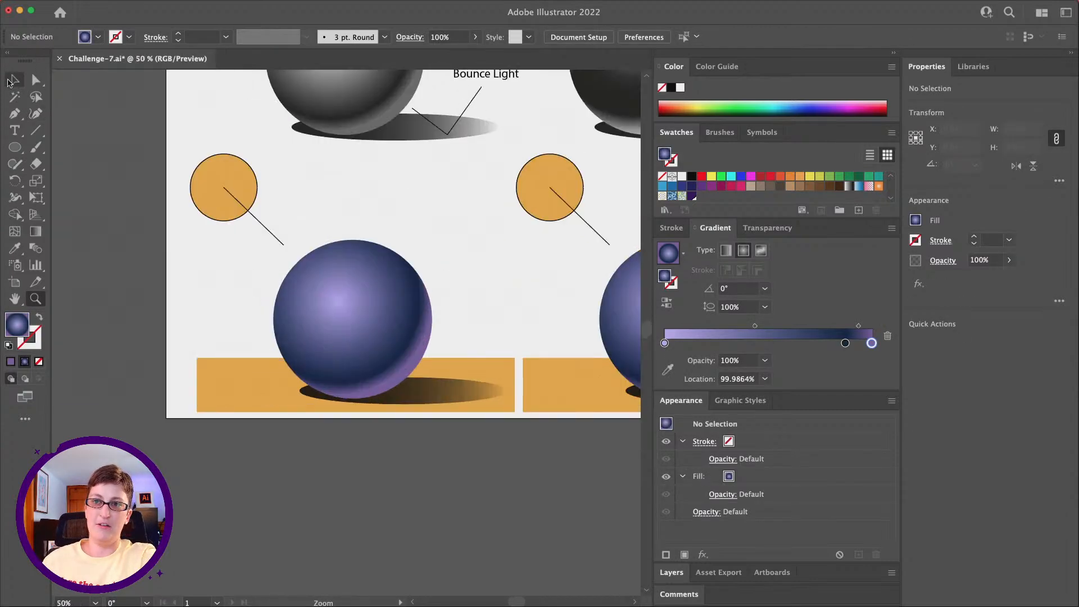
pyautogui.press('v')
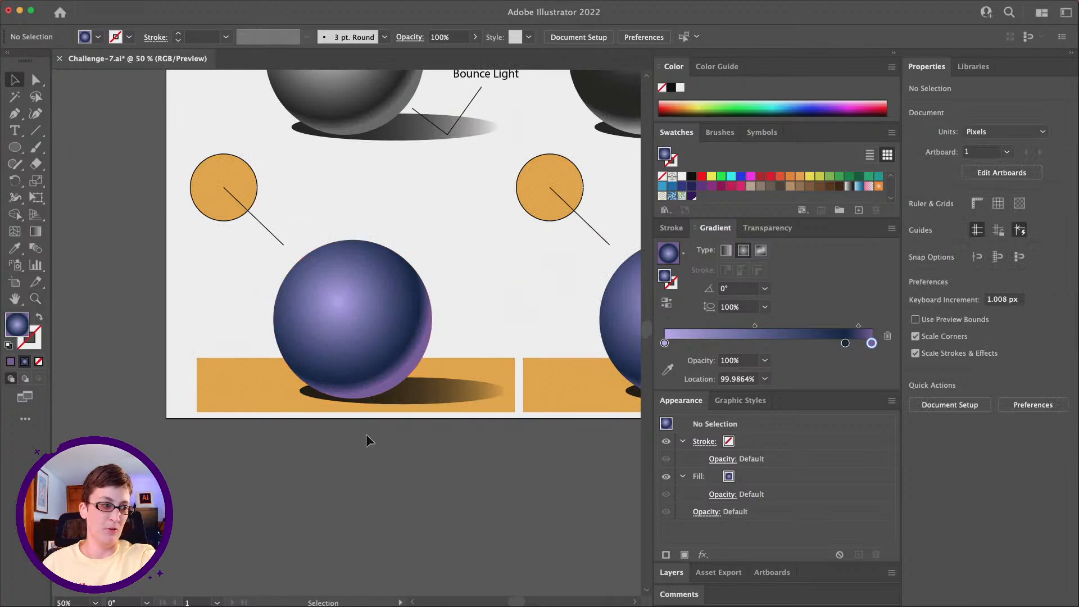
pyautogui.click(251, 181)
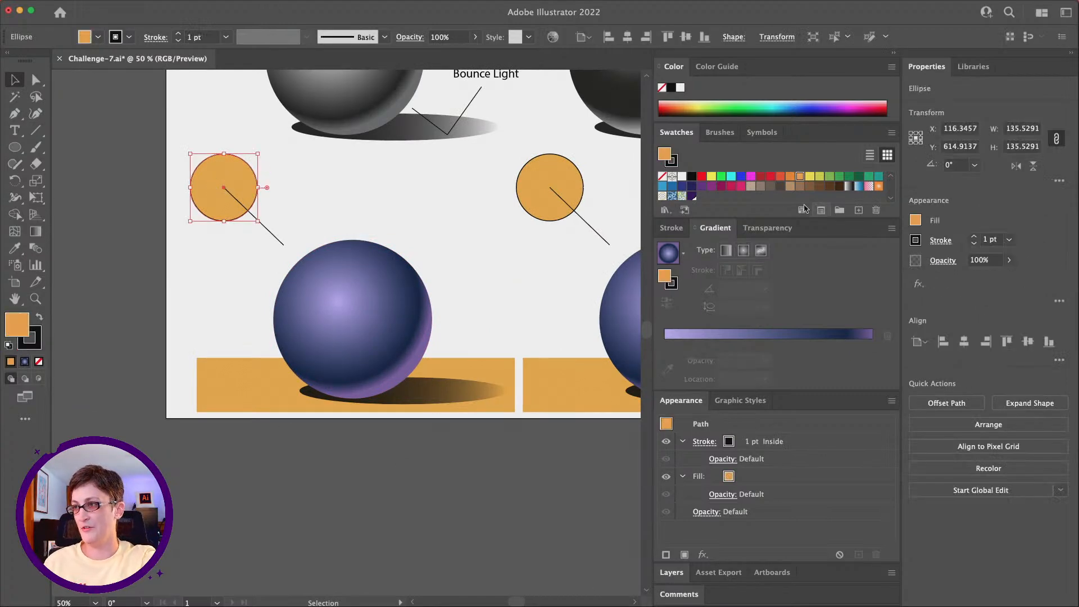
pyautogui.click(732, 178)
pyautogui.click(362, 205)
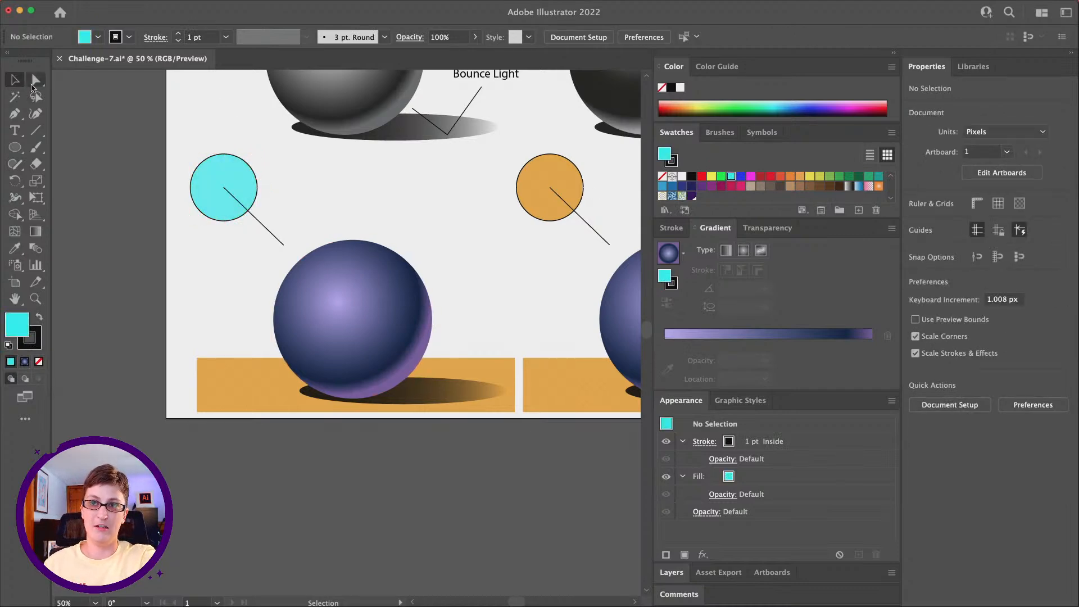
# Step: Change the copied sphere's highlight gradient stop to light blue with a hue of about 199.7°
pyautogui.click(35, 84)
pyautogui.click(344, 308)
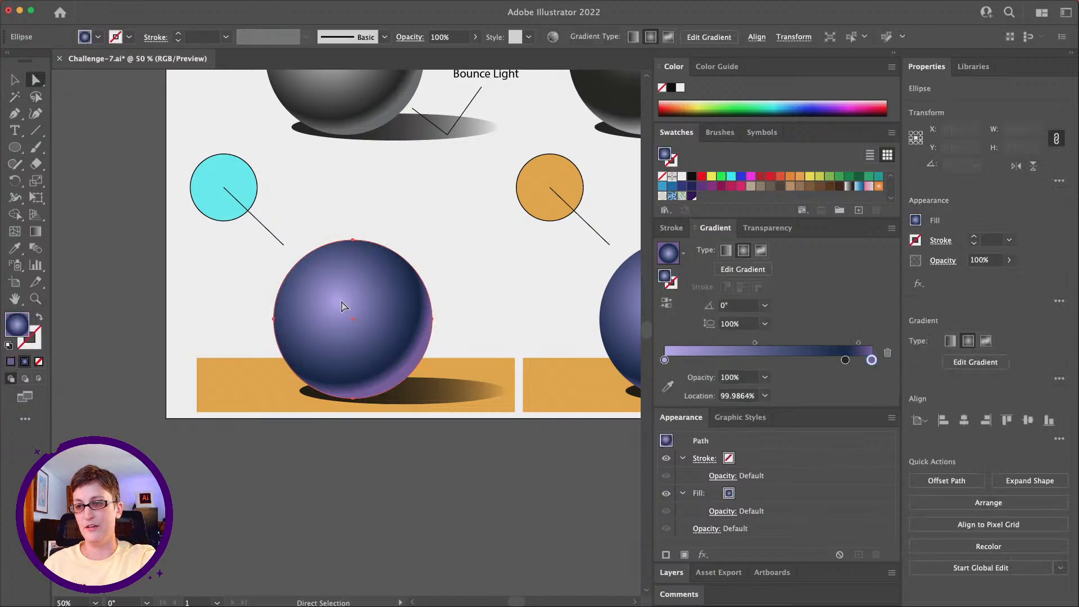
pyautogui.click(665, 360)
pyautogui.doubleClick(664, 360)
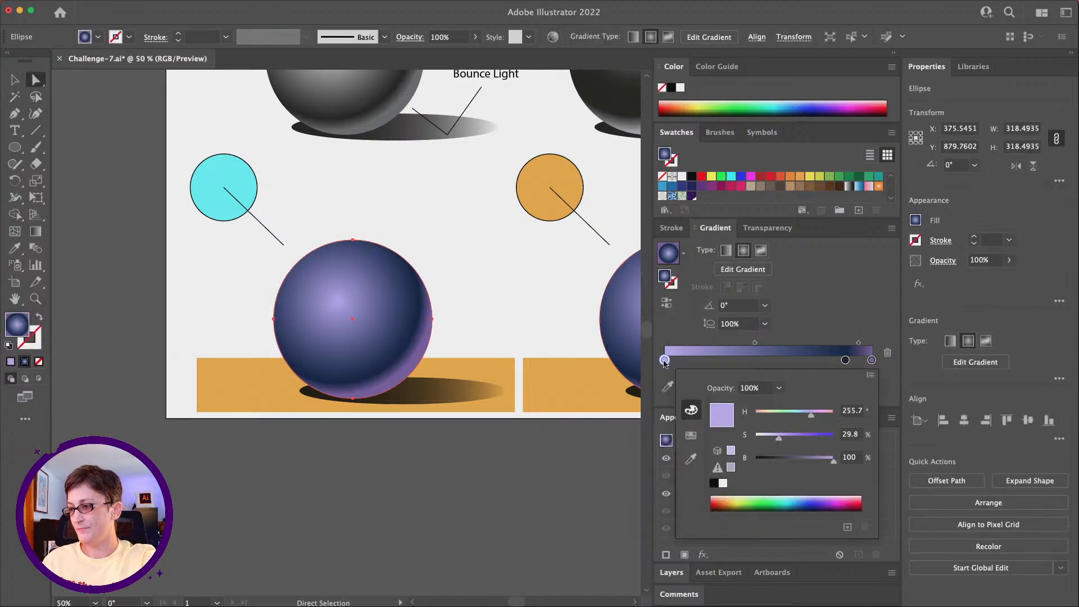
pyautogui.moveTo(812, 419)
pyautogui.mouseDown()
pyautogui.moveTo(823, 417)
pyautogui.moveTo(803, 416)
pyautogui.mouseUp()
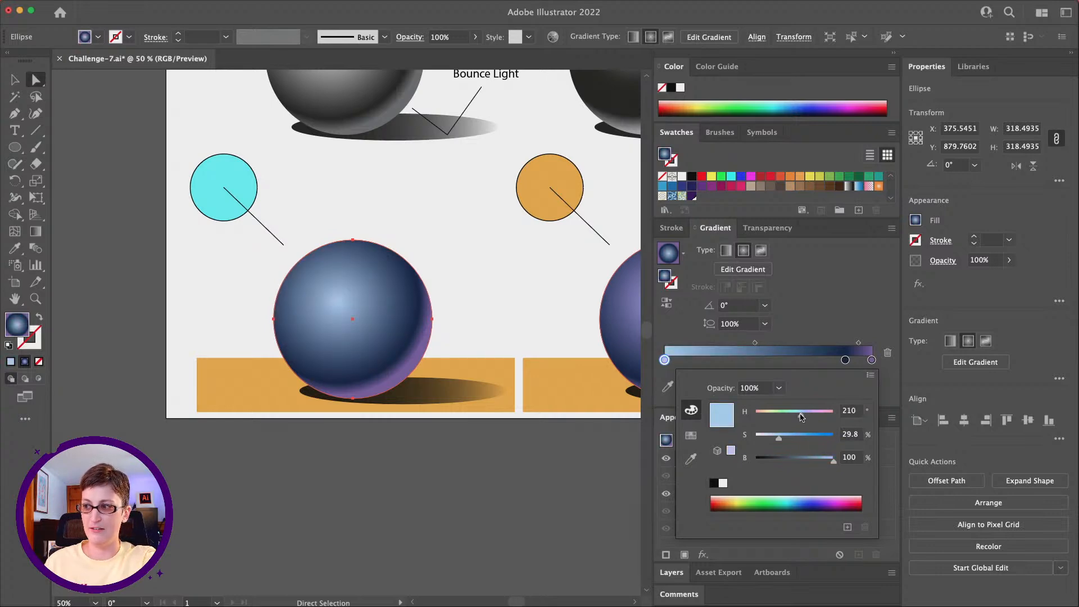
pyautogui.moveTo(801, 416); pyautogui.dragTo(799, 417)
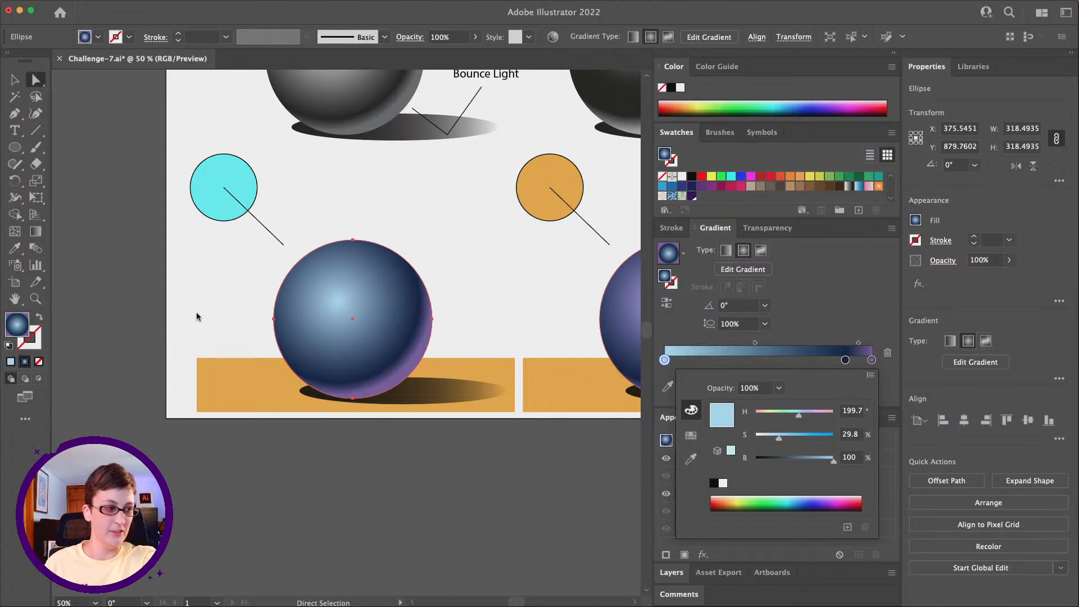
pyautogui.click(446, 276)
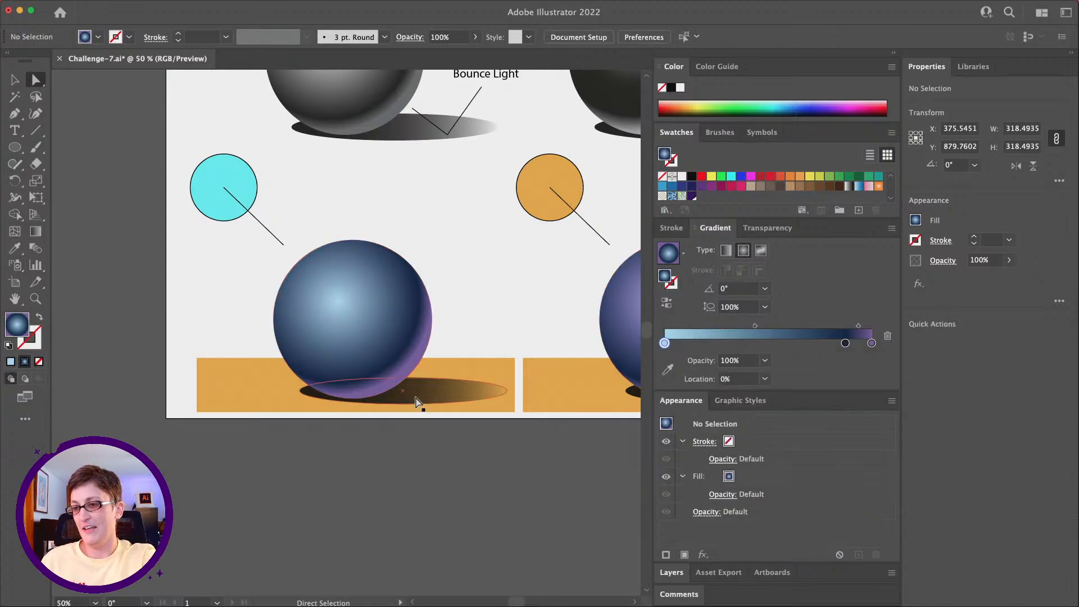
# Step: Compare the cyan-lit sphere's highlight and bounce light with the orange-lit spheres and review the whole artboard
pyautogui.click(36, 300)
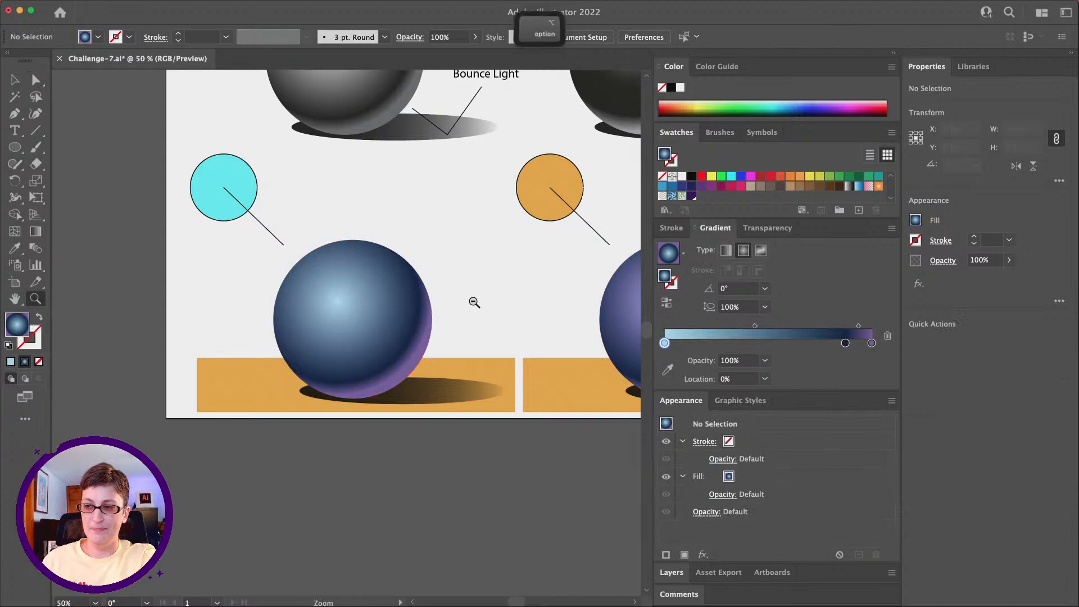
pyautogui.keyDown('alt'); pyautogui.click(474, 300); pyautogui.keyUp('alt')
pyautogui.hscroll(-3, 220, 343)
pyautogui.click(35, 81)
pyautogui.click(373, 321)
pyautogui.click(433, 443)
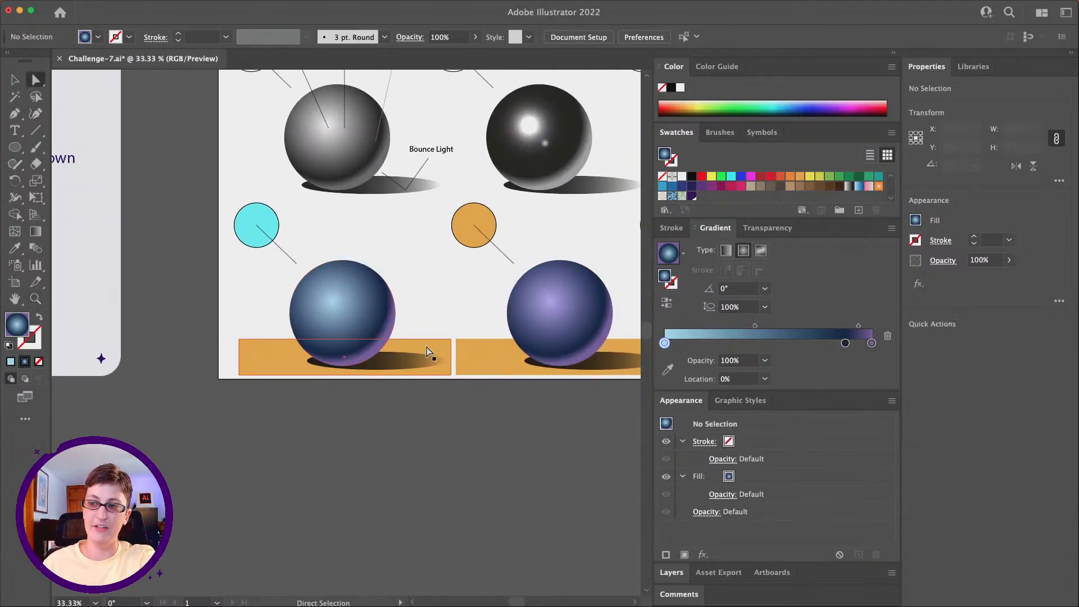
pyautogui.scroll(2, 414, 416)
pyautogui.hscroll(-1, 413, 416)
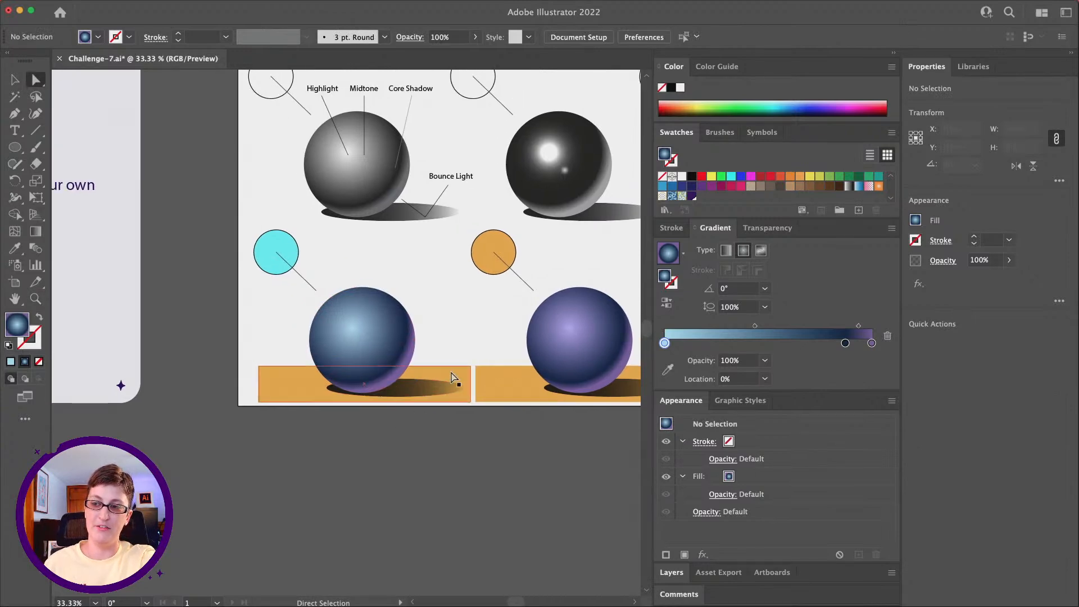
pyautogui.scroll(1, 409, 380)
pyautogui.hscroll(-1, 409, 381)
pyautogui.scroll(2, 409, 380)
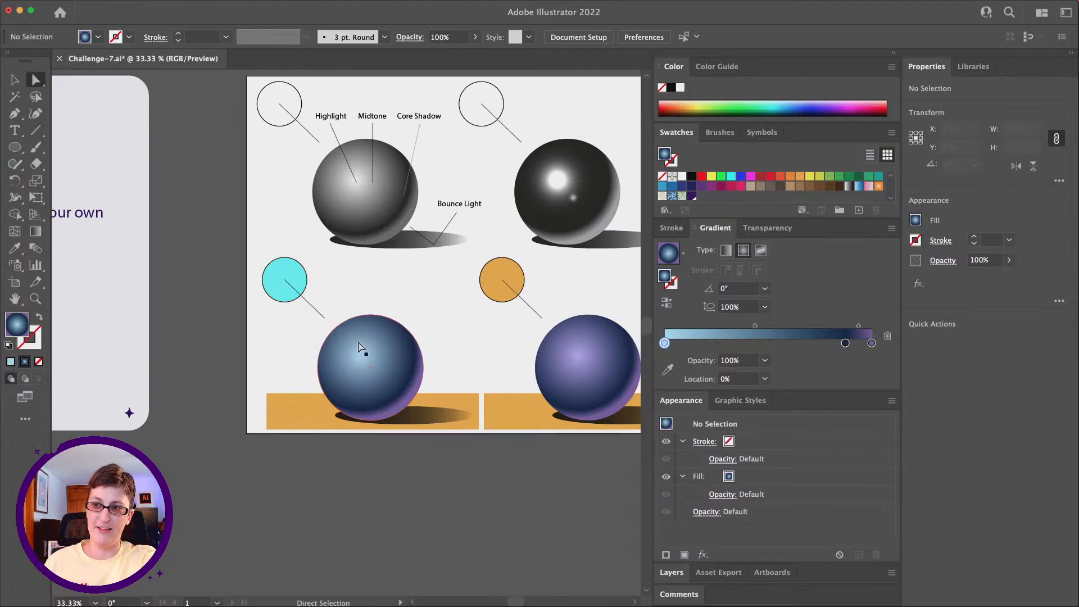
pyautogui.hscroll(5, 363, 346)
pyautogui.scroll(-1, 363, 346)
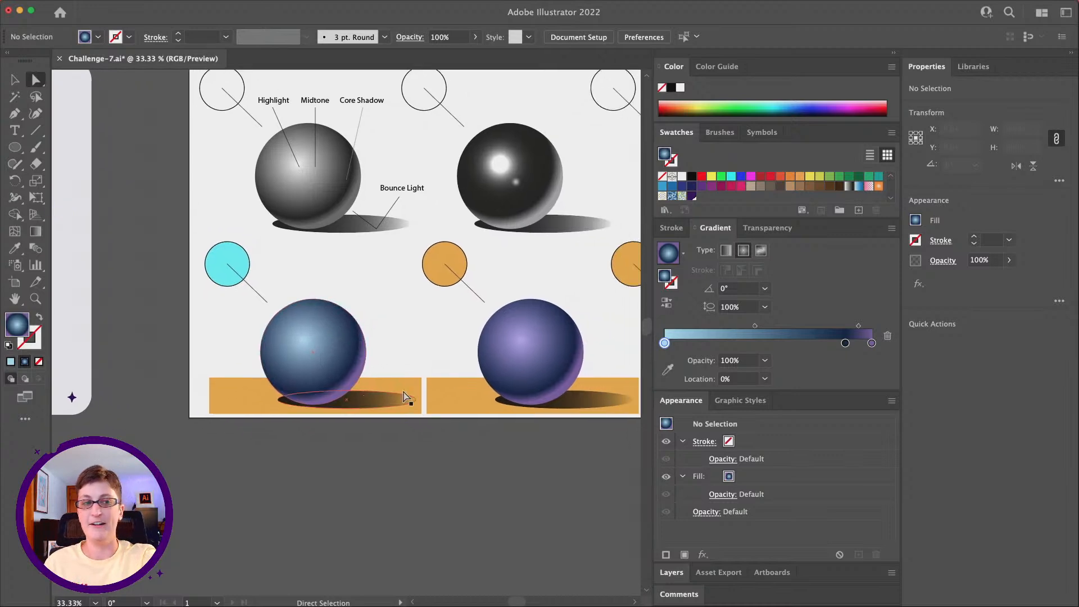
pyautogui.hscroll(10, 371, 391)
pyautogui.scroll(1, 371, 390)
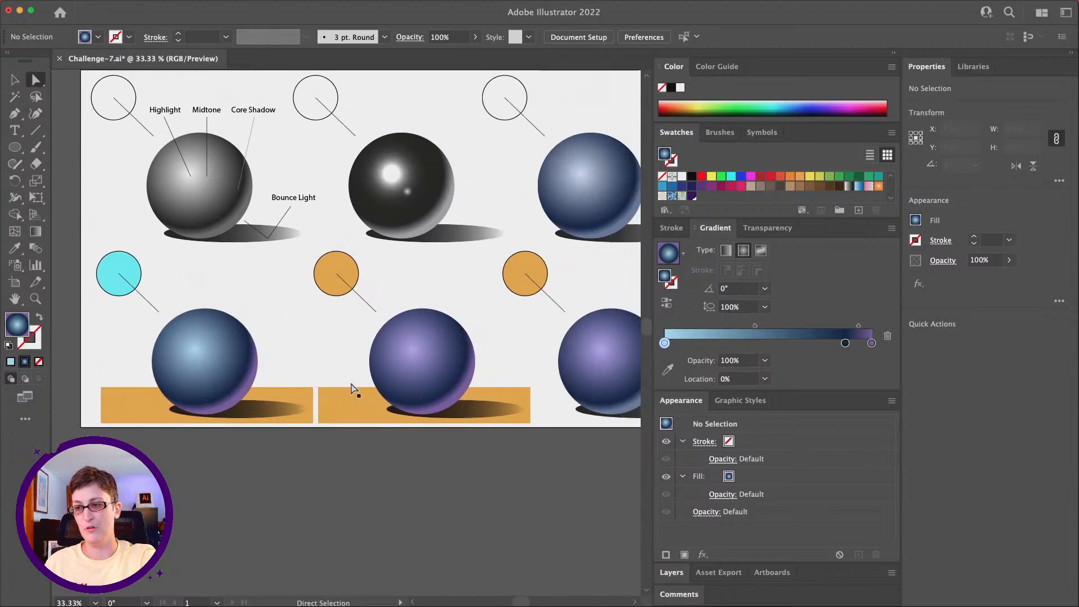
pyautogui.press('alt')
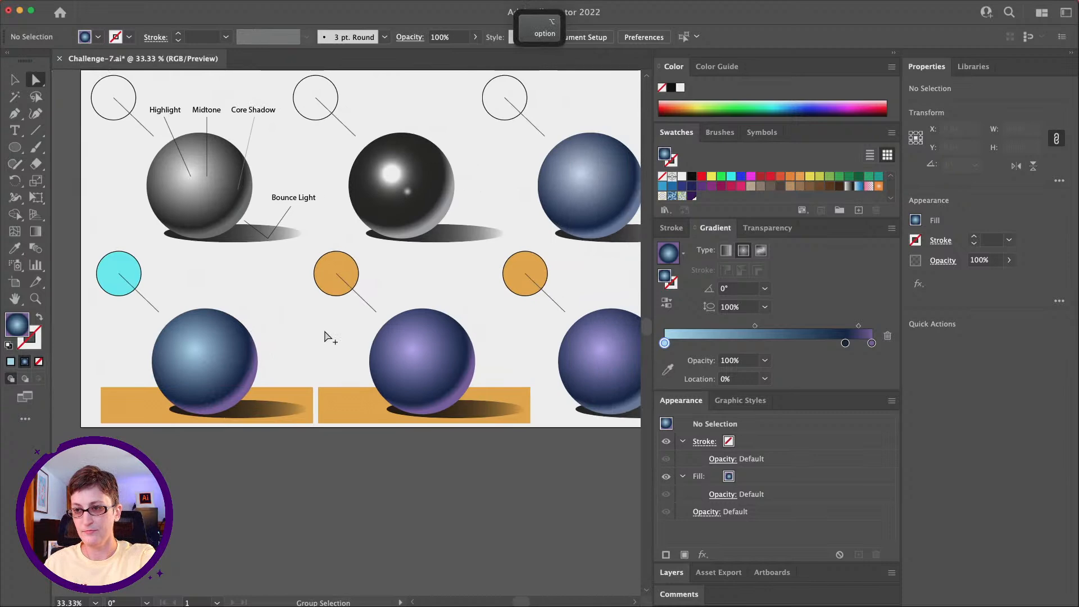
pyautogui.scroll(-1, 325, 336)
pyautogui.scroll(-1, 328, 337)
pyautogui.hscroll(1, 328, 336)
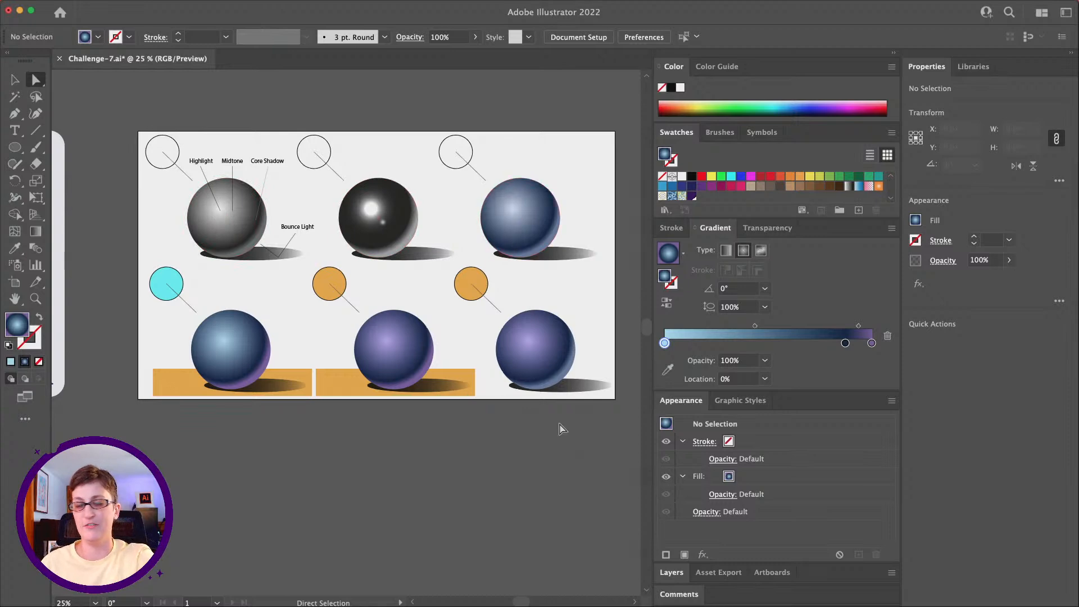
# Step: Open Export for Screens for the artboard and save the PNG format settings with a white background color
pyautogui.click(82, 6)
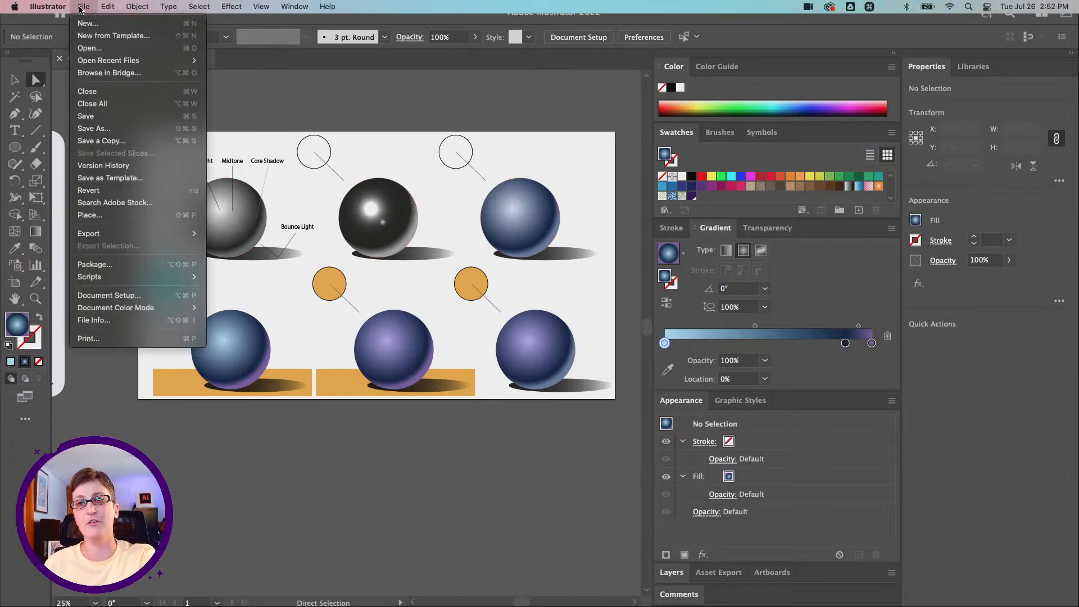
pyautogui.moveTo(140, 233)
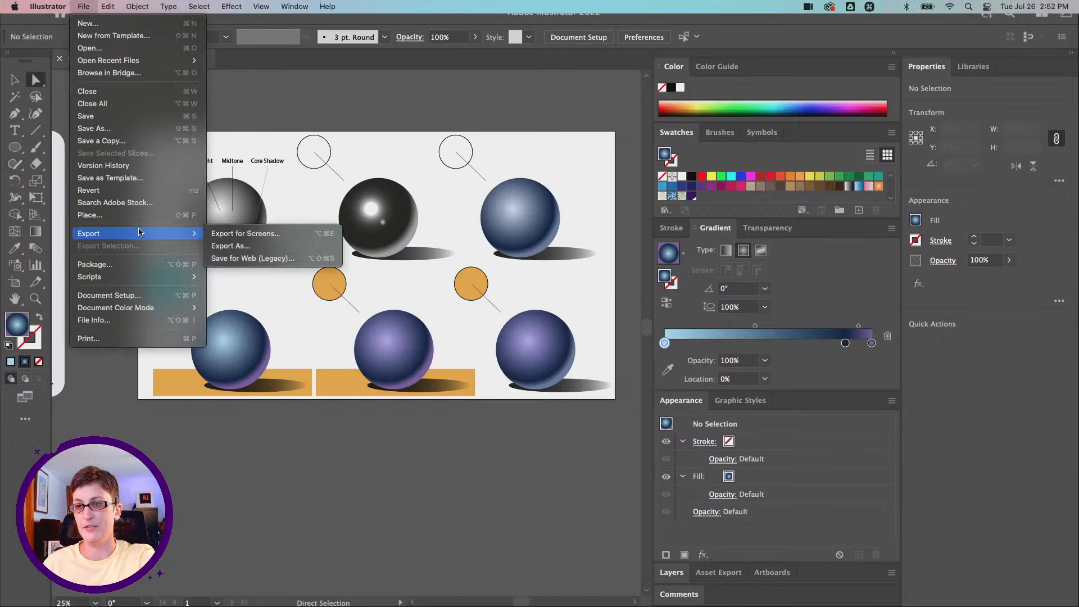
pyautogui.click(246, 233)
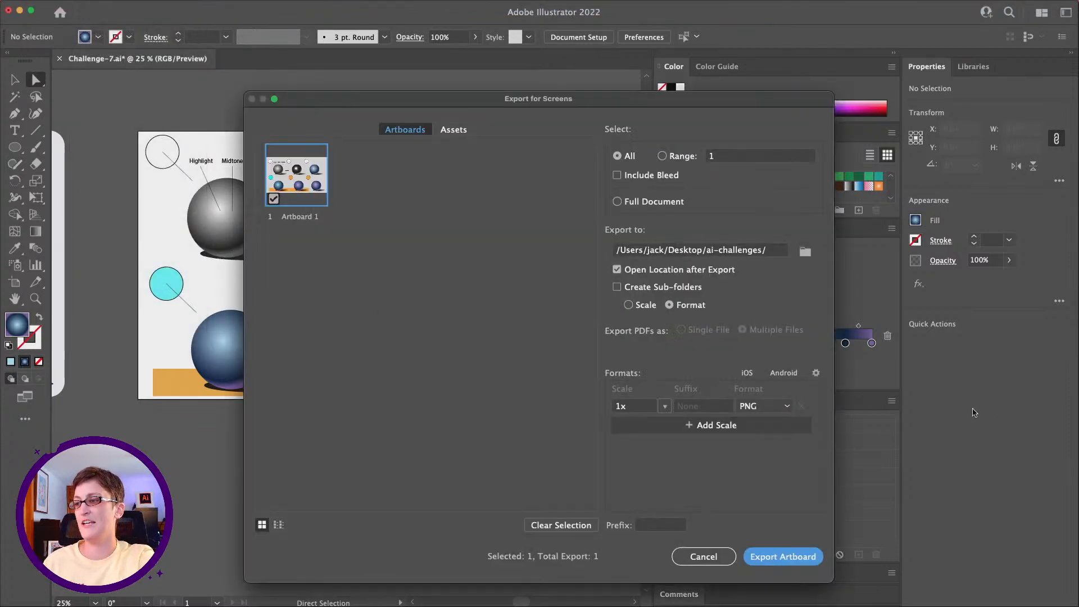
pyautogui.click(817, 374)
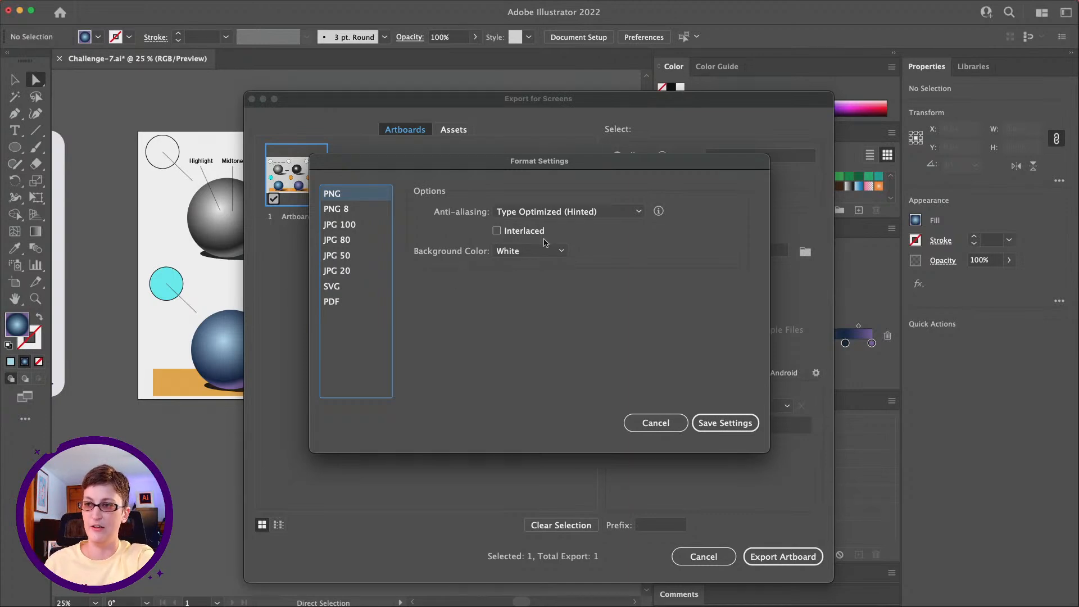
pyautogui.click(557, 252)
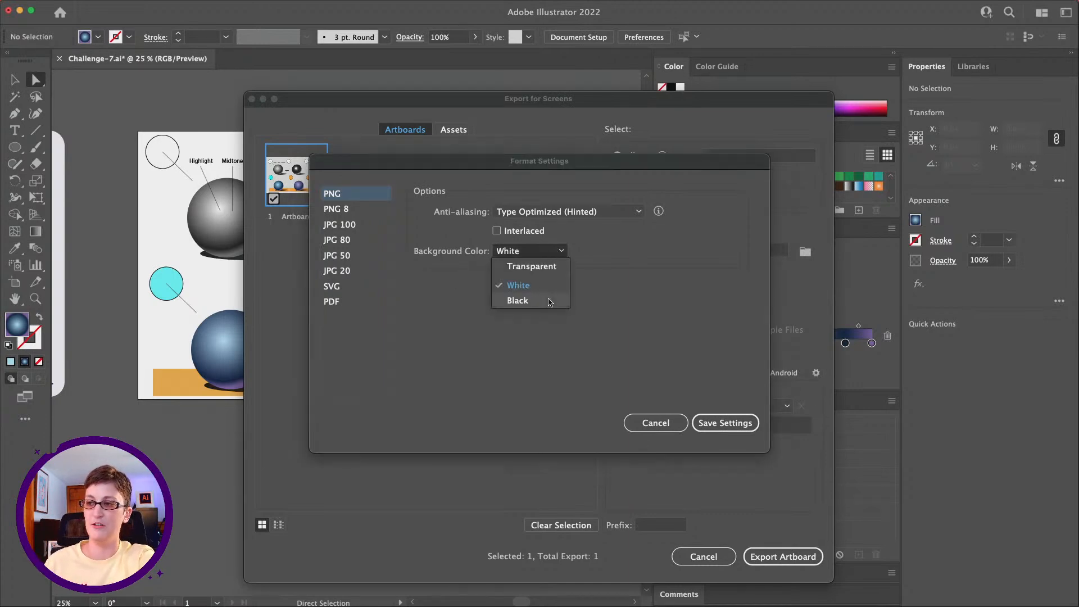
pyautogui.click(544, 262)
pyautogui.click(542, 251)
pyautogui.click(533, 284)
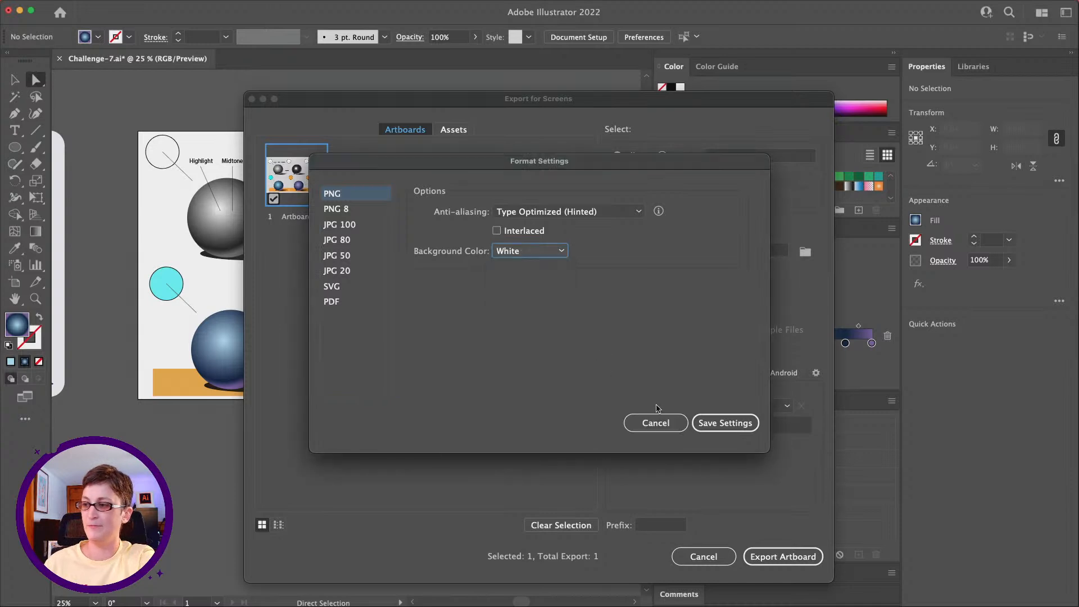
pyautogui.click(729, 423)
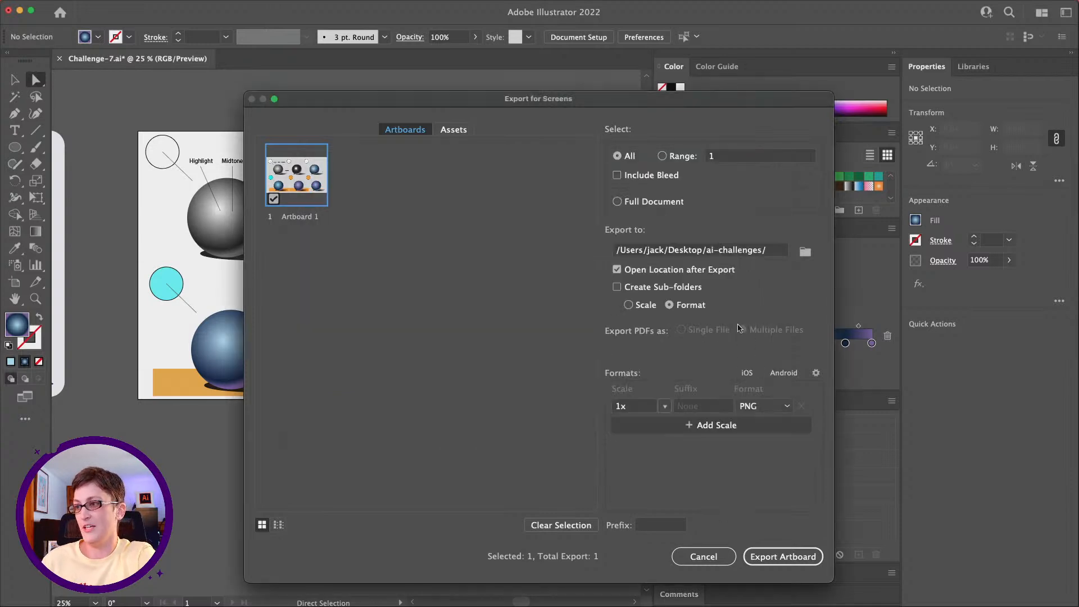
# Step: Set the export location to the Desktop folder and export the artboard as PNG at 1x
pyautogui.moveTo(706, 251); pyautogui.dragTo(804, 241)
pyautogui.press('BackSpace')
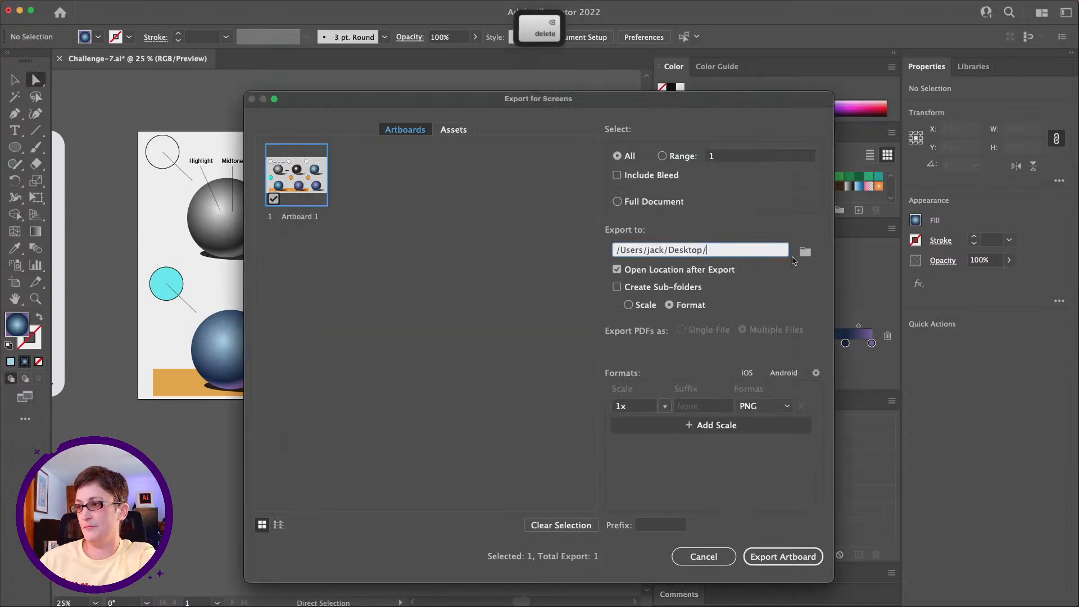
pyautogui.click(764, 554)
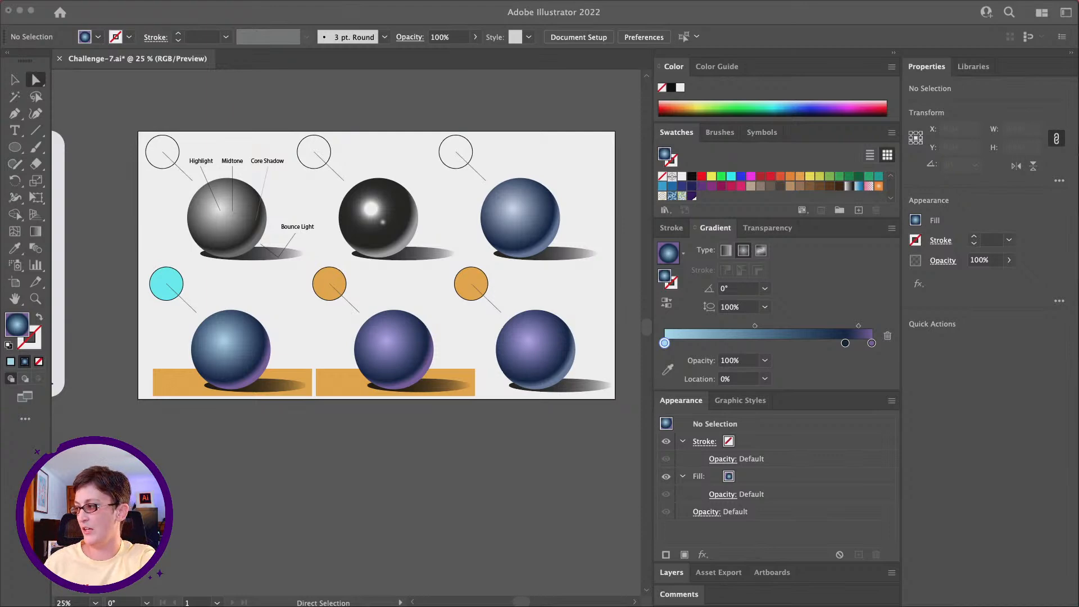
# Step: Switch to Discord's challenge channel and arrange its window beside a Finder window showing the Desktop folder
pyautogui.moveTo(1078, 81); pyautogui.dragTo(780, 102)
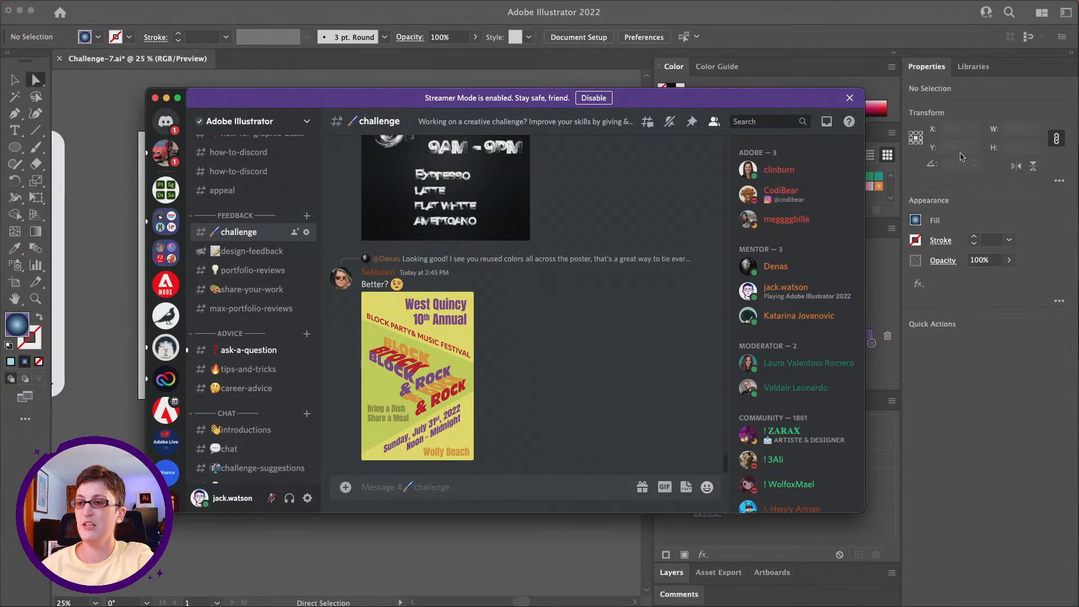
pyautogui.moveTo(366, 99); pyautogui.dragTo(426, 63)
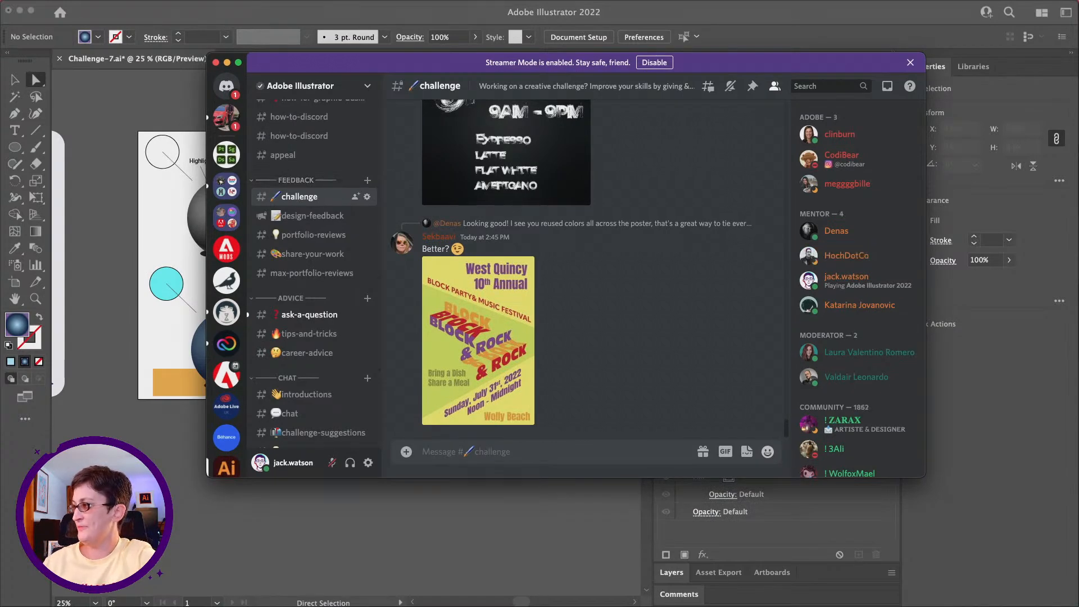
pyautogui.press('super+n')
pyautogui.moveTo(479, 314); pyautogui.dragTo(501, 297)
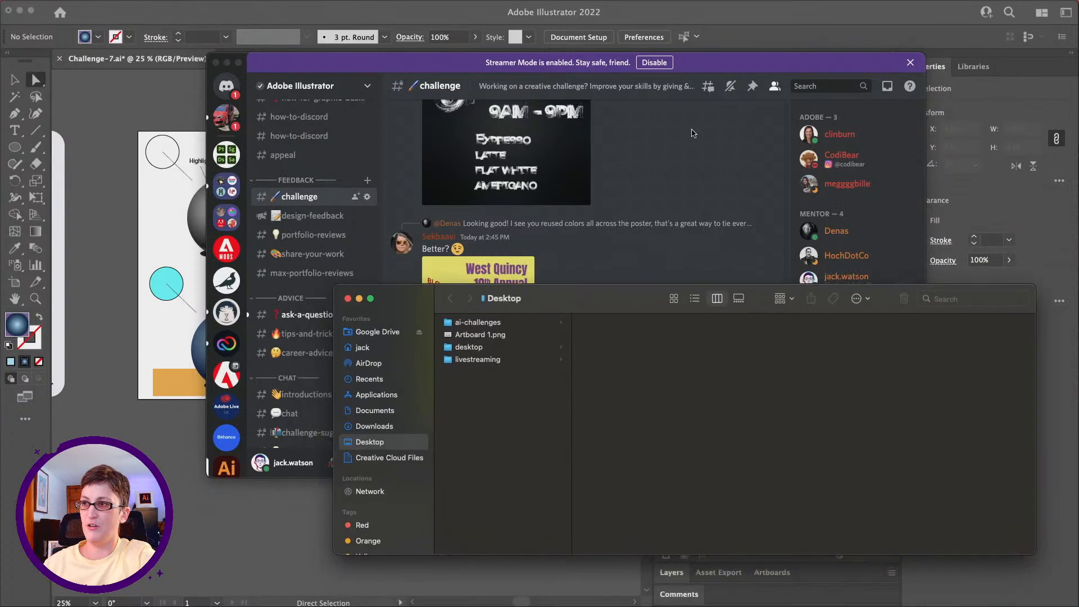
pyautogui.moveTo(709, 61); pyautogui.dragTo(600, 59)
pyautogui.click(841, 356)
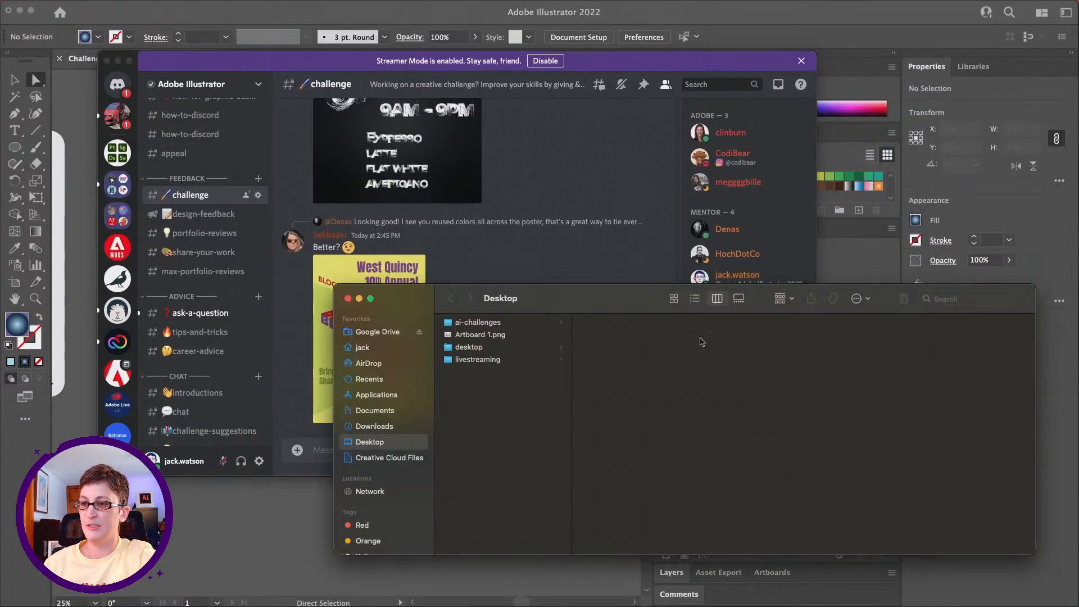
pyautogui.moveTo(555, 313); pyautogui.dragTo(661, 271)
# Step: Post Artboard 1.png from the Desktop in Discord's challenge channel and move the Finder window out of the way
pyautogui.click(600, 293)
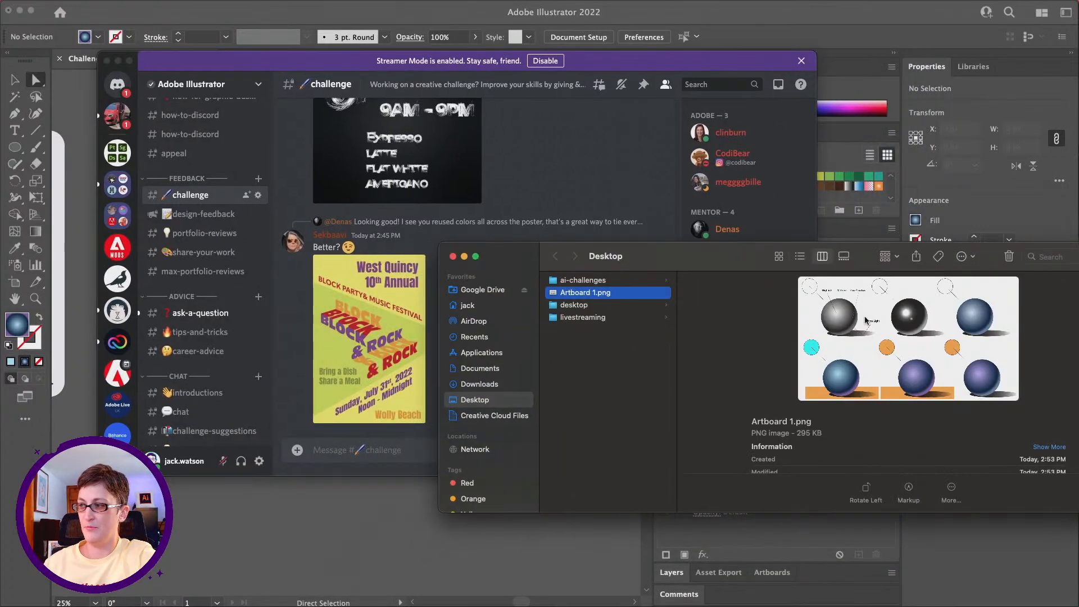
pyautogui.moveTo(614, 298); pyautogui.dragTo(383, 456)
pyautogui.click(383, 457)
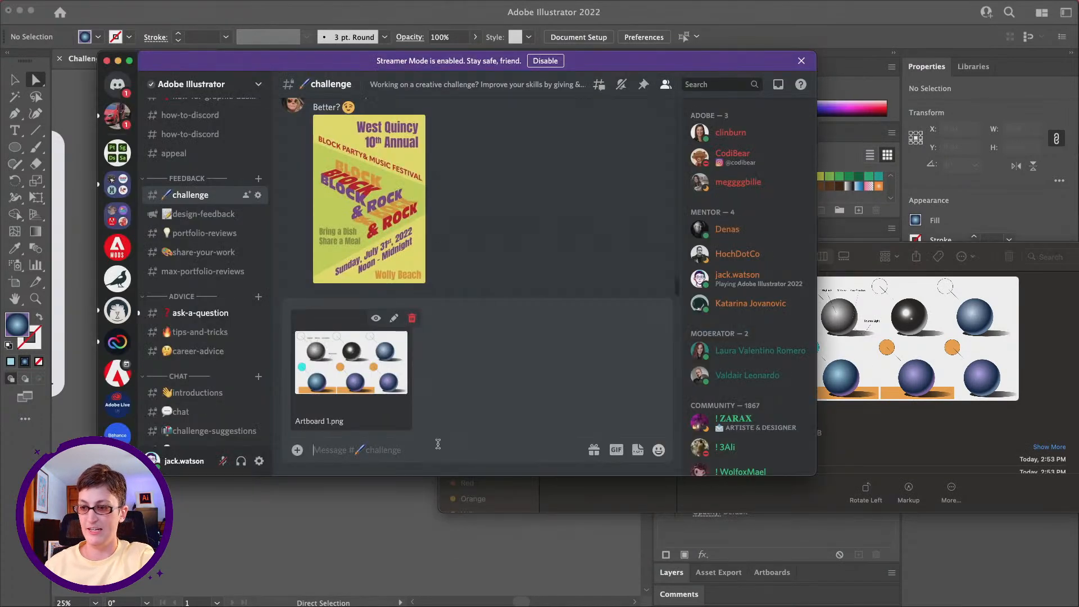
pyautogui.press('Return')
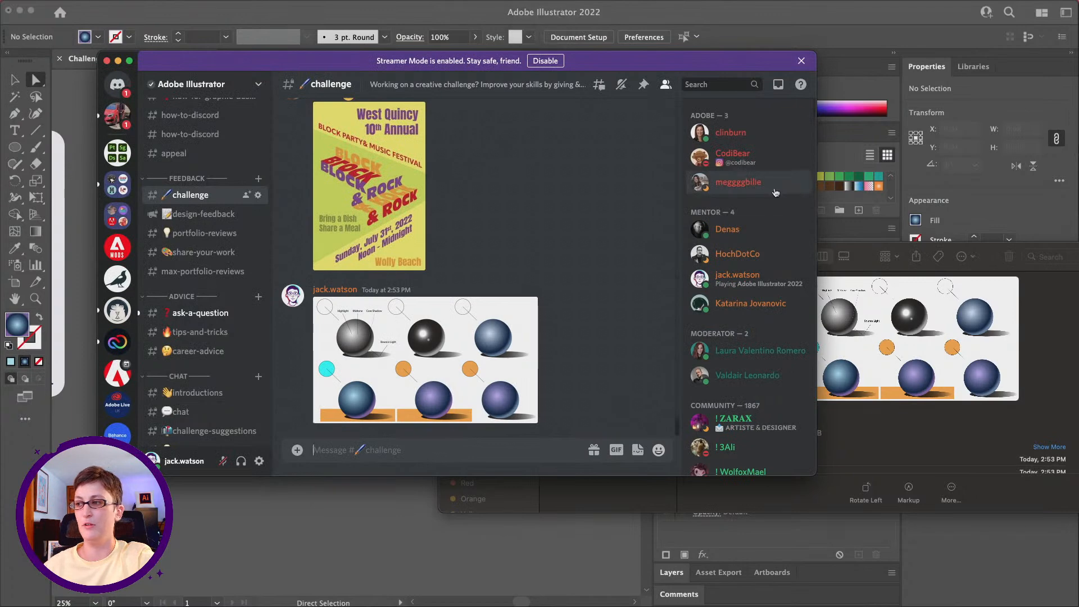
pyautogui.moveTo(857, 249); pyautogui.dragTo(1078, 225)
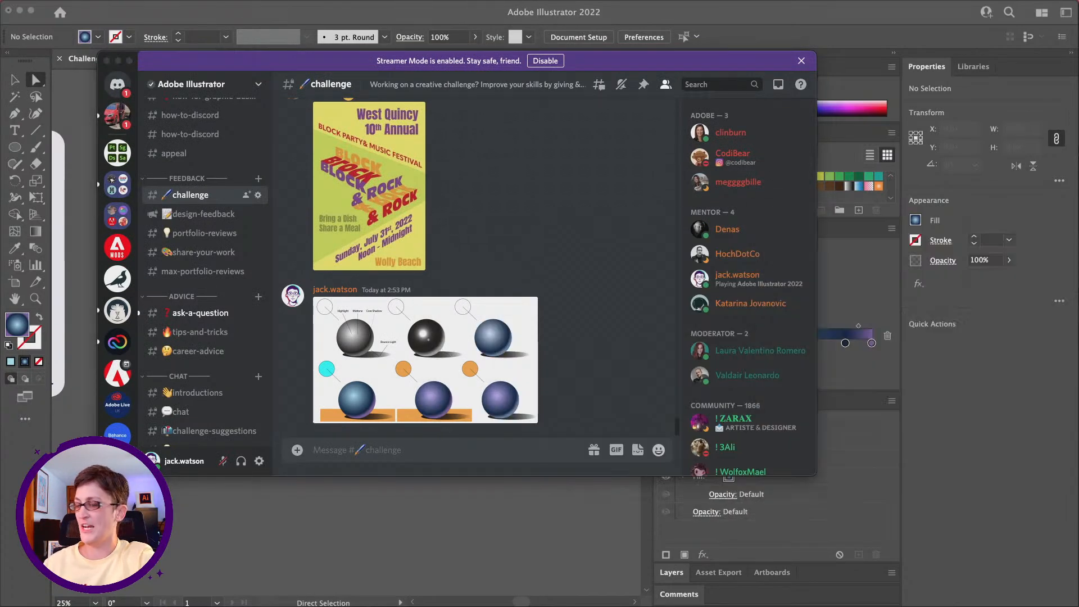
# Step: Review the other submissions in the challenge channel, viewing the Burger Barn menu enlarged, and return to the posted sphere diagram
pyautogui.scroll(3, 388, 247)
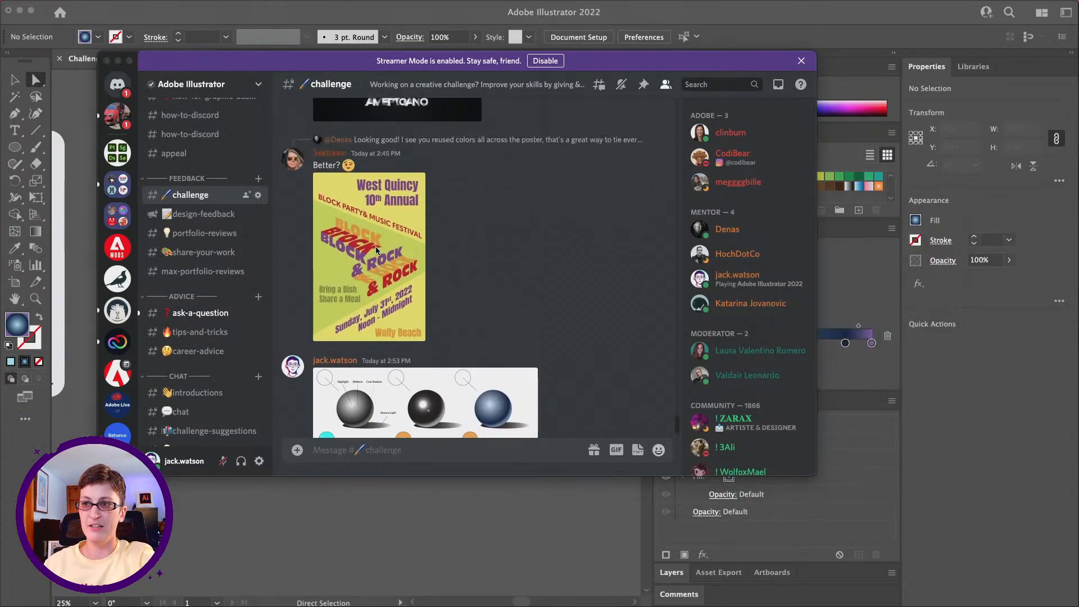
pyautogui.scroll(2, 376, 247)
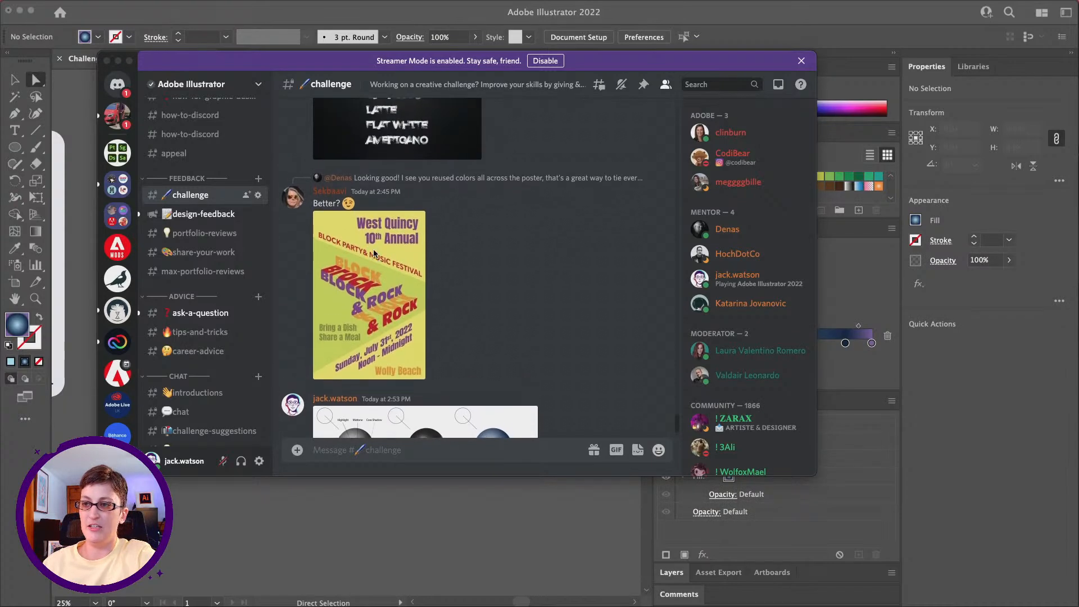
pyautogui.scroll(6, 378, 257)
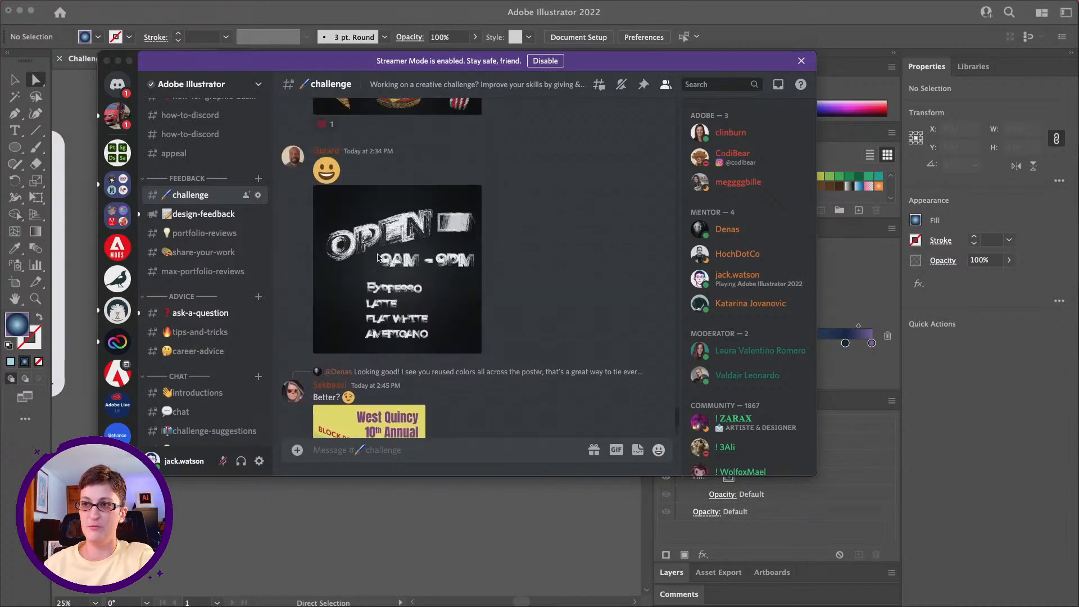
pyautogui.scroll(9, 363, 259)
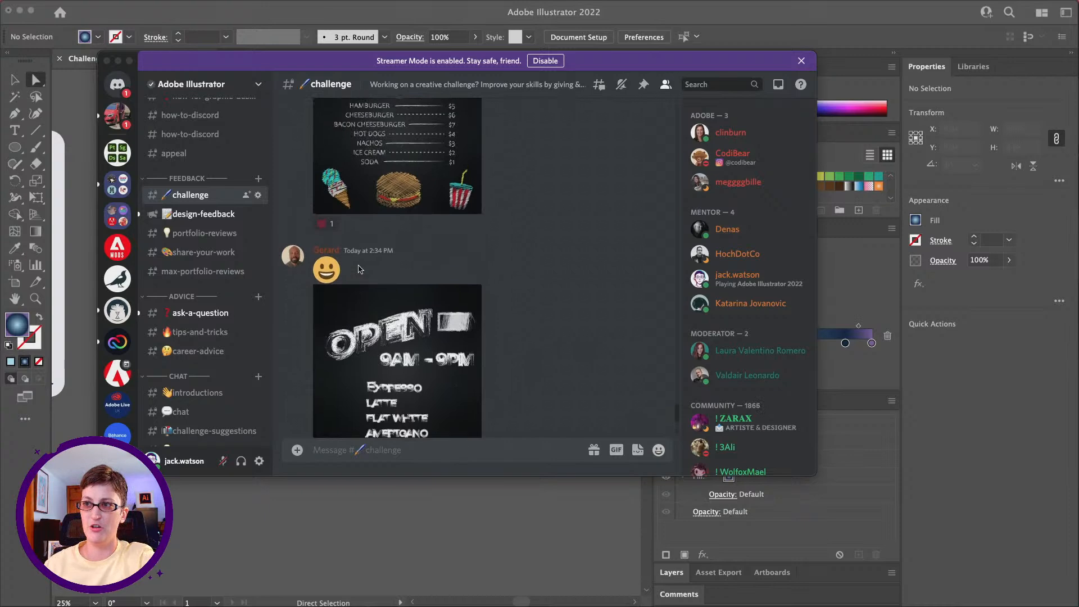
pyautogui.click(416, 369)
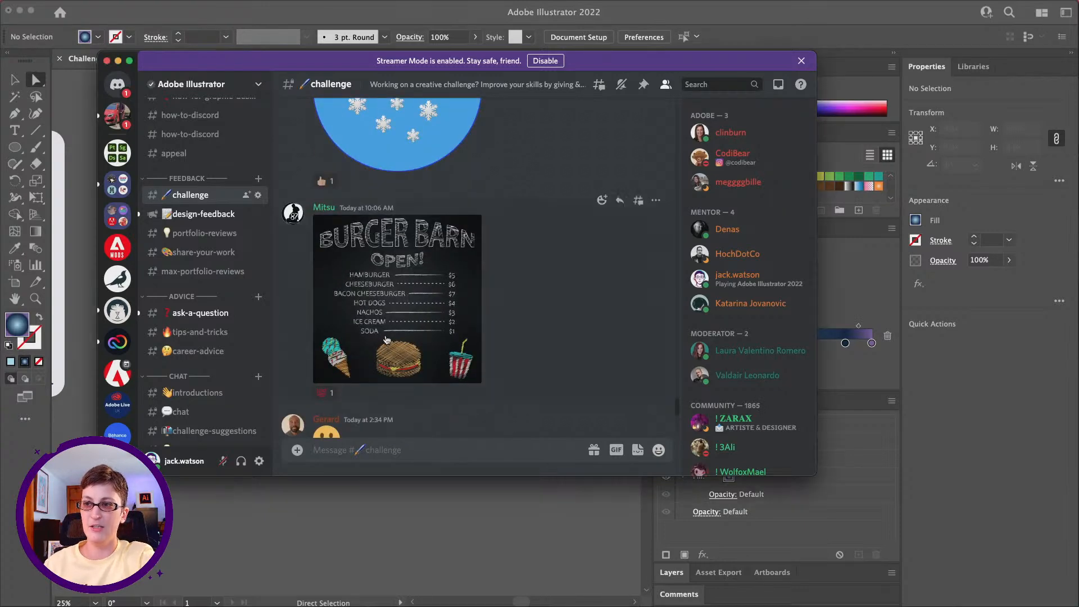
pyautogui.click(387, 340)
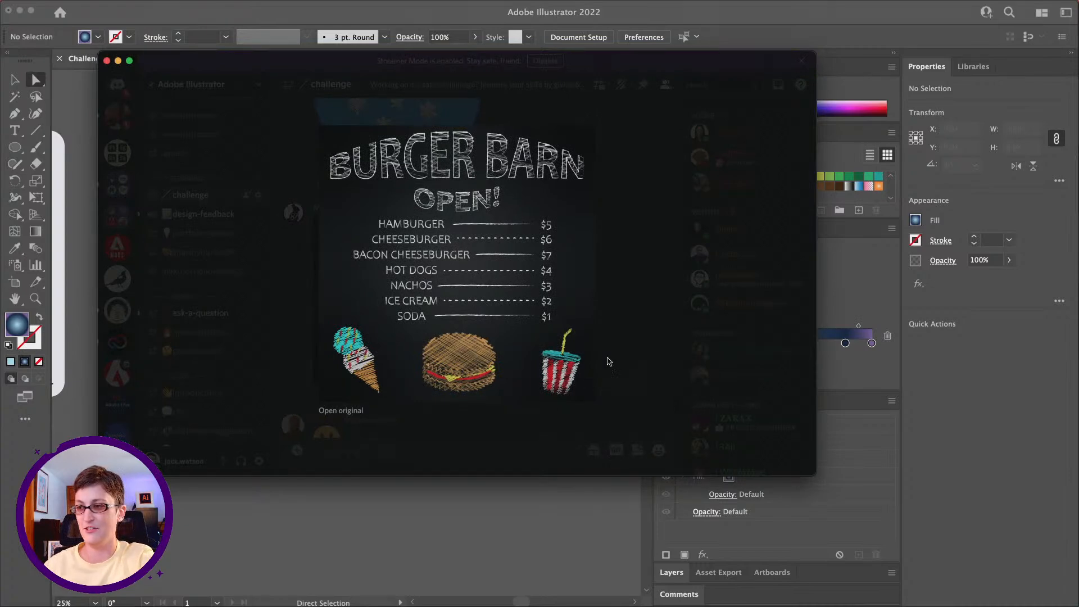
pyautogui.click(518, 106)
pyautogui.scroll(10, 514, 152)
pyautogui.scroll(5, 518, 154)
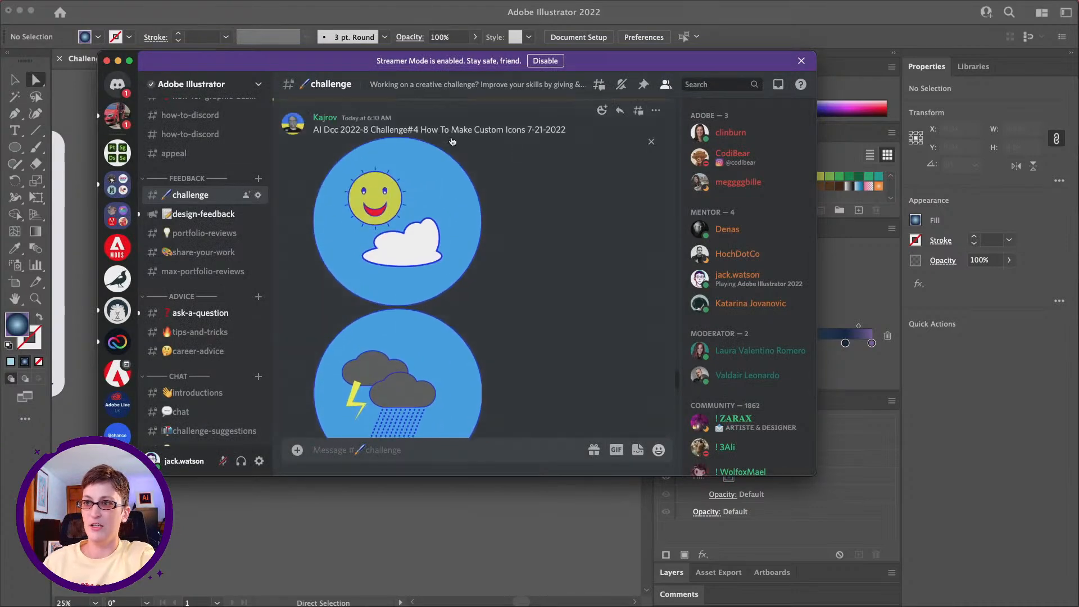
pyautogui.scroll(5, 472, 253)
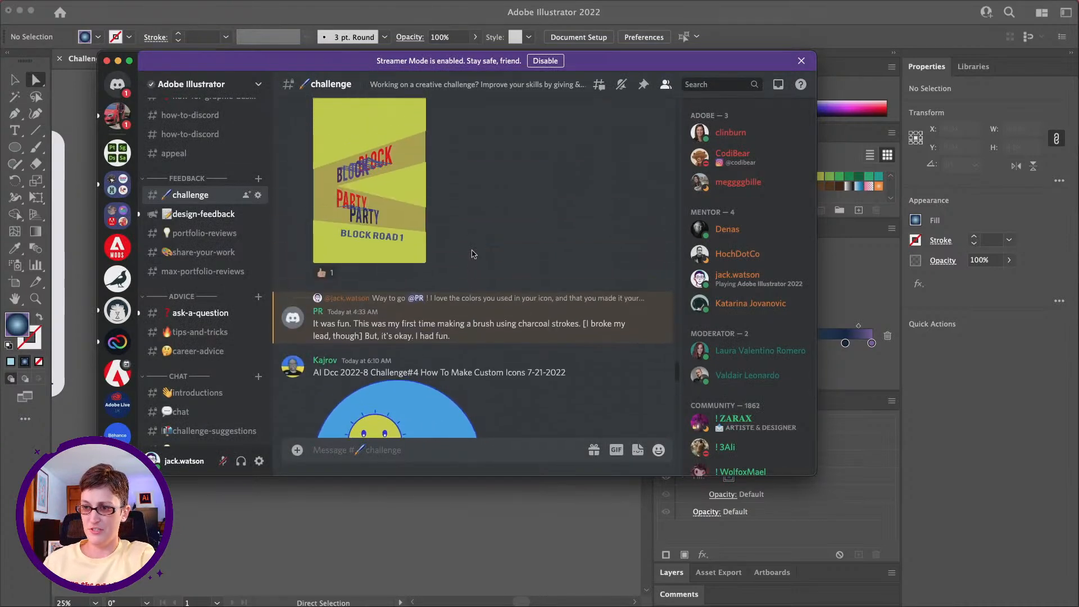
pyautogui.scroll(-8, 472, 253)
pyautogui.scroll(-10, 472, 253)
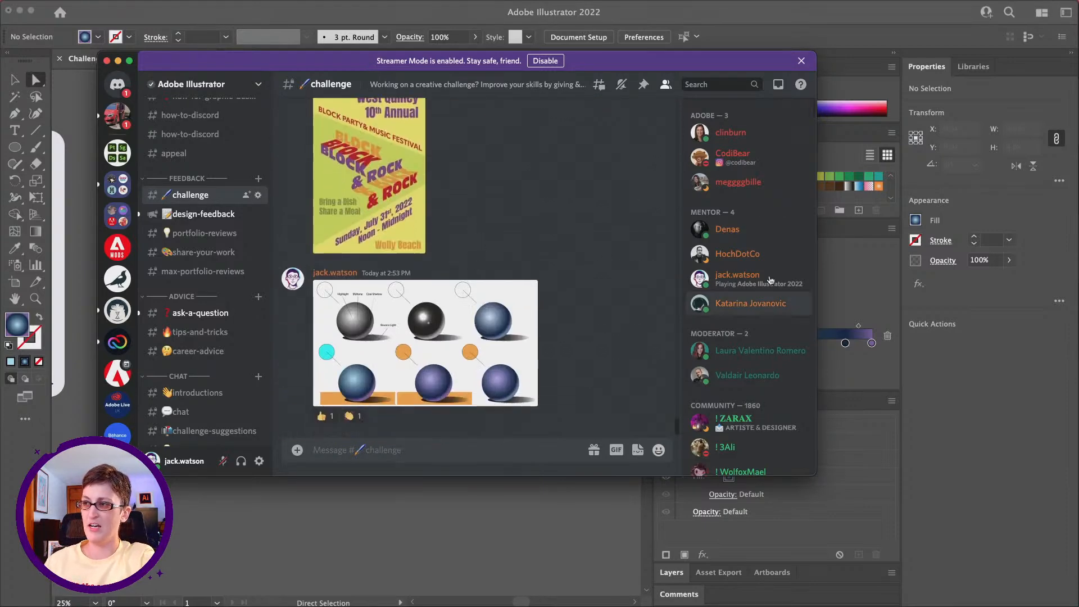
# Step: Move the Discord window off the artwork and look over the finished sphere diagram in Illustrator
pyautogui.moveTo(227, 69); pyautogui.dragTo(1078, 76)
pyautogui.scroll(-2, 263, 163)
pyautogui.hscroll(2, 263, 163)
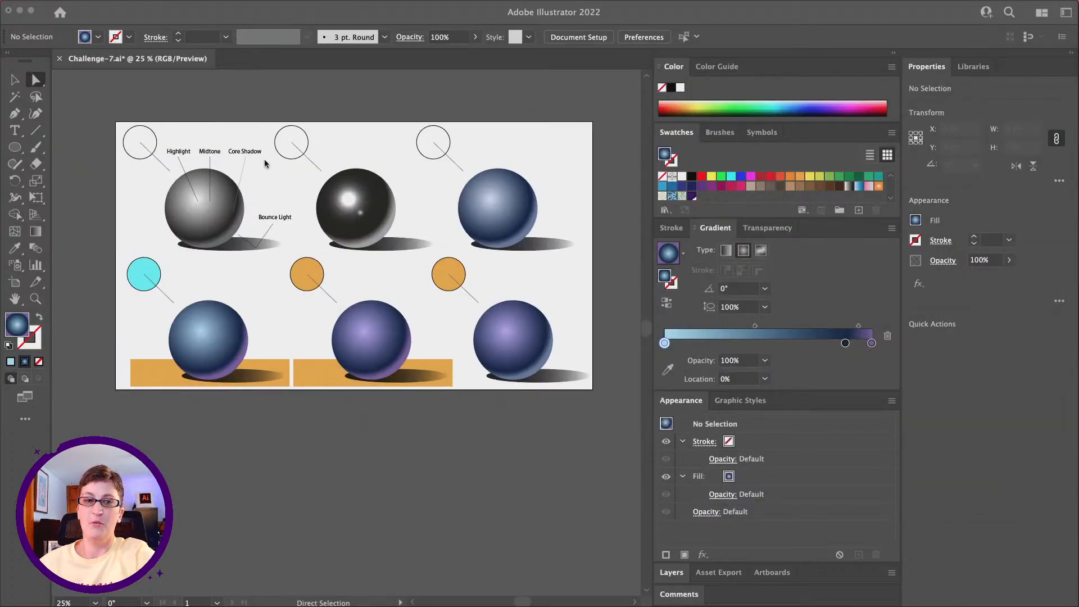
pyautogui.hscroll(-1, 281, 191)
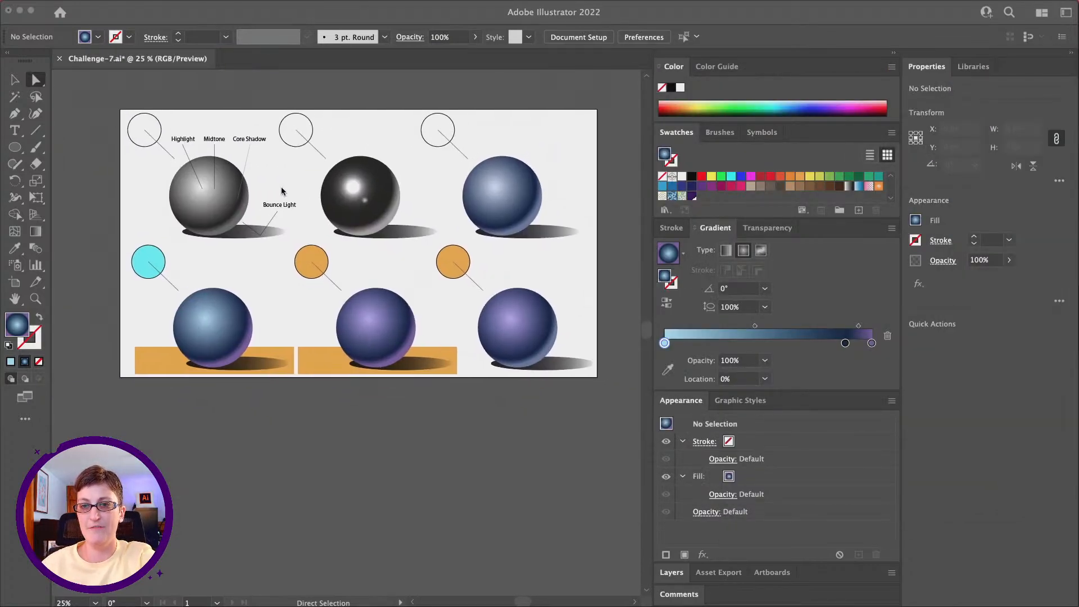